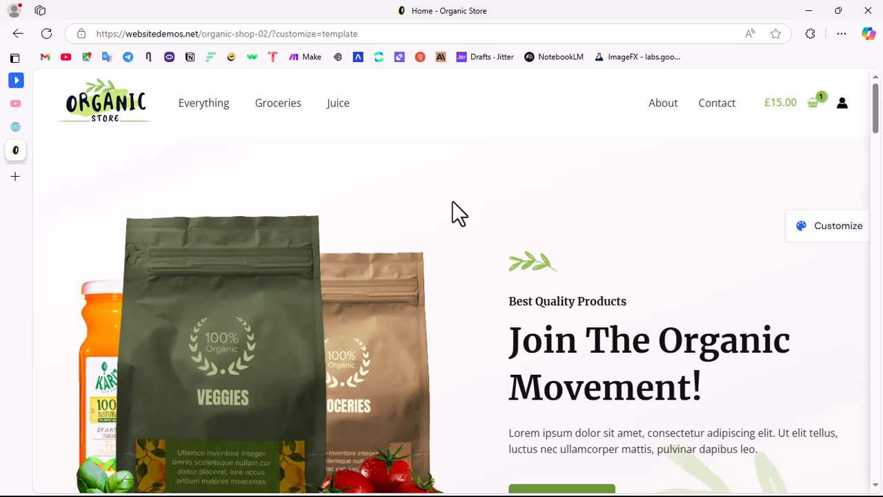
# Step: Look through the Organic Store demo home page and open the Assorted Coffee product
pyautogui.scroll(-5, 455, 207)
pyautogui.scroll(5, 461, 218)
pyautogui.scroll(-10, 407, 282)
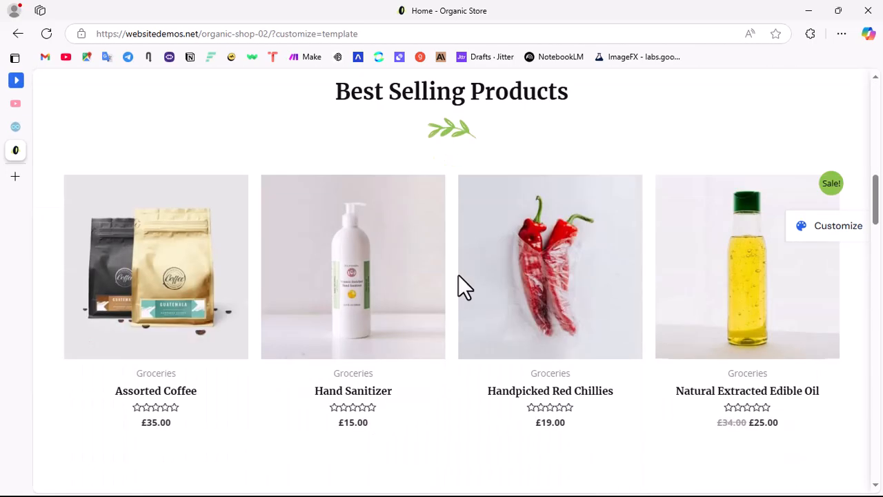
pyautogui.scroll(-5, 463, 279)
pyautogui.scroll(5, 483, 252)
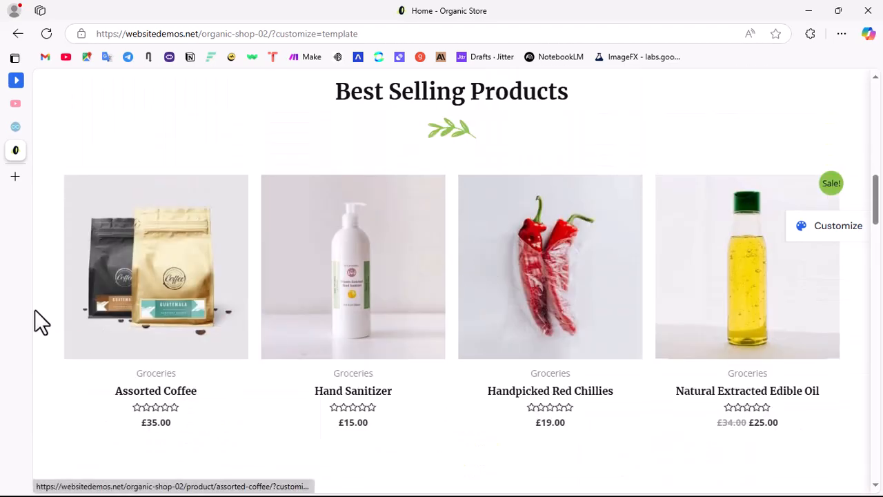
pyautogui.click(183, 276)
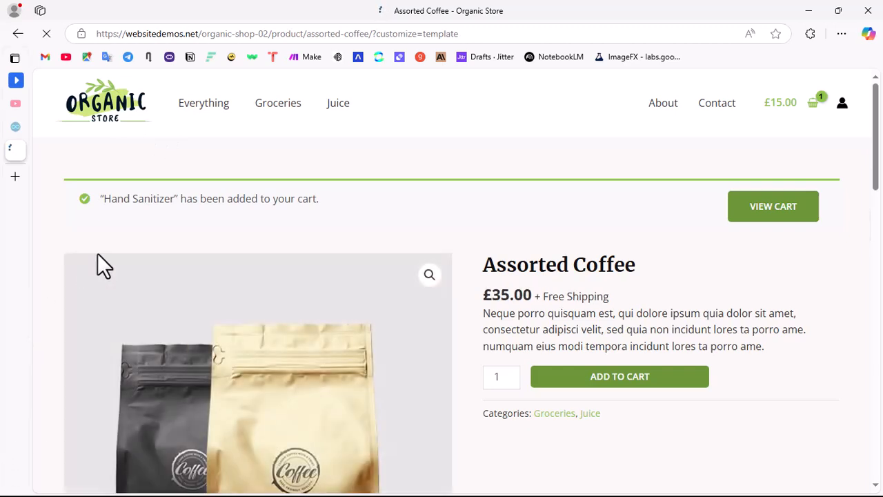
# Step: Switch to the SpeedyConnect web hosting site and review the hosting plans on its home page
pyautogui.moveTo(36, 138)
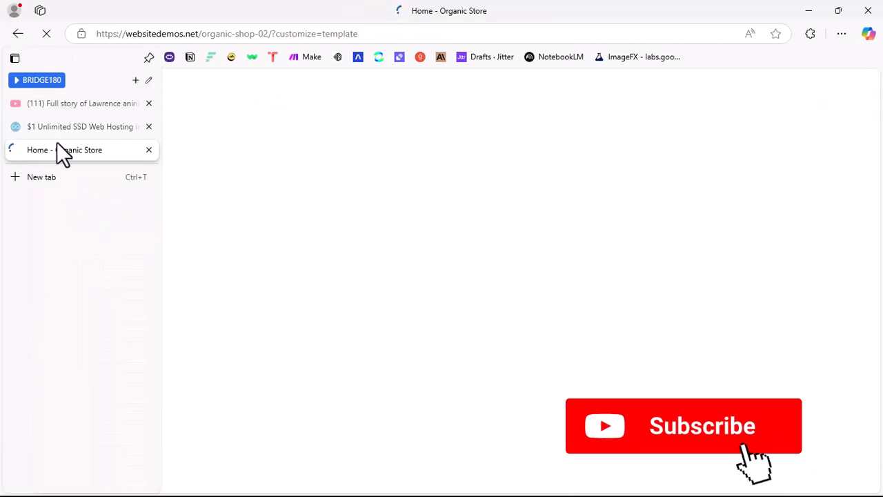
pyautogui.click(84, 129)
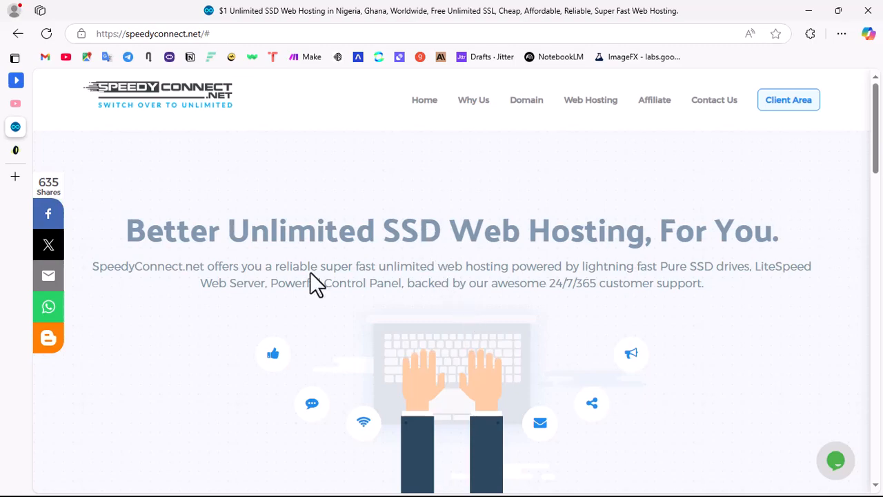
pyautogui.scroll(-2, 442, 266)
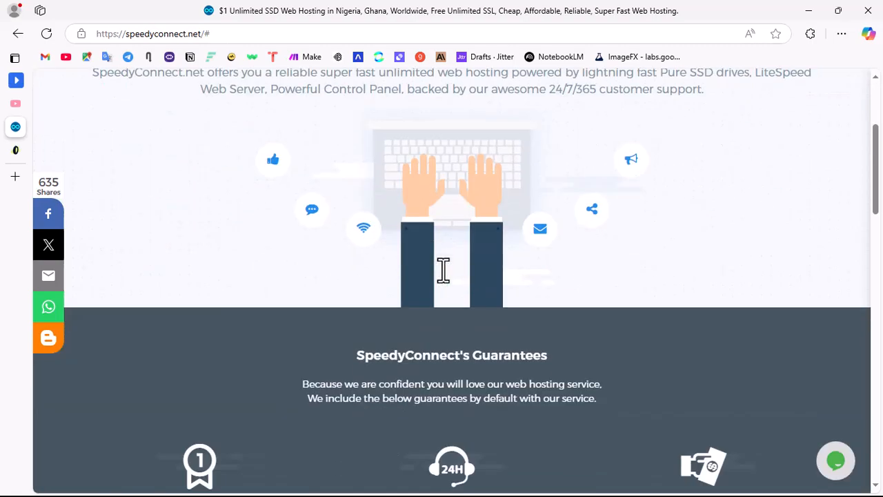
pyautogui.scroll(2, 441, 273)
pyautogui.scroll(-5, 434, 267)
pyautogui.scroll(-10, 390, 244)
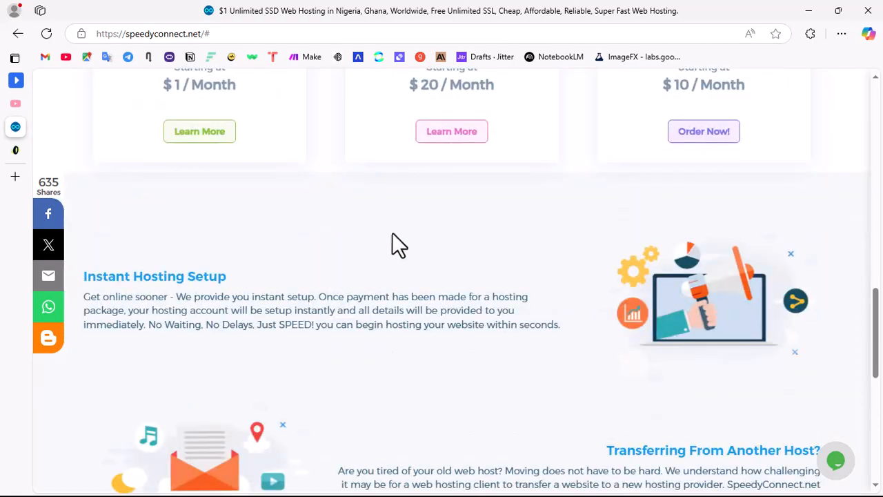
pyautogui.scroll(5, 331, 296)
pyautogui.scroll(-3, 293, 302)
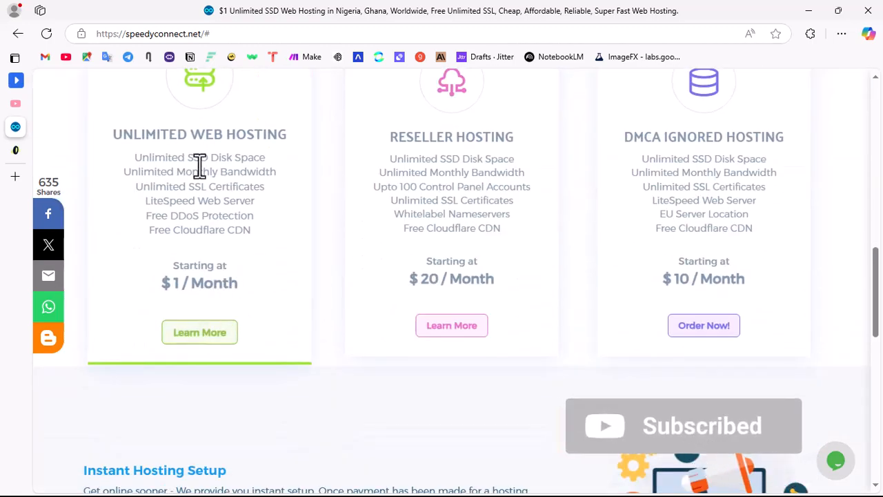
# Step: Highlight the Unlimited SSD Disk Space feature of the Unlimited Web Hosting plan and compare it with the other plans
pyautogui.moveTo(135, 158); pyautogui.dragTo(264, 164)
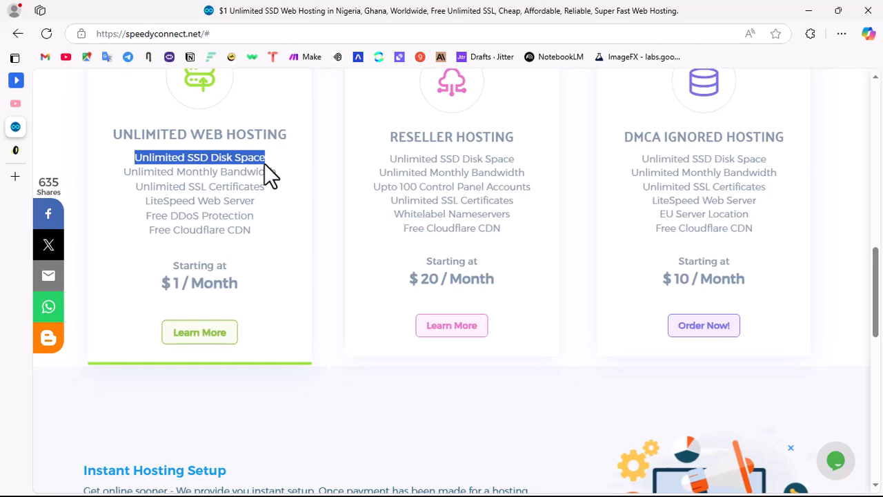
pyautogui.scroll(3, 207, 207)
pyautogui.click(330, 306)
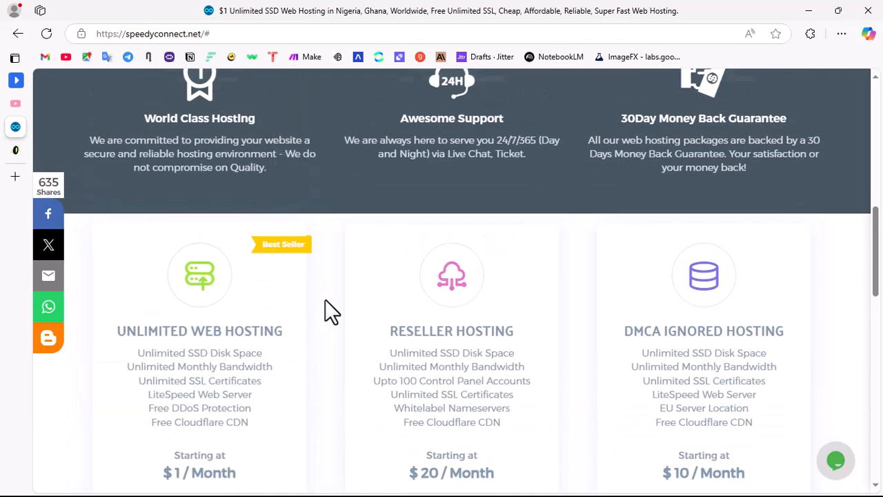
pyautogui.scroll(-6, 365, 292)
pyautogui.scroll(3, 210, 142)
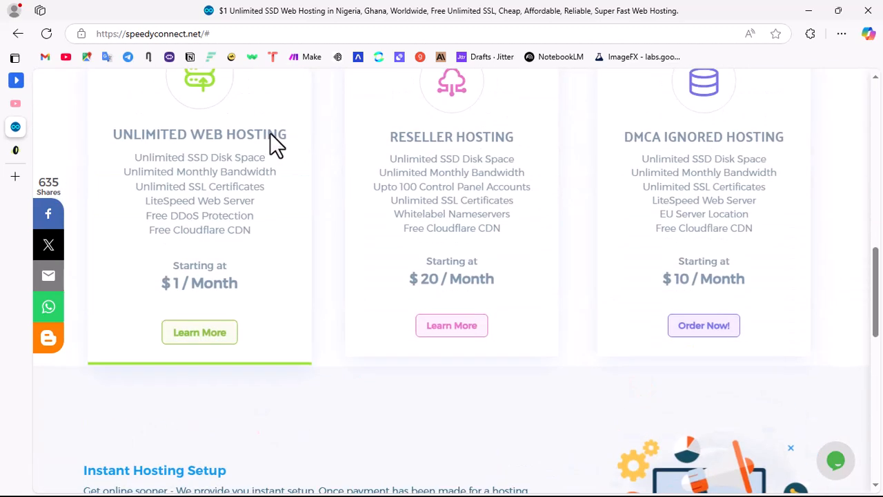
# Step: Open the details of the Unlimited Web Hosting plan and examine its general, programming and other features
pyautogui.click(207, 333)
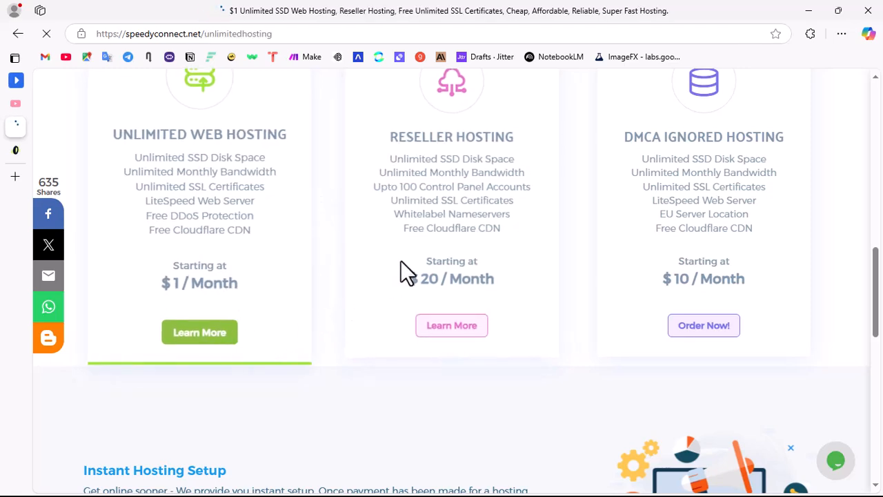
pyautogui.scroll(-3, 325, 264)
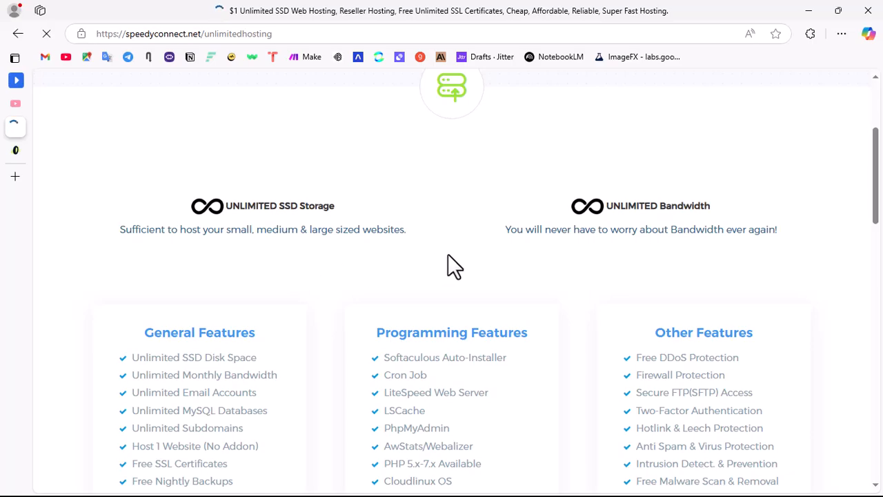
pyautogui.scroll(-3, 448, 254)
pyautogui.scroll(-3, 464, 277)
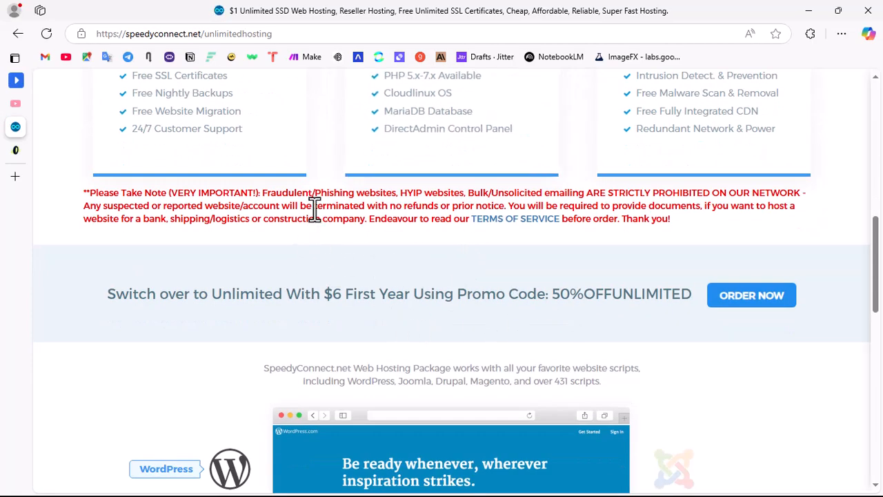
pyautogui.scroll(9, 313, 207)
pyautogui.scroll(-6, 422, 311)
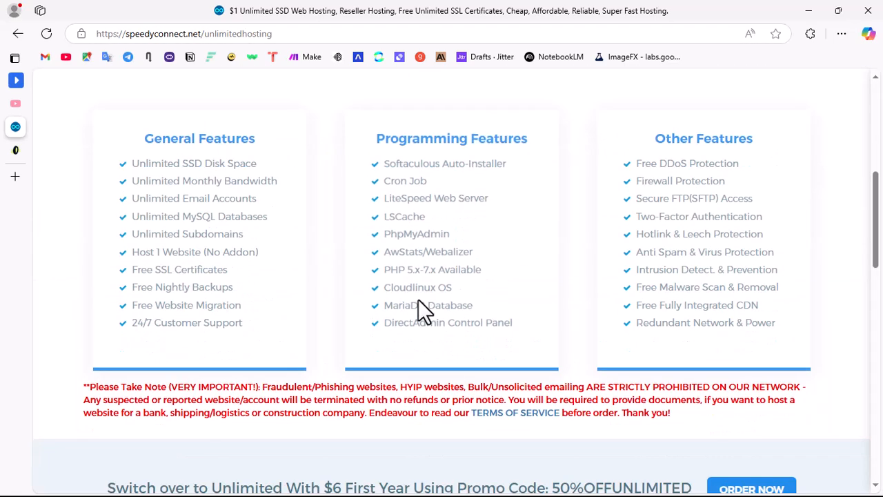
pyautogui.scroll(-3, 461, 261)
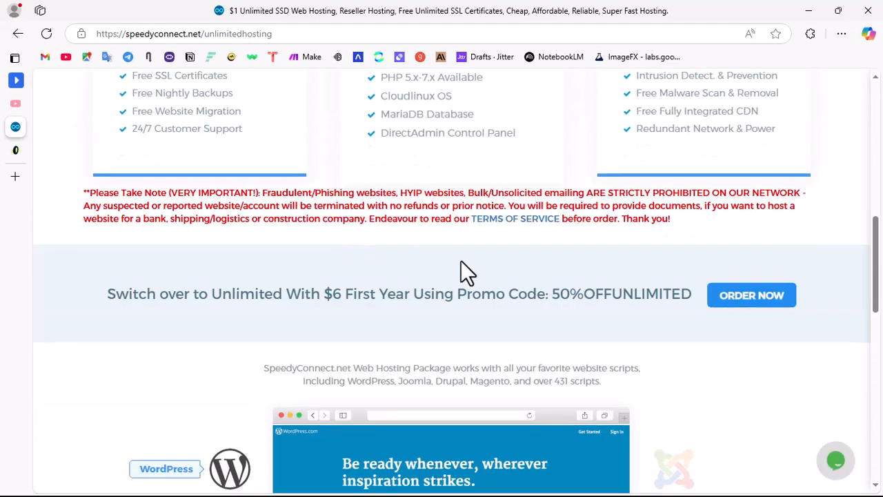
# Step: Highlight the promo code 50%OFFUNLIMITED and look over the rest of the Unlimited Hosting page
pyautogui.moveTo(552, 293); pyautogui.dragTo(689, 290)
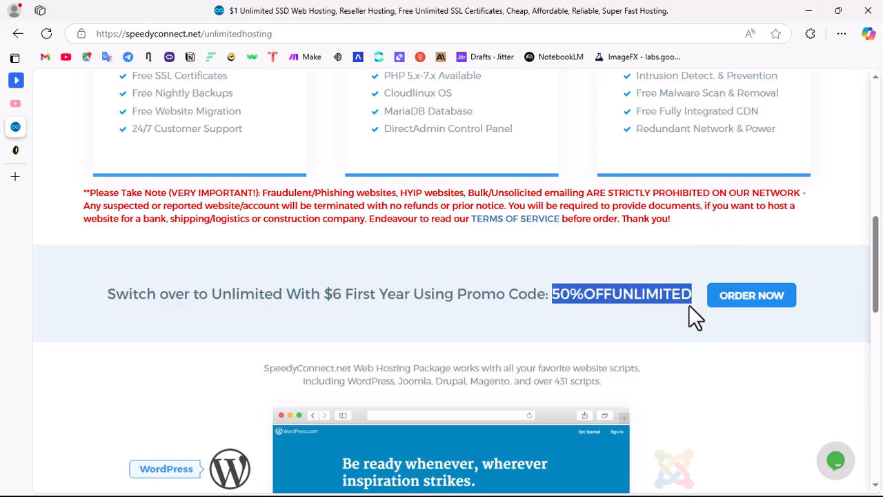
pyautogui.scroll(-6, 292, 352)
pyautogui.scroll(7, 336, 258)
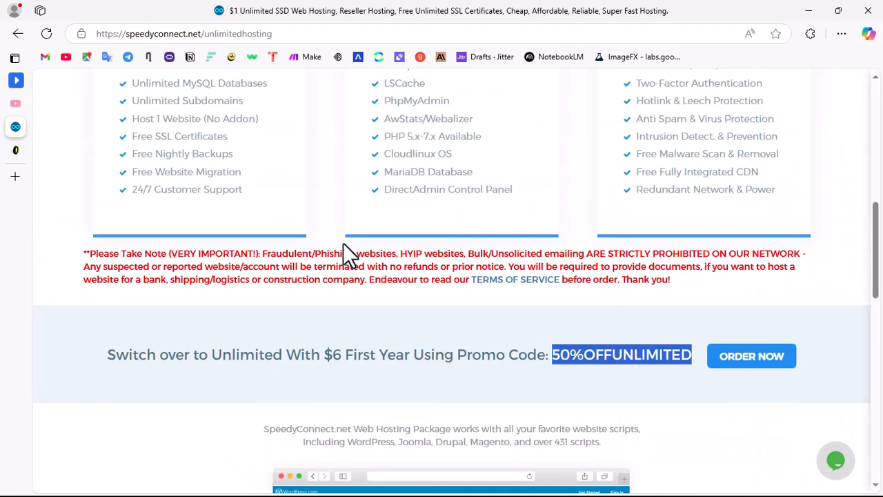
pyautogui.scroll(-6, 353, 241)
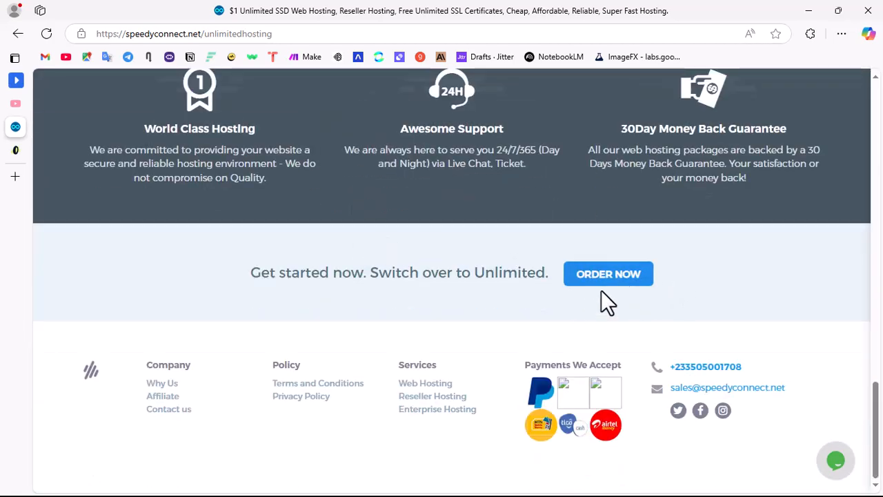
# Step: Start an Unlimited Hosting order and continue with the Yearly service period
pyautogui.click(614, 283)
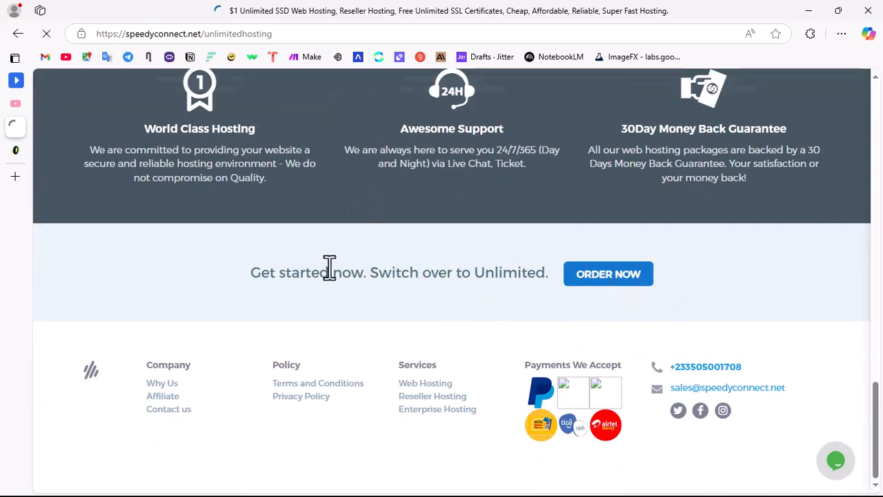
pyautogui.scroll(5, 327, 267)
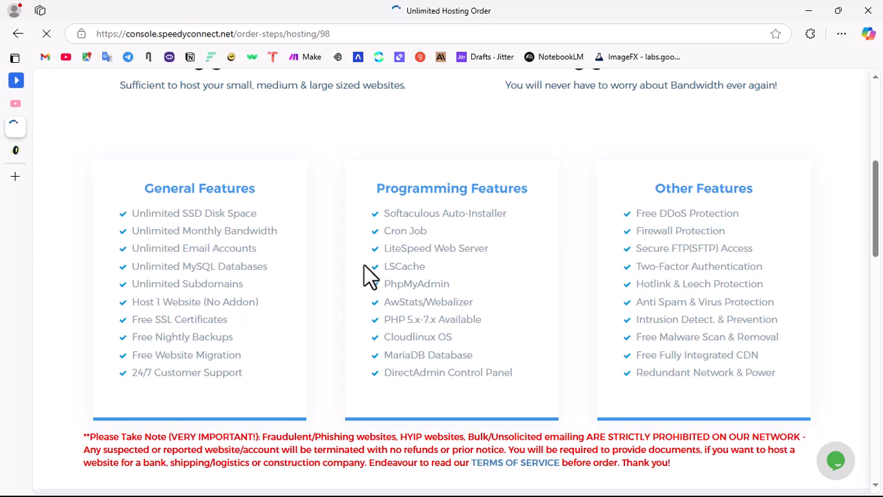
pyautogui.scroll(-3, 357, 269)
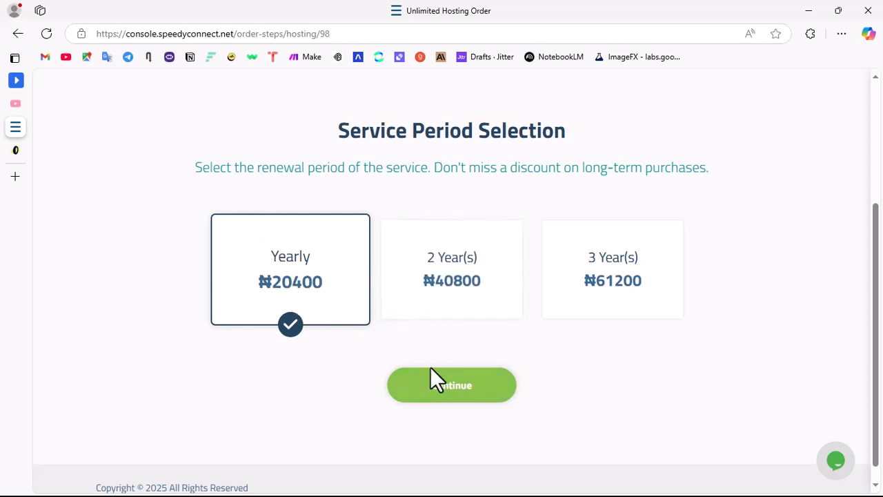
pyautogui.click(464, 385)
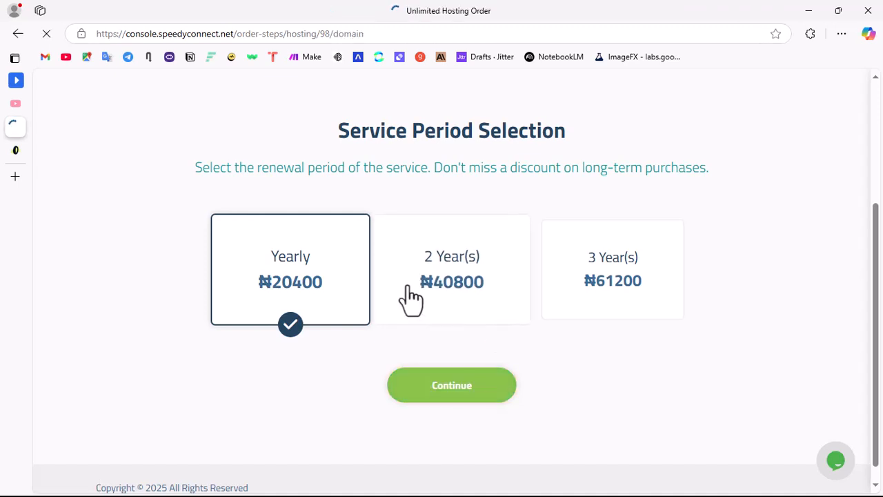
# Step: Fill in the new domain name with the saved entry swifthost.com
pyautogui.scroll(-3, 356, 327)
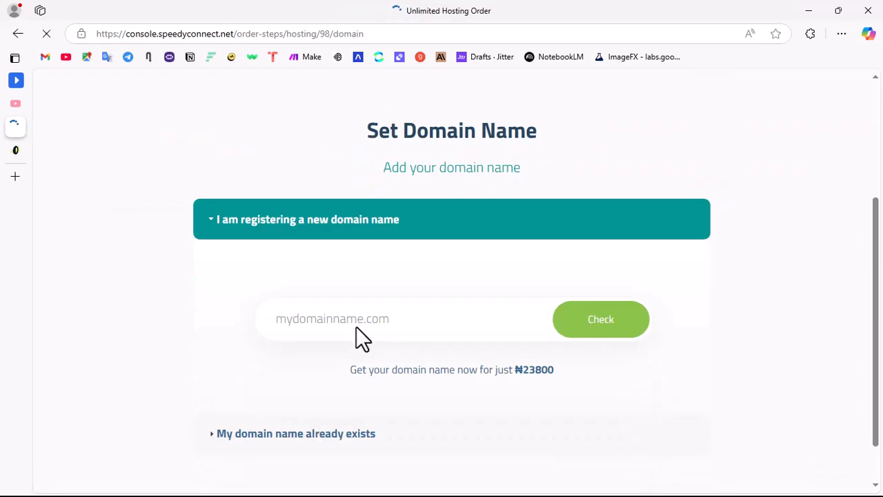
pyautogui.scroll(-2, 331, 248)
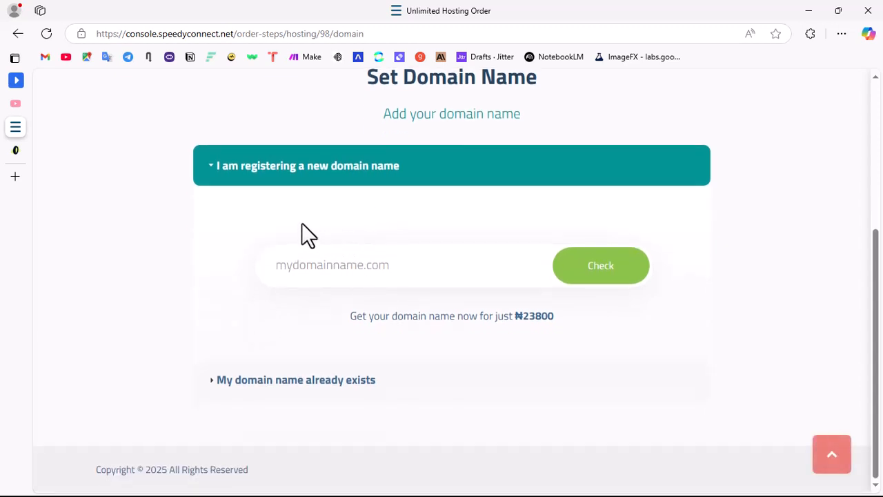
pyautogui.scroll(4, 296, 228)
pyautogui.scroll(-3, 354, 290)
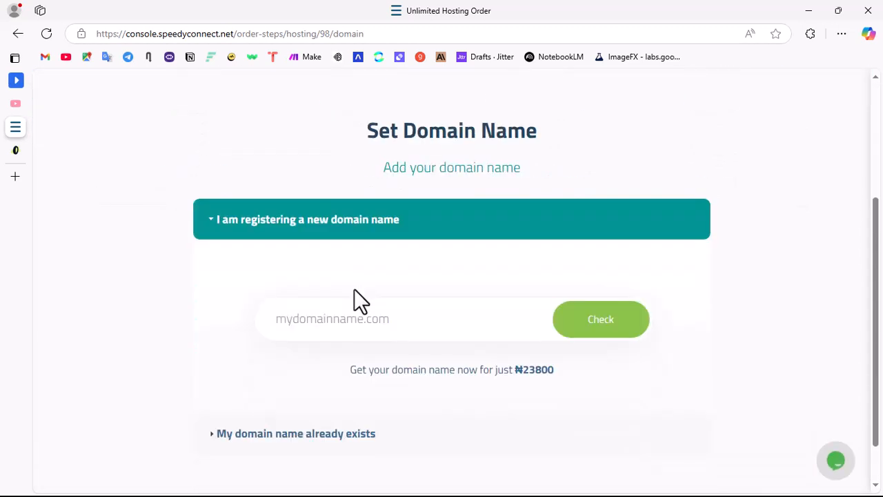
pyautogui.click(330, 321)
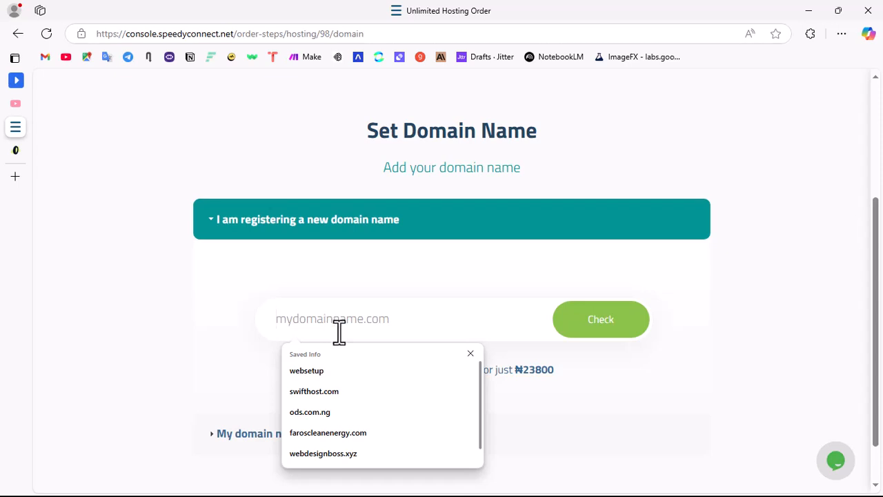
pyautogui.click(333, 392)
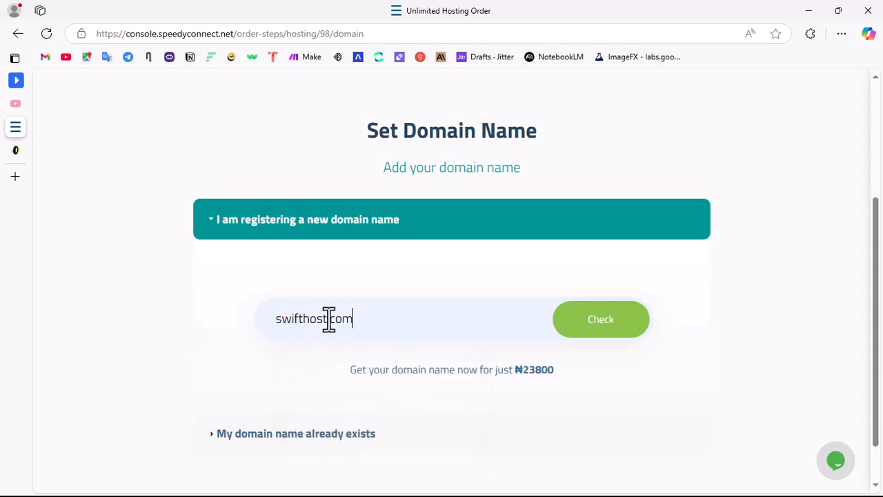
# Step: Replace swifthost with organicshop in the domain name and check whether organicshop.com is available
pyautogui.moveTo(327, 318); pyautogui.dragTo(269, 313)
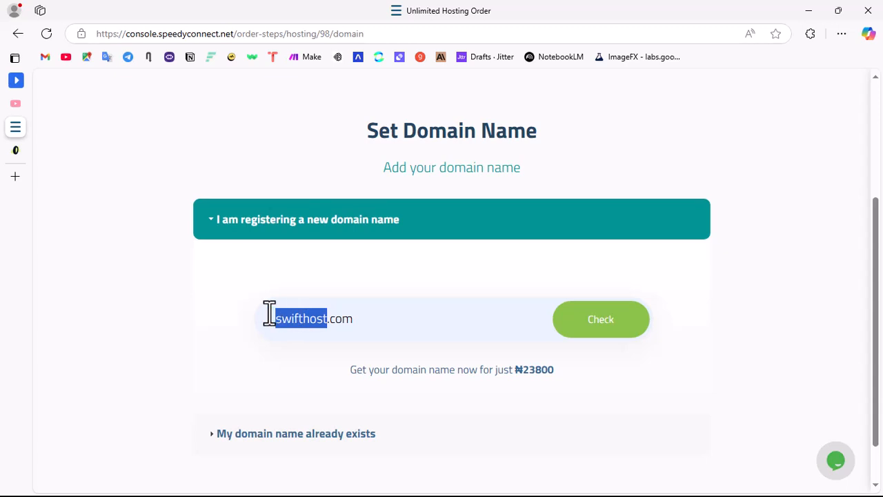
pyautogui.write('Or')
pyautogui.press('BackSpace')
pyautogui.press('BackSpace')
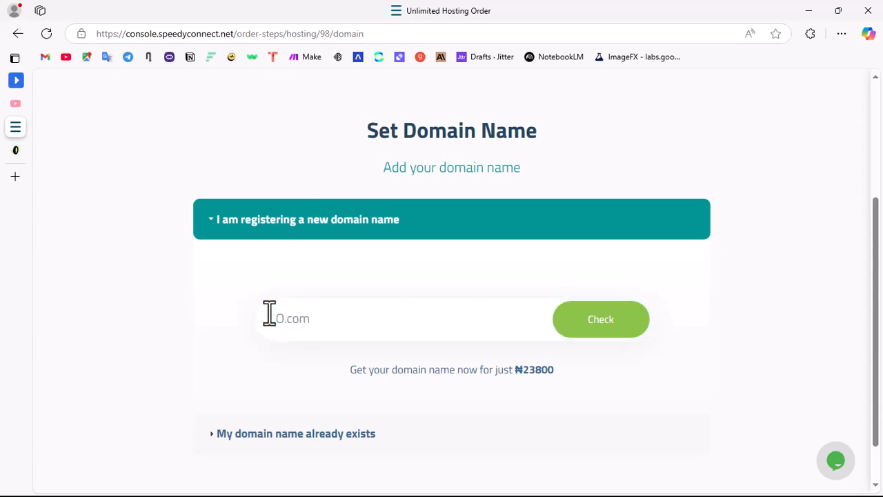
pyautogui.write('organic')
pyautogui.write('shop')
pyautogui.click(599, 317)
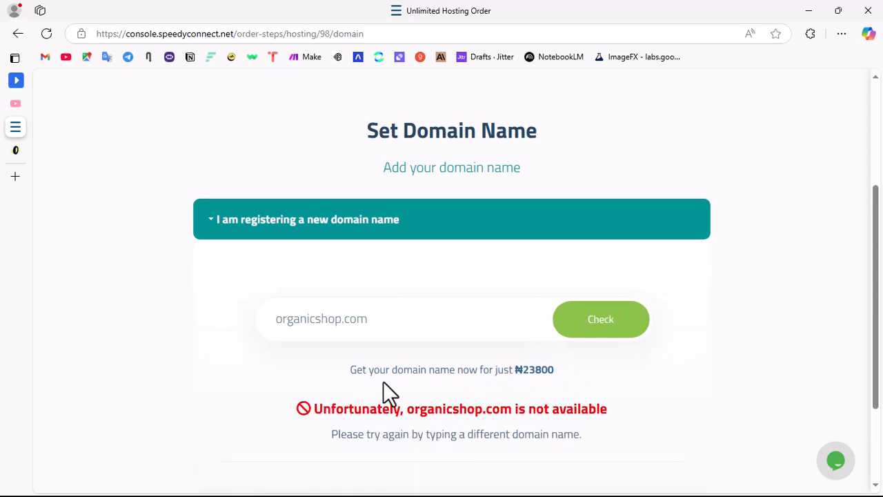
# Step: Clear organicshop.com from the domain name field and fill in the saved entry websetup
pyautogui.moveTo(369, 324); pyautogui.dragTo(161, 310)
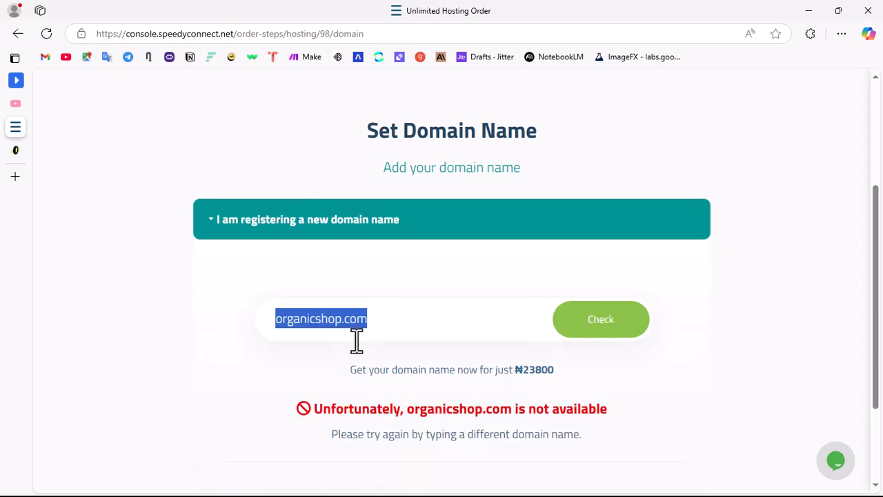
pyautogui.press('BackSpace')
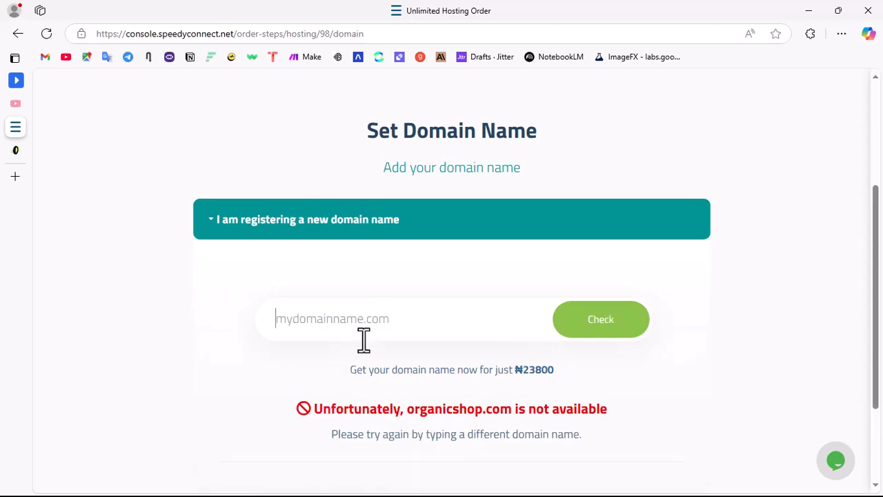
pyautogui.click(323, 318)
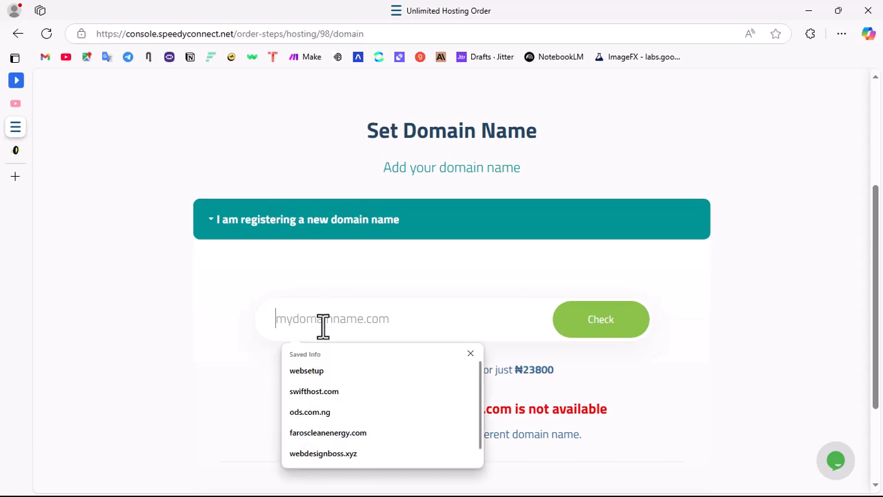
pyautogui.click(322, 374)
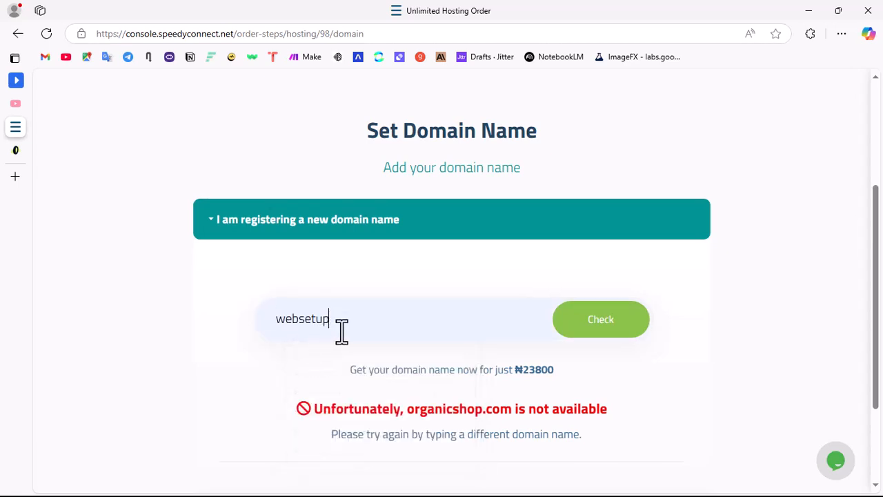
# Step: Replace the domain name with the saved entry webdesignboss, add .com, and check whether webdesignboss.com is available
pyautogui.moveTo(331, 318); pyautogui.dragTo(276, 321)
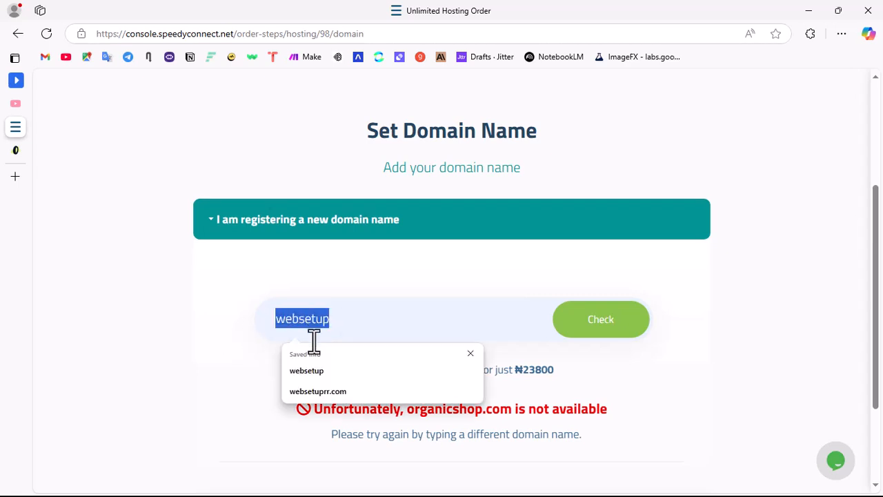
pyautogui.write('web')
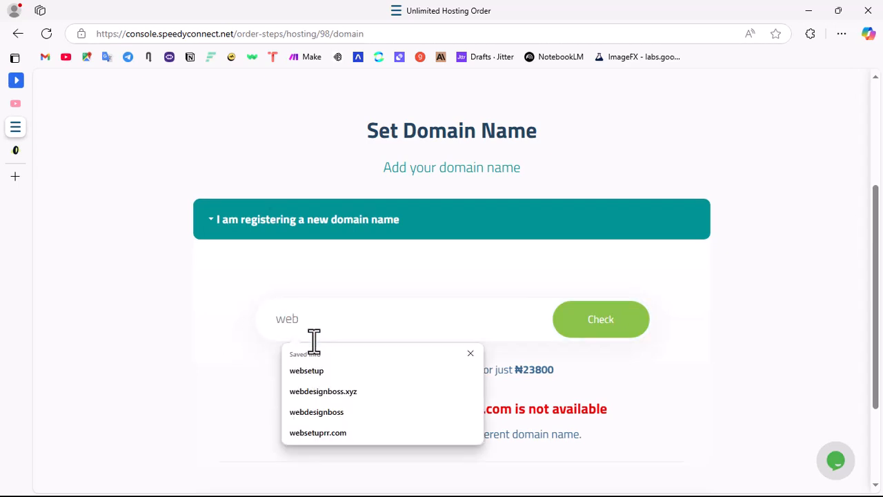
pyautogui.press('Down')
pyautogui.press('Down')
pyautogui.press('Down')
pyautogui.press('Up')
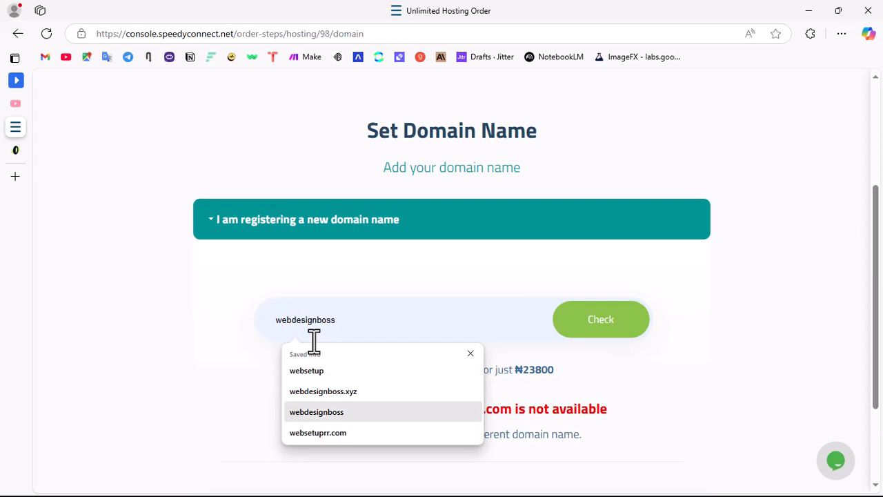
pyautogui.click(331, 412)
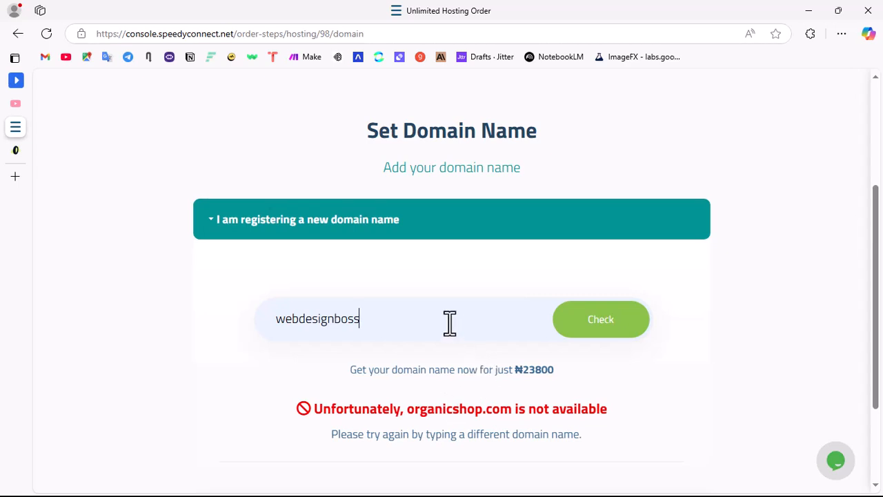
pyautogui.write('.com')
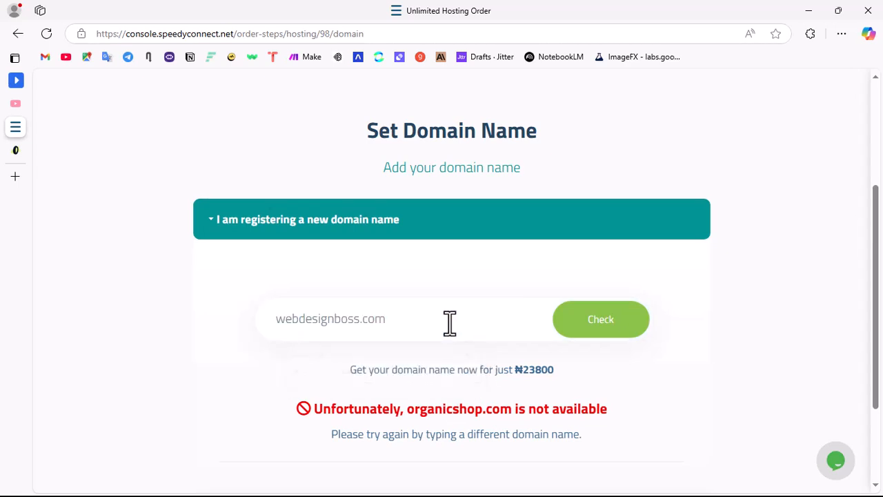
pyautogui.click(614, 330)
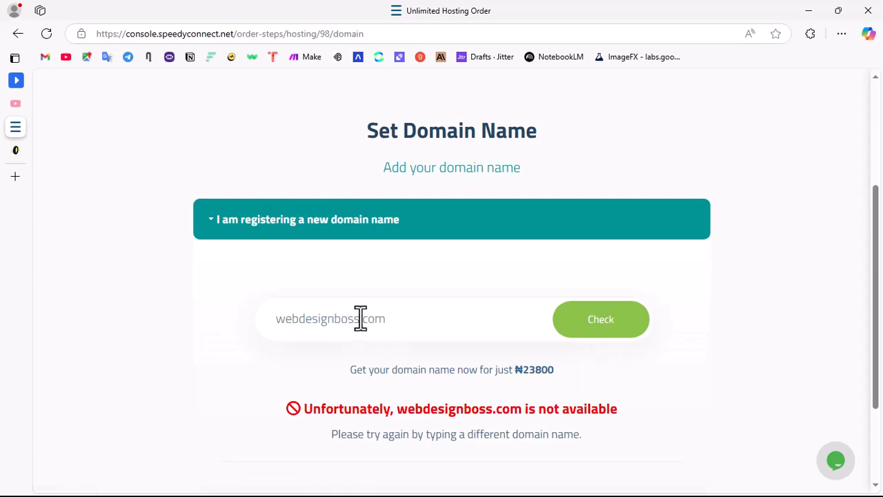
# Step: Change the domain extension to .tech and check whether webdesignboss.tech is available
pyautogui.moveTo(387, 317); pyautogui.dragTo(364, 316)
pyautogui.write('x')
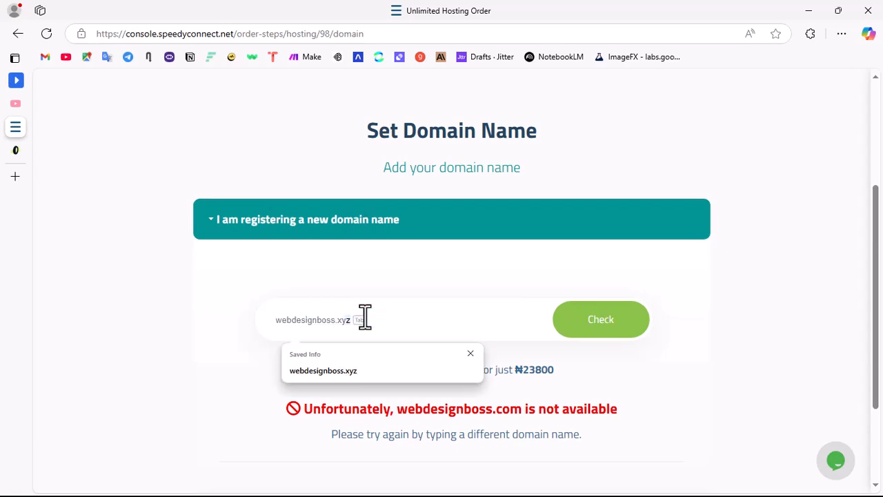
pyautogui.press('BackSpace')
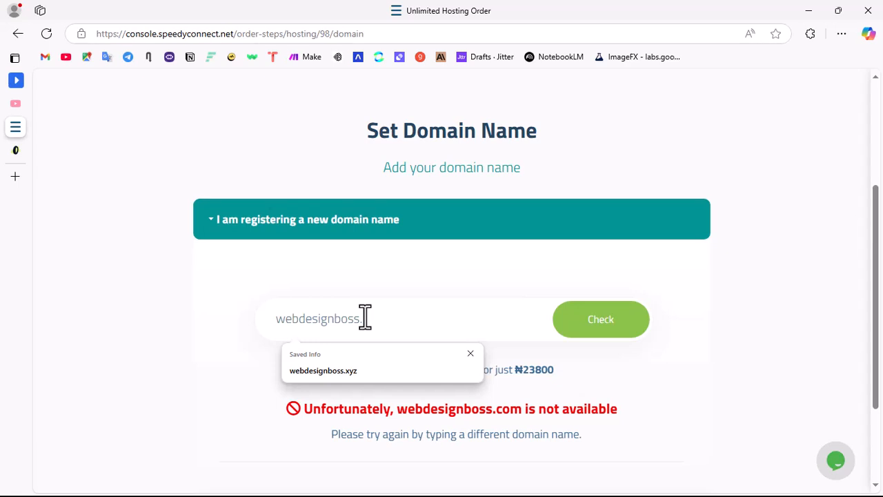
pyautogui.write('tech')
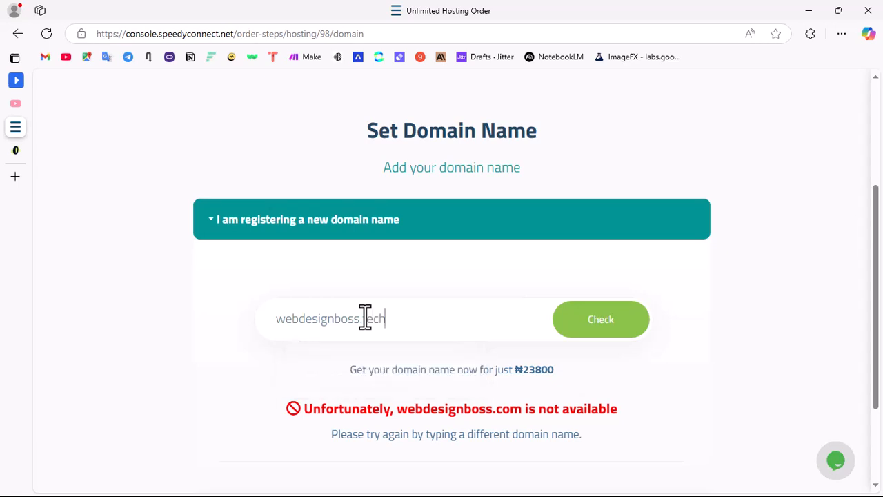
pyautogui.click(603, 344)
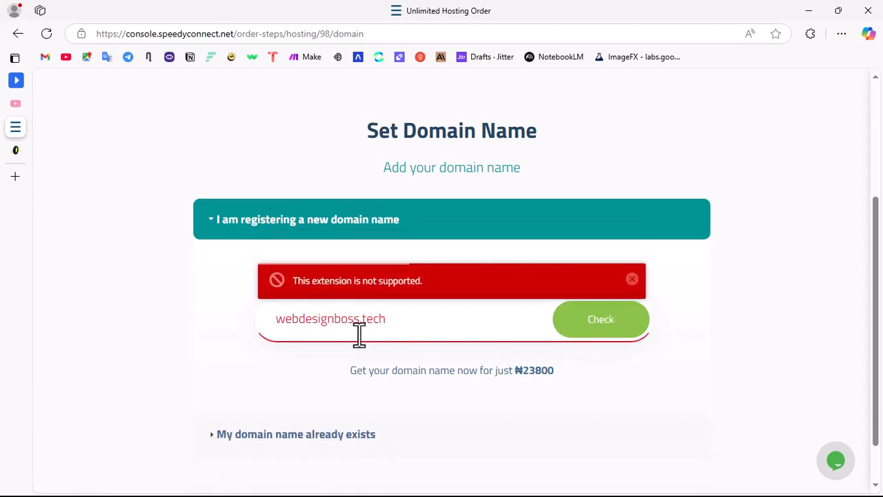
# Step: Change the domain name to webdesignboss1.com and check its availability
pyautogui.scroll(-1, 455, 350)
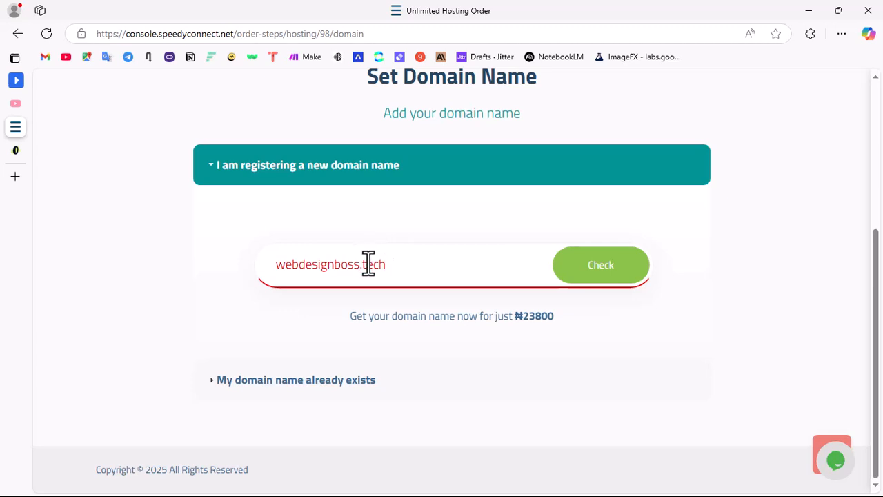
pyautogui.moveTo(364, 262); pyautogui.dragTo(230, 262)
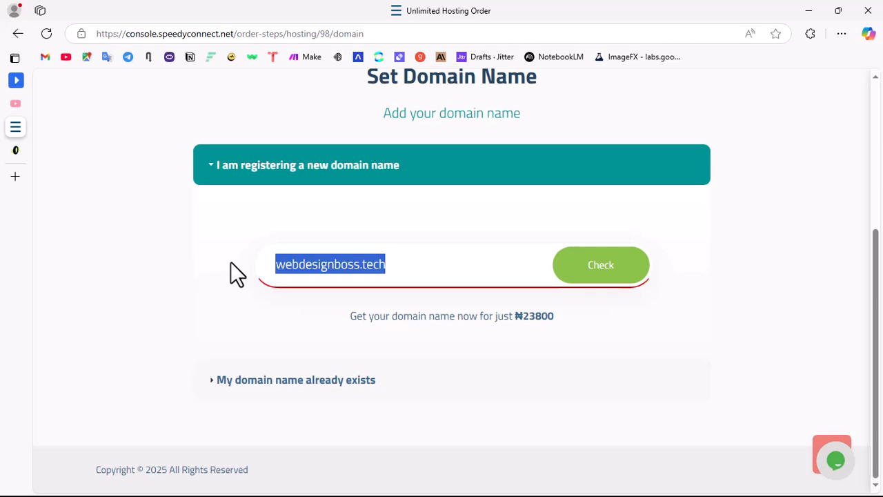
pyautogui.click(356, 269)
pyautogui.press('Right')
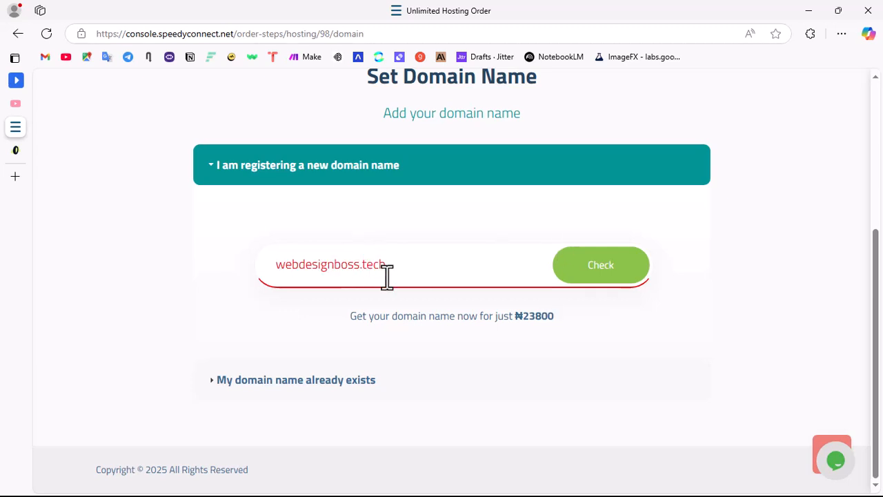
pyautogui.write('1')
pyautogui.doubleClick(373, 263)
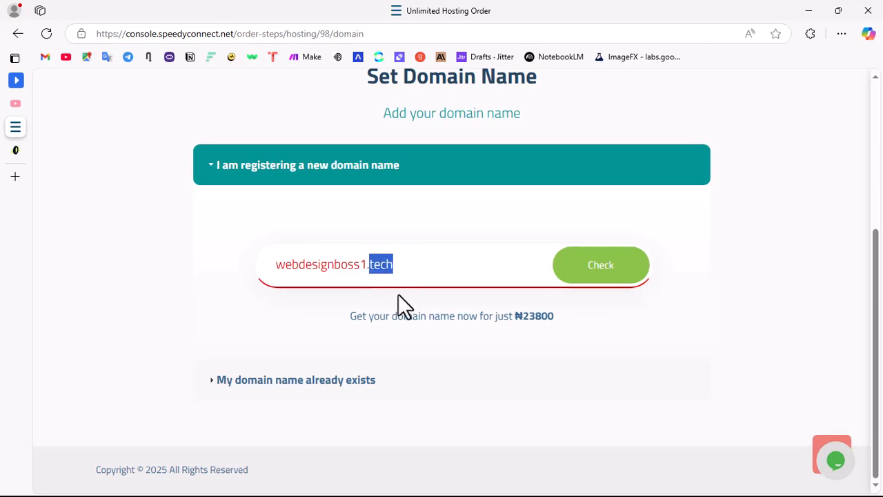
pyautogui.write('com')
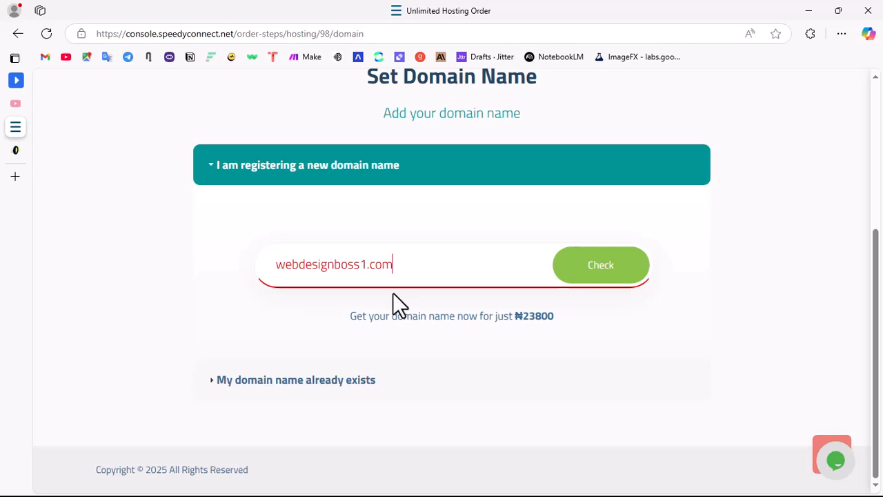
pyautogui.click(257, 222)
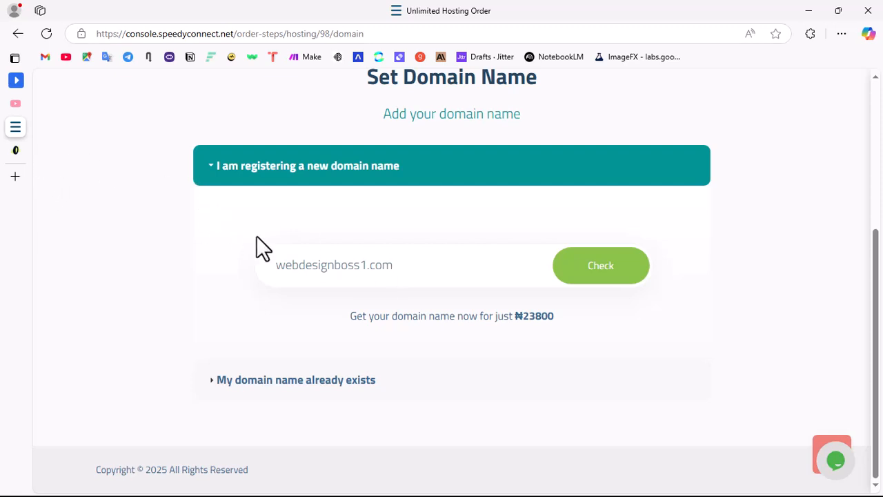
pyautogui.click(611, 279)
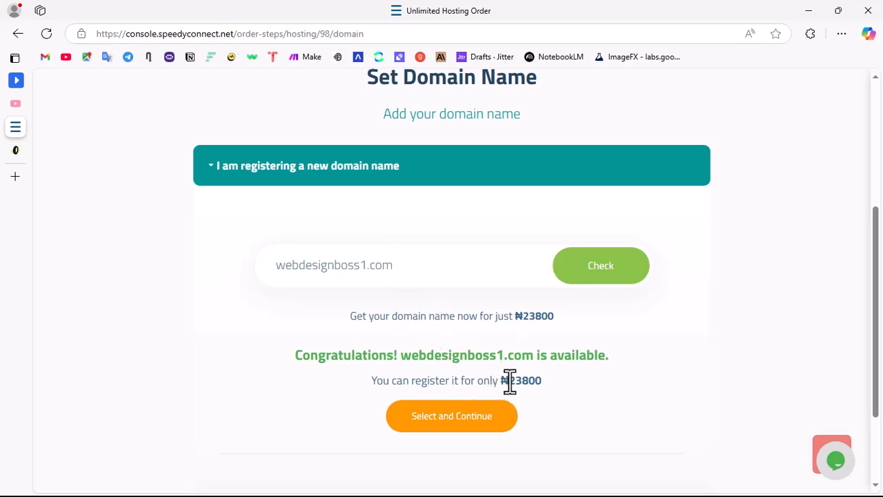
# Step: Highlight the registration price for webdesignboss1.com and continue the order with this domain
pyautogui.moveTo(509, 385); pyautogui.dragTo(536, 382)
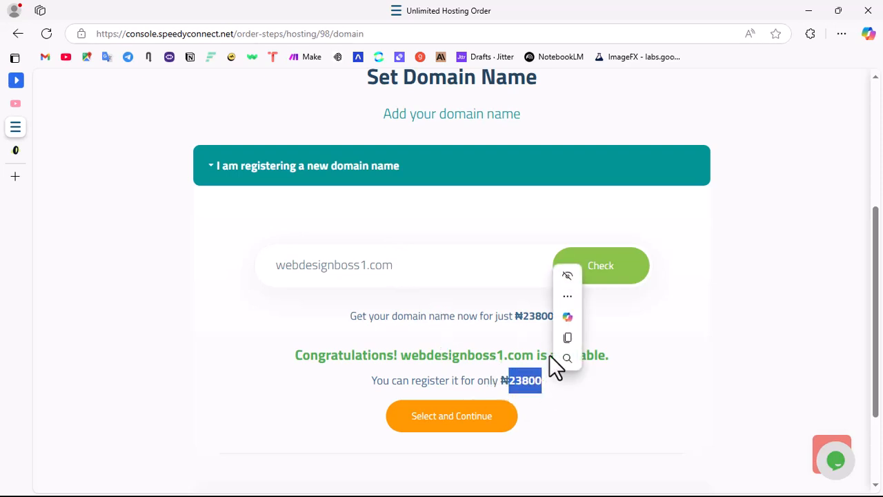
pyautogui.scroll(-2, 369, 347)
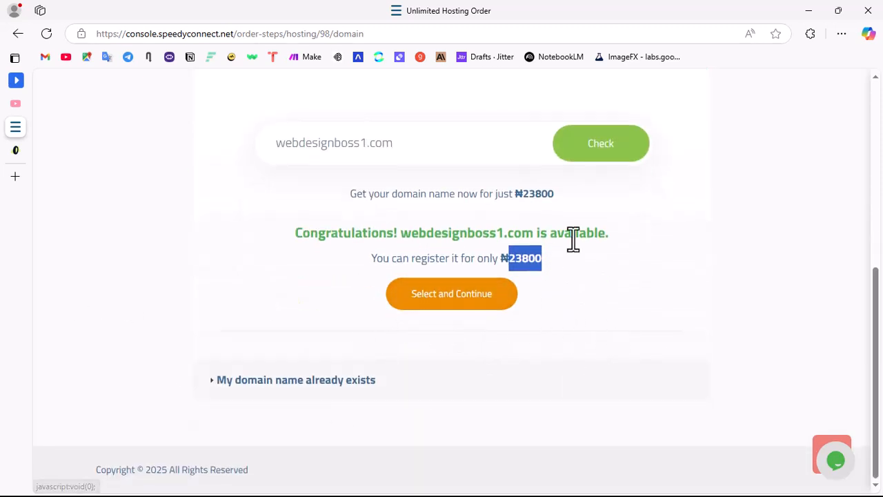
pyautogui.click(444, 304)
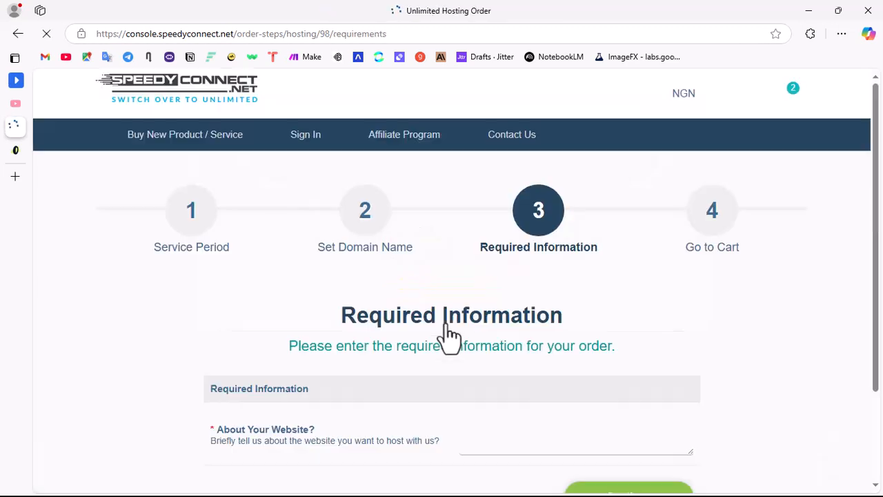
# Step: Enter a brief description under About Your Website in the required information and continue to the cart
pyautogui.scroll(-2, 560, 356)
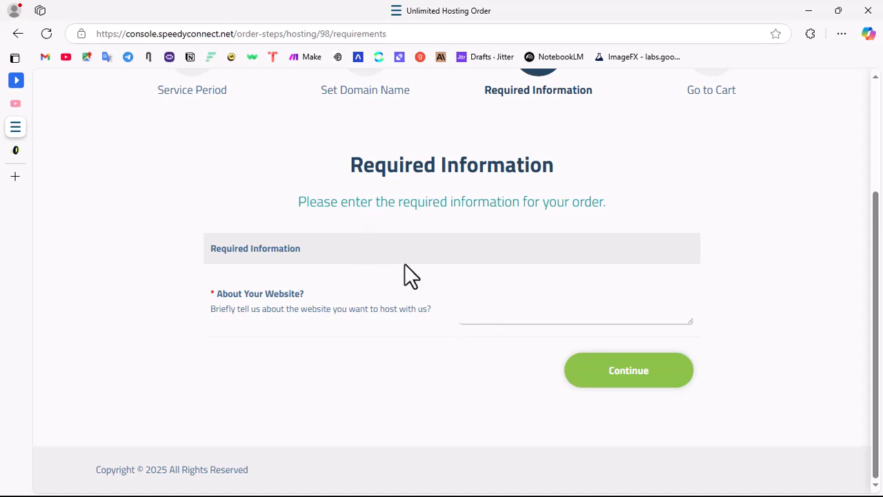
pyautogui.scroll(2, 448, 235)
pyautogui.scroll(-2, 400, 296)
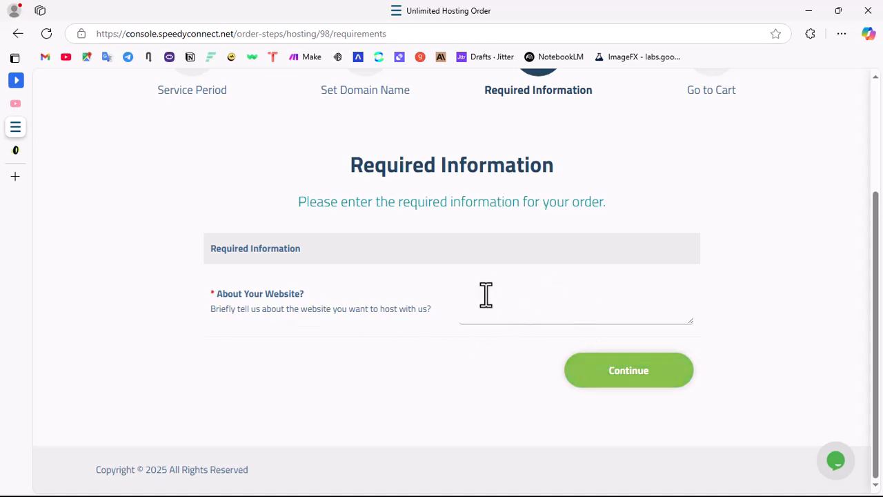
pyautogui.click(511, 317)
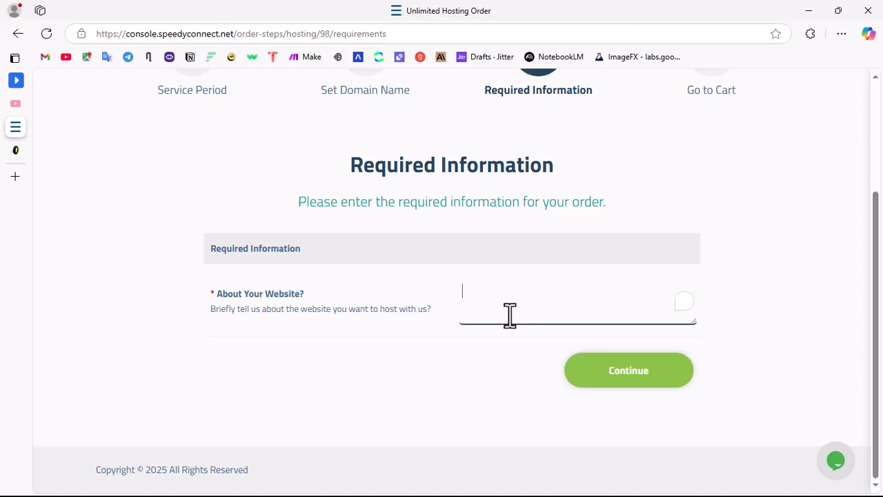
pyautogui.write('Online Shop')
pyautogui.click(623, 379)
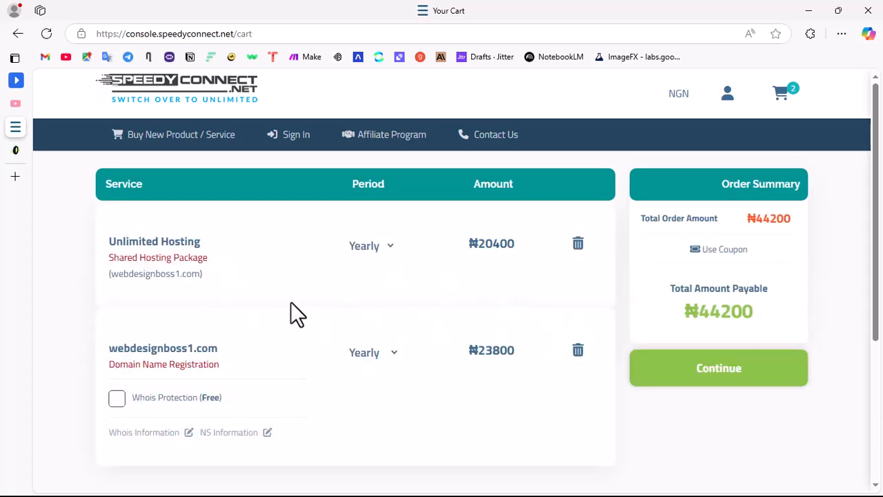
# Step: Look over the hosting and domain items in the cart and highlight the total amount payable
pyautogui.scroll(-3, 283, 304)
pyautogui.scroll(3, 272, 197)
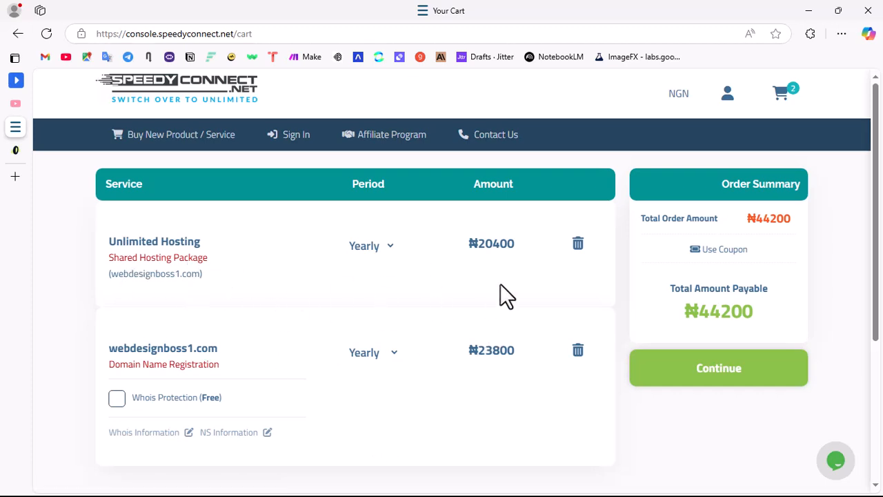
pyautogui.moveTo(755, 312); pyautogui.dragTo(694, 308)
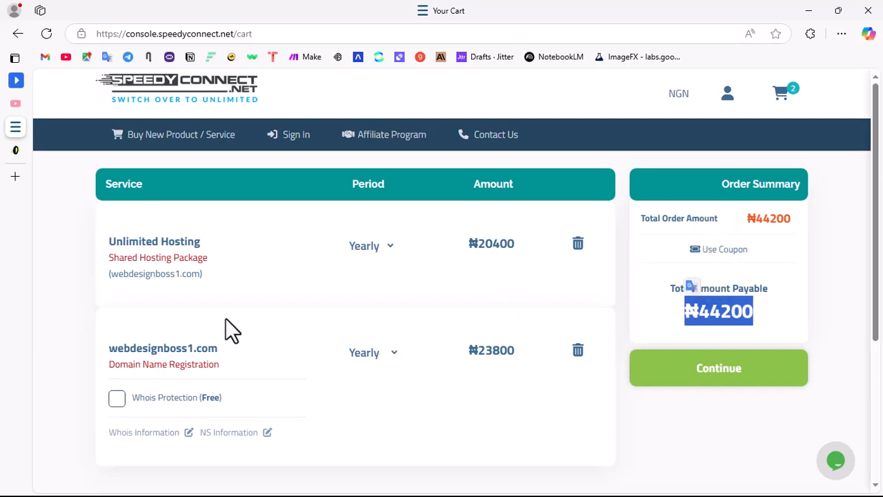
# Step: Add the free Whois Protection to the webdesignboss1.com registration and continue to checkout
pyautogui.scroll(-3, 225, 317)
pyautogui.click(114, 203)
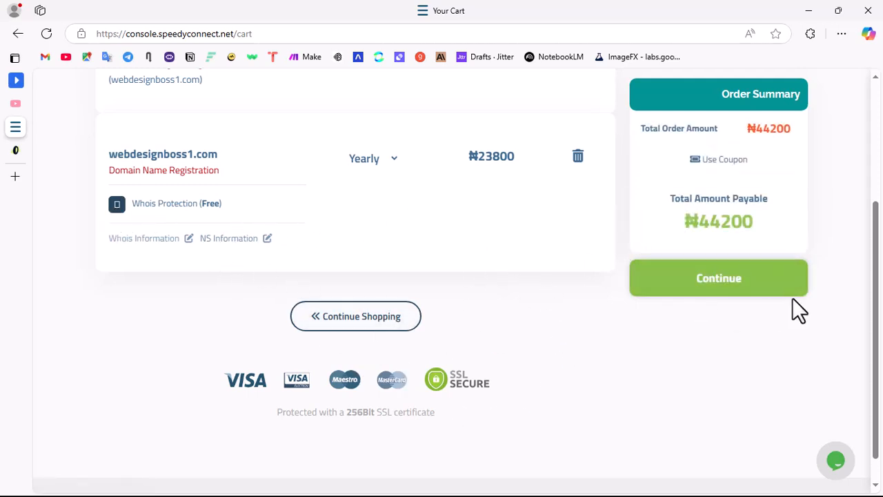
pyautogui.scroll(3, 659, 307)
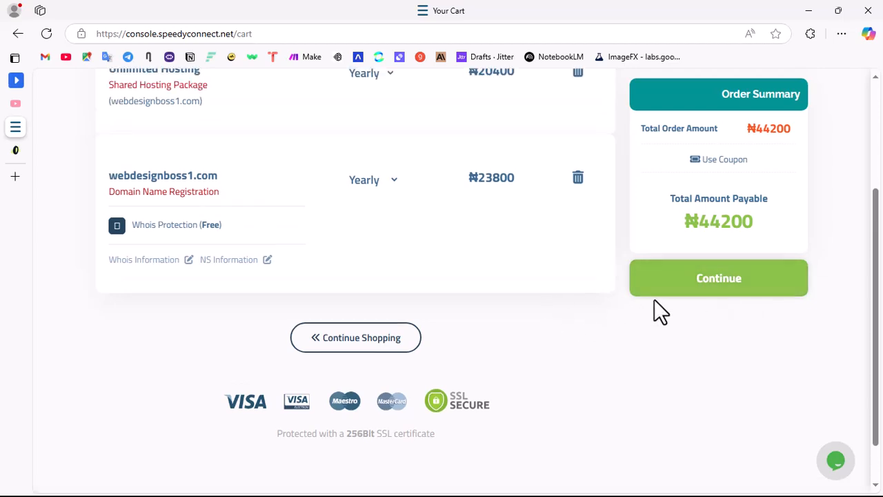
pyautogui.click(721, 374)
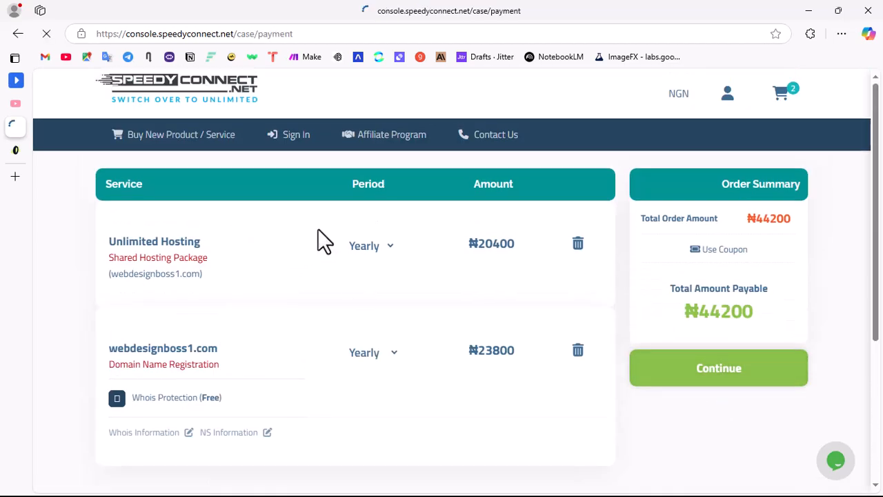
# Step: Look through the membership sign-up form and sign in to the existing account instead, entering the security code
pyautogui.scroll(-3, 387, 338)
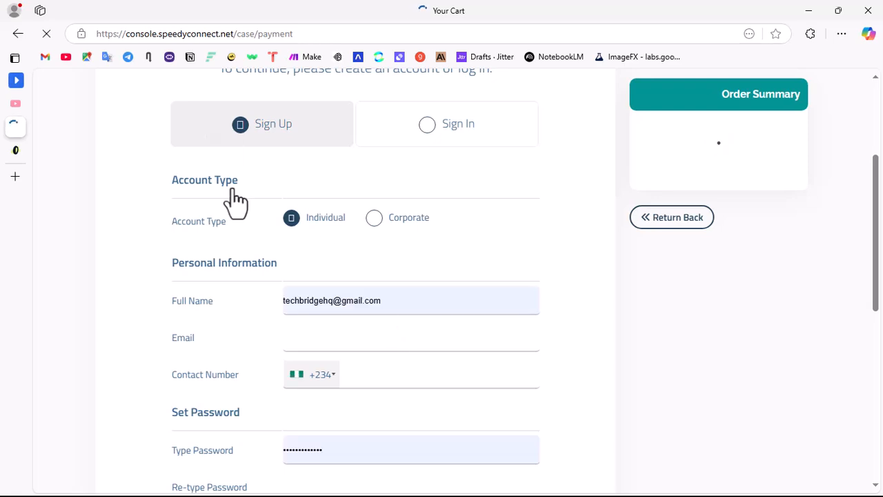
pyautogui.scroll(-5, 428, 321)
pyautogui.scroll(1, 382, 265)
pyautogui.scroll(-1, 383, 264)
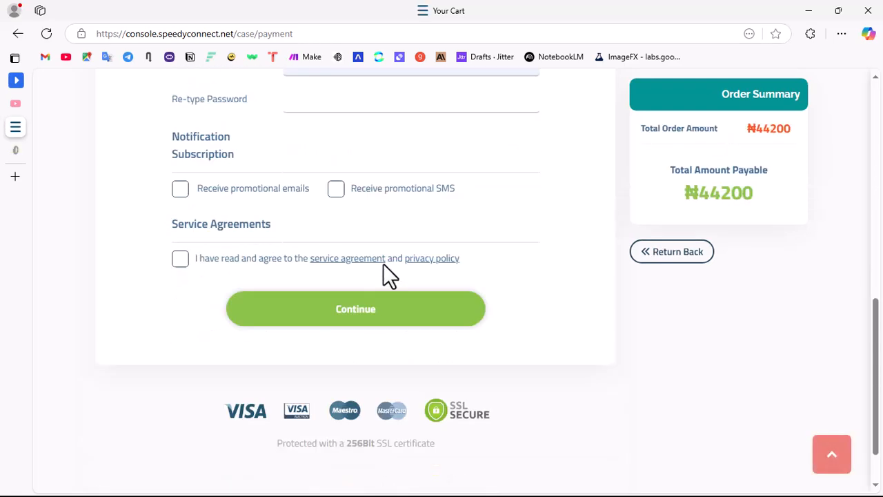
pyautogui.scroll(8, 402, 341)
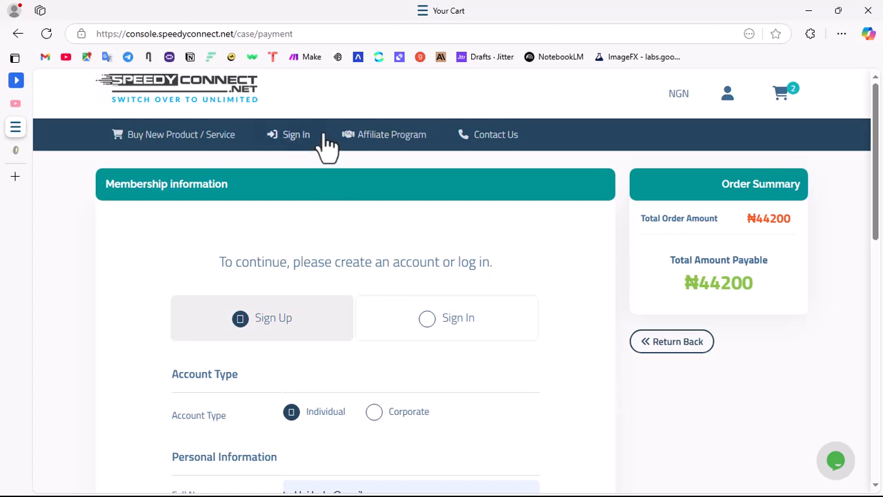
pyautogui.click(289, 137)
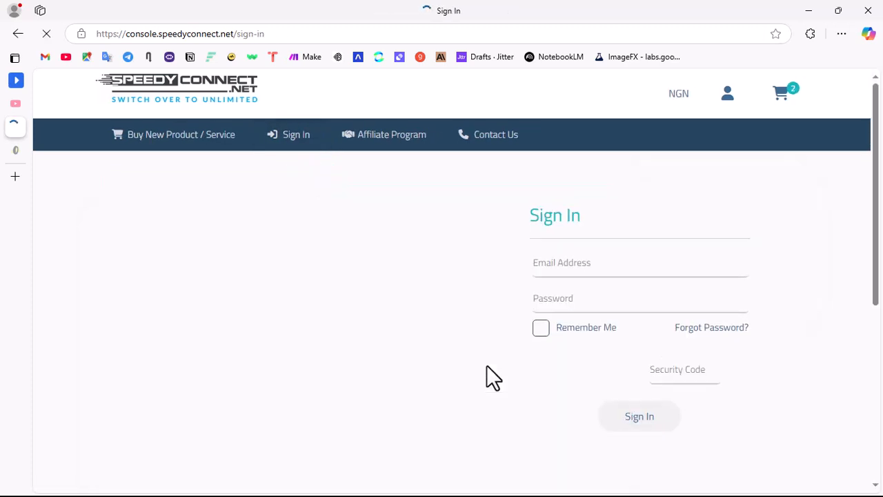
pyautogui.click(660, 374)
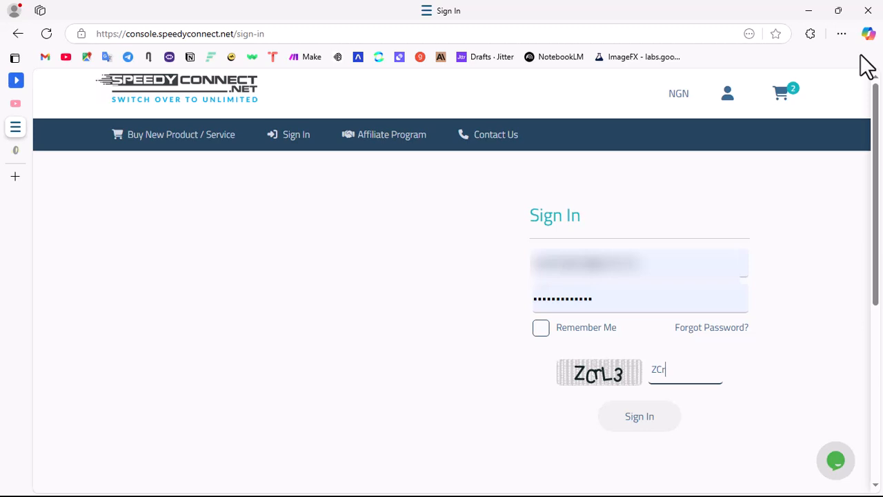
pyautogui.press('Return')
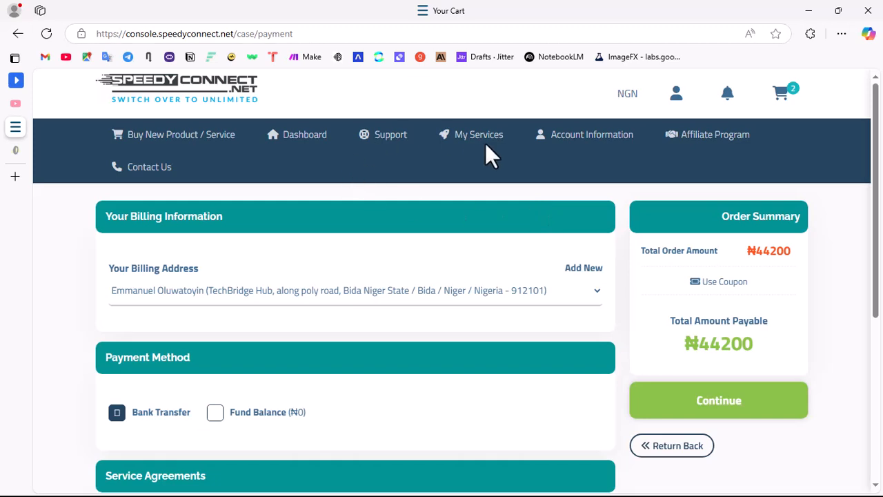
# Step: Open the account's web hosting services and manage the Unlimited Hosting package for webdesignboss.com.ng
pyautogui.moveTo(482, 146)
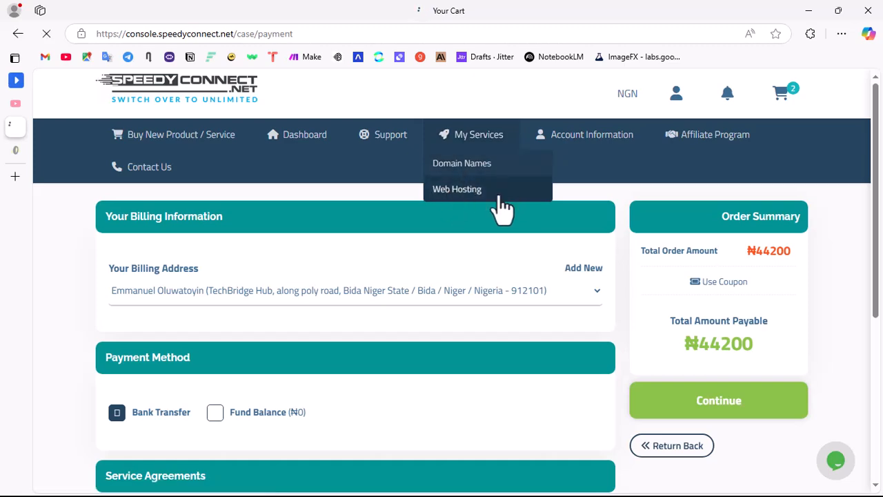
pyautogui.click(496, 193)
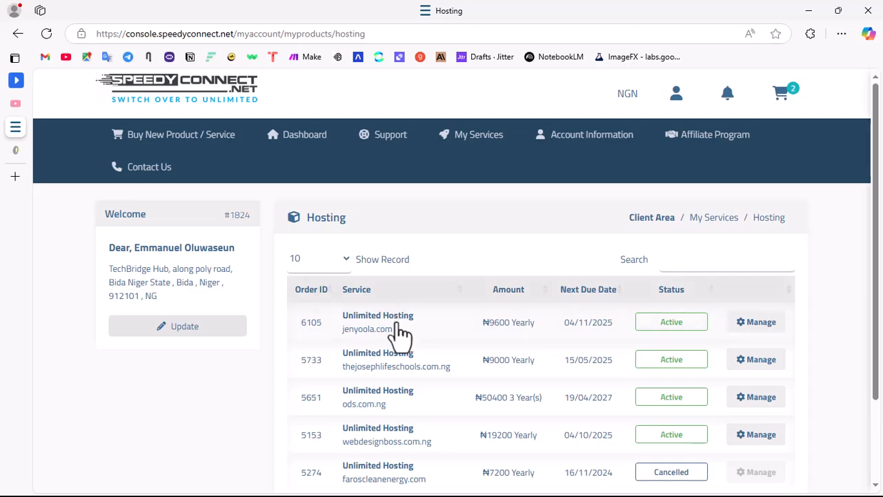
pyautogui.scroll(-2, 424, 268)
pyautogui.scroll(2, 422, 269)
pyautogui.scroll(-2, 412, 427)
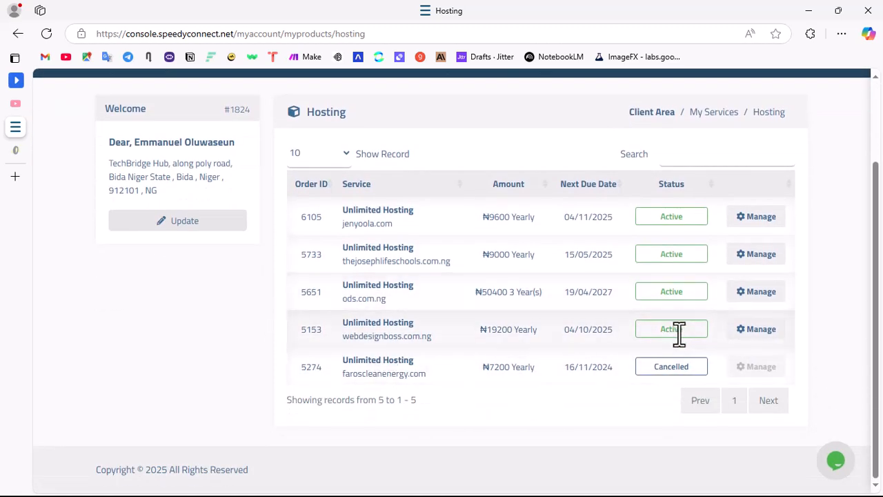
pyautogui.click(740, 331)
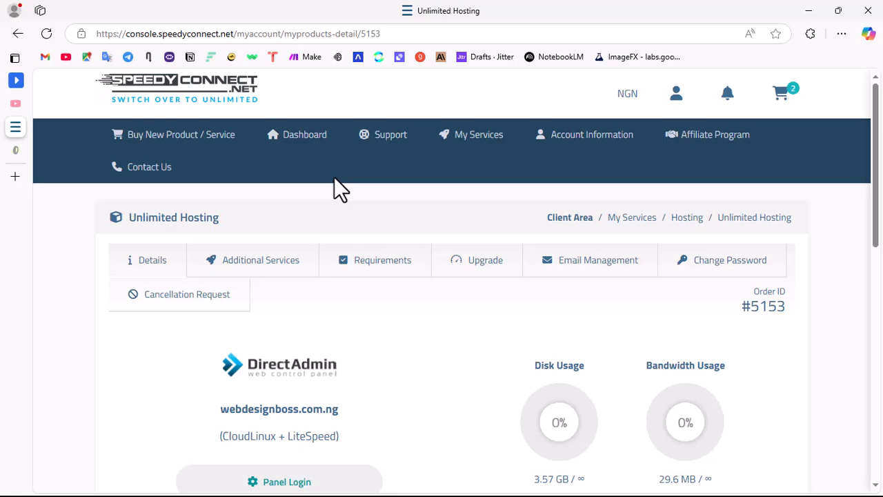
# Step: Examine the package's general information, features, FTP access and name servers, and highlight the domain webdesignboss.com.ng
pyautogui.scroll(-3, 396, 275)
pyautogui.scroll(3, 400, 306)
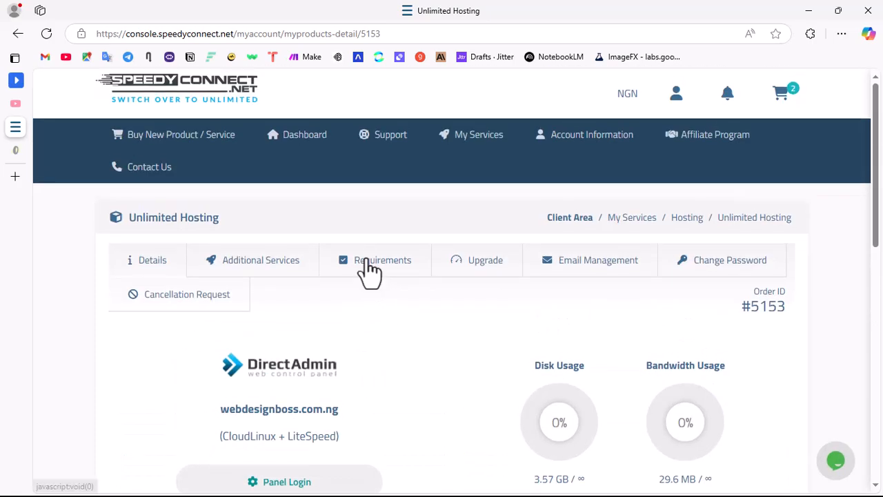
pyautogui.scroll(-3, 369, 269)
pyautogui.scroll(-5, 486, 162)
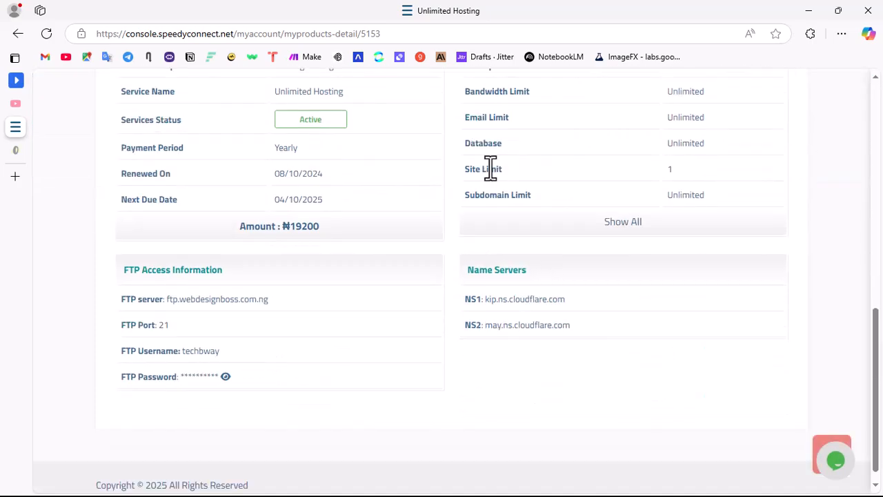
pyautogui.scroll(8, 493, 165)
pyautogui.scroll(-3, 377, 310)
pyautogui.scroll(-3, 377, 310)
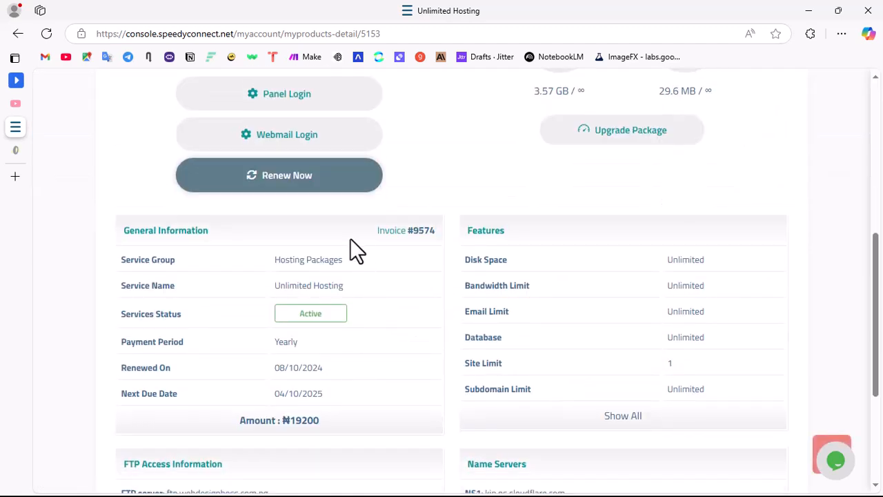
pyautogui.scroll(3, 349, 241)
pyautogui.moveTo(343, 215); pyautogui.dragTo(233, 221)
pyautogui.scroll(3, 483, 286)
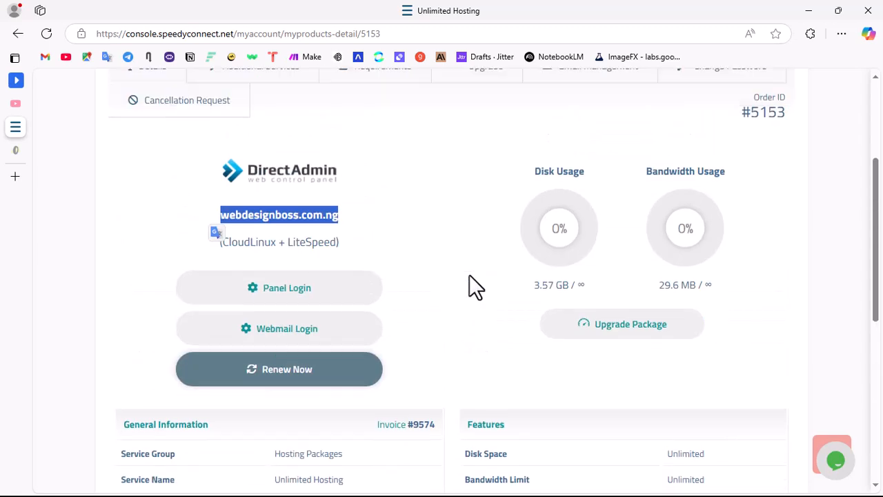
pyautogui.click(444, 247)
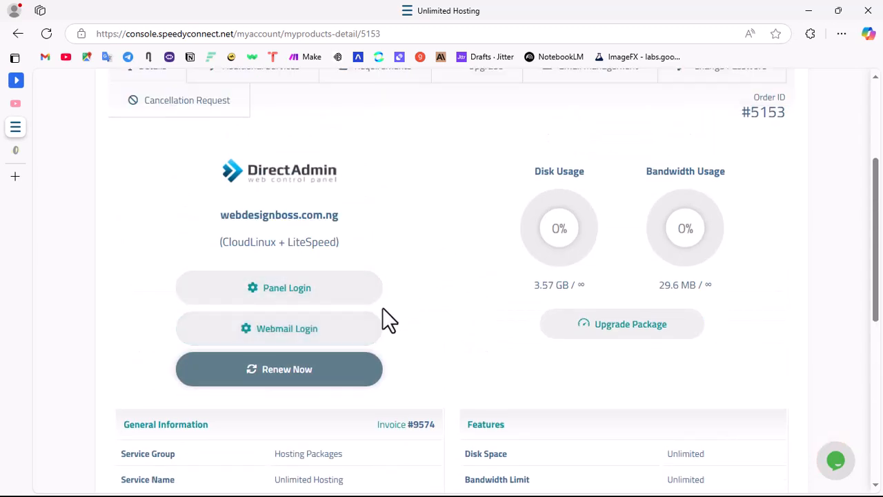
# Step: Log in to the DirectAdmin control panel of webdesignboss.com.ng from the hosting details and display its dashboard
pyautogui.click(338, 300)
pyautogui.moveTo(25, 126)
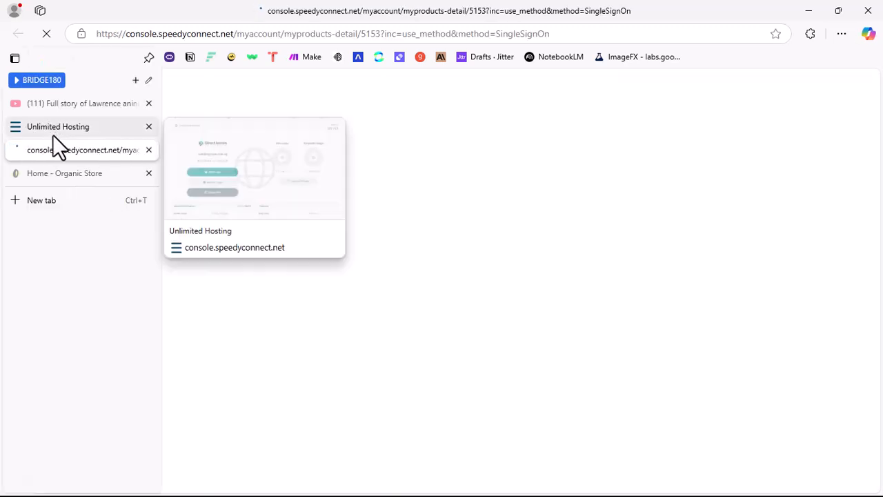
pyautogui.click(50, 127)
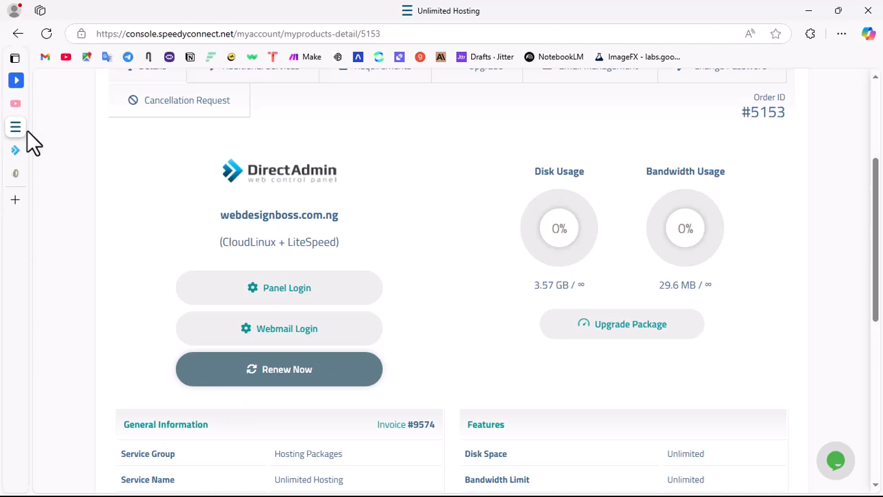
pyautogui.moveTo(23, 150)
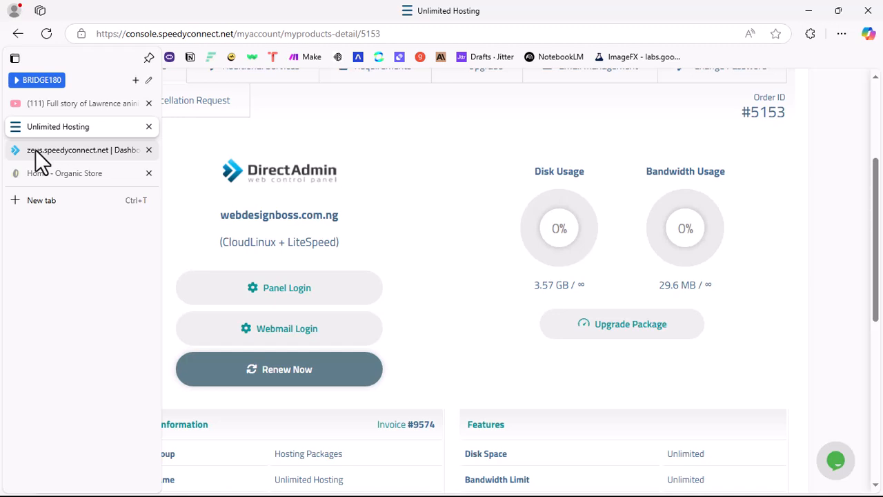
pyautogui.click(35, 150)
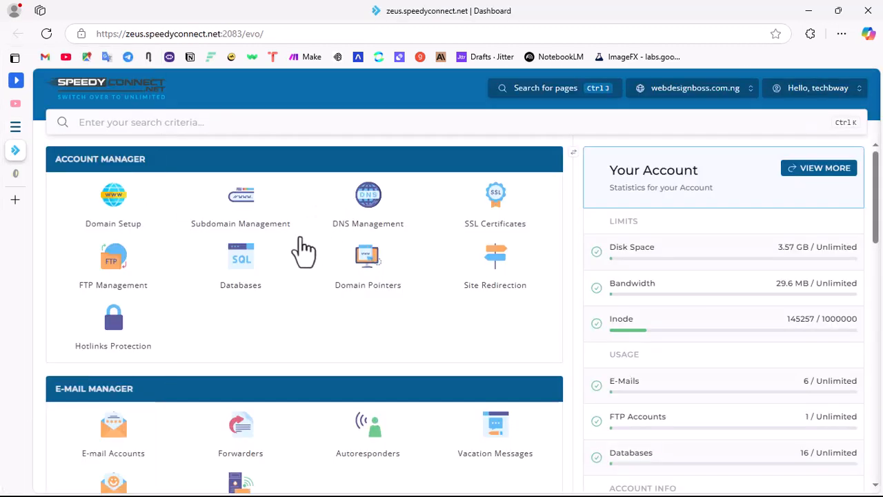
# Step: Look through the control panel features and open WordPress from the Softaculous Apps Installer section
pyautogui.scroll(-10, 349, 276)
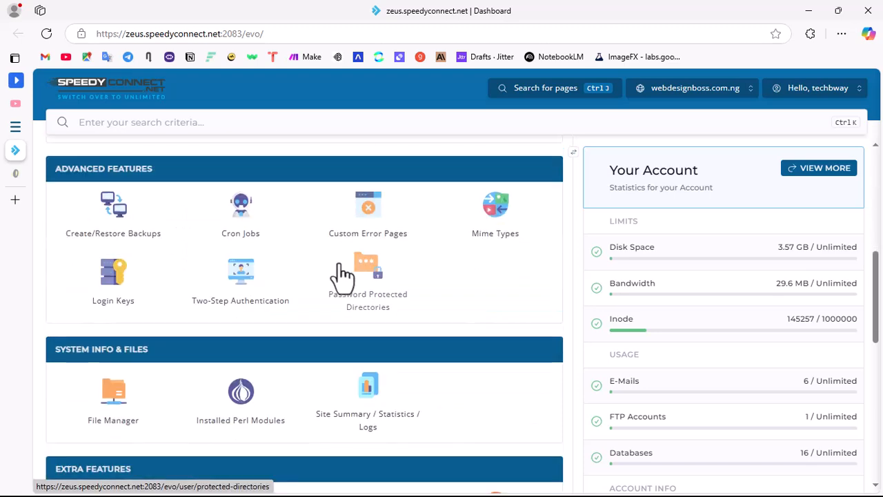
pyautogui.scroll(10, 364, 238)
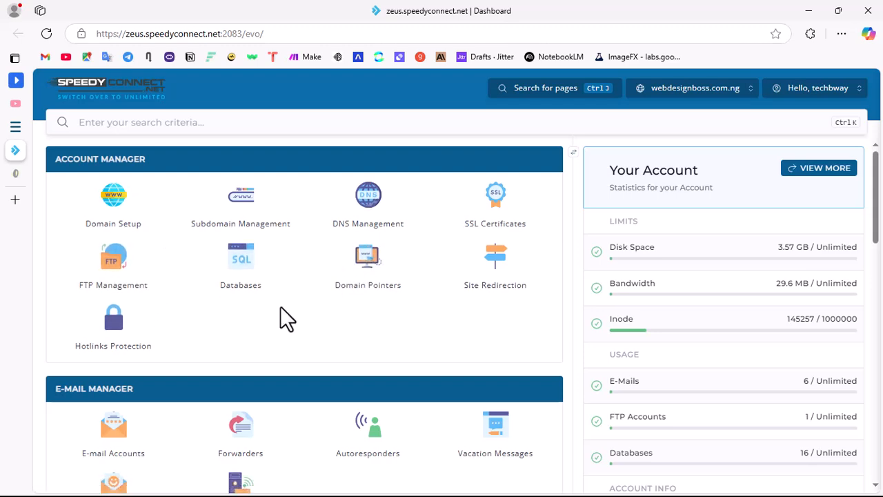
pyautogui.scroll(-10, 280, 306)
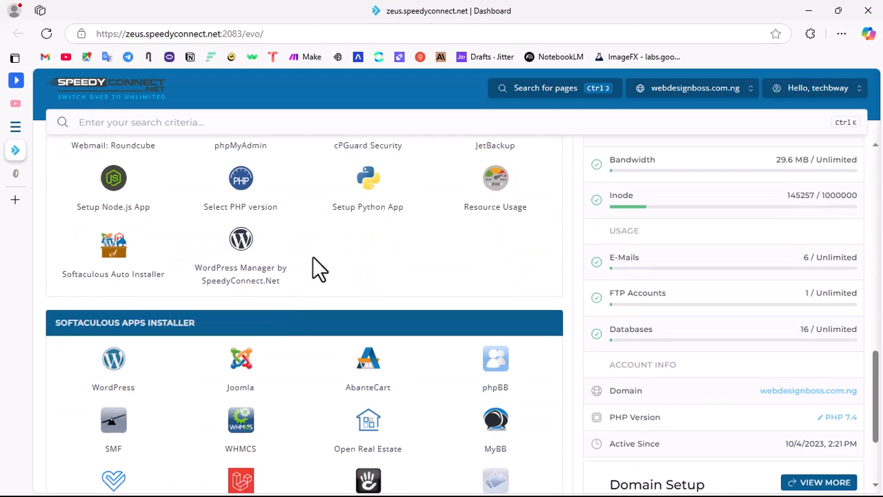
pyautogui.scroll(-2, 312, 256)
pyautogui.scroll(10, 315, 266)
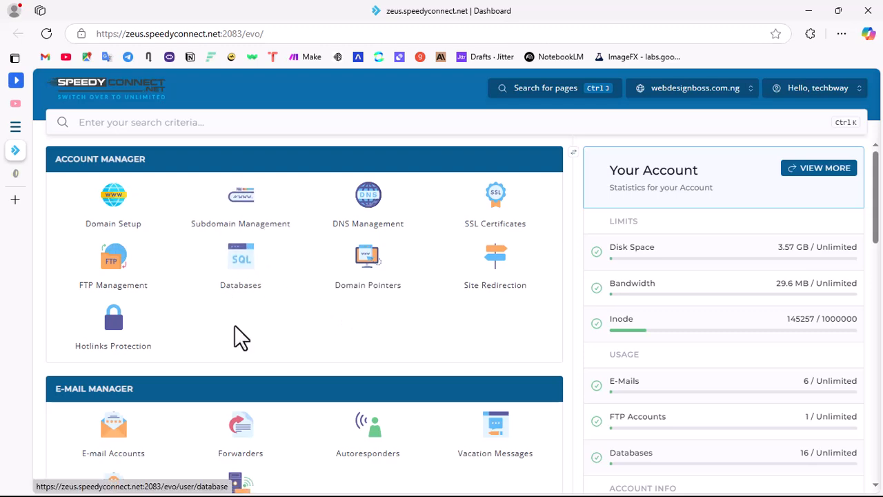
pyautogui.scroll(-5, 236, 331)
pyautogui.scroll(-3, 181, 369)
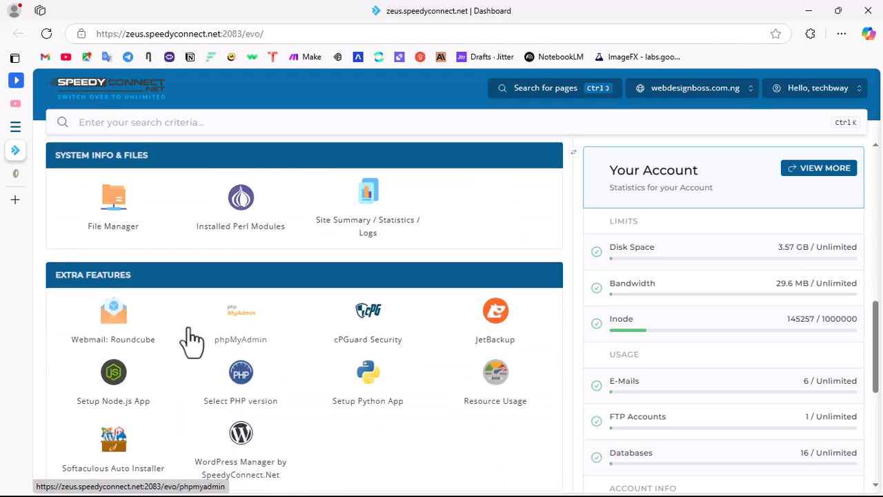
pyautogui.scroll(-3, 165, 324)
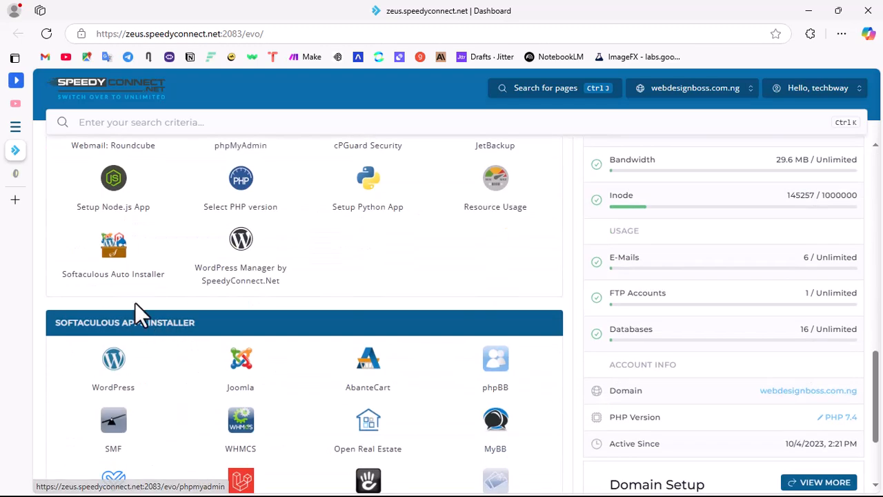
pyautogui.click(117, 373)
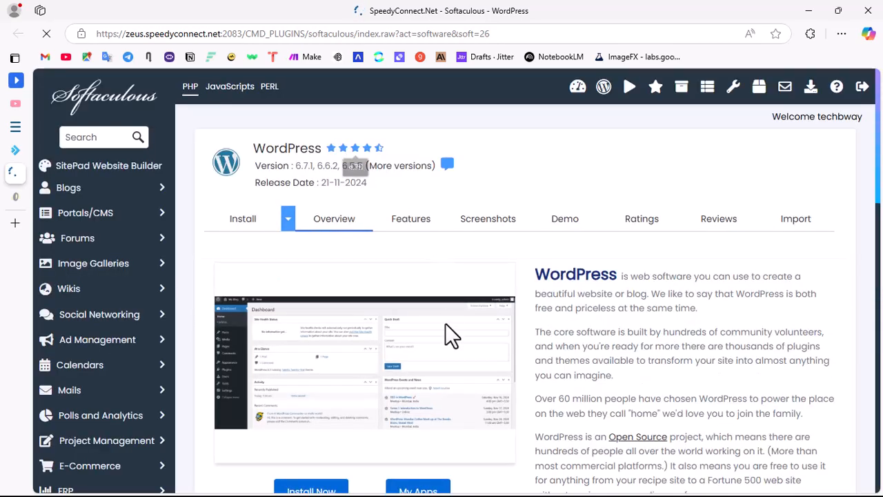
# Step: Look over the WordPress overview page and open its installation form
pyautogui.scroll(-5, 445, 322)
pyautogui.scroll(-3, 452, 298)
pyautogui.scroll(6, 452, 276)
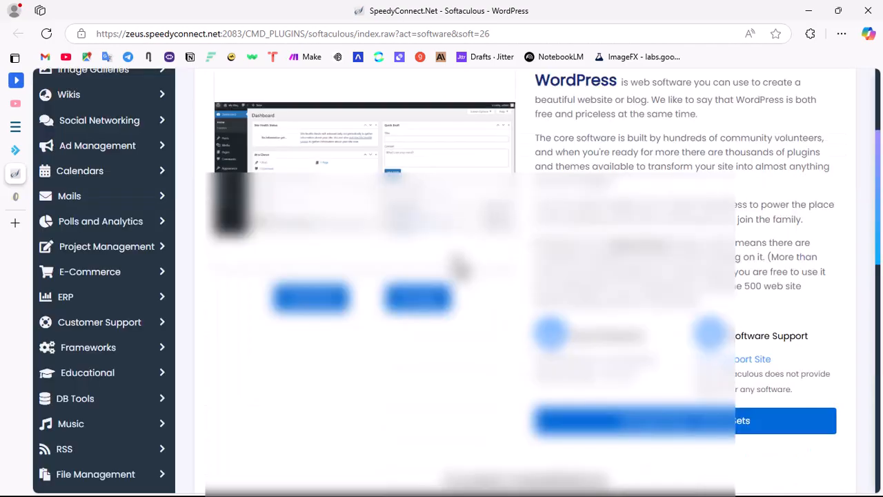
pyautogui.scroll(-9, 451, 257)
pyautogui.scroll(-2, 457, 266)
pyautogui.scroll(13, 469, 263)
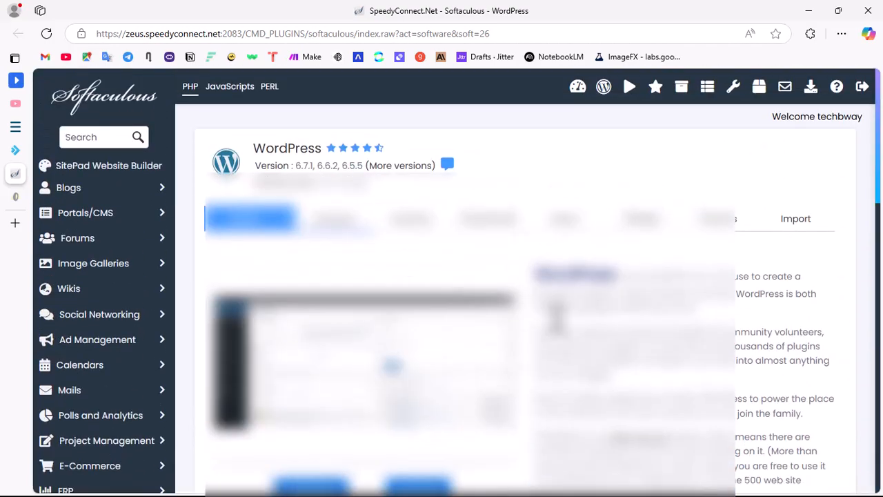
pyautogui.scroll(-3, 552, 314)
pyautogui.scroll(3, 341, 314)
pyautogui.scroll(-3, 325, 309)
pyautogui.click(322, 303)
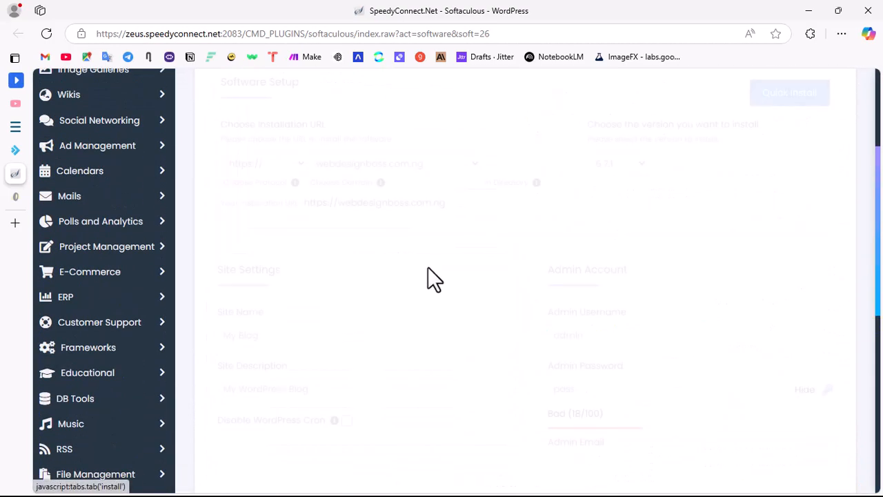
# Step: Try shop as the installation directory under the webdesignboss.com.ng domain
pyautogui.click(441, 165)
pyautogui.click(470, 174)
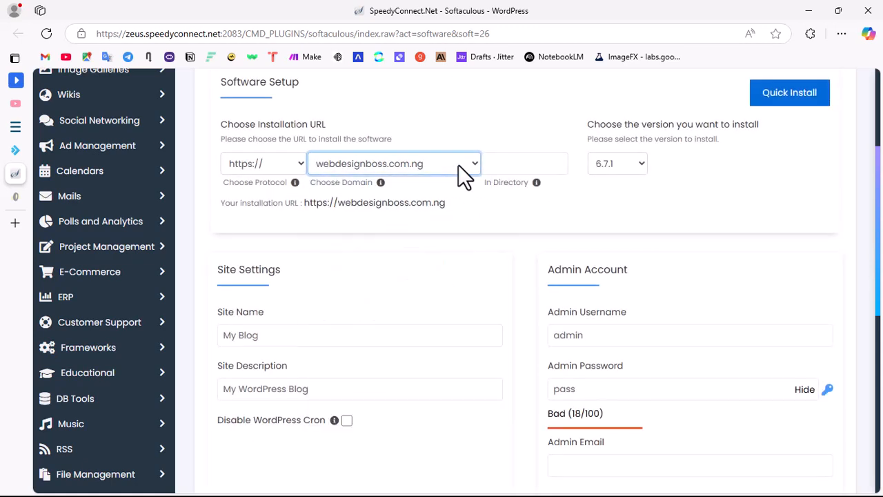
pyautogui.click(517, 166)
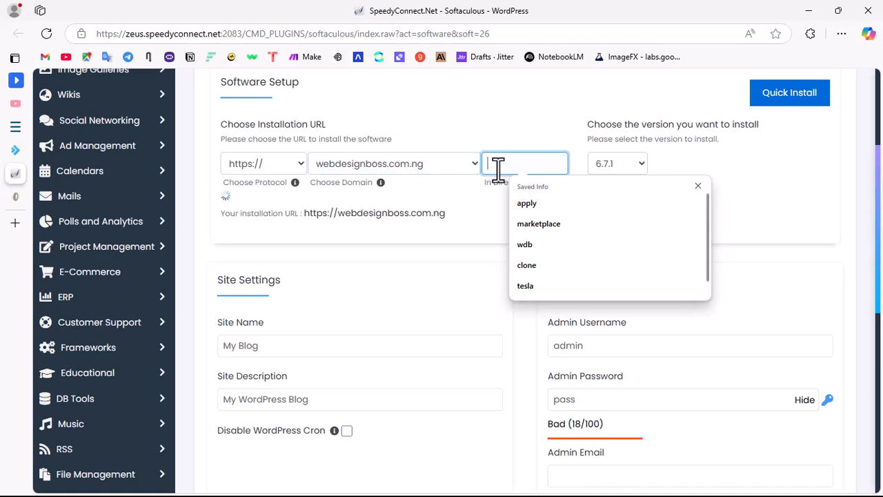
pyautogui.write('shop')
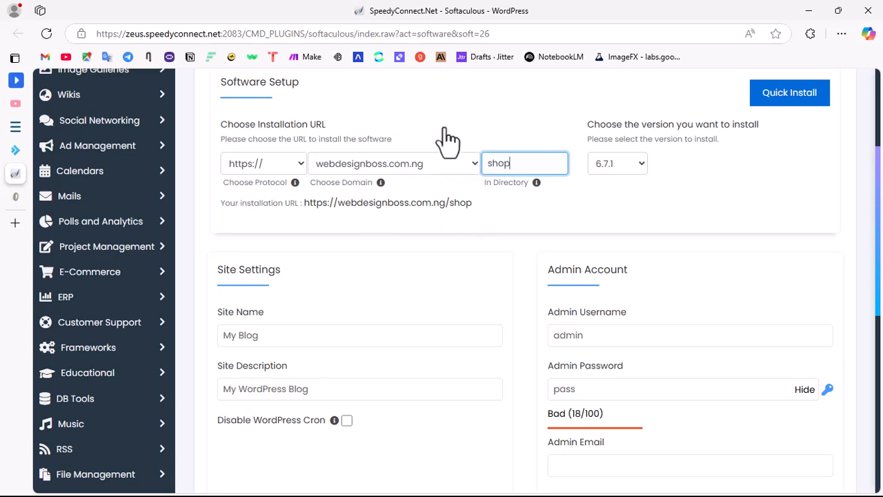
# Step: Clear the installation directory so the URL points to the root of webdesignboss.com.ng
pyautogui.moveTo(519, 166); pyautogui.dragTo(492, 165)
pyautogui.press('BackSpace')
pyautogui.click(714, 197)
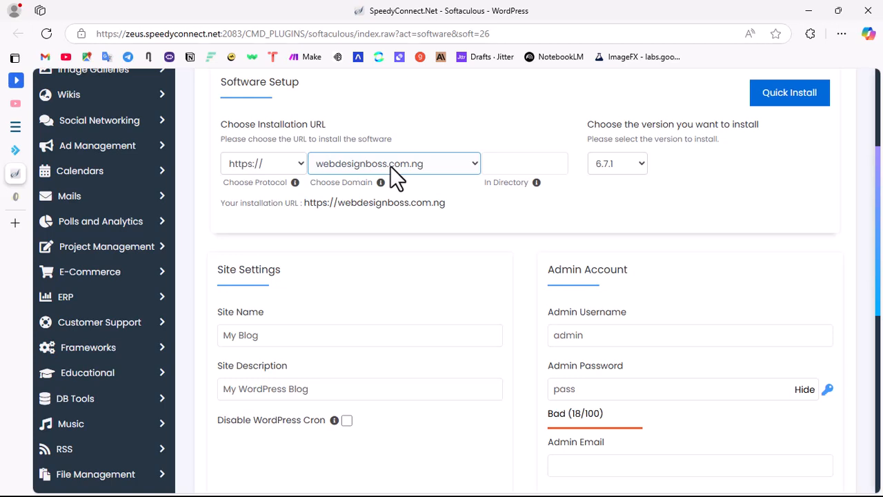
pyautogui.click(499, 166)
pyautogui.click(407, 224)
pyautogui.click(503, 163)
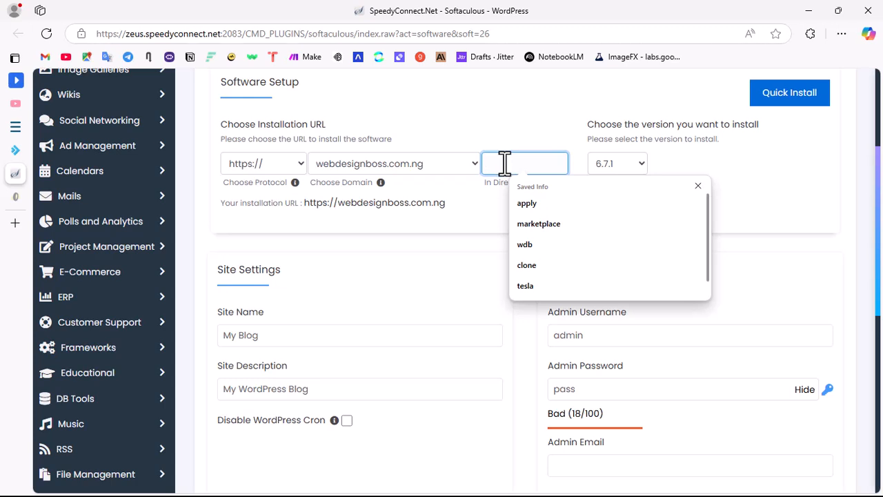
pyautogui.press('Escape')
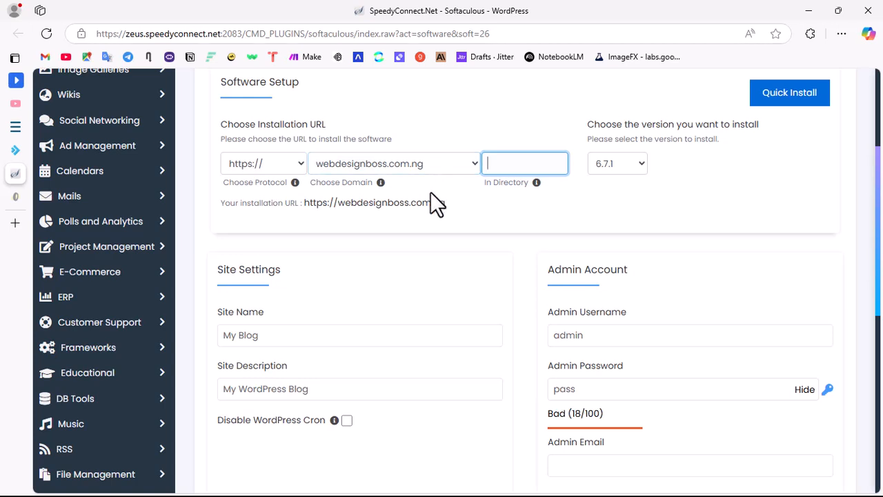
# Step: Set the WordPress installation directory to shop under the webdesignboss.com.ng domain
pyautogui.click(511, 214)
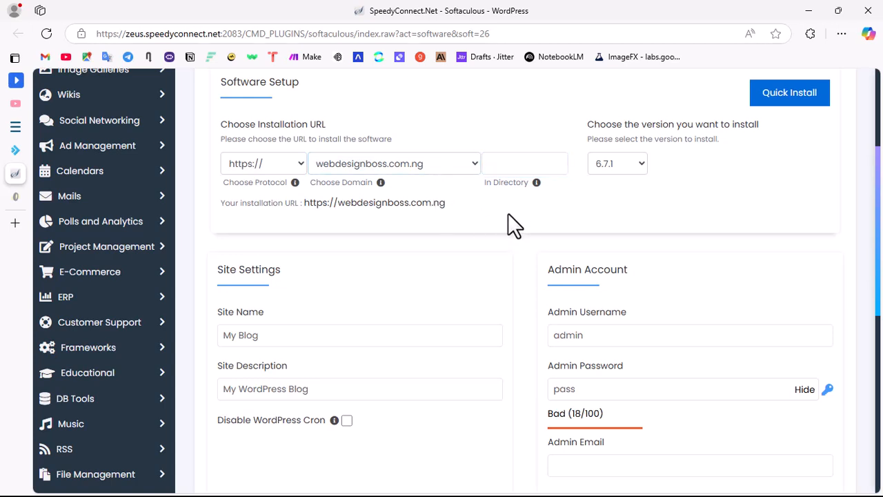
pyautogui.click(524, 166)
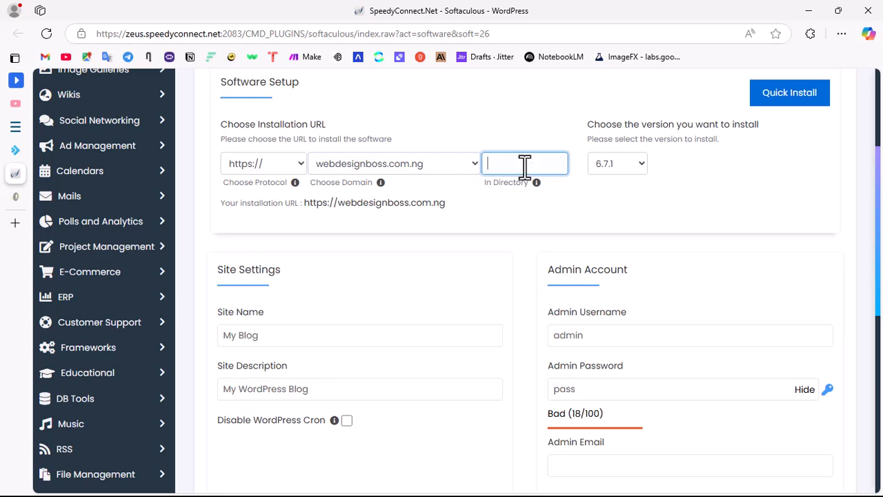
pyautogui.write('shop')
# Step: Review the site name, site description and admin username fields of the installation form
pyautogui.moveTo(265, 342); pyautogui.dragTo(128, 347)
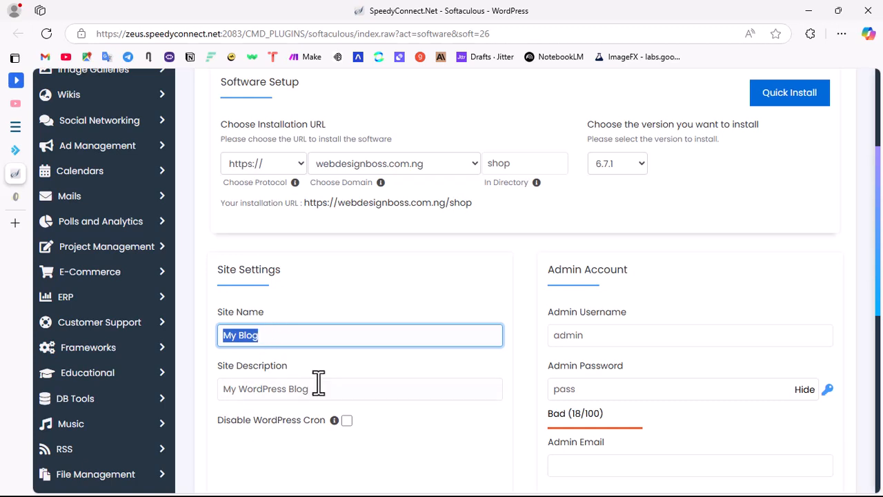
pyautogui.moveTo(332, 395); pyautogui.dragTo(204, 398)
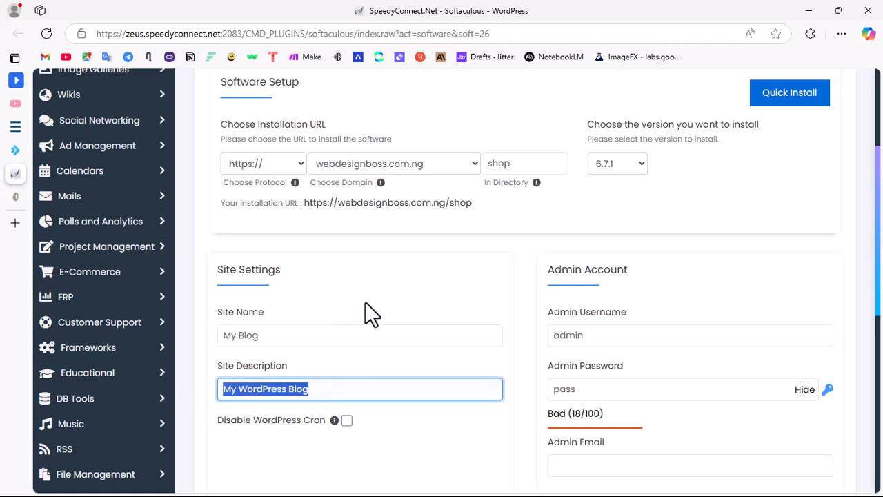
pyautogui.scroll(-1, 367, 307)
pyautogui.scroll(-1, 386, 293)
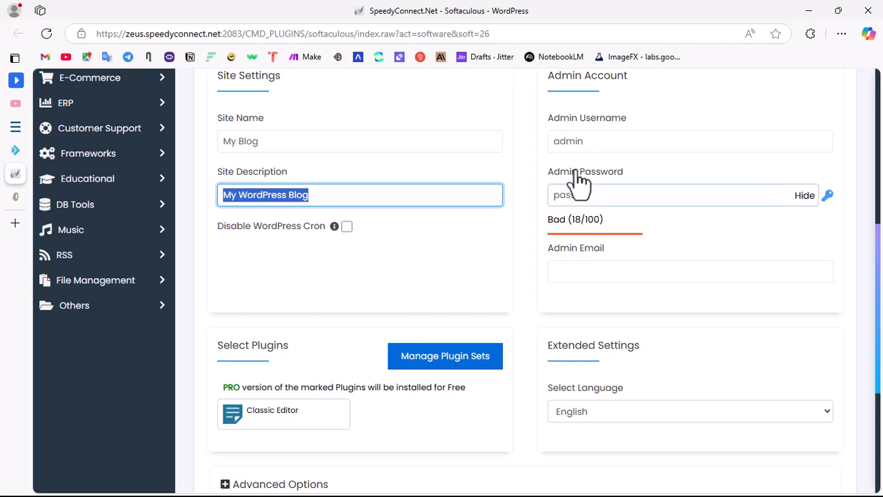
pyautogui.click(632, 141)
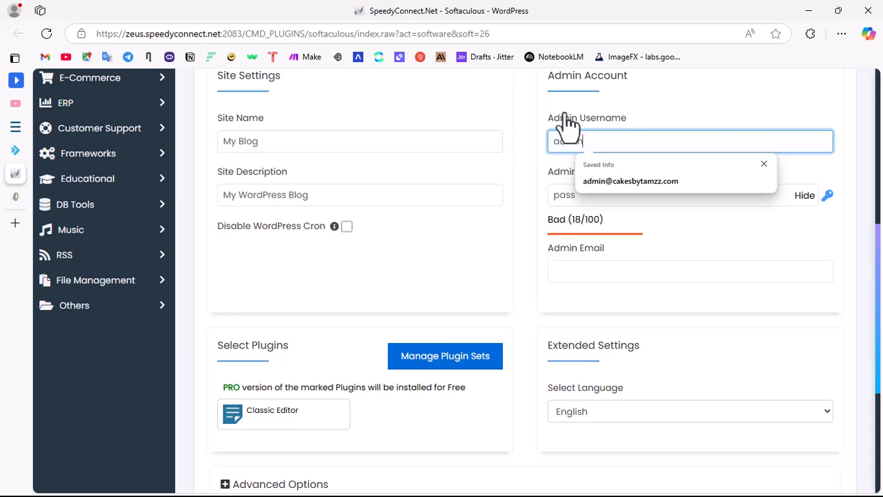
pyautogui.click(532, 113)
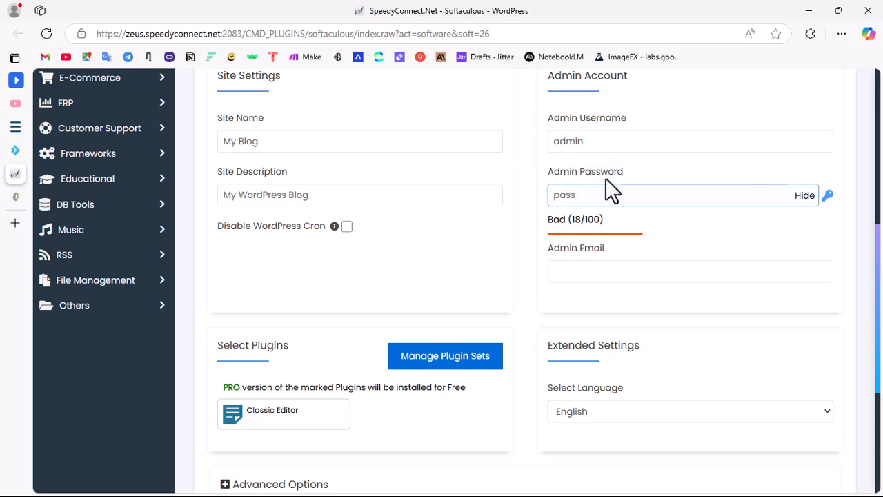
# Step: Generate a random admin password to replace the default one, and mask it
pyautogui.moveTo(587, 195); pyautogui.dragTo(511, 205)
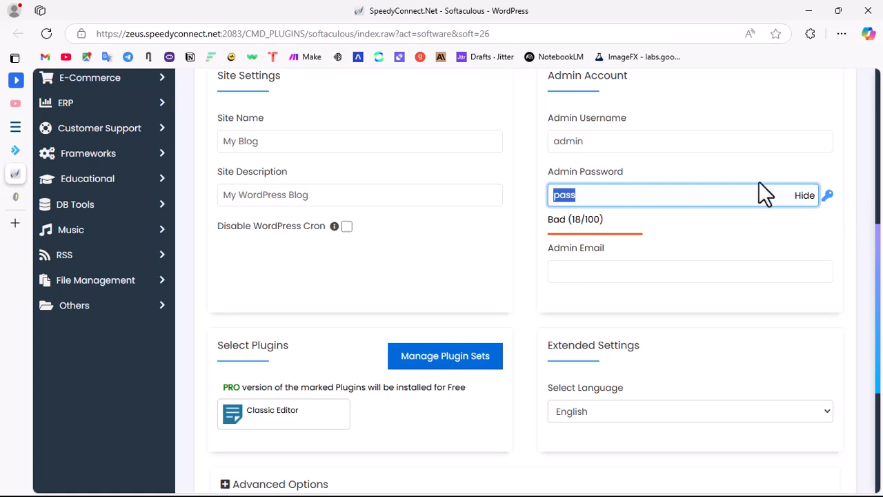
pyautogui.click(827, 196)
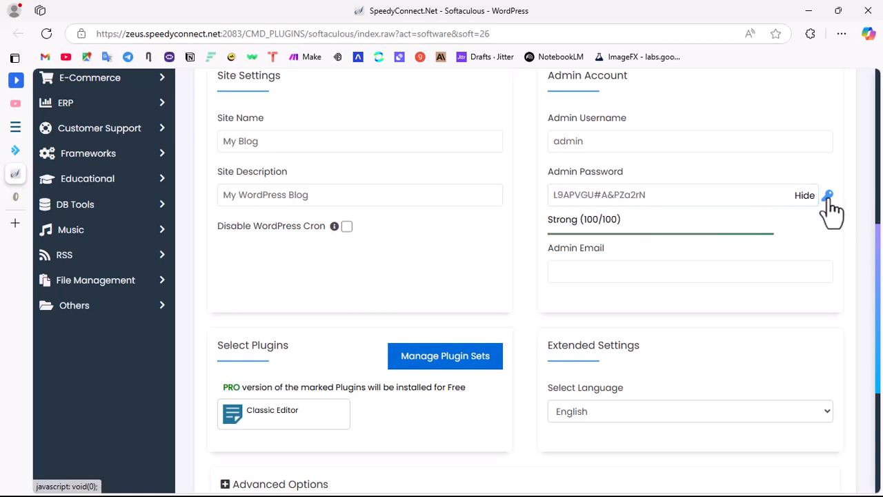
pyautogui.click(804, 196)
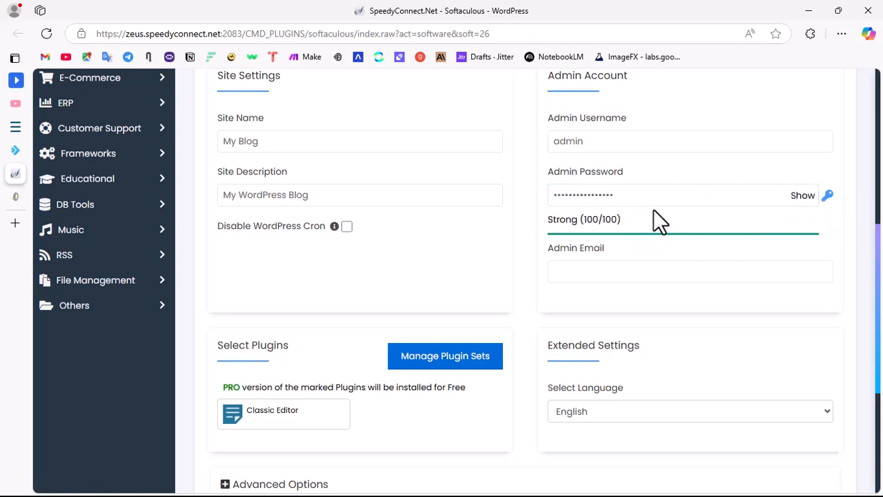
# Step: Fill in the admin email with the saved admin address of the webdesignboss.com.ng domain
pyautogui.click(568, 269)
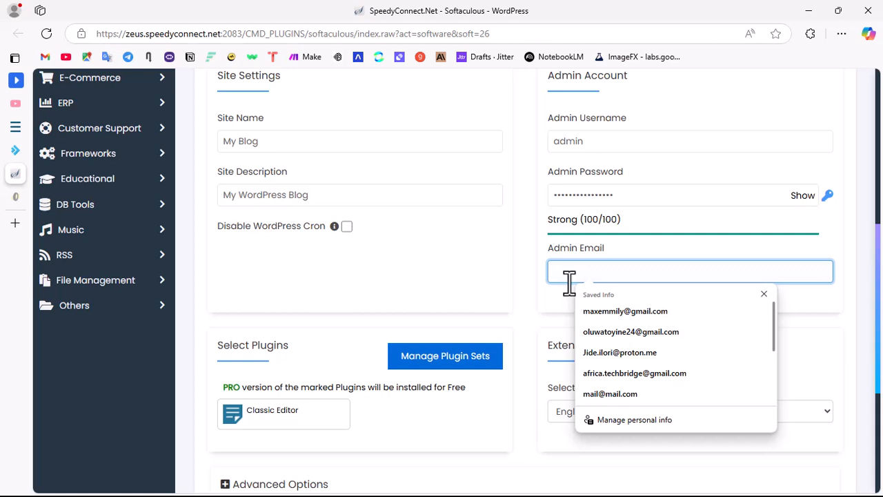
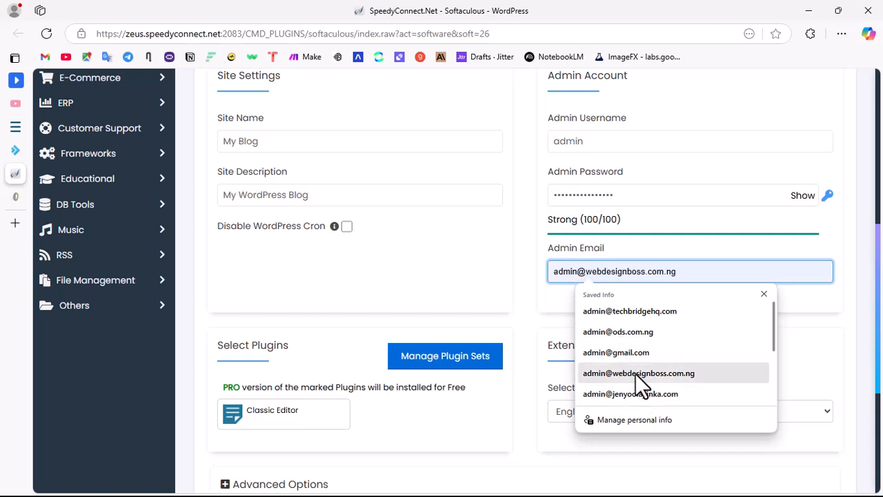
pyautogui.click(635, 374)
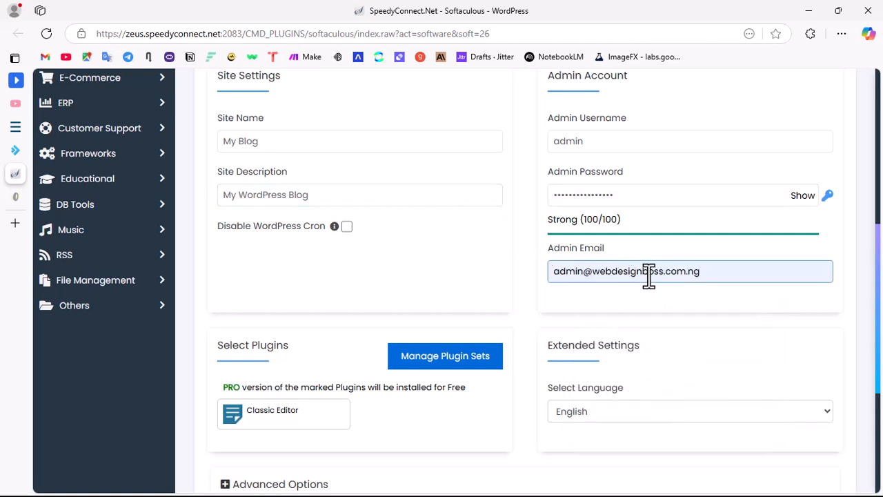
pyautogui.click(543, 256)
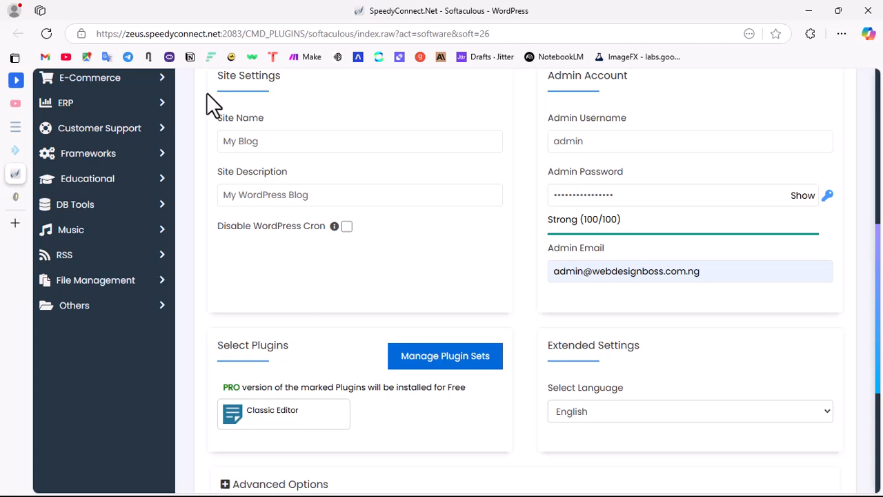
# Step: Start the WordPress installation with the default site name and description, and decline saving the password in the browser
pyautogui.tripleClick(273, 148)
pyautogui.click(282, 200)
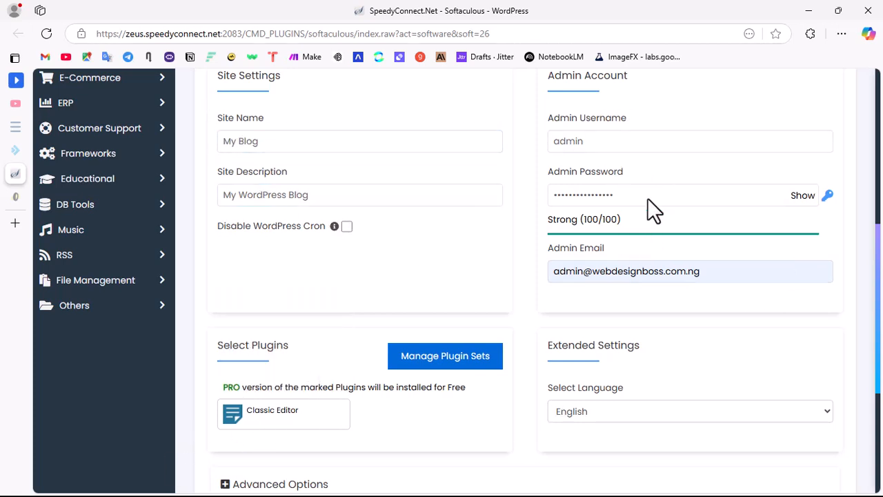
pyautogui.scroll(-3, 274, 387)
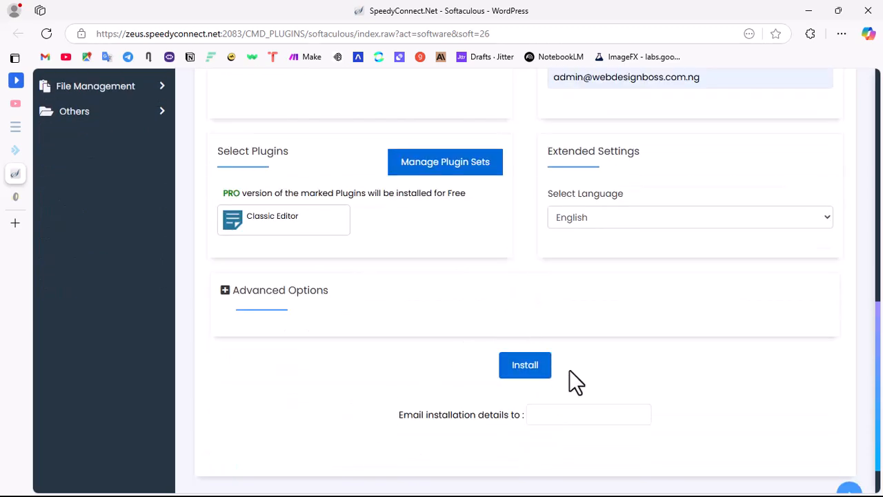
pyautogui.click(528, 370)
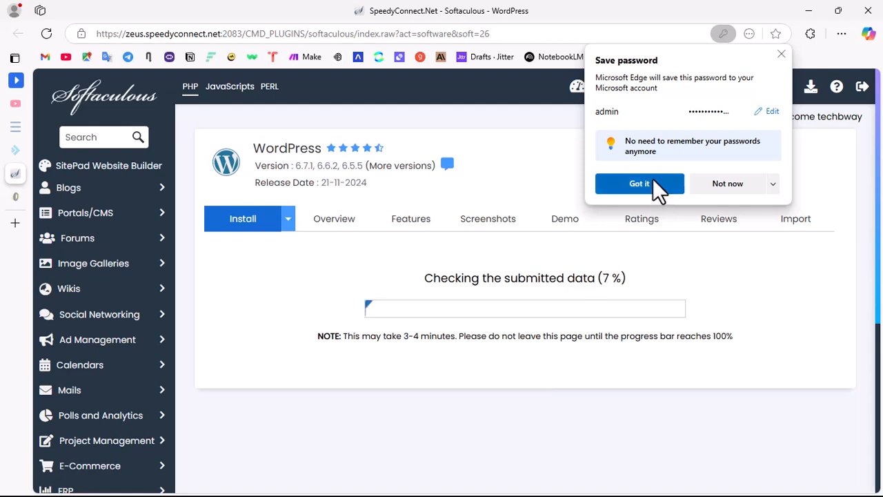
pyautogui.click(718, 190)
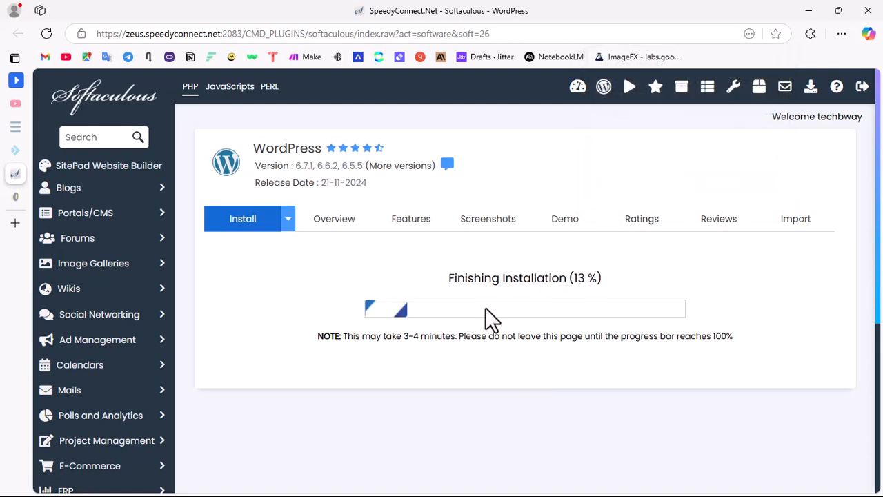
# Step: Look over the installation result page, then open the new site at webdesignboss.com.ng/shop and view its home page
pyautogui.scroll(-4, 443, 331)
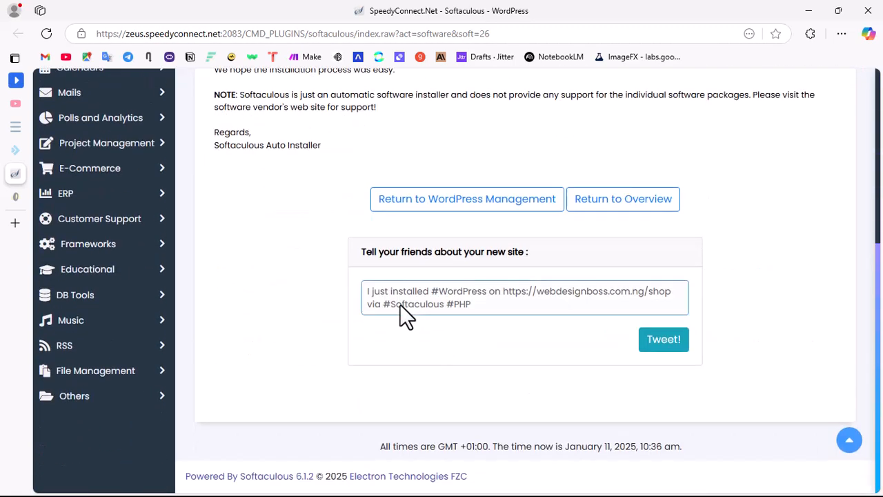
pyautogui.scroll(3, 399, 304)
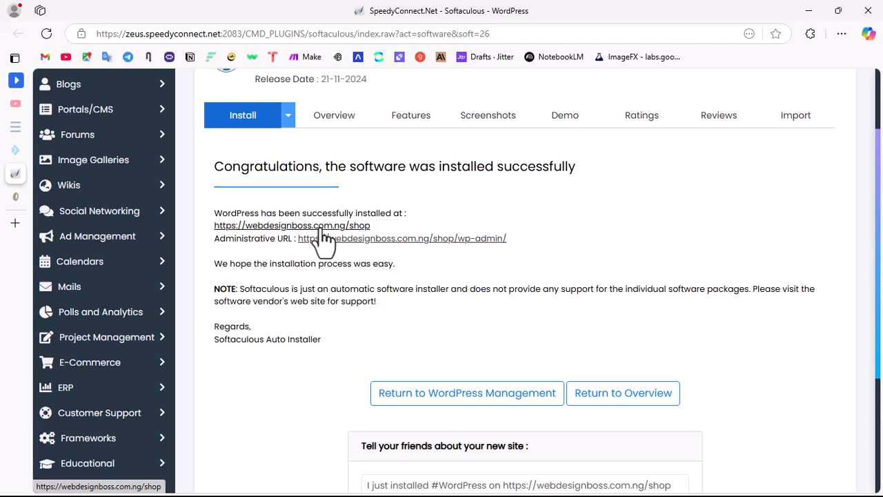
pyautogui.click(322, 226)
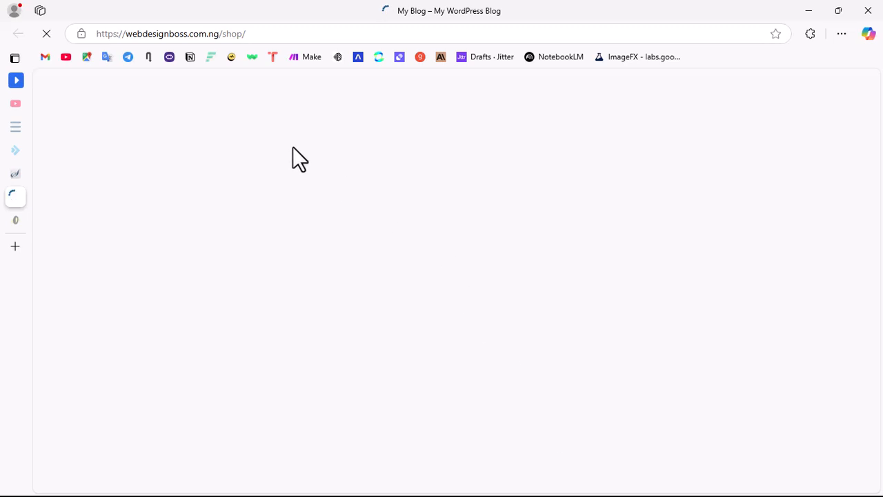
pyautogui.scroll(-3, 475, 276)
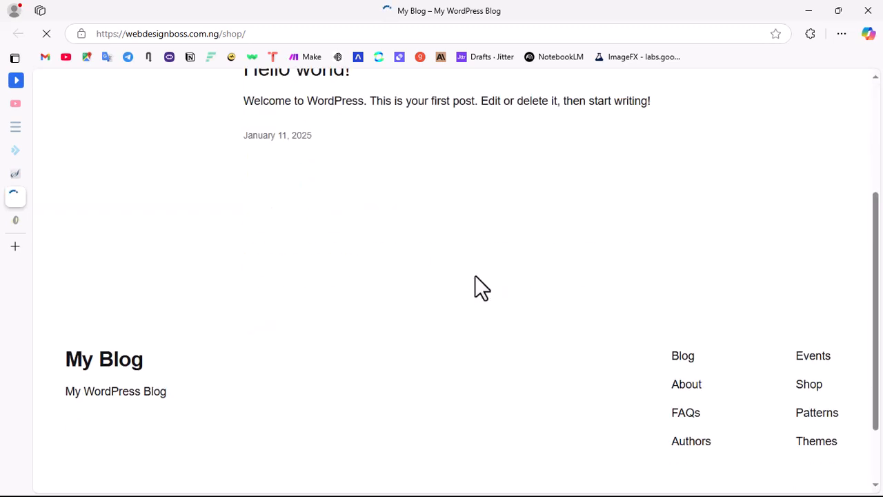
pyautogui.scroll(4, 393, 245)
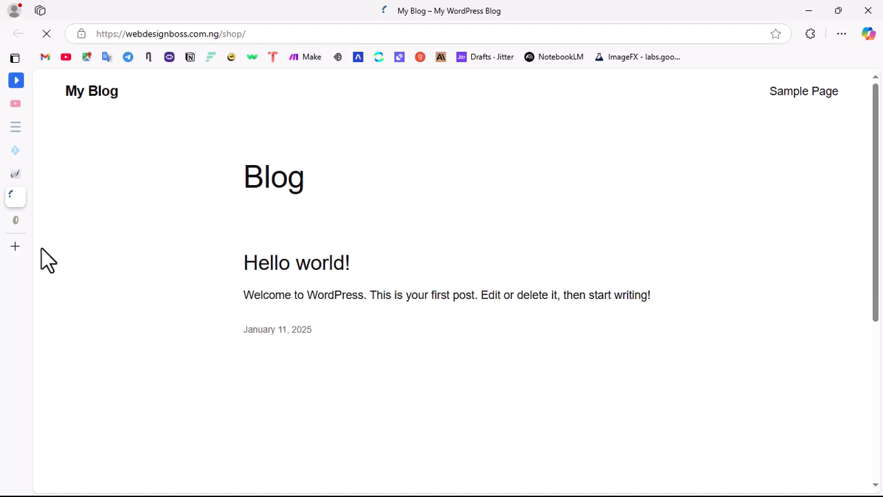
# Step: Return to the Softaculous result page and open the site's administrative URL ending in /shop/wp-admin/
pyautogui.click(41, 173)
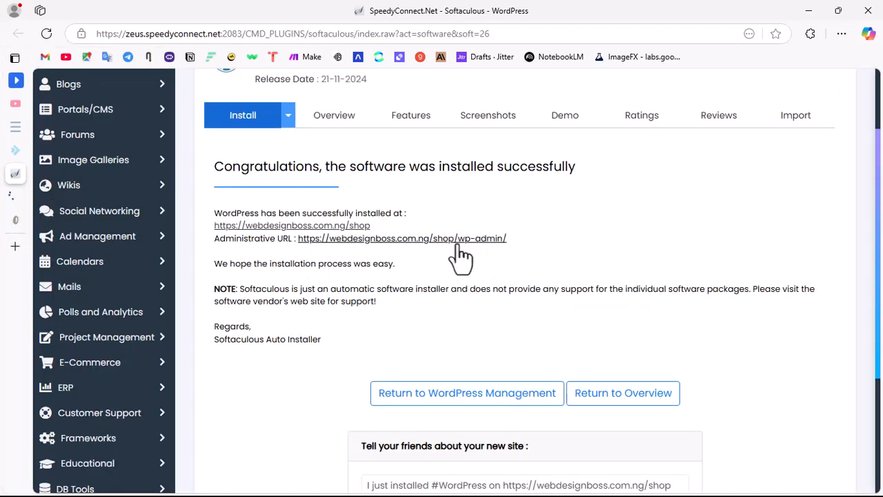
pyautogui.moveTo(511, 238); pyautogui.dragTo(296, 247)
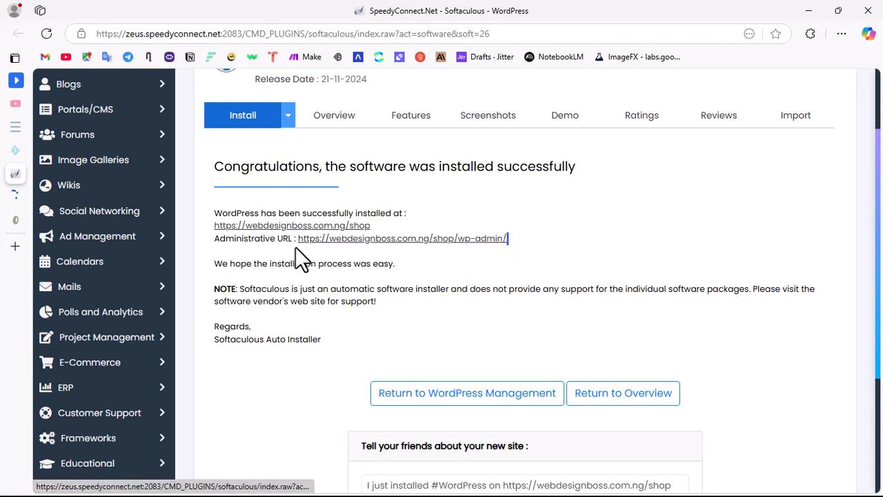
pyautogui.click(428, 239)
pyautogui.moveTo(17, 296)
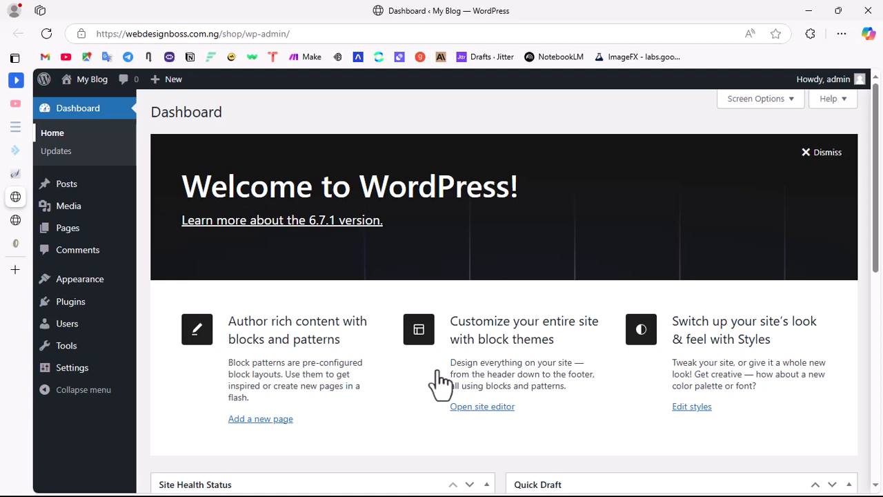
# Step: Look over the WordPress dashboard and dismiss its welcome panel
pyautogui.scroll(-6, 385, 276)
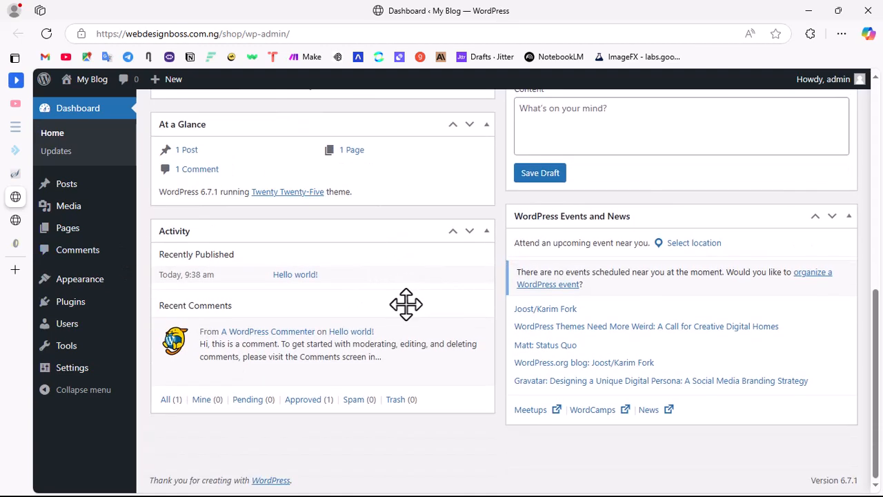
pyautogui.scroll(6, 473, 296)
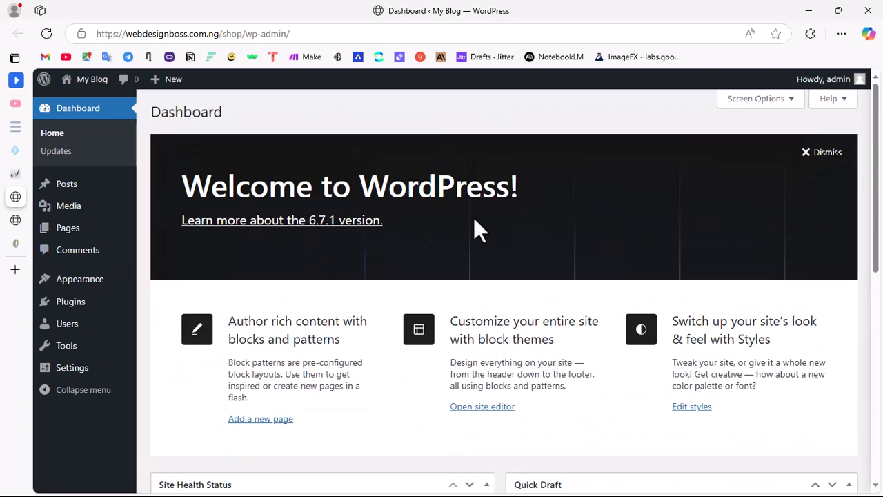
pyautogui.click(822, 153)
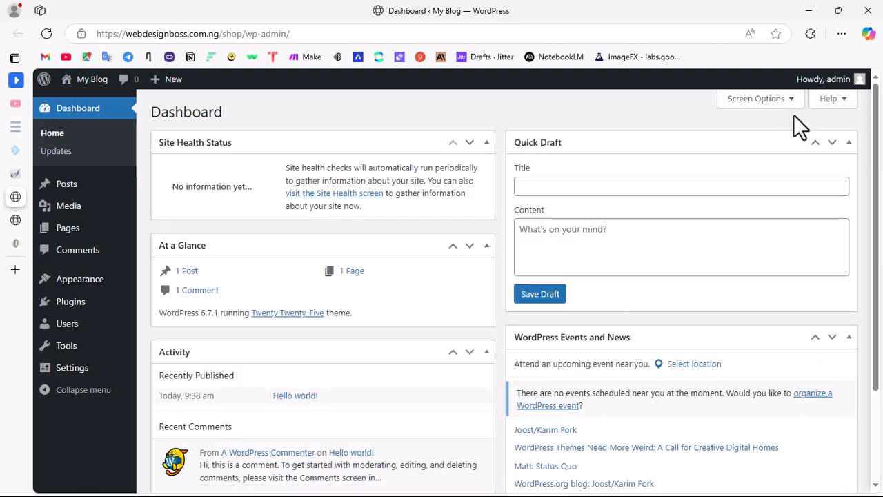
# Step: Hide Site Health Status, At a Glance, Activity, Quick Draft and WordPress Events and News from the dashboard, then collapse the screen options
pyautogui.click(792, 100)
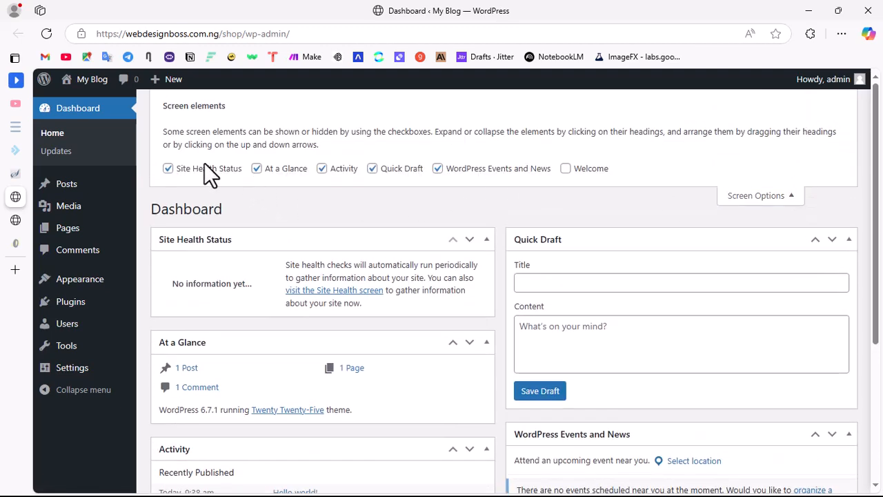
pyautogui.click(169, 169)
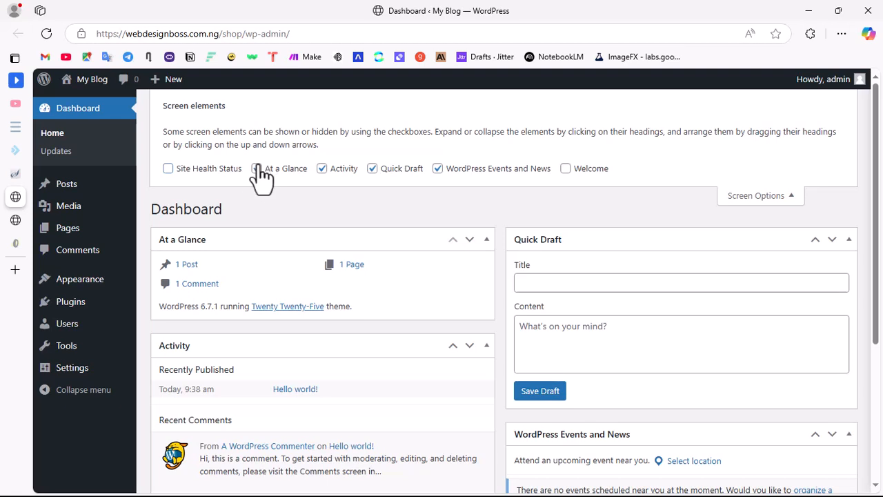
pyautogui.click(257, 169)
pyautogui.click(321, 170)
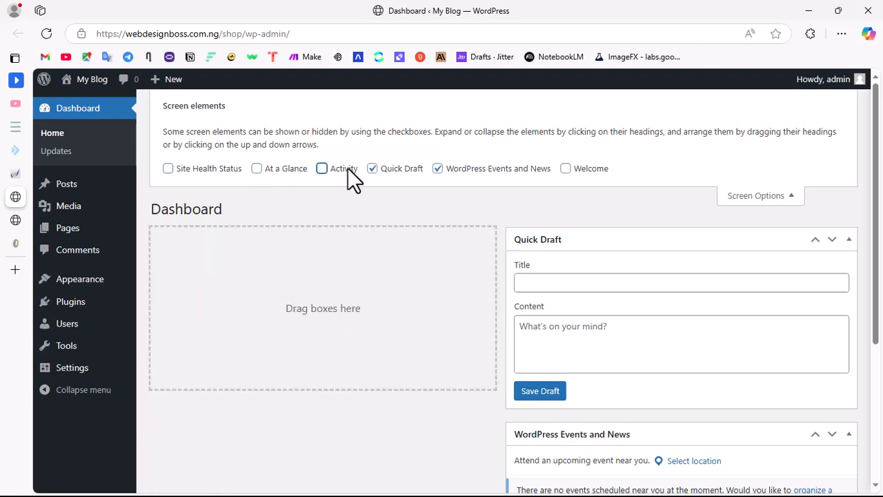
pyautogui.click(373, 169)
pyautogui.click(437, 168)
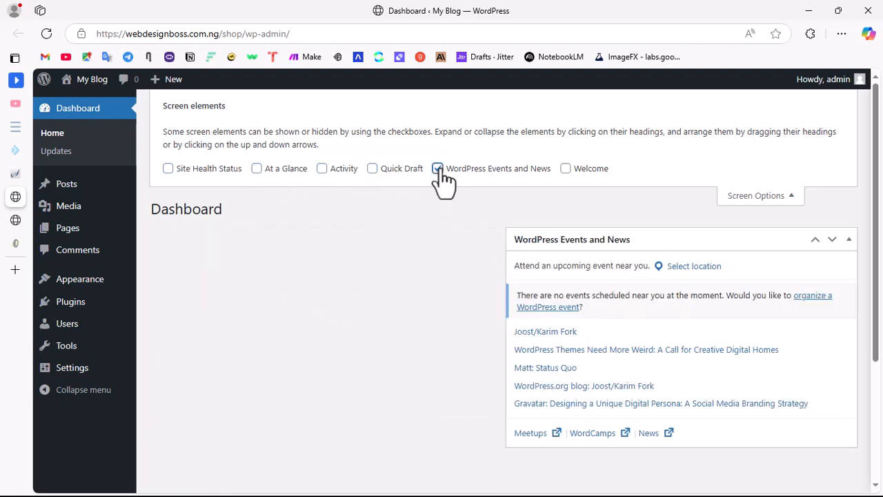
pyautogui.click(787, 196)
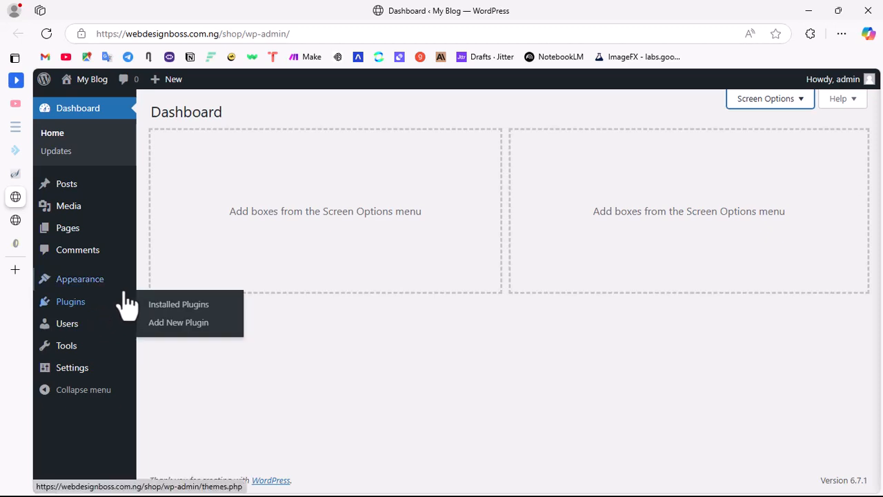
pyautogui.moveTo(127, 293)
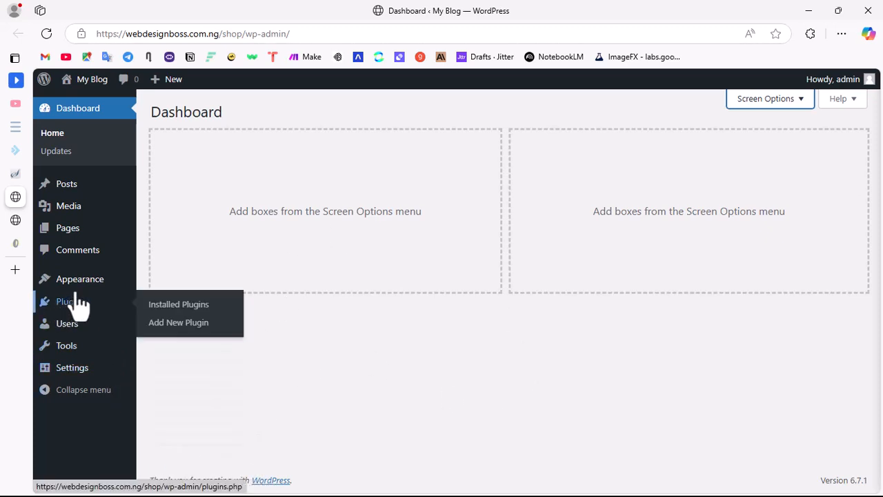
# Step: Look over the WordPress dashboard's menu entries and the site's home page down to its footer, ending back on the dashboard
pyautogui.moveTo(98, 290)
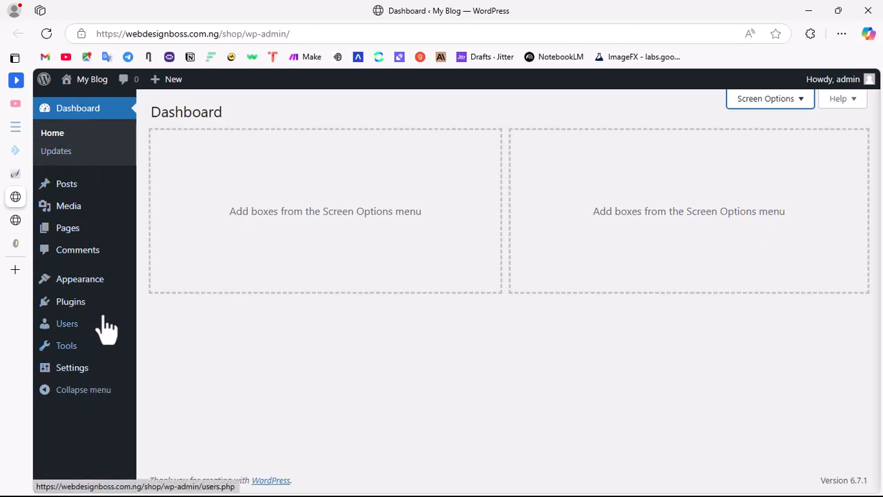
pyautogui.moveTo(72, 195)
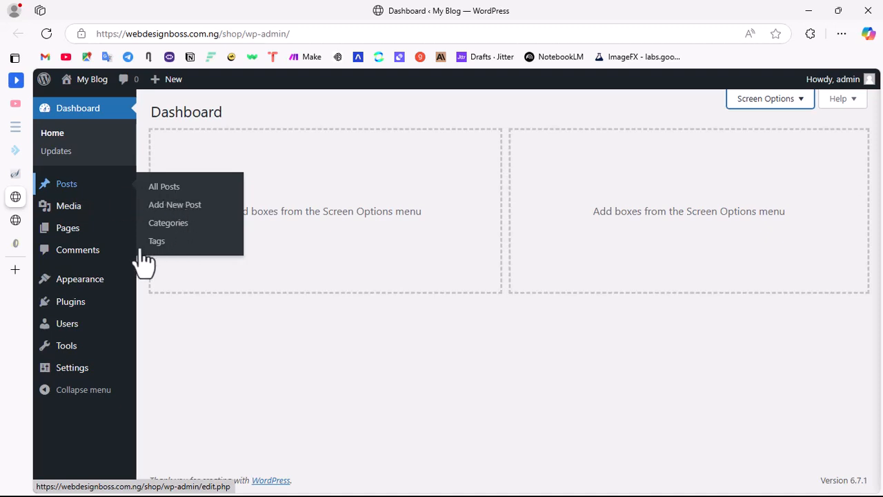
pyautogui.moveTo(78, 218)
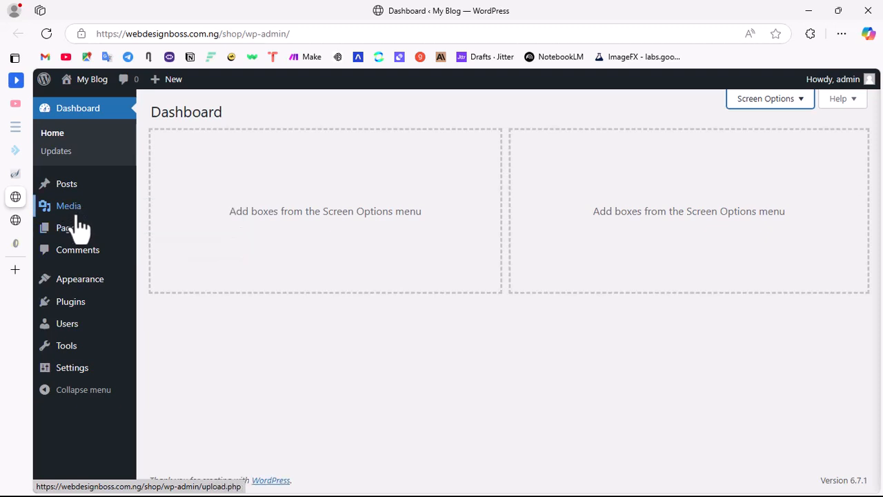
pyautogui.moveTo(72, 236)
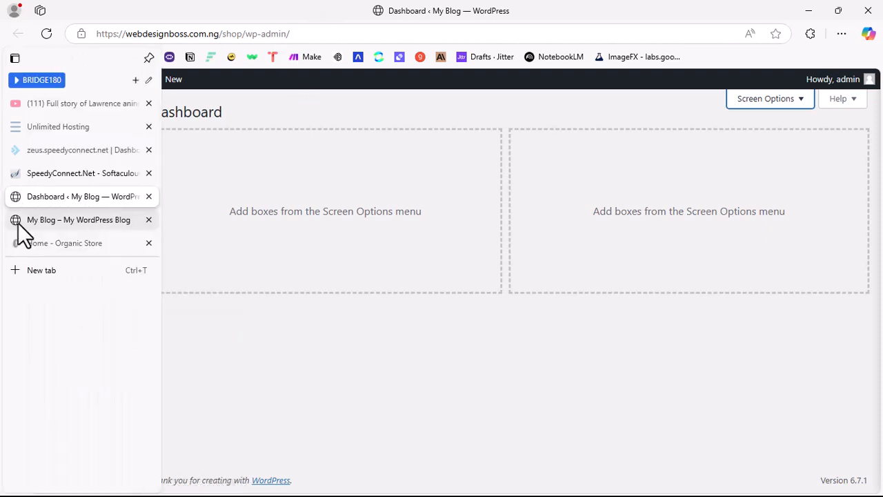
pyautogui.click(42, 223)
pyautogui.scroll(-4, 402, 276)
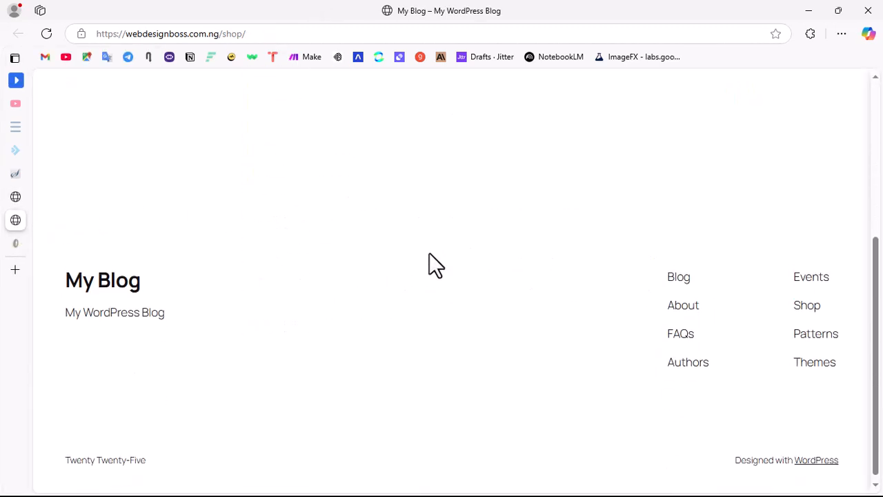
pyautogui.scroll(4, 422, 262)
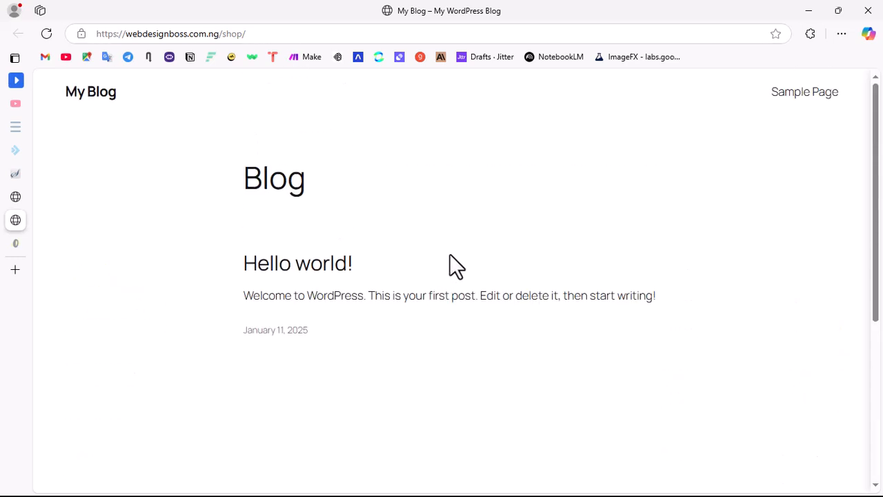
pyautogui.click(20, 195)
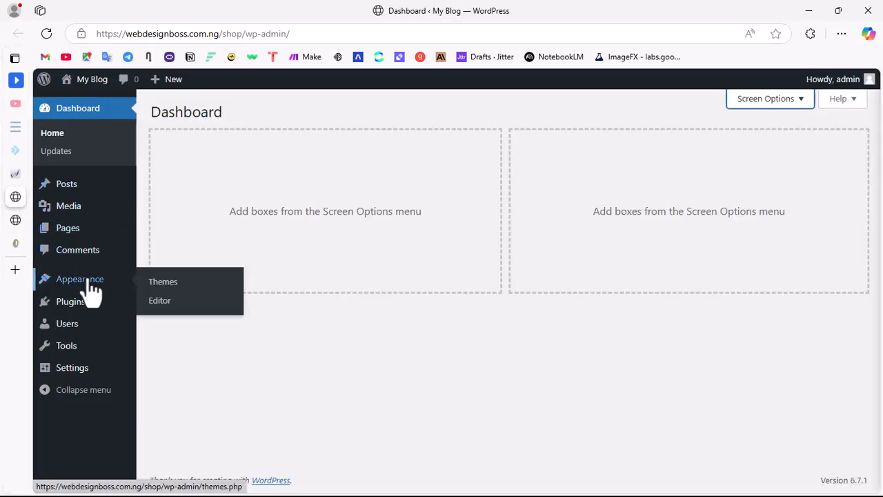
# Step: Open the installed themes page, check the live home page once more, and return to the themes
pyautogui.click(74, 283)
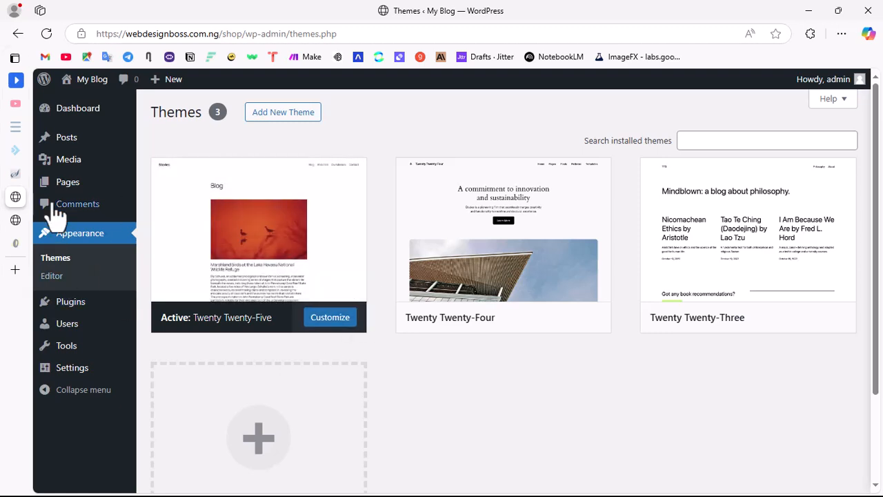
pyautogui.click(16, 220)
pyautogui.scroll(-5, 276, 228)
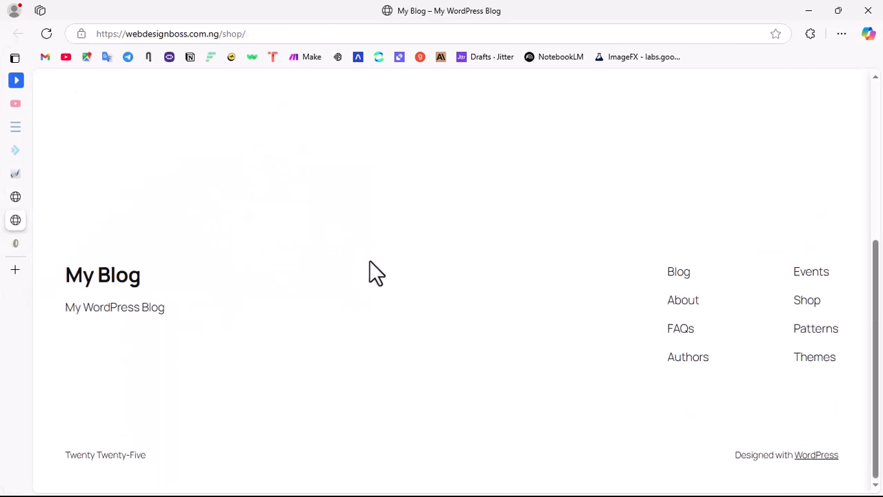
pyautogui.scroll(5, 369, 260)
pyautogui.click(22, 197)
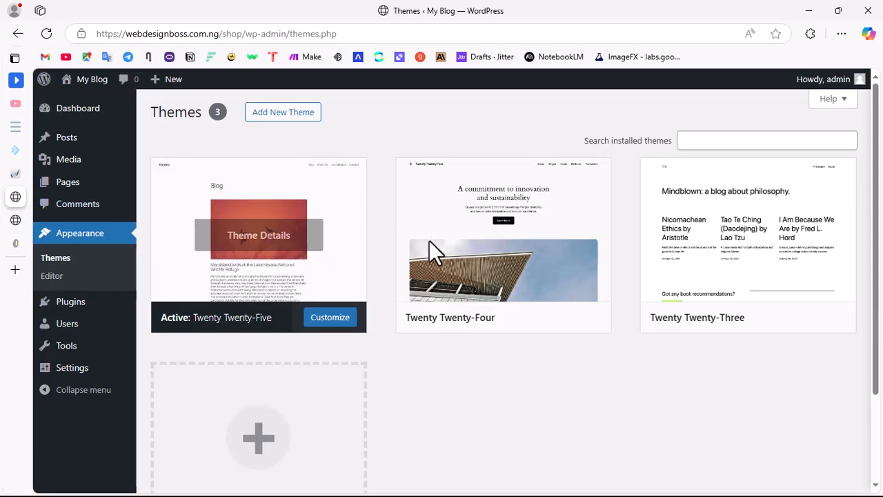
# Step: Add the Astra theme from the popular themes, installing and activating it on the site
pyautogui.click(282, 121)
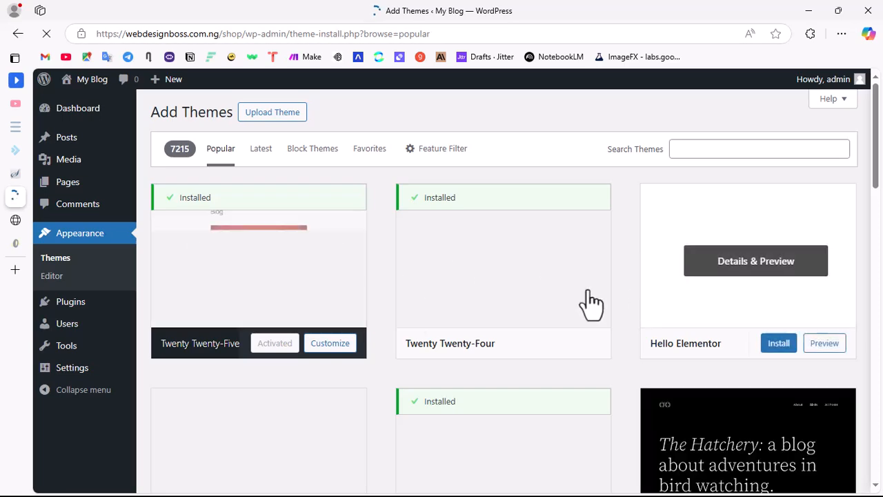
pyautogui.scroll(-3, 492, 300)
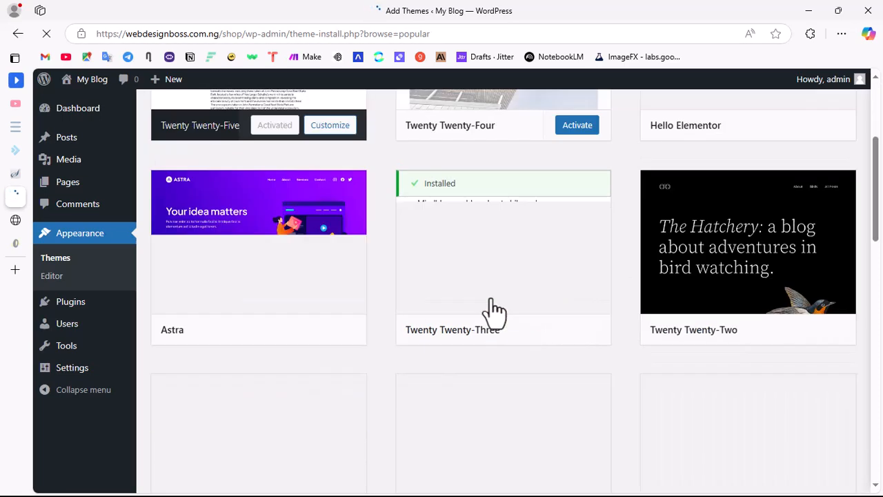
pyautogui.scroll(-2, 493, 309)
pyautogui.scroll(5, 516, 286)
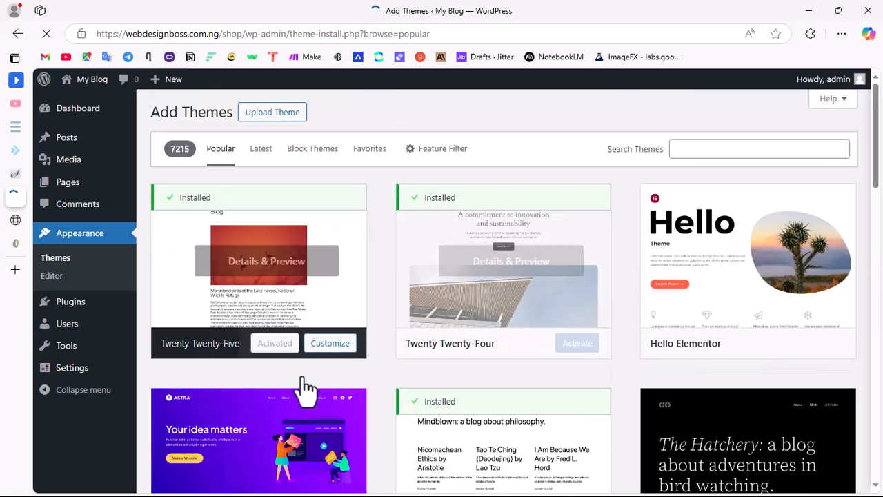
pyautogui.scroll(-3, 307, 390)
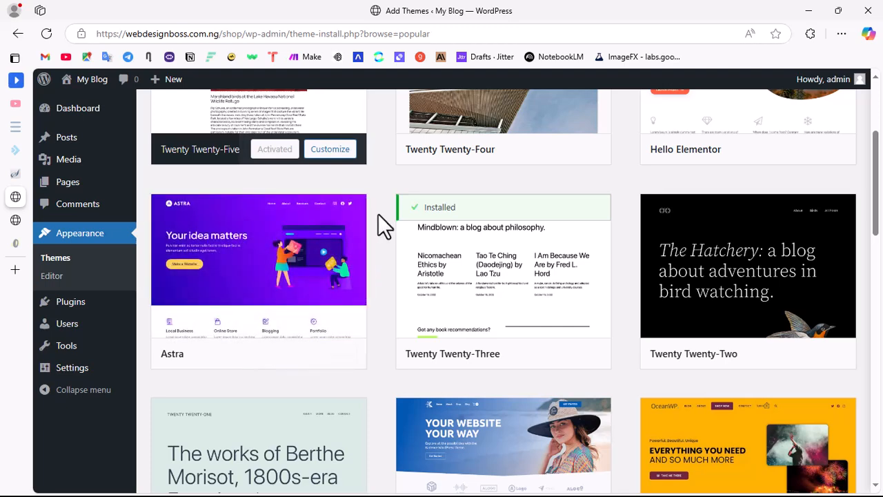
pyautogui.click(289, 354)
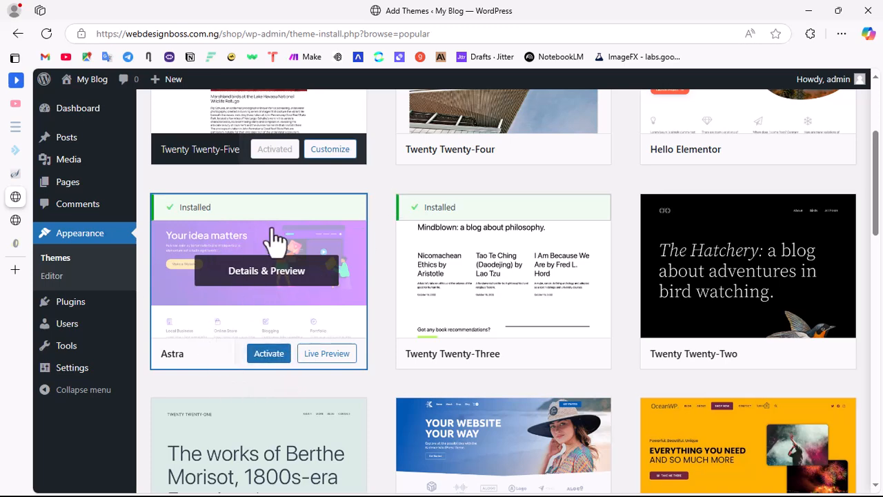
pyautogui.click(268, 354)
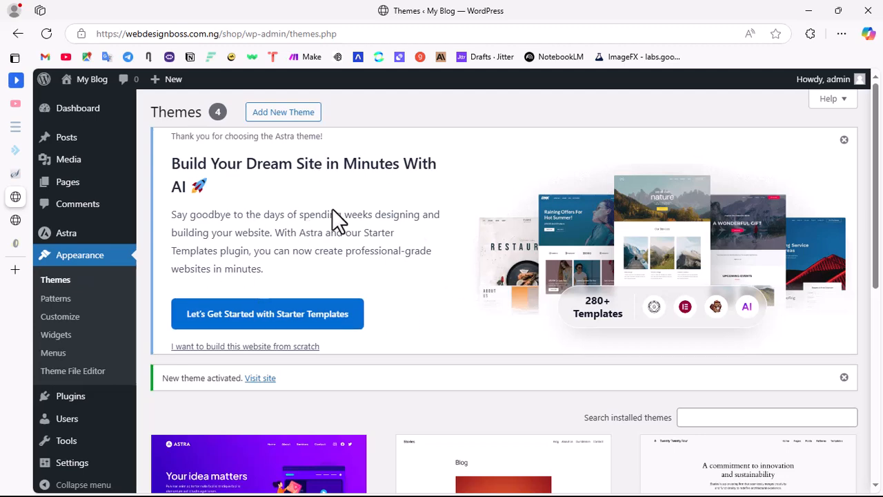
# Step: Dismiss the Astra banner about building a site with AI on the Themes page
pyautogui.scroll(-3, 422, 266)
pyautogui.scroll(3, 435, 224)
pyautogui.click(843, 140)
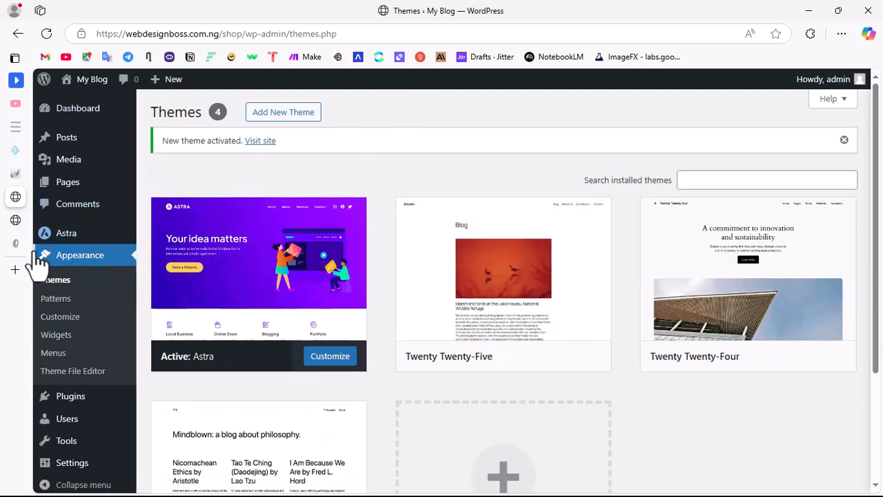
# Step: Look over Astra's welcome page, then install and activate its Starter Templates plugin
pyautogui.moveTo(63, 234)
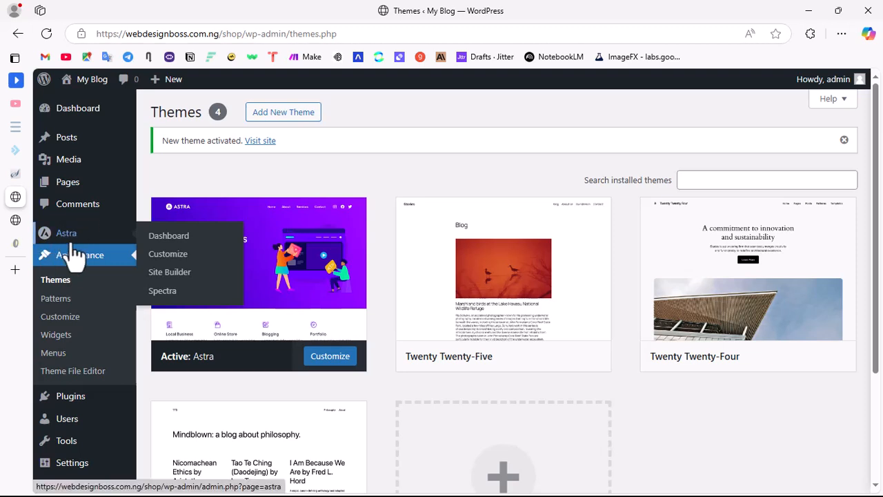
pyautogui.click(69, 236)
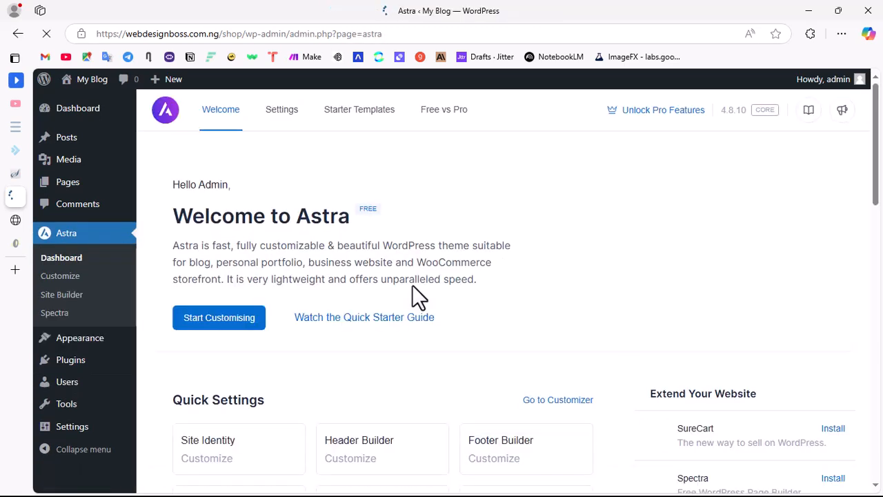
pyautogui.scroll(-3, 404, 321)
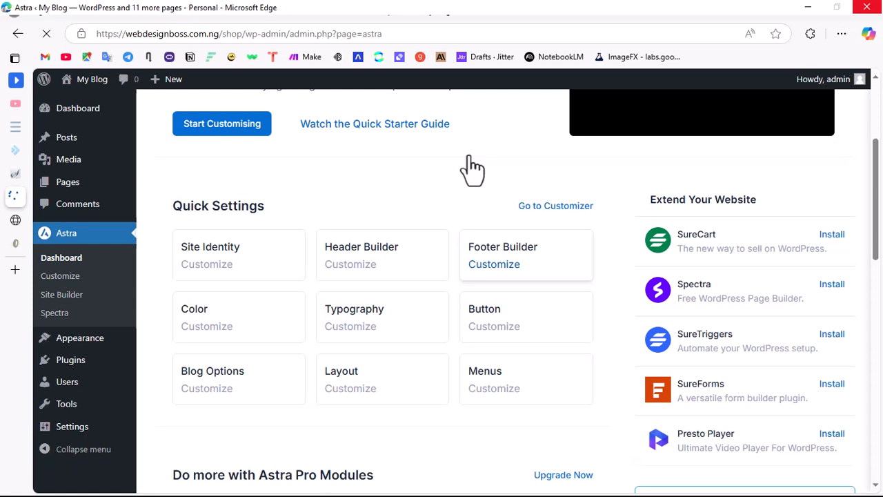
pyautogui.scroll(1, 473, 169)
pyautogui.scroll(2, 473, 169)
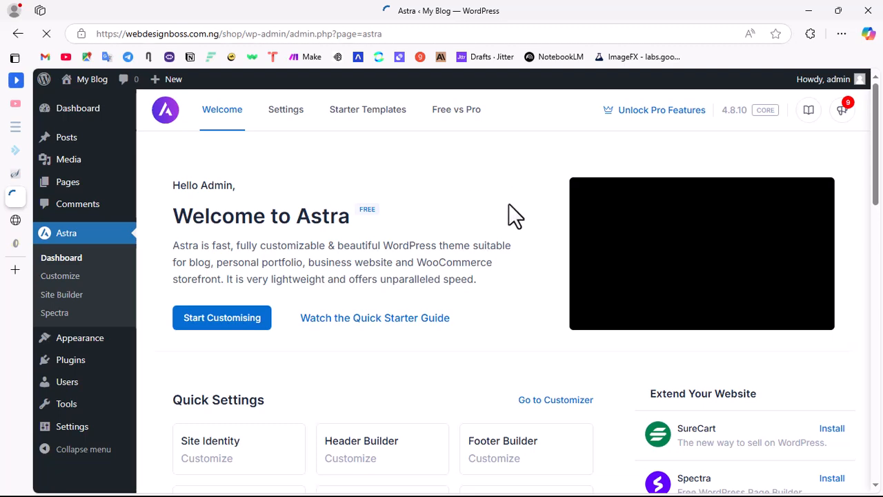
pyautogui.scroll(-2, 508, 204)
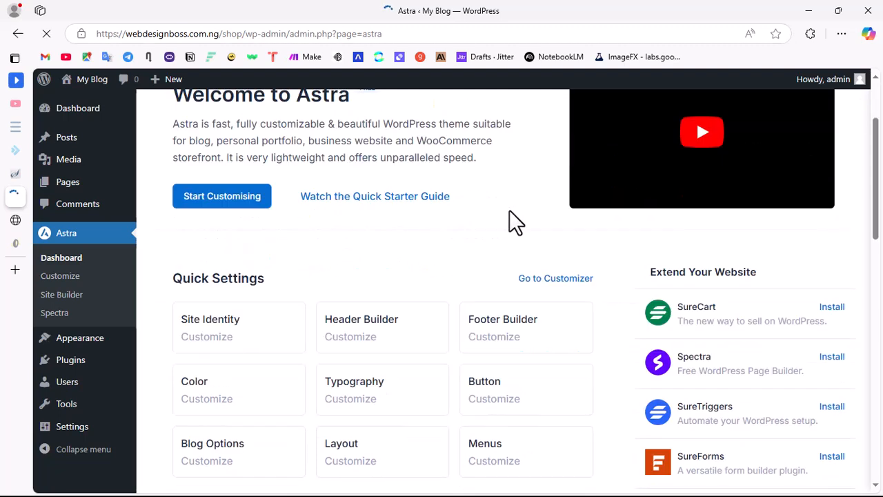
pyautogui.scroll(-4, 505, 209)
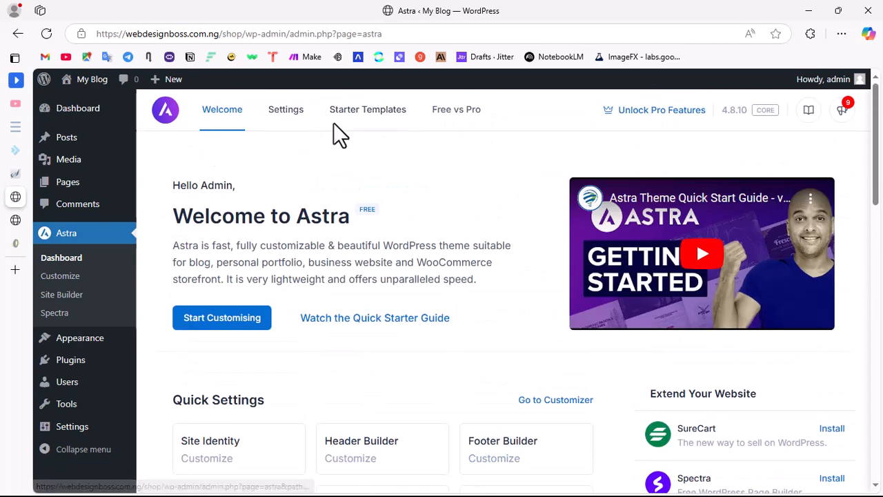
pyautogui.click(362, 113)
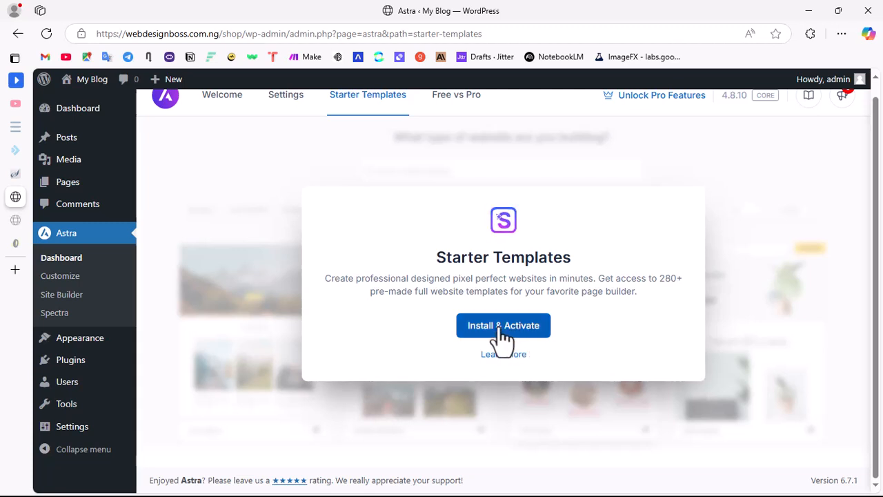
pyautogui.click(503, 330)
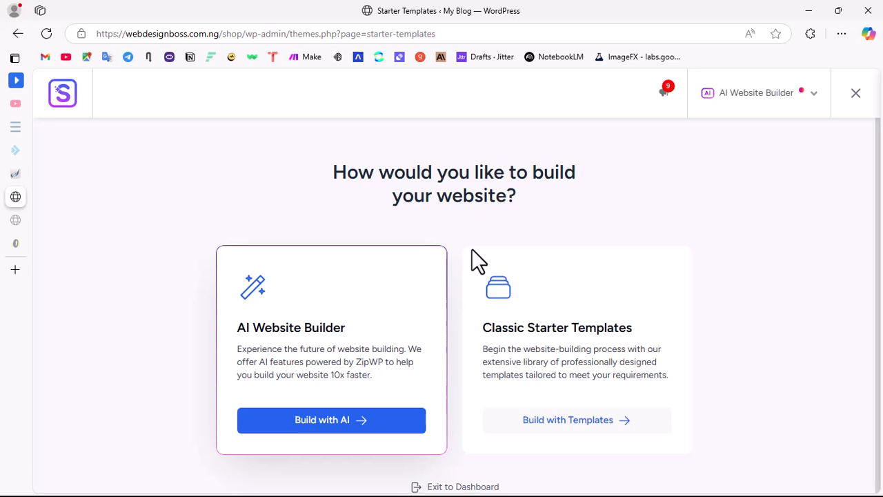
# Step: Review the AI Website Builder and Classic Starter Templates options, then choose Elementor as the page builder for the templates
pyautogui.scroll(-1, 452, 253)
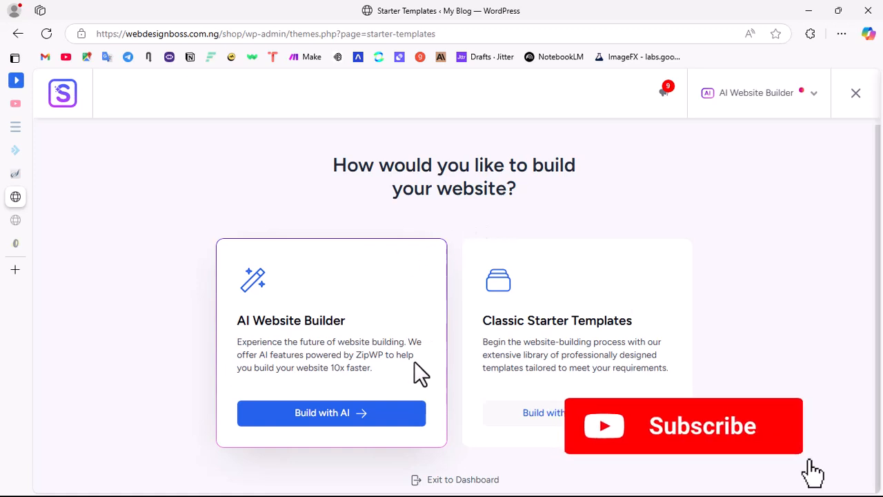
pyautogui.moveTo(341, 320); pyautogui.dragTo(222, 339)
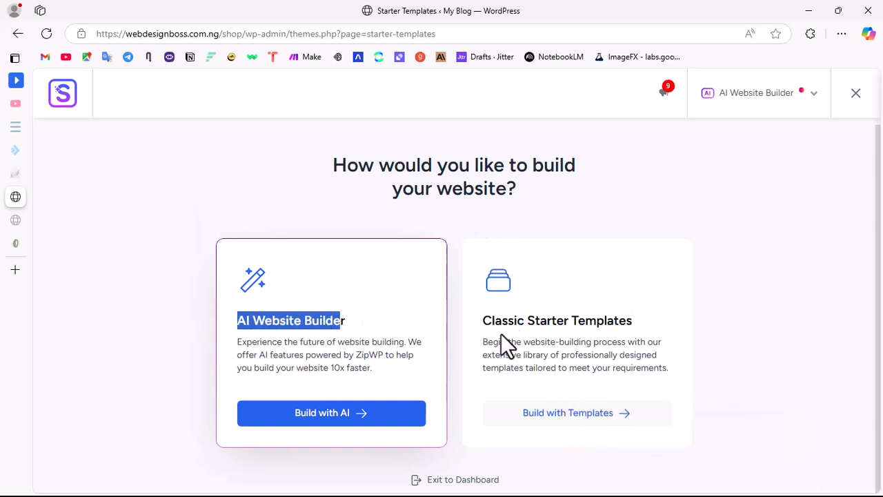
pyautogui.moveTo(483, 319); pyautogui.dragTo(633, 322)
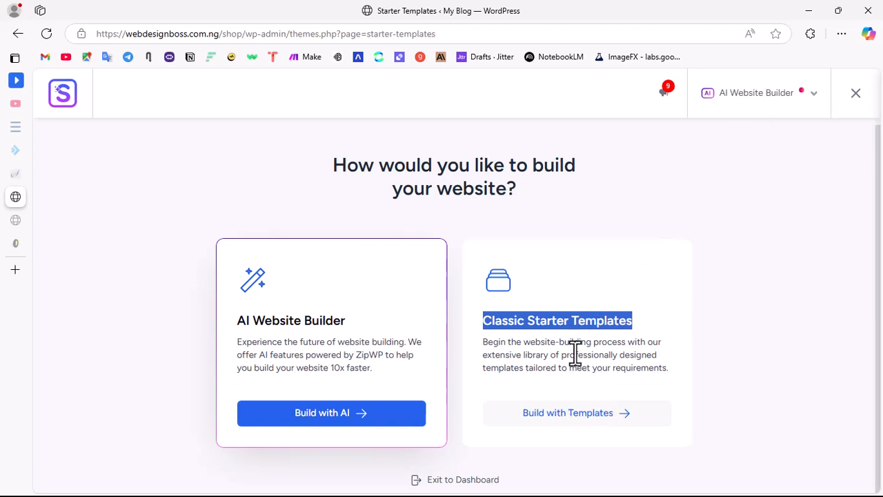
pyautogui.click(560, 338)
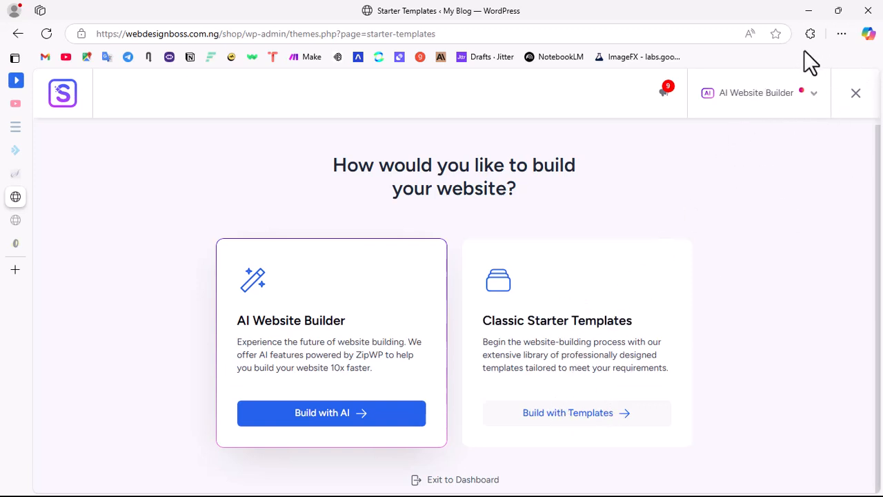
pyautogui.click(814, 97)
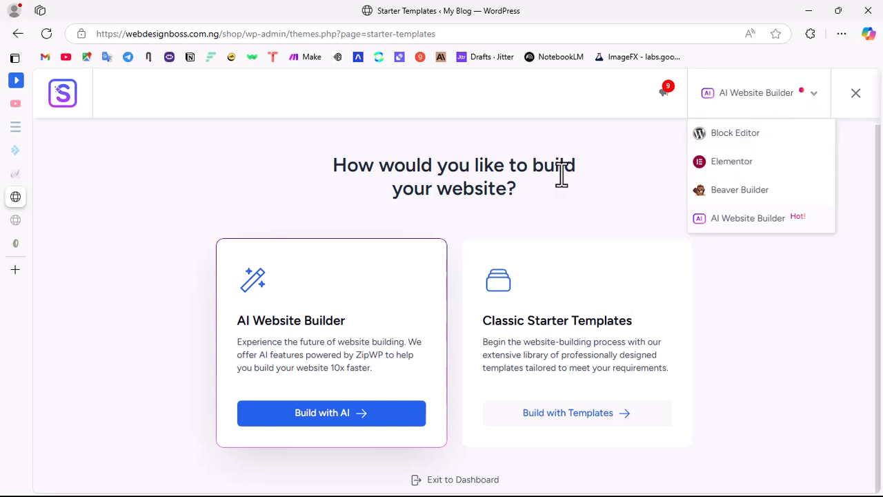
pyautogui.click(685, 143)
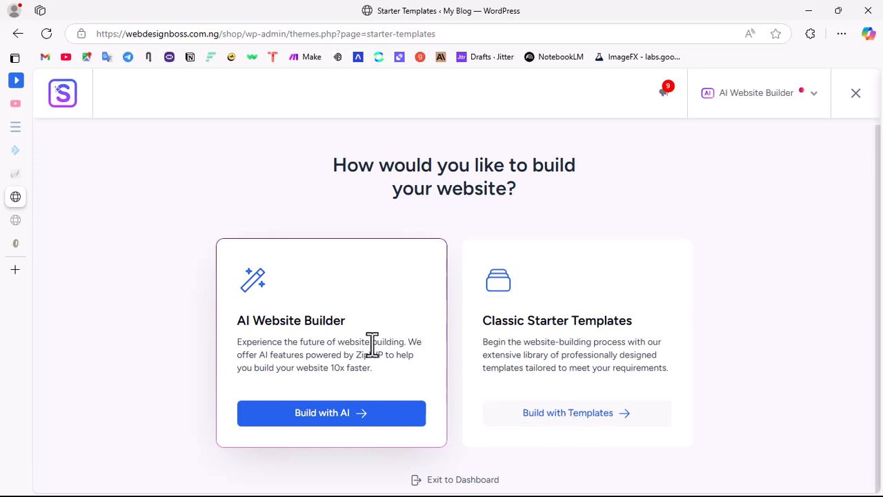
pyautogui.click(818, 98)
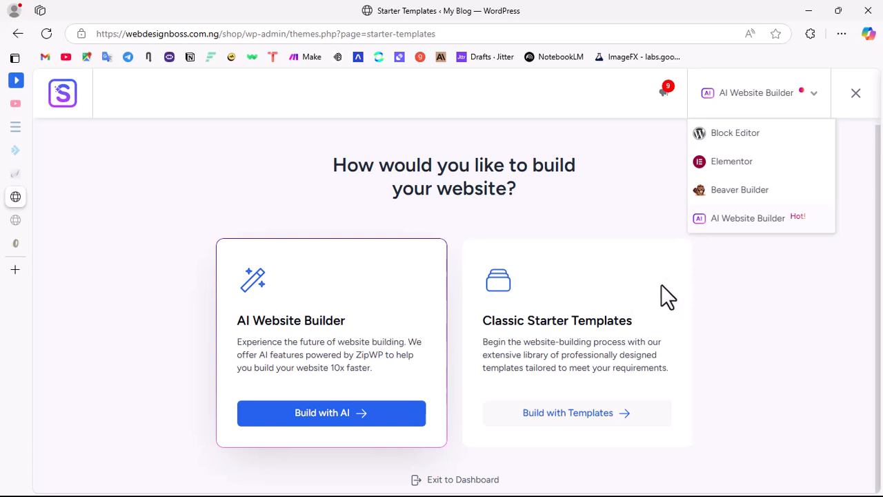
pyautogui.click(618, 169)
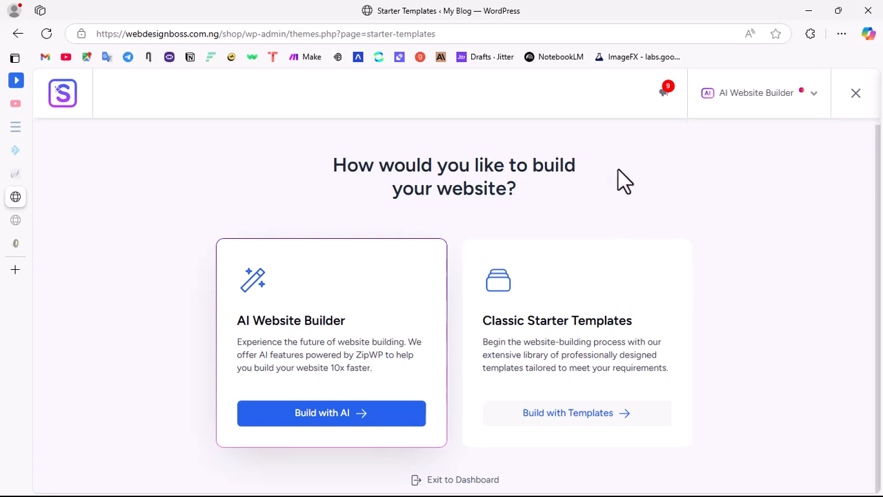
pyautogui.click(817, 95)
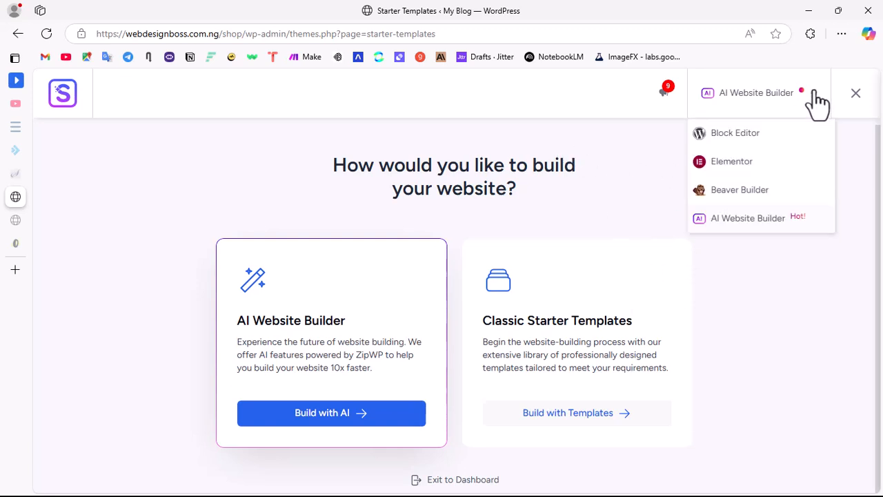
pyautogui.click(734, 166)
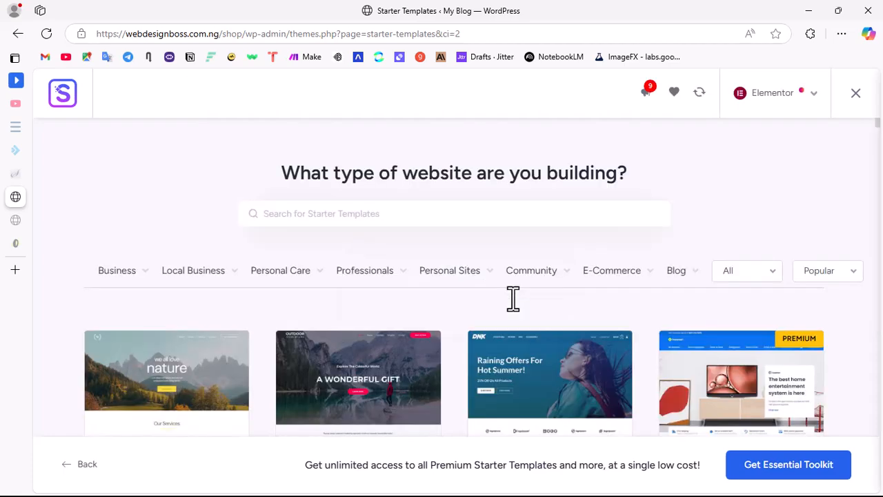
# Step: Look through the Elementor starter templates and their website categories
pyautogui.scroll(-5, 510, 307)
pyautogui.scroll(4, 526, 279)
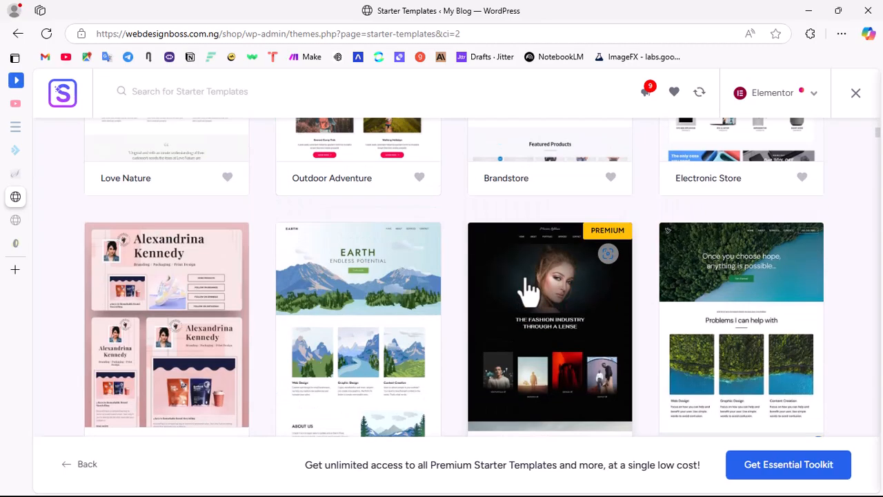
pyautogui.scroll(-7, 527, 278)
pyautogui.scroll(13, 526, 279)
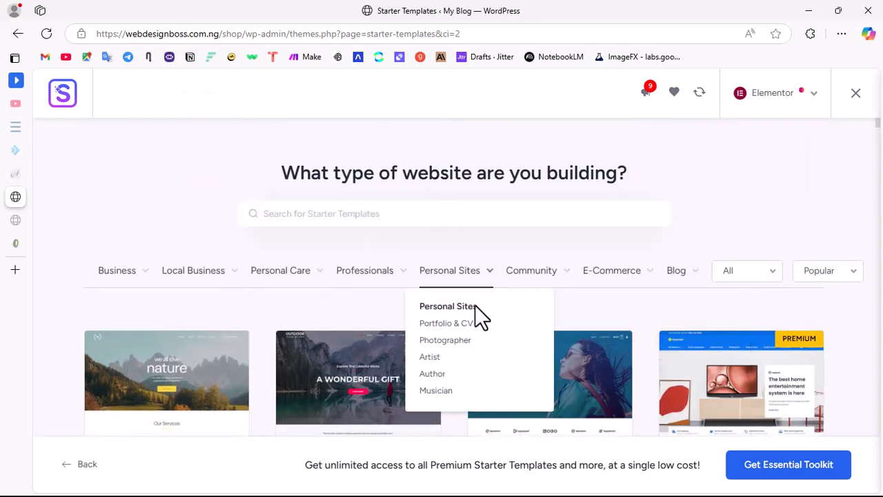
pyautogui.scroll(-5, 483, 318)
pyautogui.scroll(3, 405, 223)
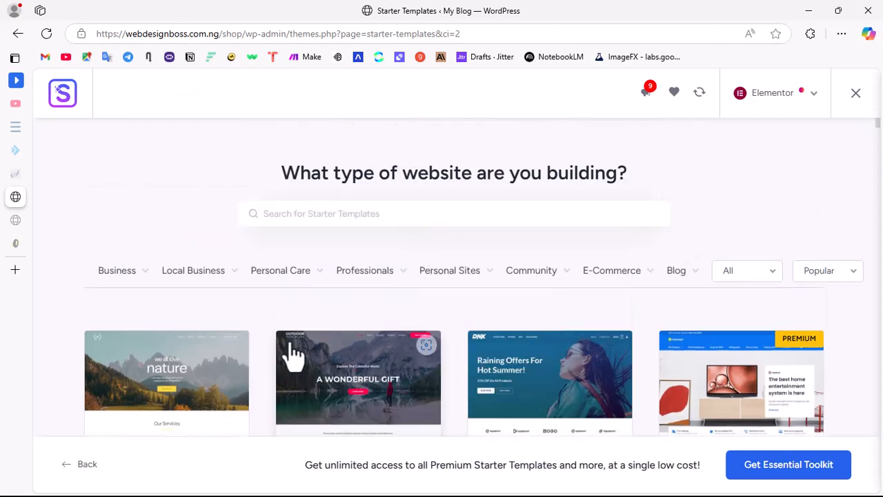
# Step: Filter the starter templates by the Business type Agency, look over the matching designs, and clear the filter
pyautogui.moveTo(129, 278)
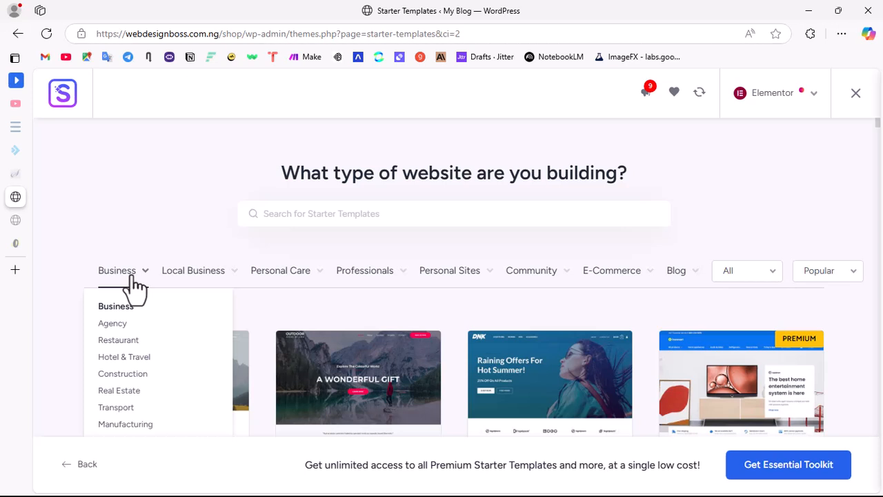
pyautogui.click(113, 325)
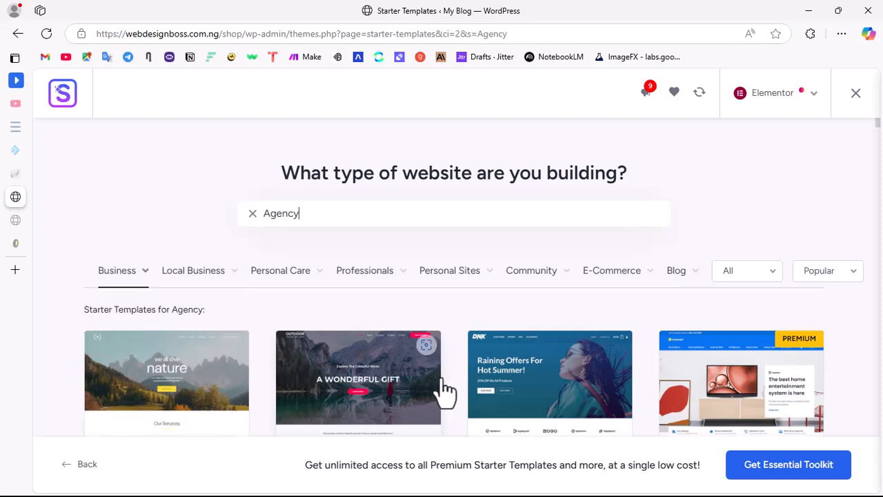
pyautogui.scroll(-5, 462, 352)
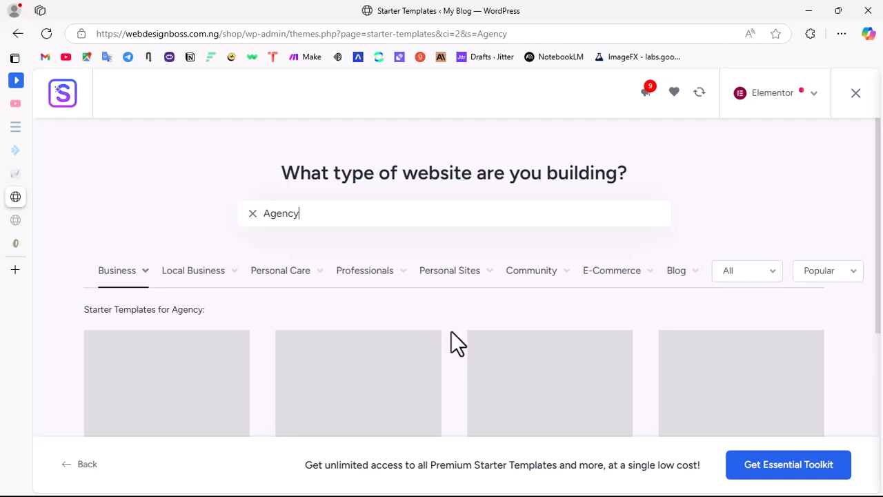
pyautogui.scroll(-5, 258, 220)
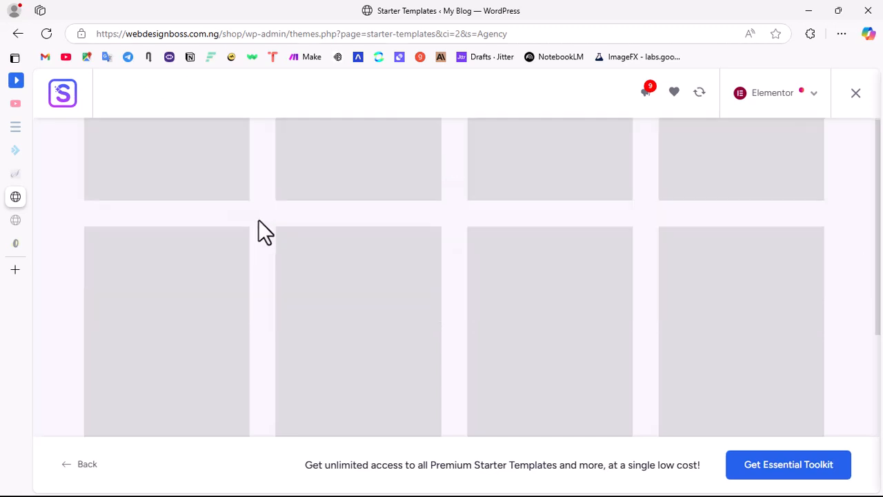
pyautogui.scroll(5, 446, 285)
pyautogui.click(449, 258)
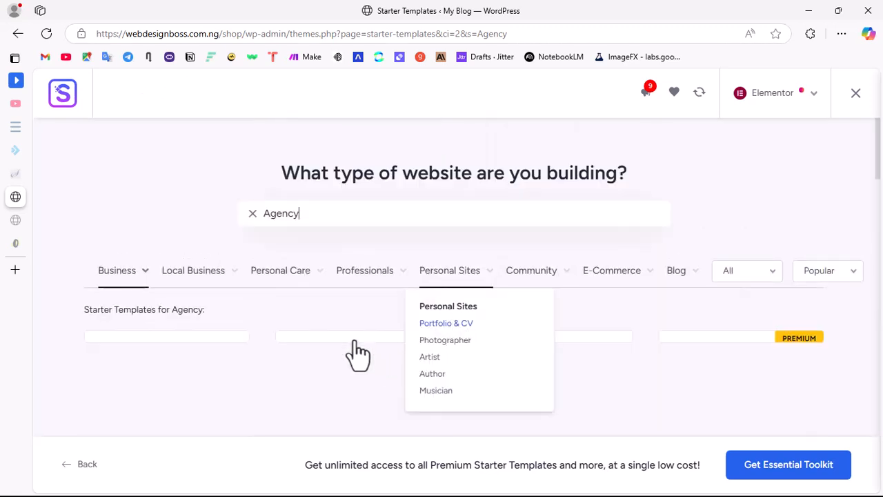
pyautogui.scroll(-3, 352, 355)
pyautogui.scroll(-2, 413, 304)
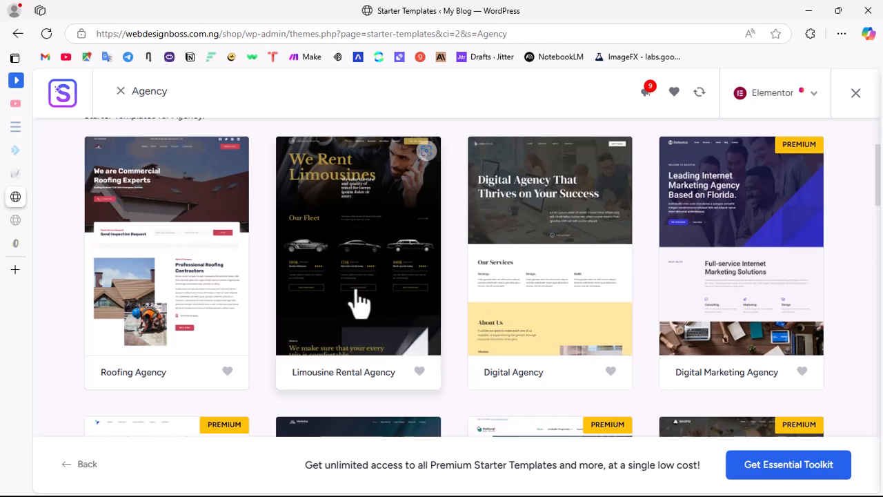
pyautogui.scroll(-3, 359, 303)
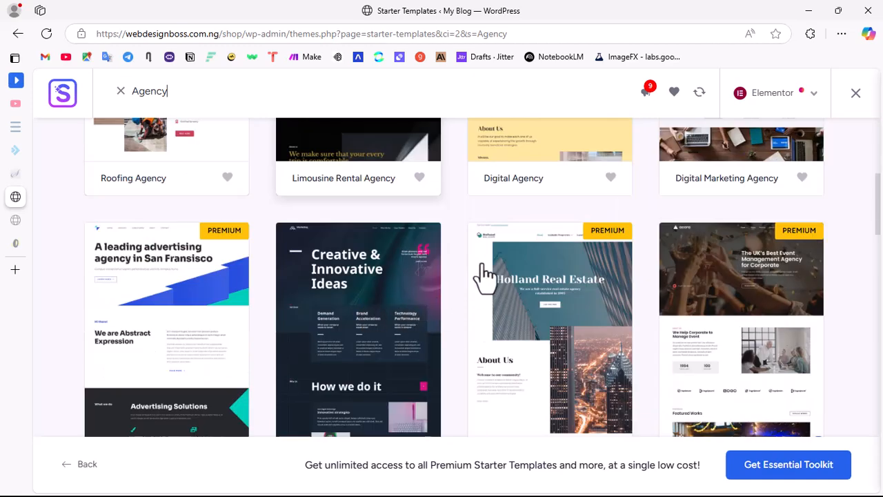
pyautogui.scroll(3, 485, 273)
pyautogui.scroll(3, 442, 293)
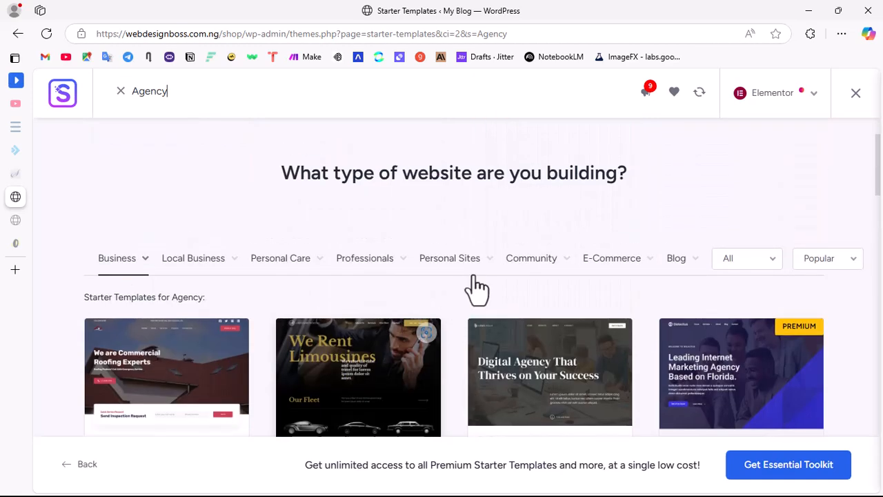
pyautogui.click(253, 214)
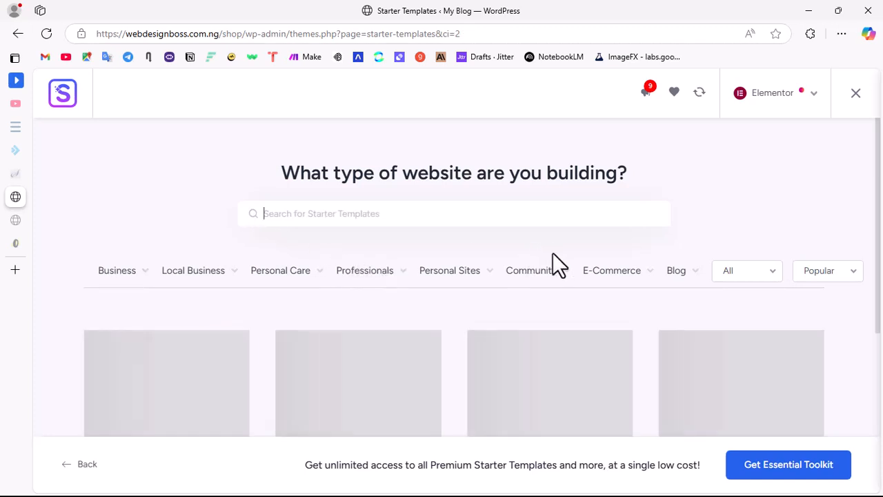
# Step: Find the Organic Store template in the starter template gallery and select it for customization
pyautogui.click(624, 271)
pyautogui.scroll(-1, 516, 366)
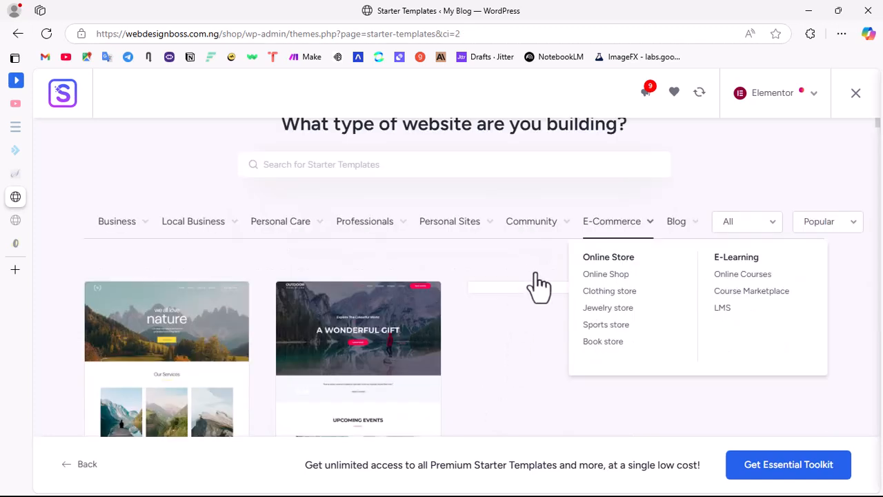
pyautogui.scroll(-7, 611, 251)
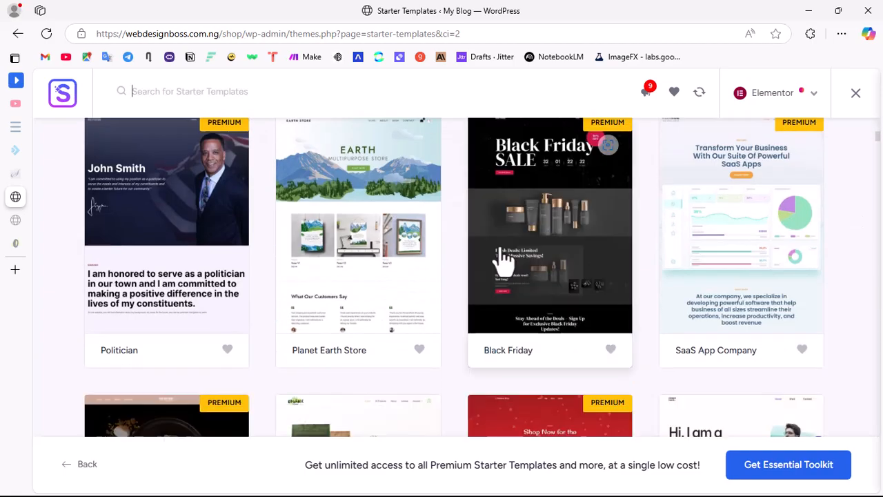
pyautogui.scroll(-3, 503, 256)
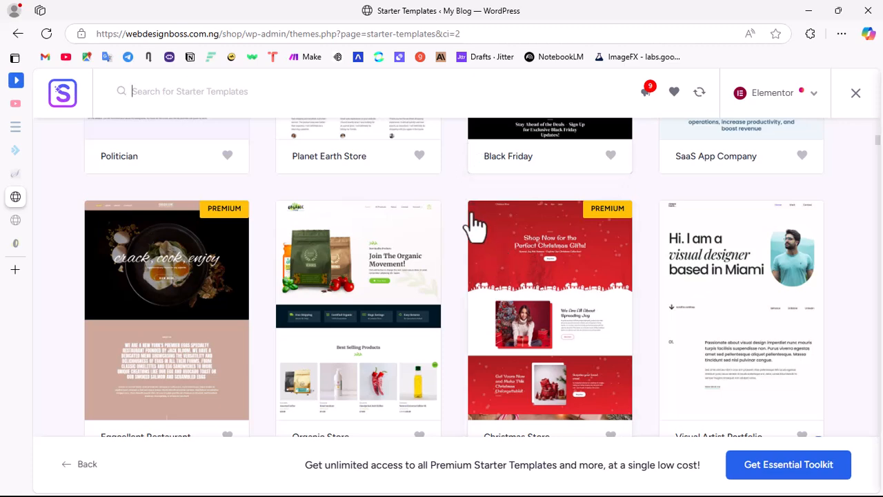
pyautogui.scroll(-1, 442, 207)
pyautogui.scroll(-3, 361, 246)
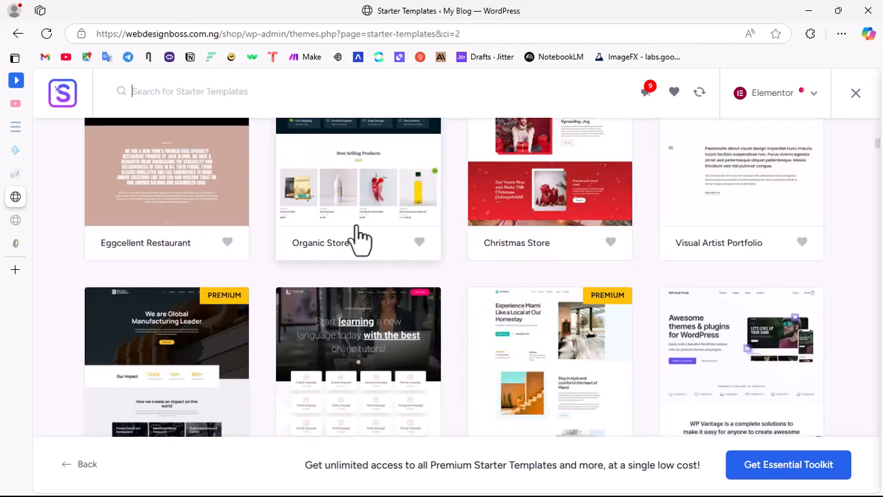
pyautogui.scroll(3, 361, 237)
pyautogui.scroll(-3, 375, 308)
pyautogui.scroll(3, 378, 235)
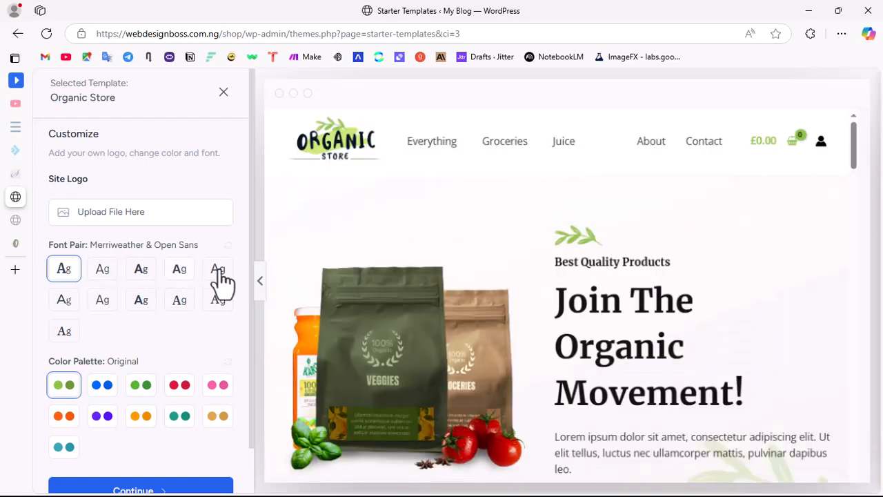
# Step: Examine the Organic Store template preview from the header through the testimonials and featured brands
pyautogui.scroll(-5, 642, 290)
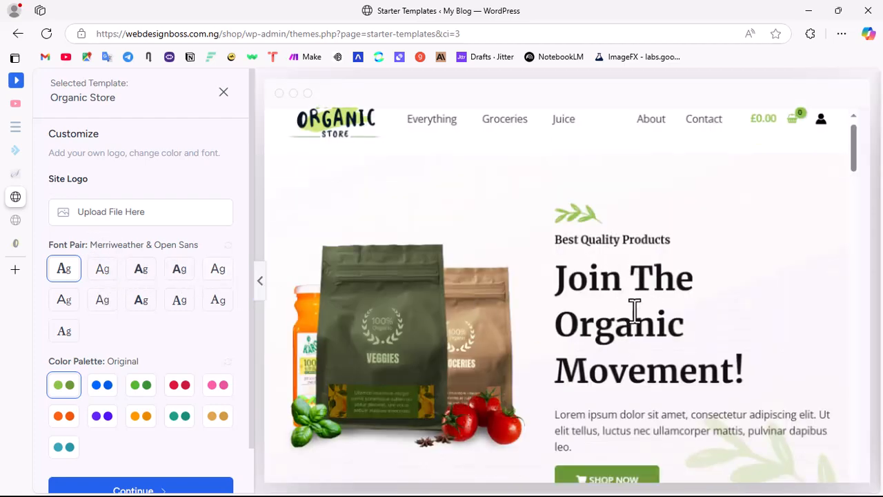
pyautogui.scroll(5, 631, 255)
pyautogui.scroll(-8, 625, 269)
pyautogui.scroll(-15, 621, 280)
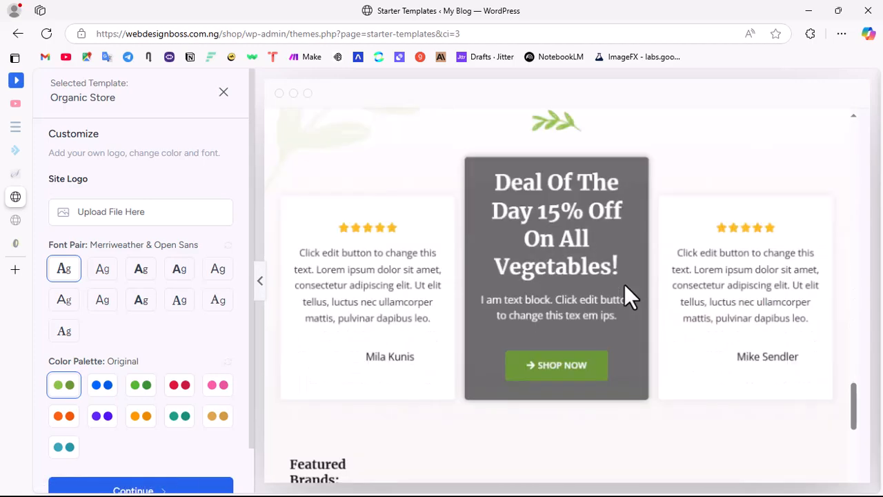
pyautogui.scroll(-1, 624, 284)
pyautogui.scroll(20, 503, 326)
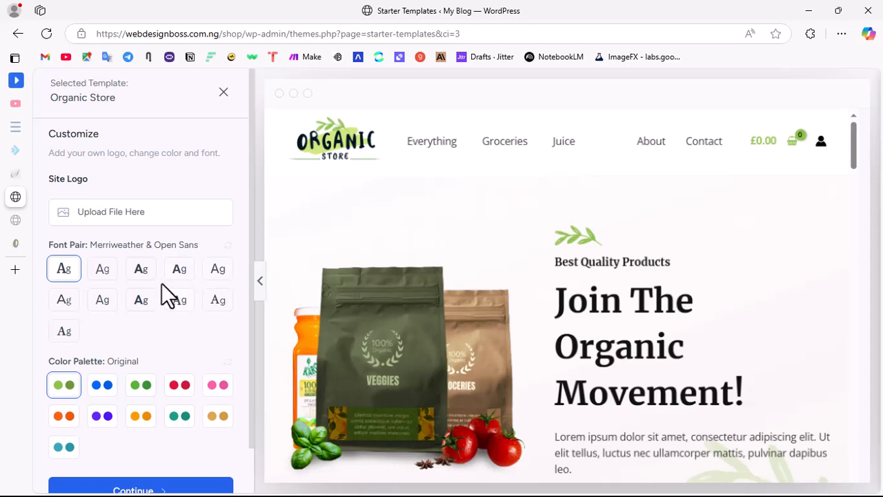
# Step: Compare font pairs such as Lexend & DM Sans and Inter & Poppins on the template, and choose Outfit & DM Sans
pyautogui.click(105, 276)
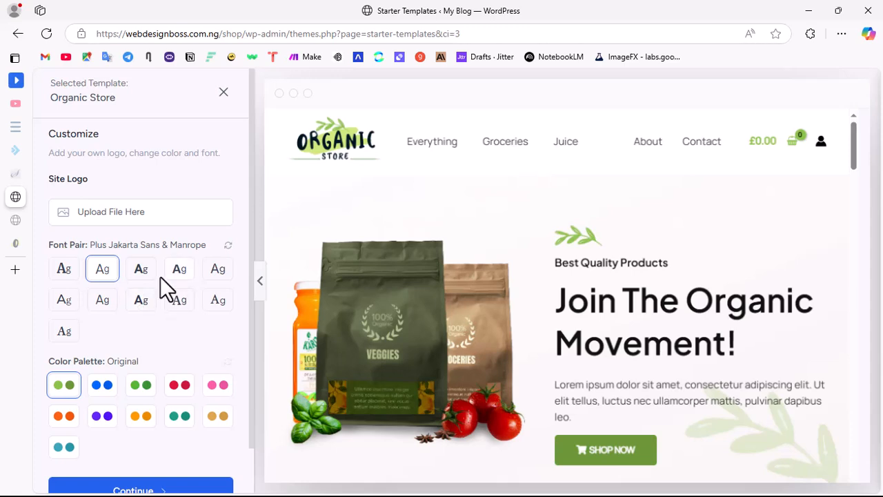
pyautogui.click(143, 280)
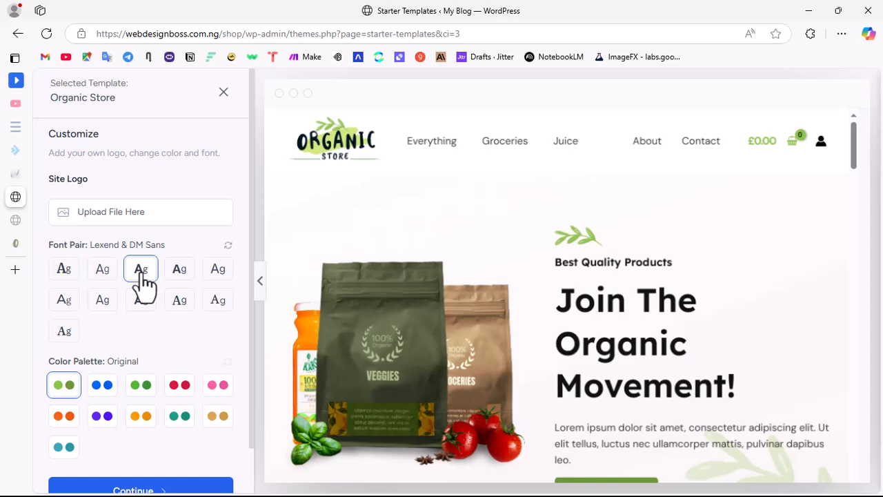
pyautogui.click(178, 279)
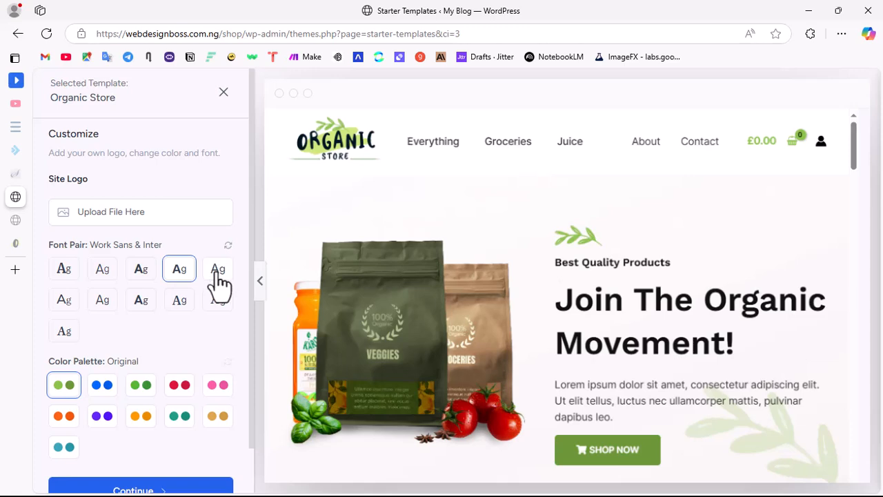
pyautogui.click(218, 273)
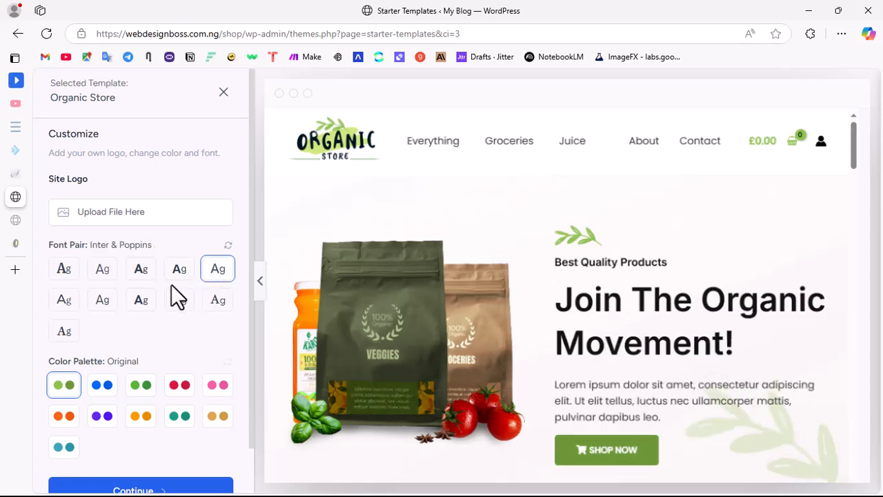
pyautogui.click(66, 303)
pyautogui.click(139, 305)
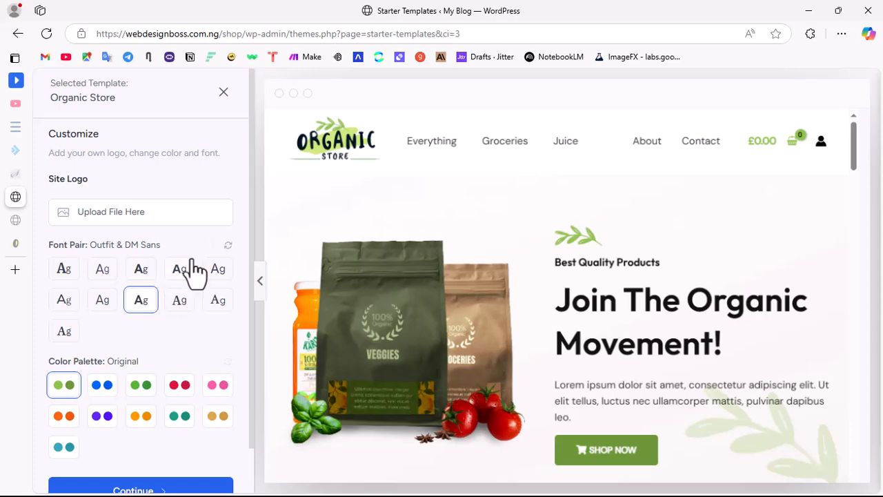
pyautogui.click(228, 244)
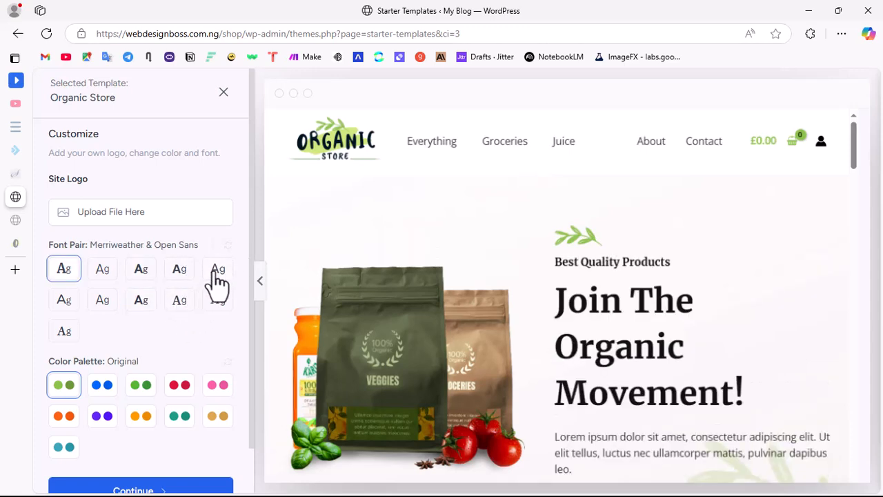
pyautogui.click(143, 301)
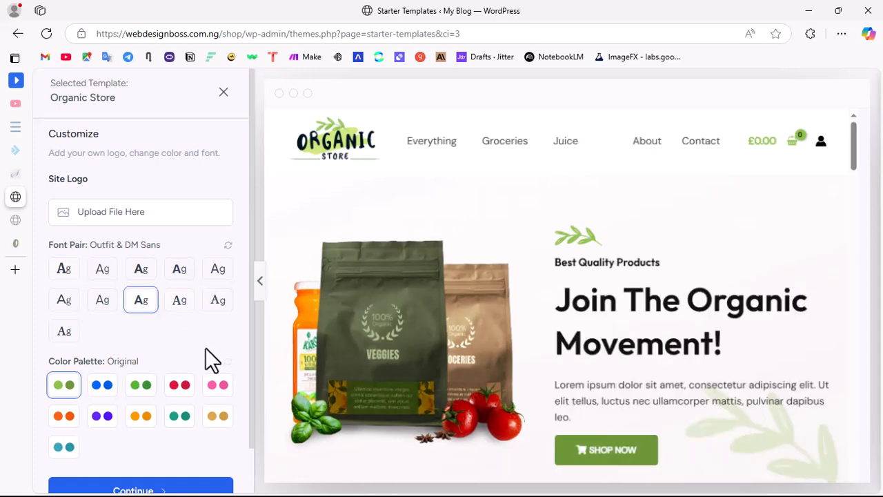
# Step: Try the color palettes Style 1, Style 3, Style 4 and Style 5 on the template, and restore the Original palette
pyautogui.scroll(-1, 211, 355)
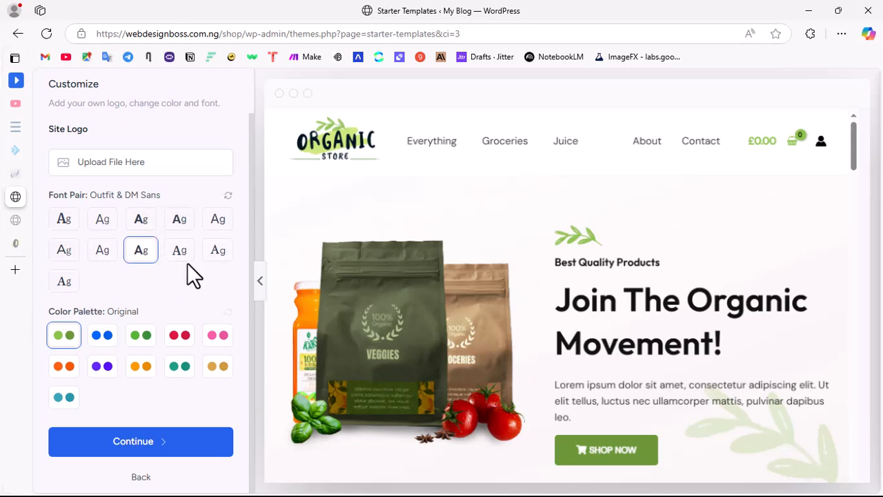
pyautogui.click(103, 338)
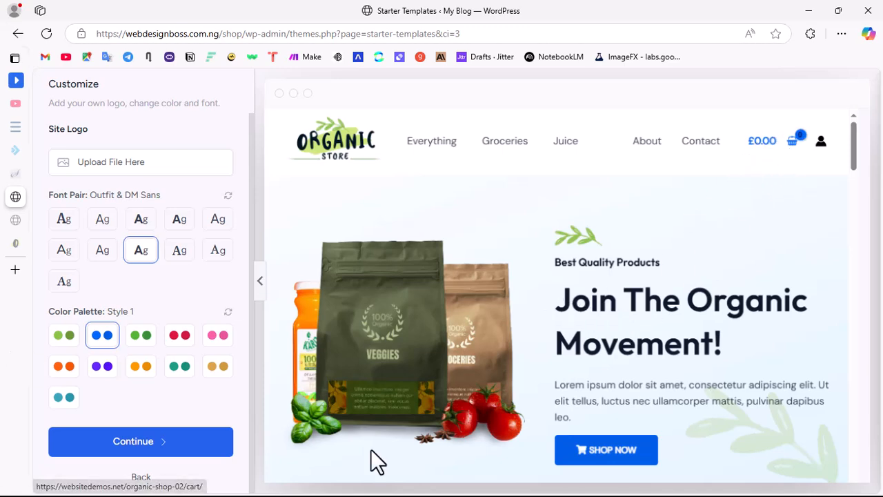
pyautogui.scroll(-5, 607, 276)
pyautogui.scroll(3, 613, 250)
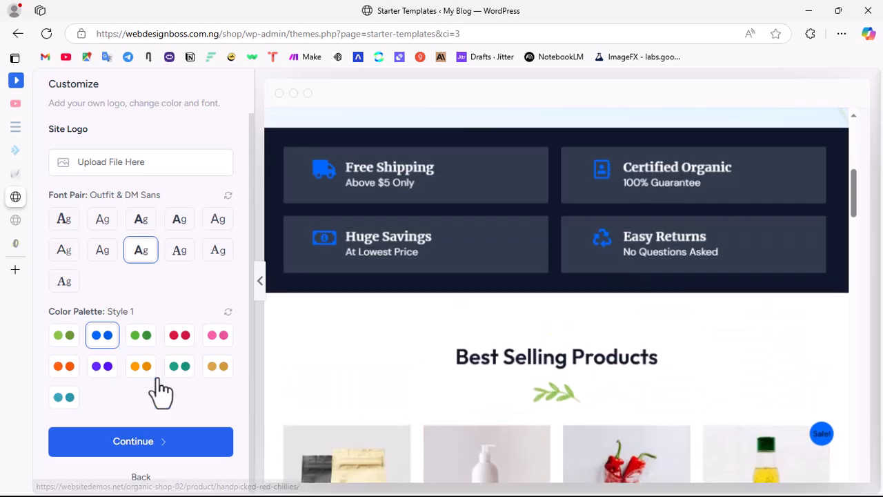
pyautogui.scroll(5, 621, 362)
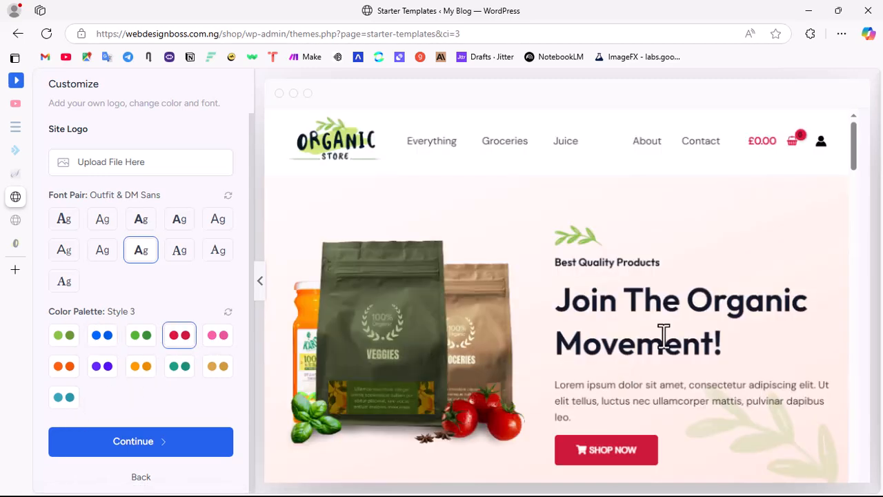
pyautogui.scroll(-10, 611, 286)
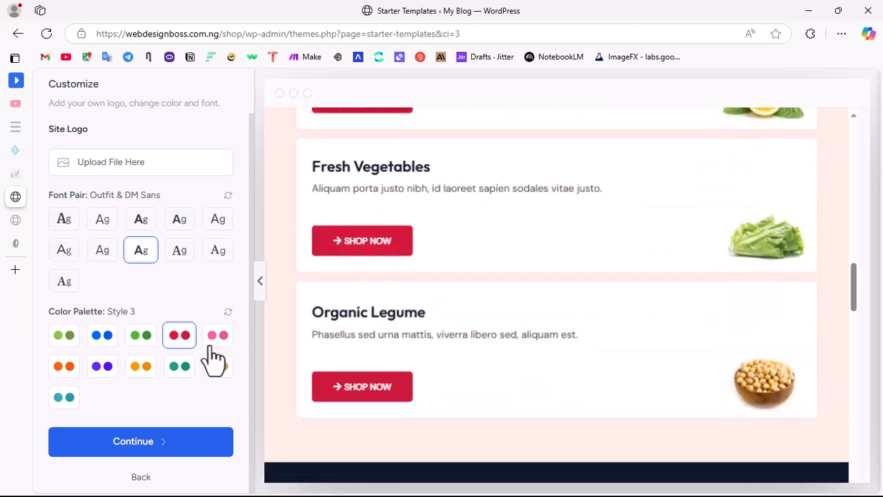
pyautogui.click(217, 343)
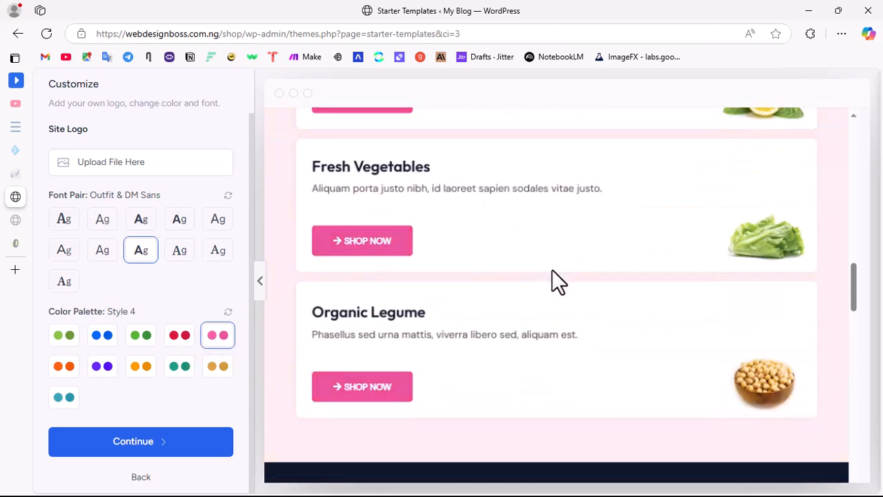
pyautogui.click(68, 367)
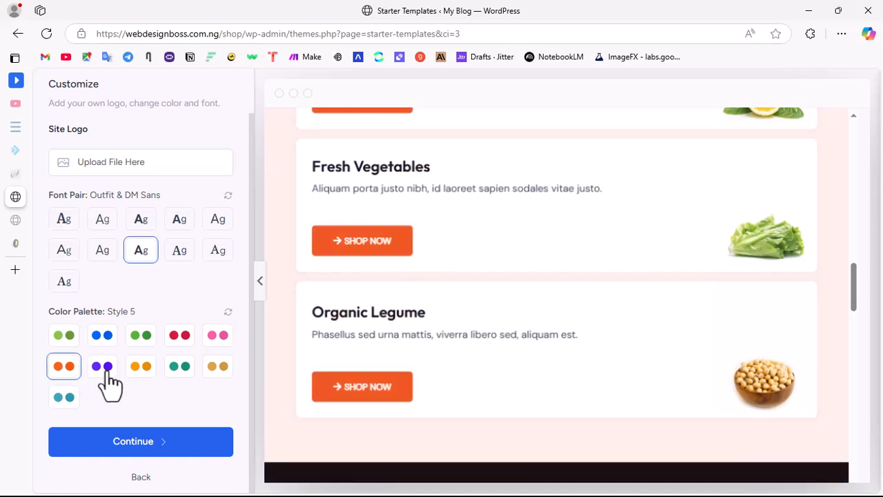
pyautogui.click(63, 337)
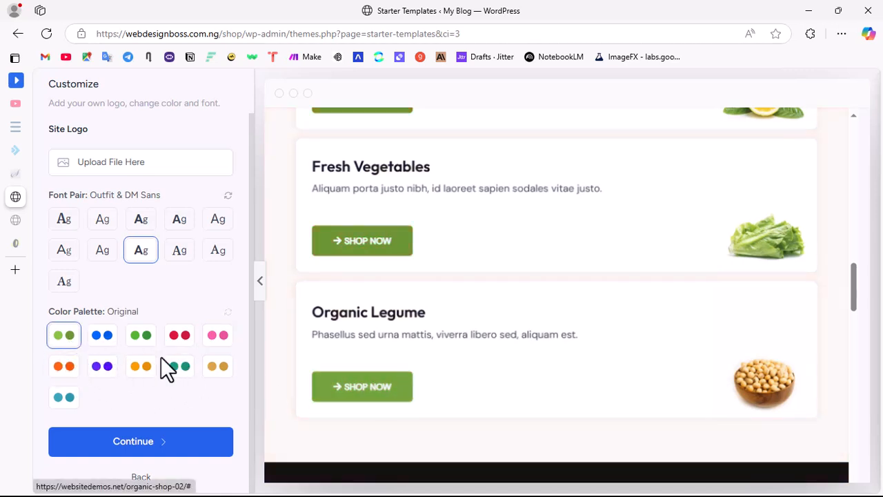
# Step: Keep the Outfit & DM Sans fonts and Original color palette, and proceed to the website feature selection
pyautogui.scroll(2, 151, 262)
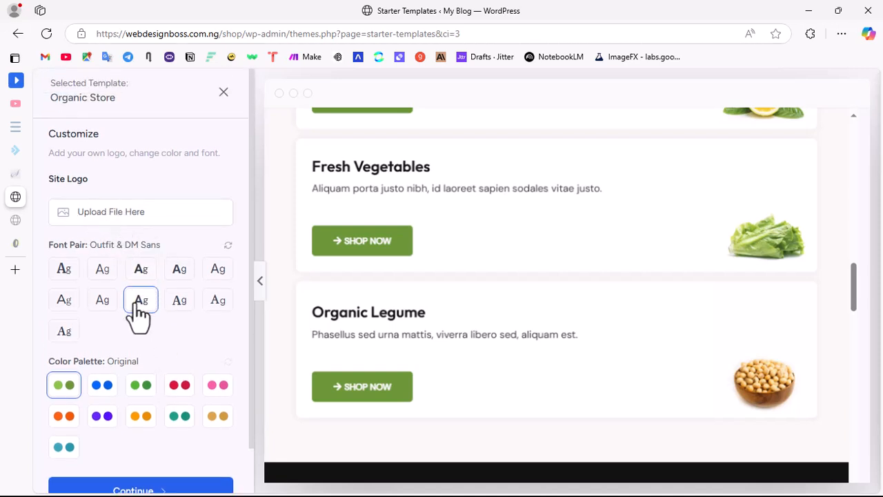
pyautogui.scroll(-2, 169, 387)
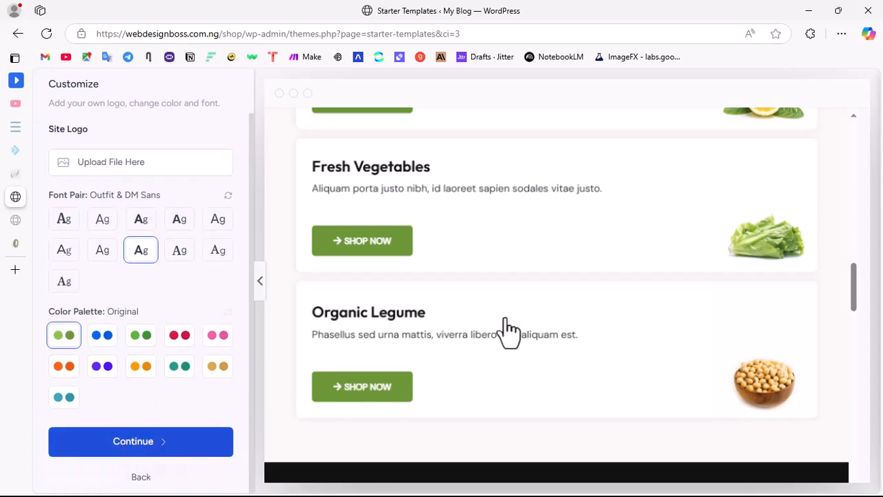
pyautogui.scroll(-2, 359, 289)
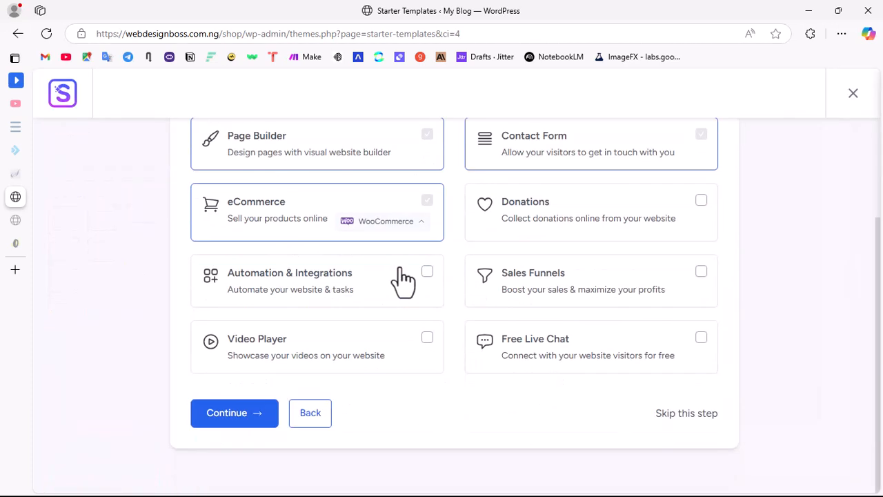
# Step: Review the website features and continue with only Page Builder, Contact Form and eCommerce with WooCommerce selected
pyautogui.scroll(2, 418, 269)
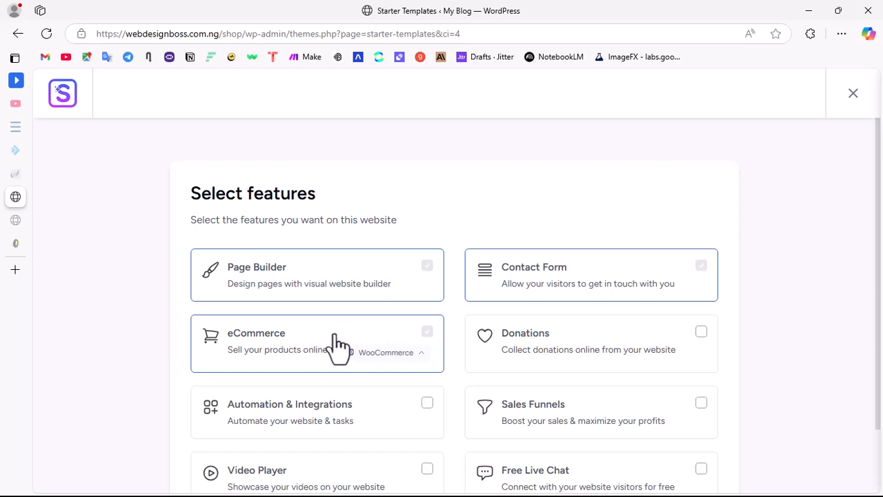
pyautogui.scroll(-3, 383, 331)
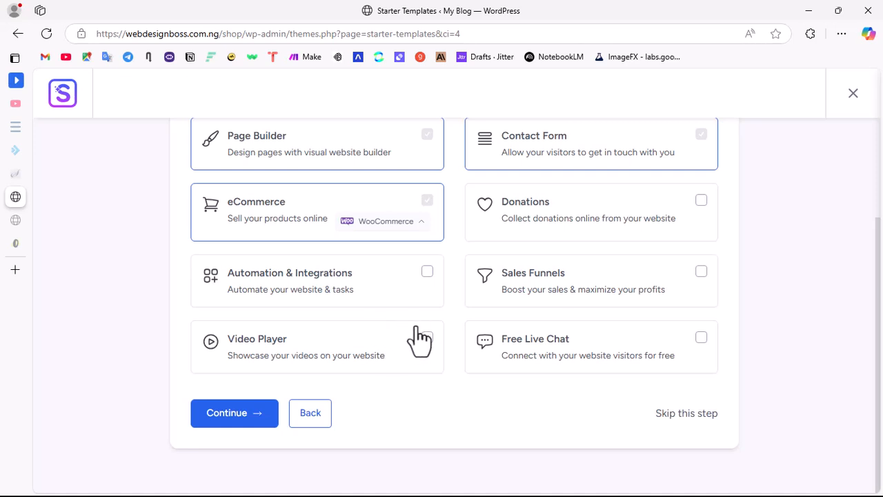
pyautogui.scroll(2, 409, 285)
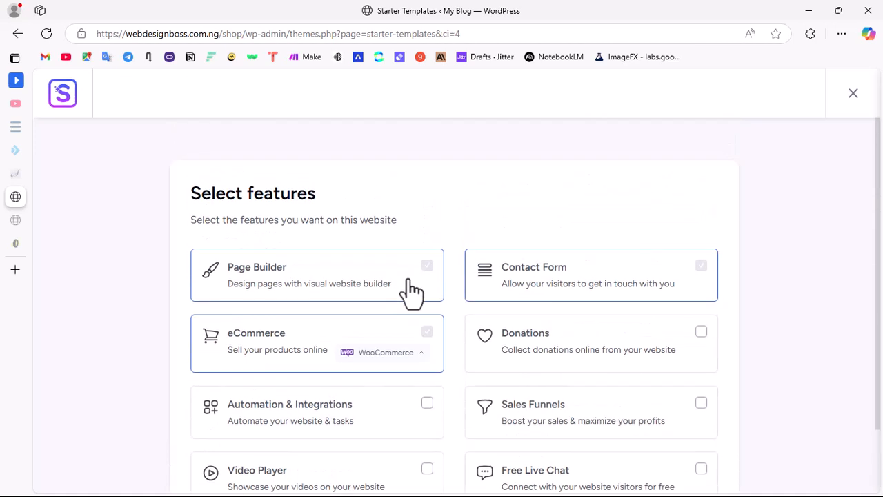
pyautogui.scroll(-2, 411, 292)
pyautogui.click(235, 413)
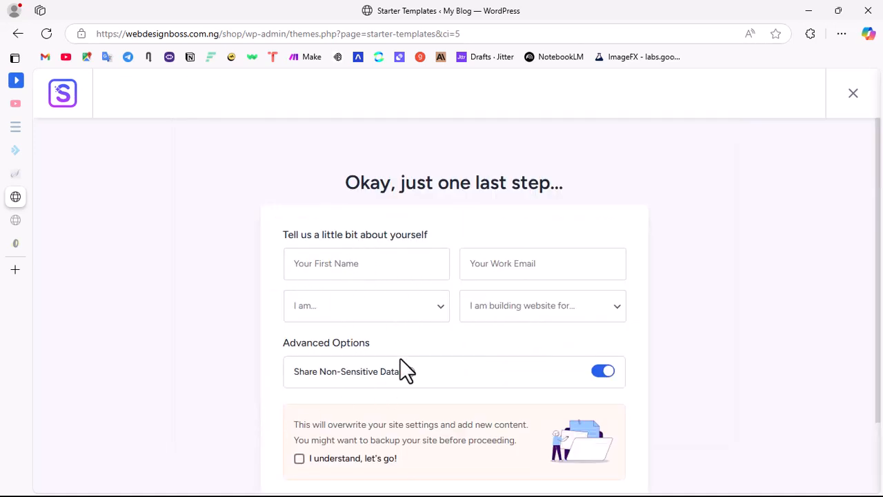
# Step: Acknowledge the site-overwrite notice, leave the personal details blank, and start building the website
pyautogui.scroll(-2, 400, 358)
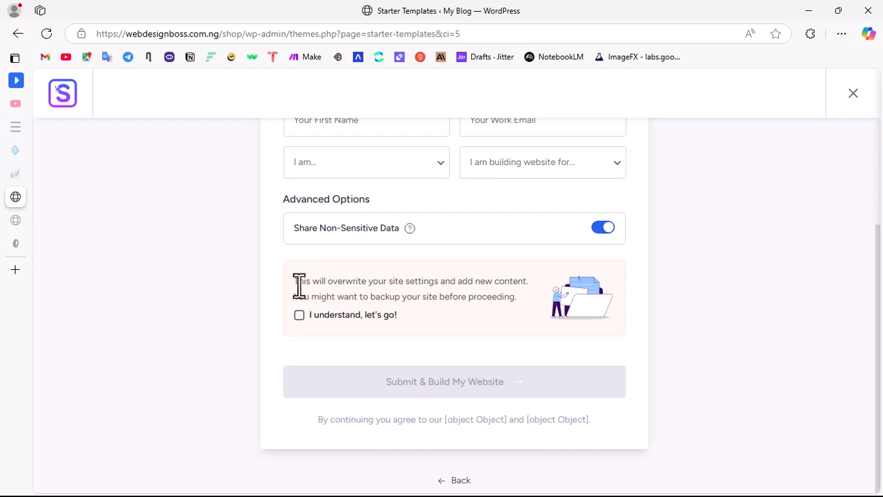
pyautogui.moveTo(298, 285); pyautogui.dragTo(511, 300)
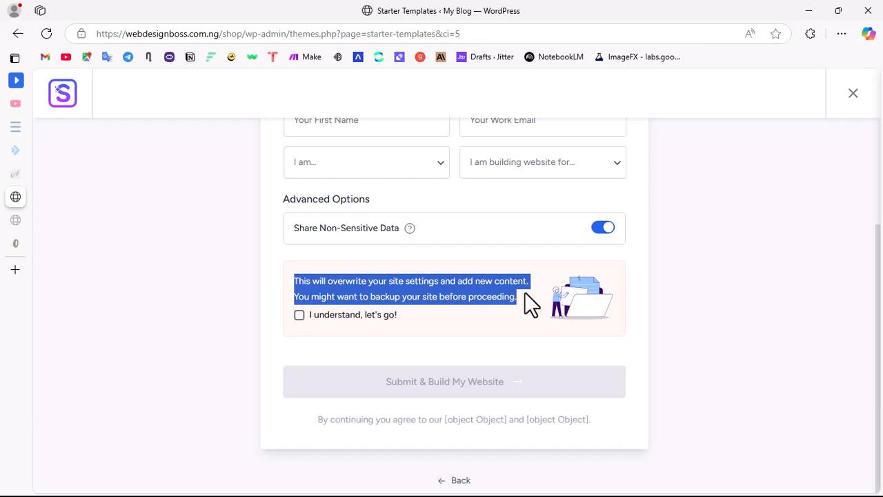
pyautogui.click(398, 268)
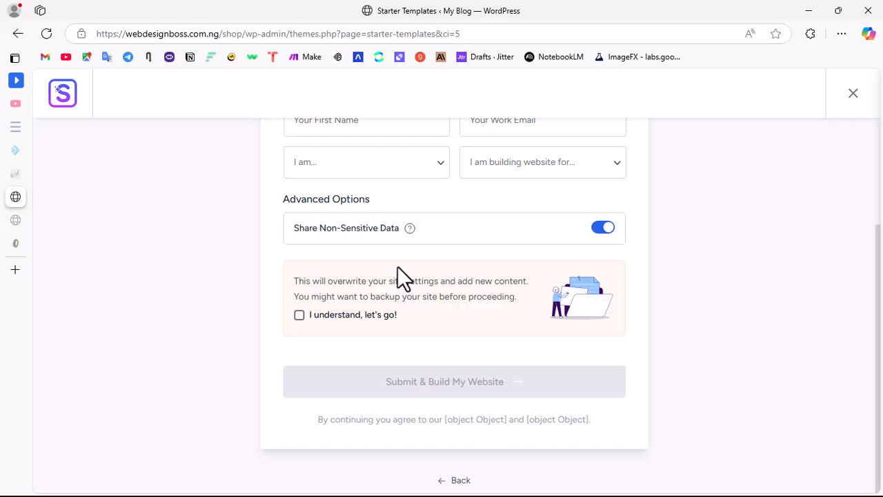
pyautogui.click(299, 319)
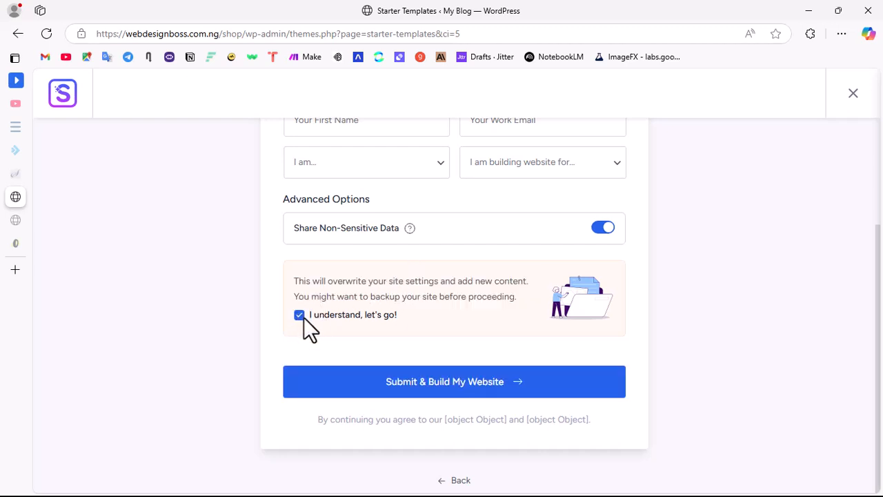
pyautogui.click(463, 392)
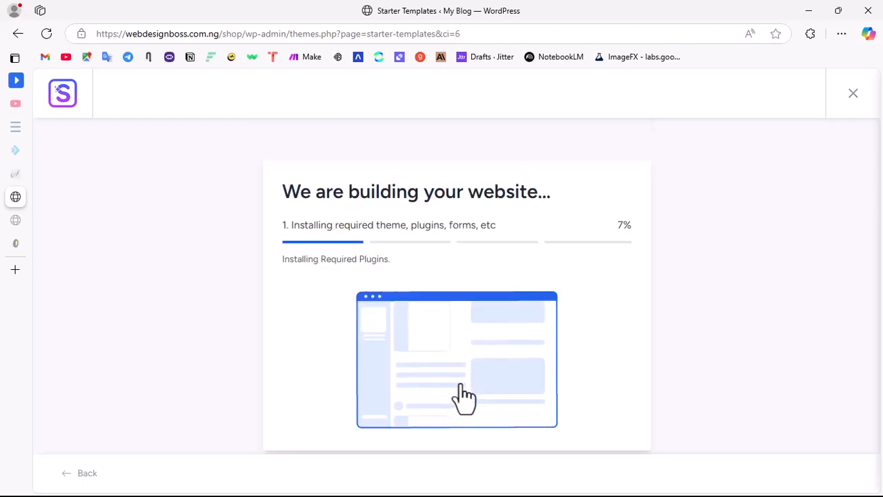
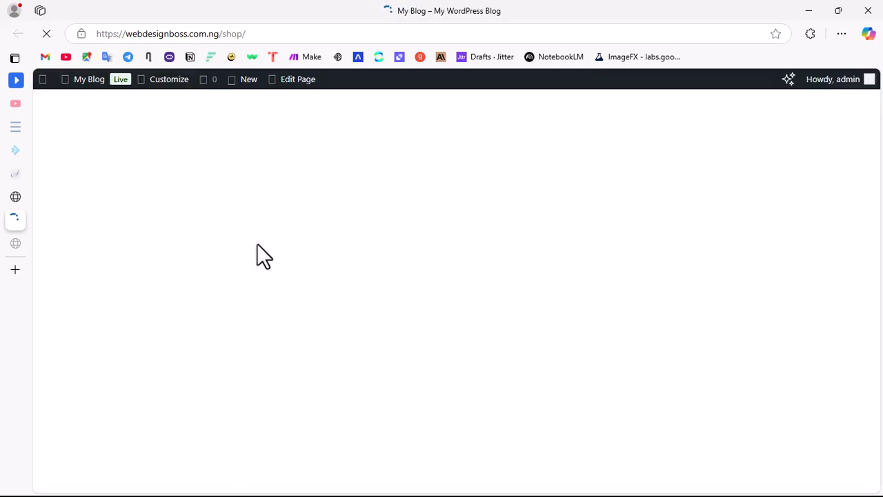
# Step: Look through the imported homepage, from the header and hero section down to the product sections, promotional banner and customer reviews
pyautogui.scroll(-3, 438, 285)
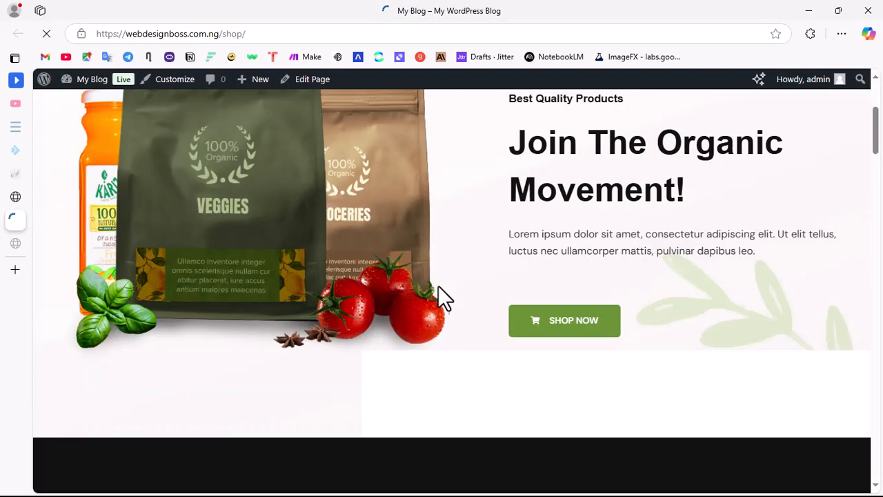
pyautogui.scroll(-10, 387, 254)
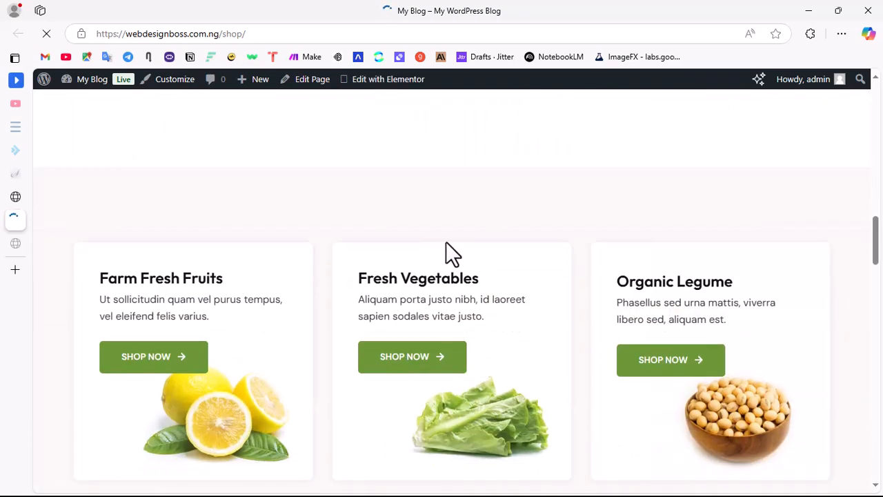
pyautogui.scroll(10, 449, 249)
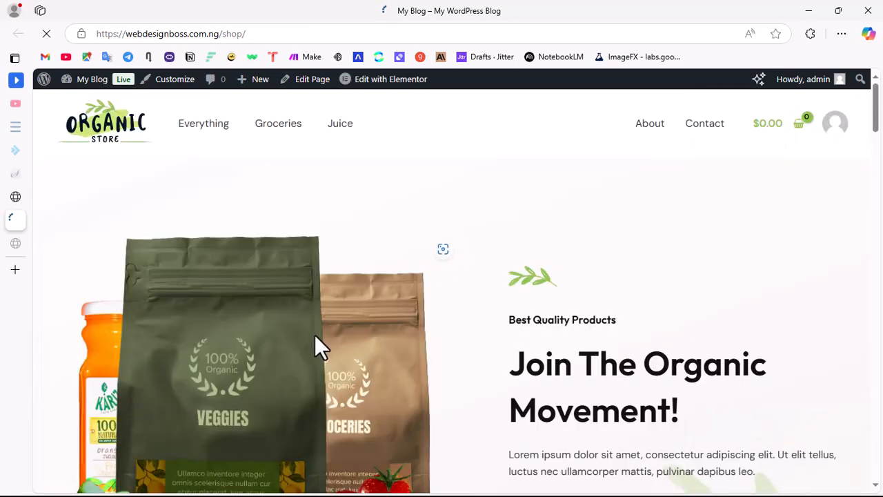
pyautogui.scroll(-3, 246, 340)
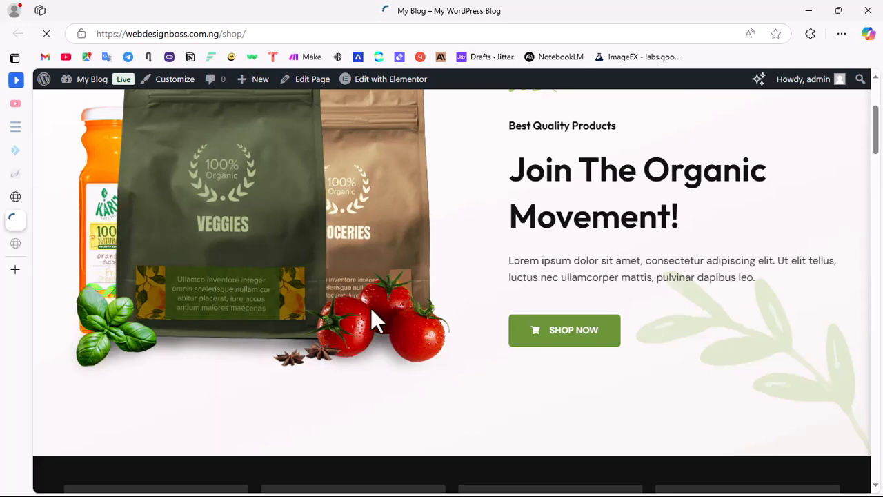
pyautogui.scroll(-10, 372, 390)
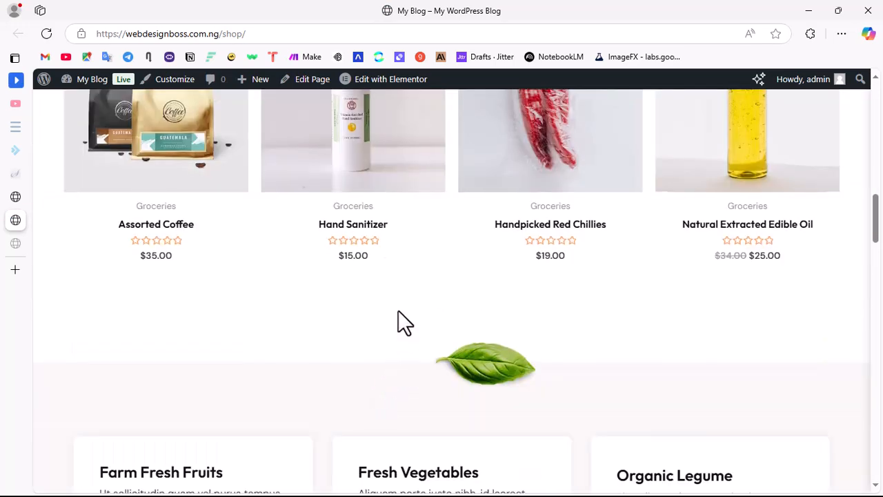
pyautogui.scroll(5, 500, 390)
pyautogui.scroll(-5, 516, 410)
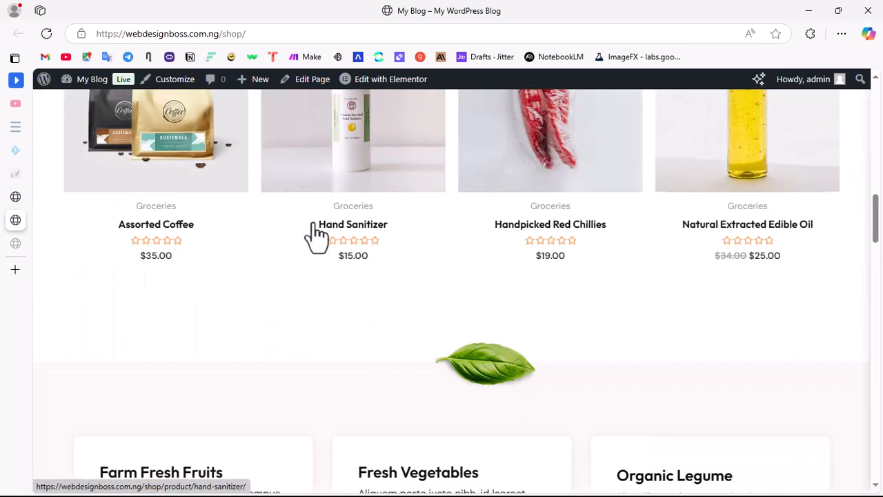
pyautogui.scroll(-7, 487, 221)
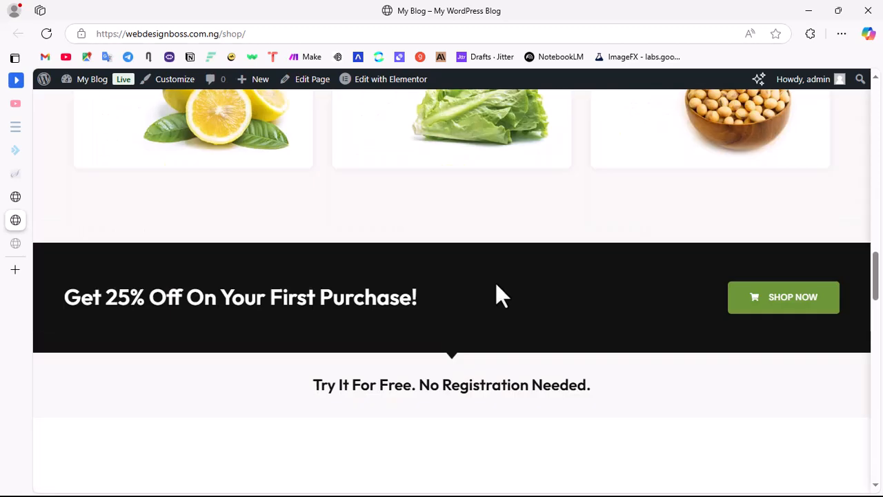
pyautogui.scroll(-12, 496, 283)
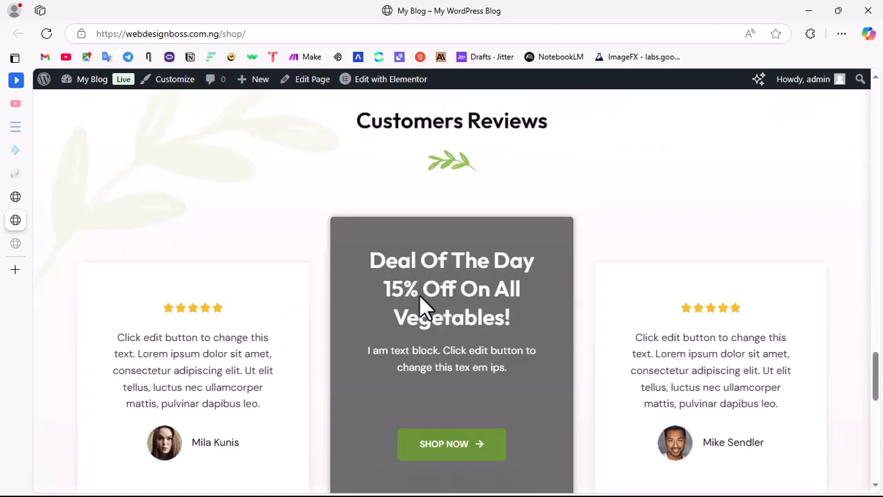
pyautogui.scroll(20, 501, 310)
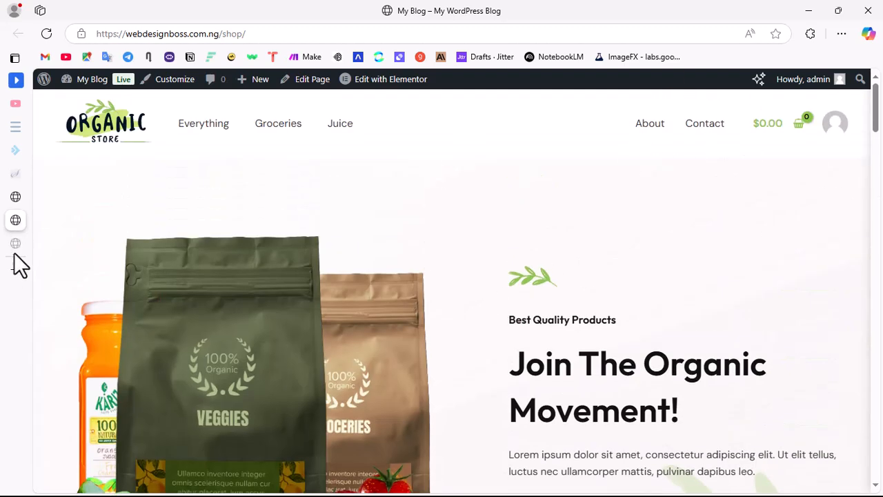
# Step: Leave the completed Starter Templates import for the WordPress dashboard and open the list of all pages
pyautogui.moveTo(24, 211)
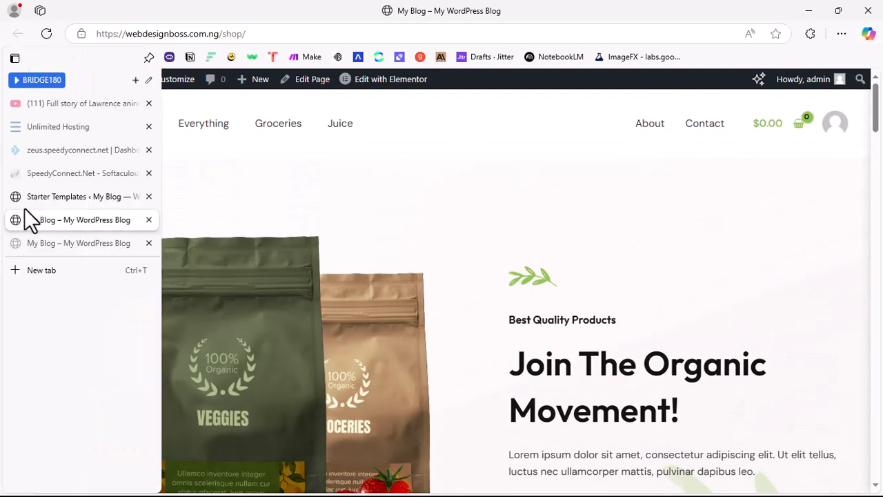
pyautogui.click(88, 198)
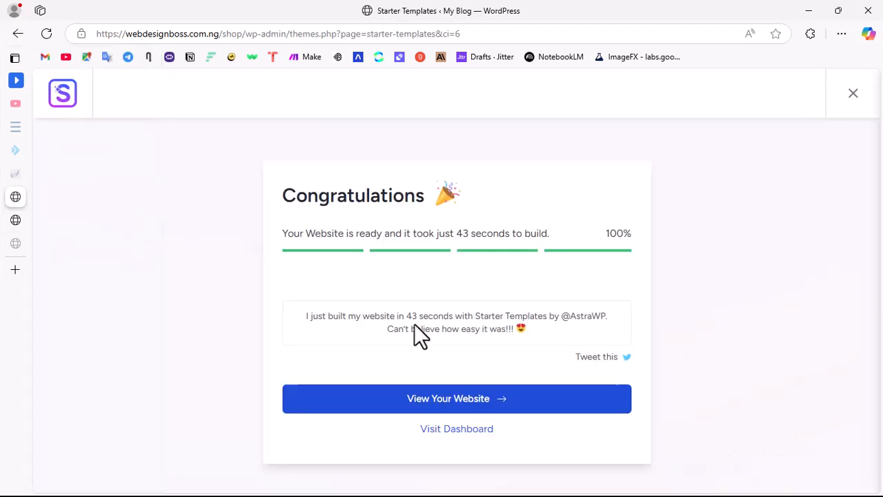
pyautogui.click(456, 431)
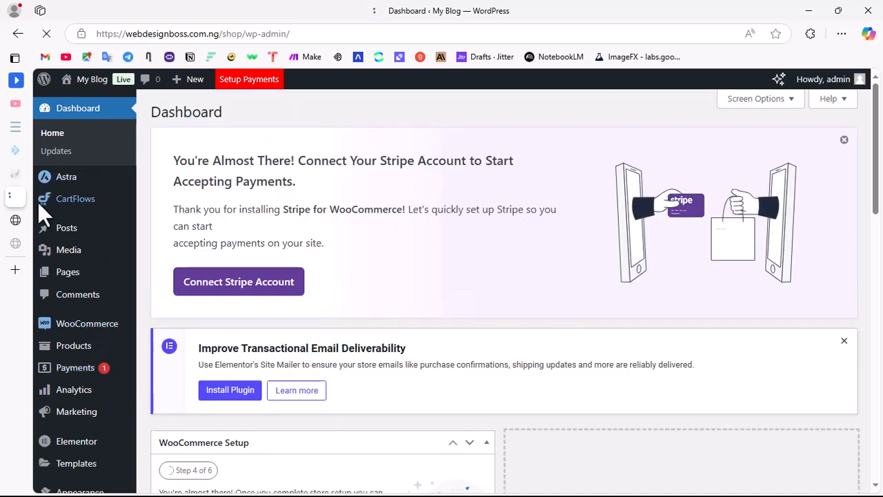
pyautogui.moveTo(26, 227)
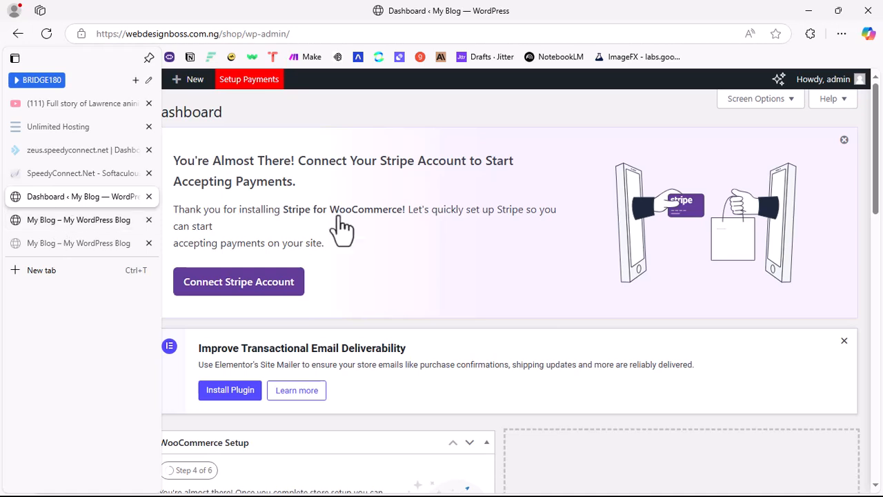
pyautogui.moveTo(88, 273)
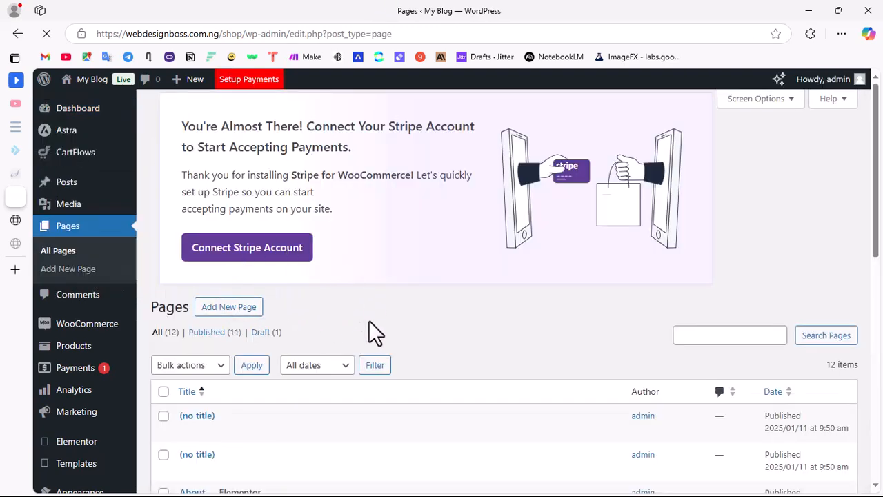
# Step: Move the two untitled pages, the non-front-page Home, the Sample Page and the Privacy Policy draft to the trash
pyautogui.scroll(-3, 365, 324)
pyautogui.scroll(-1, 276, 341)
pyautogui.scroll(-4, 276, 331)
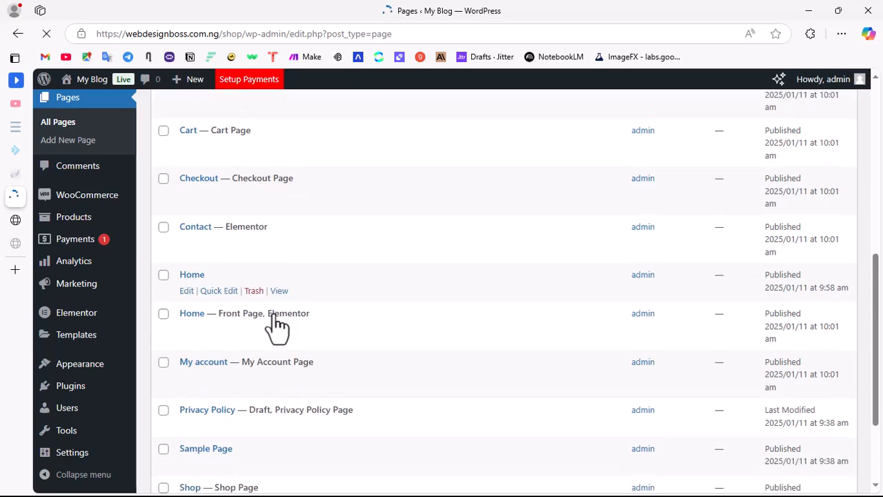
pyautogui.scroll(4, 283, 290)
pyautogui.scroll(-3, 249, 269)
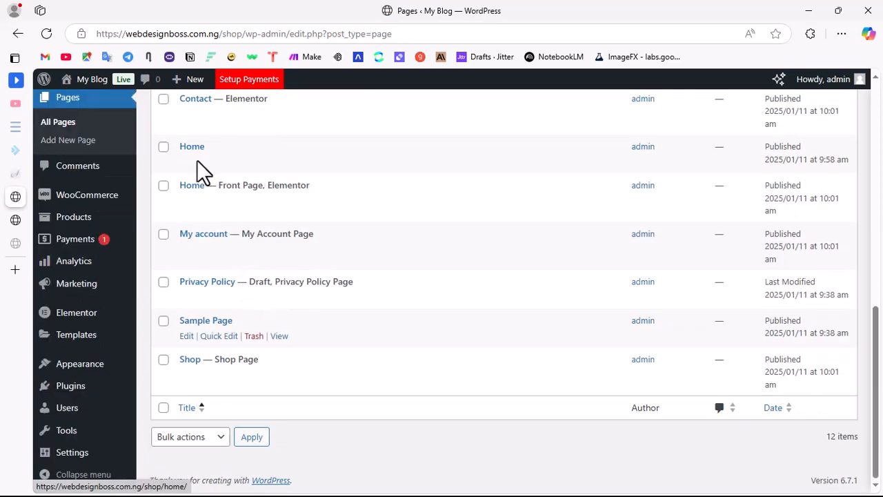
pyautogui.click(163, 147)
pyautogui.scroll(3, 199, 215)
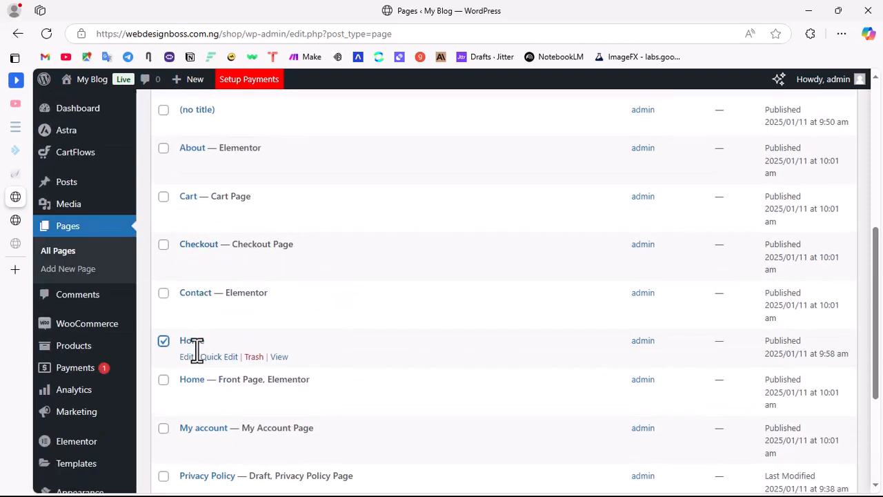
pyautogui.click(164, 110)
pyautogui.scroll(3, 200, 207)
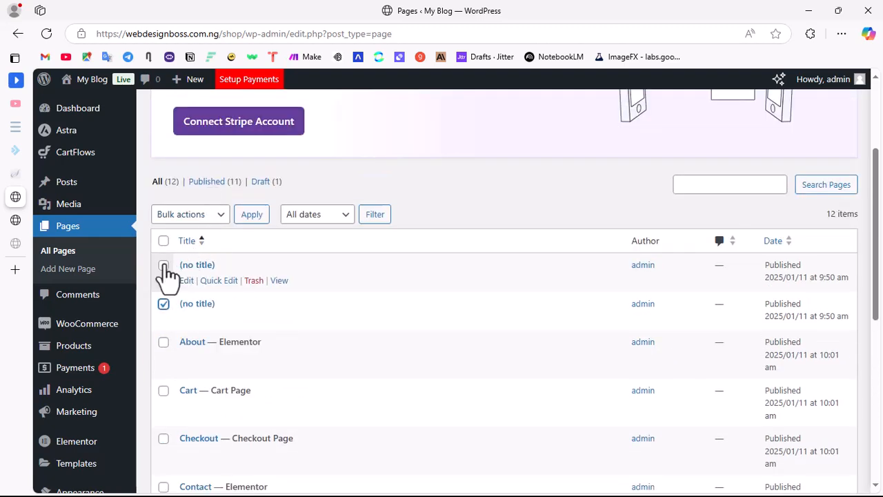
pyautogui.click(163, 265)
pyautogui.scroll(-5, 207, 310)
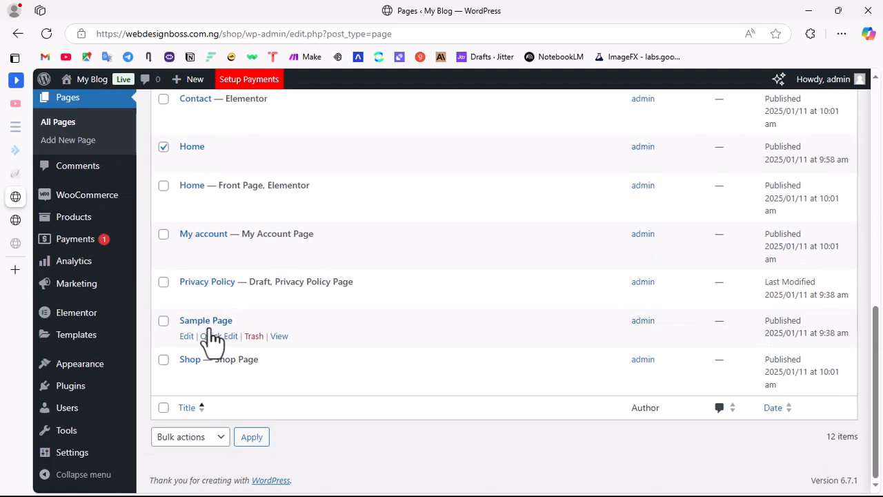
pyautogui.click(166, 321)
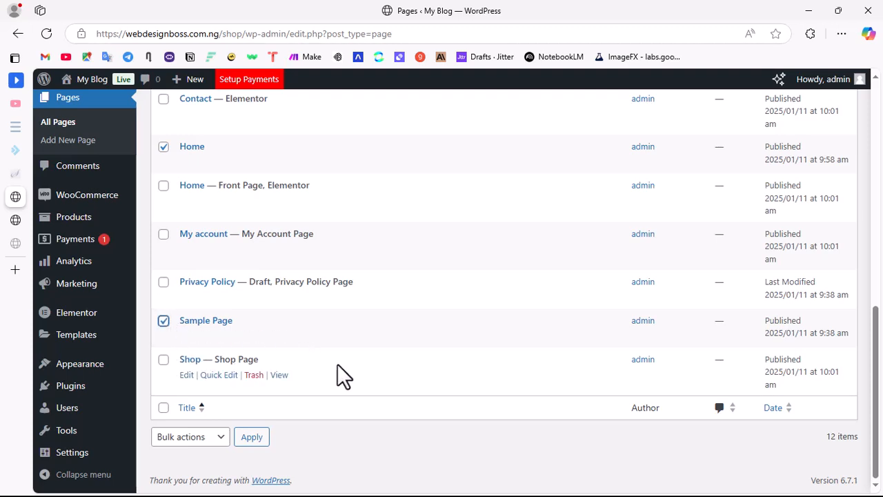
pyautogui.click(164, 283)
pyautogui.click(196, 439)
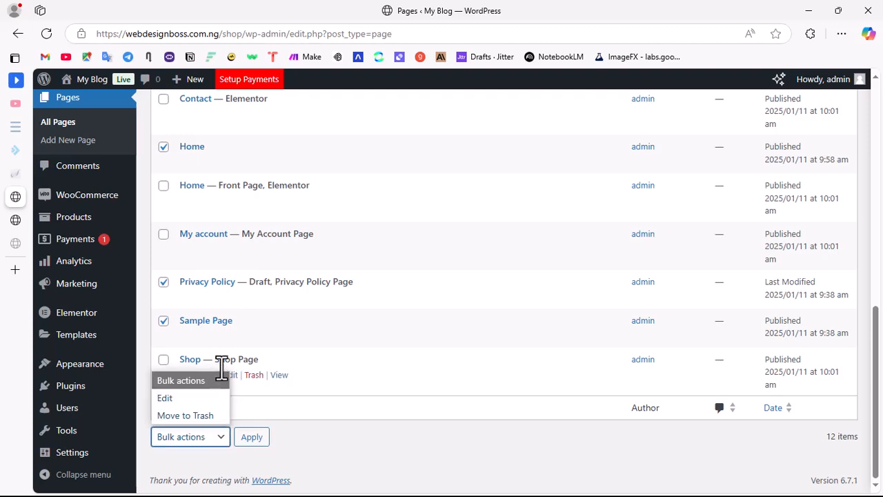
pyautogui.click(196, 415)
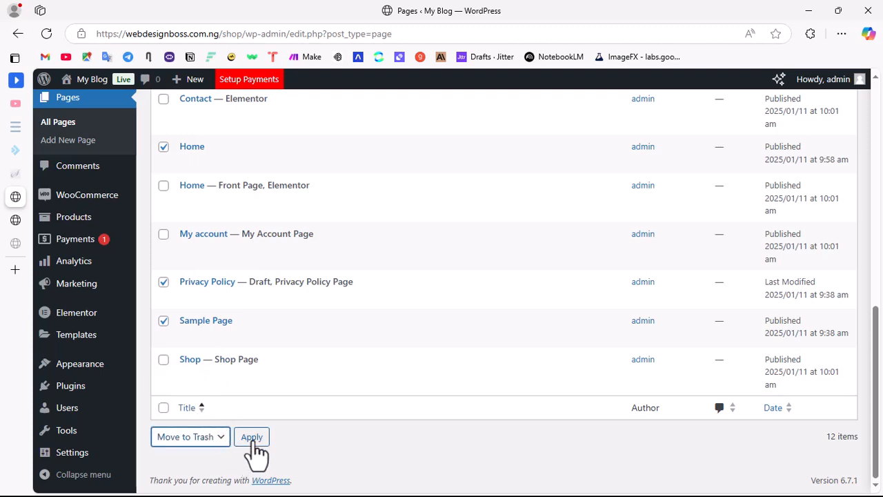
pyautogui.click(252, 440)
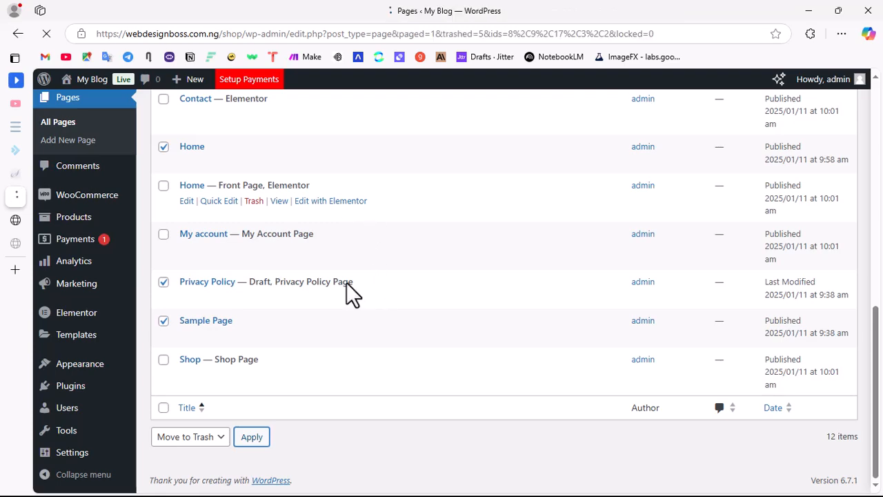
# Step: Open the Home front page for editing with Elementor in a new browser tab
pyautogui.scroll(-3, 334, 312)
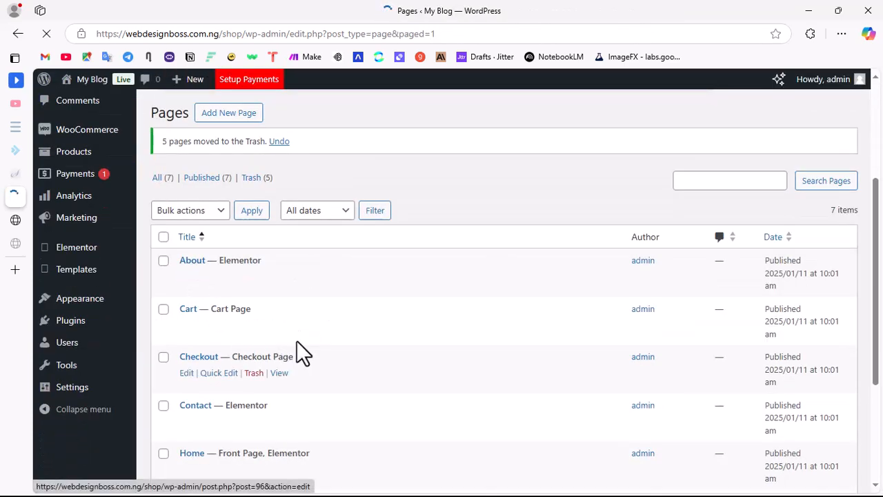
pyautogui.scroll(-3, 296, 340)
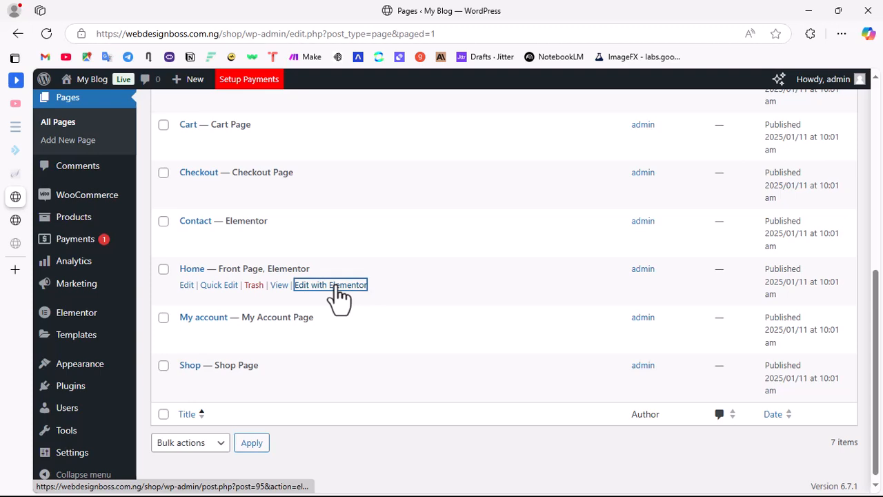
pyautogui.rightClick(338, 295)
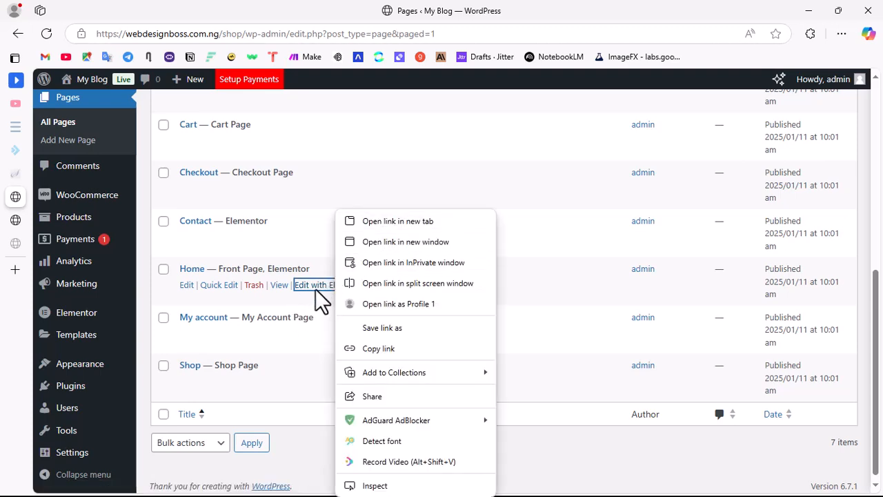
pyautogui.click(399, 222)
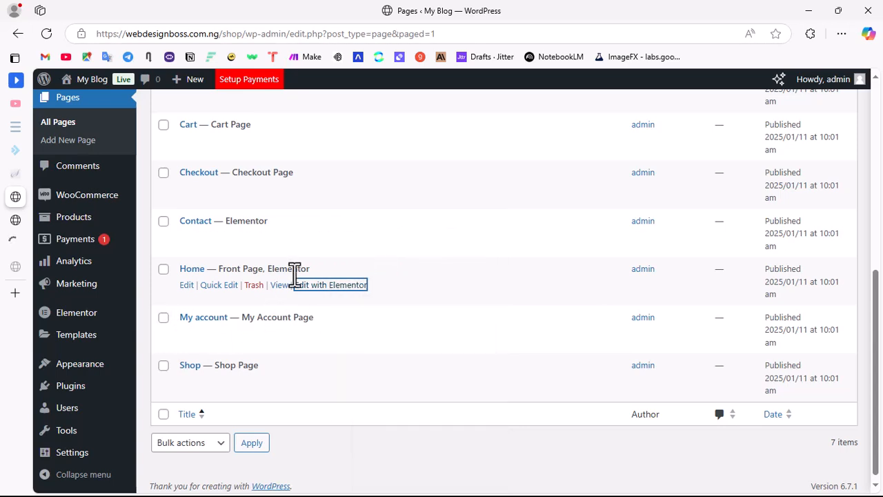
# Step: Switch to the live homepage and examine its header menu, hero, best selling and trending products, reviews, featured brands and footer
pyautogui.moveTo(53, 276)
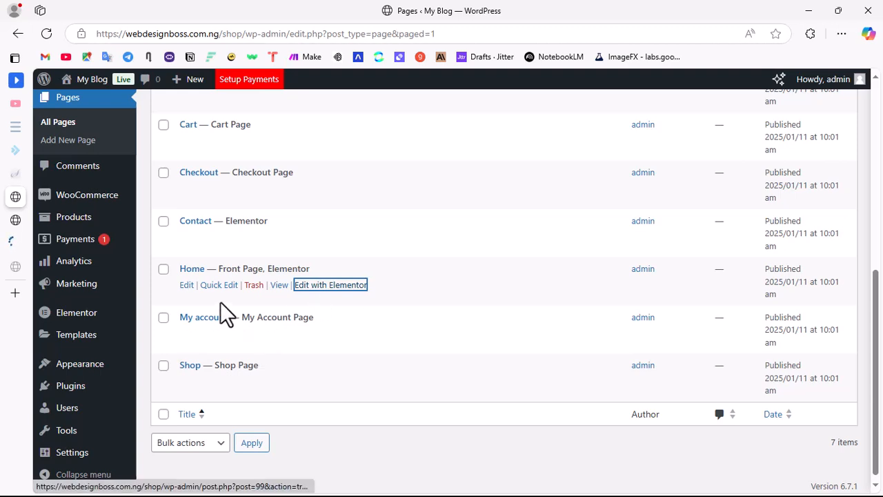
pyautogui.click(26, 245)
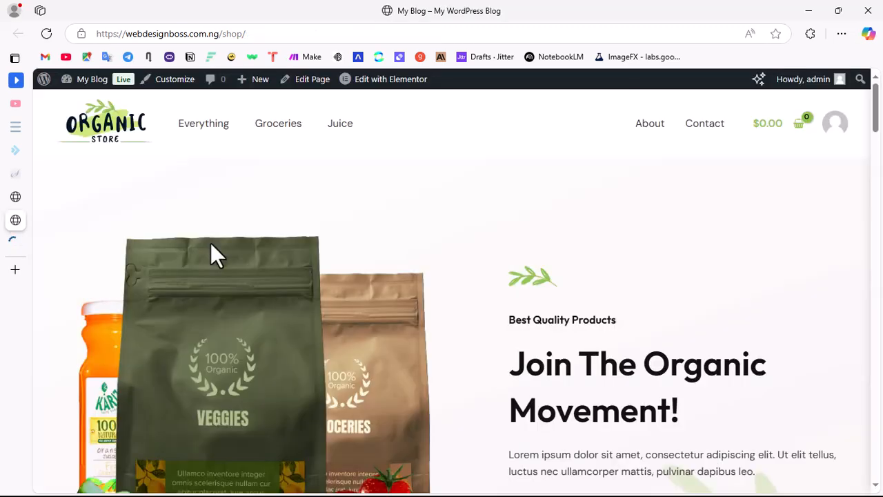
pyautogui.scroll(-3, 386, 262)
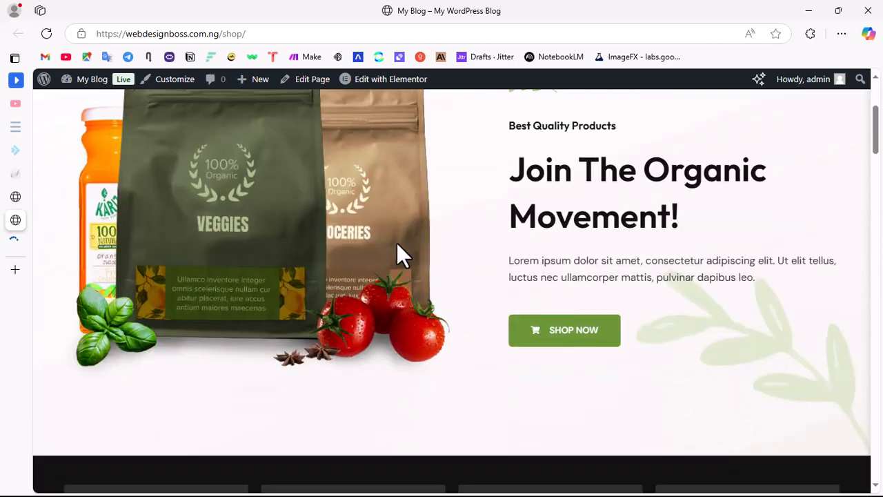
pyautogui.scroll(3, 414, 234)
pyautogui.scroll(-5, 469, 238)
pyautogui.scroll(5, 494, 258)
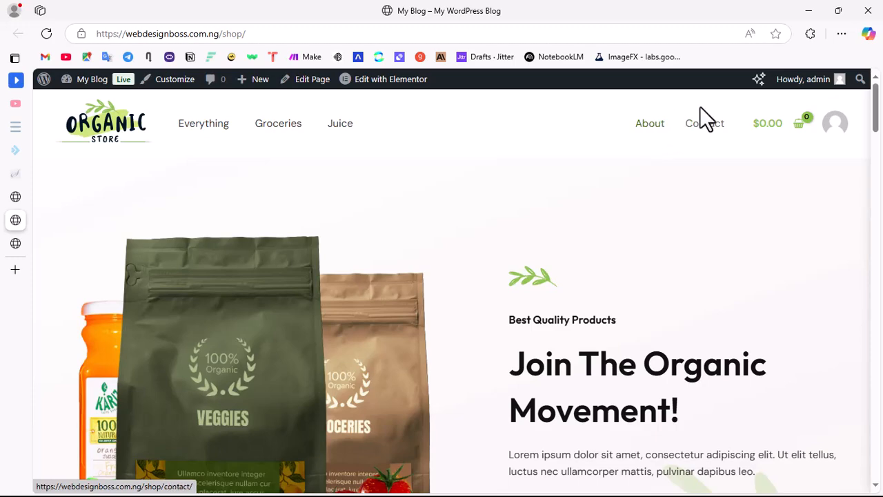
pyautogui.scroll(-10, 585, 357)
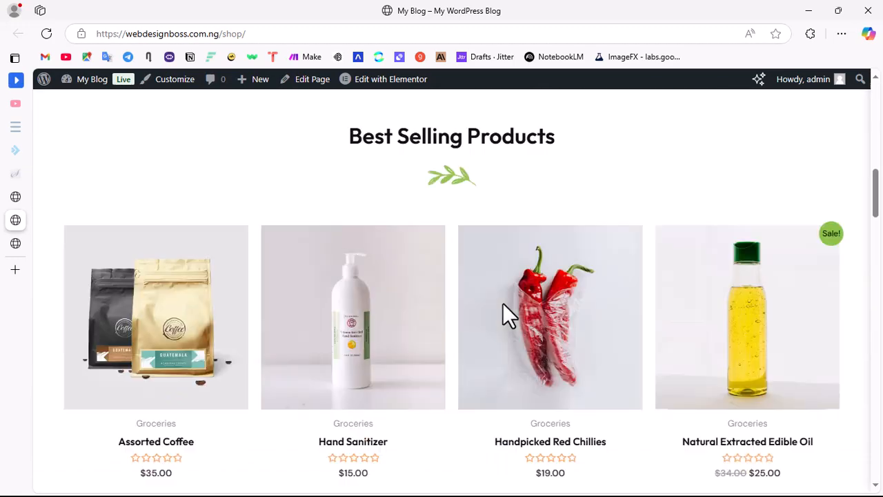
pyautogui.scroll(-10, 508, 316)
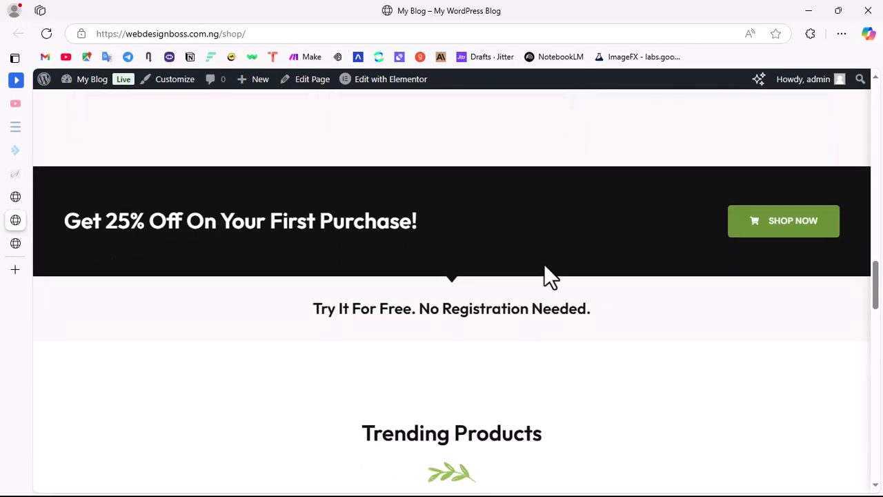
pyautogui.scroll(4, 545, 276)
pyautogui.scroll(-10, 530, 264)
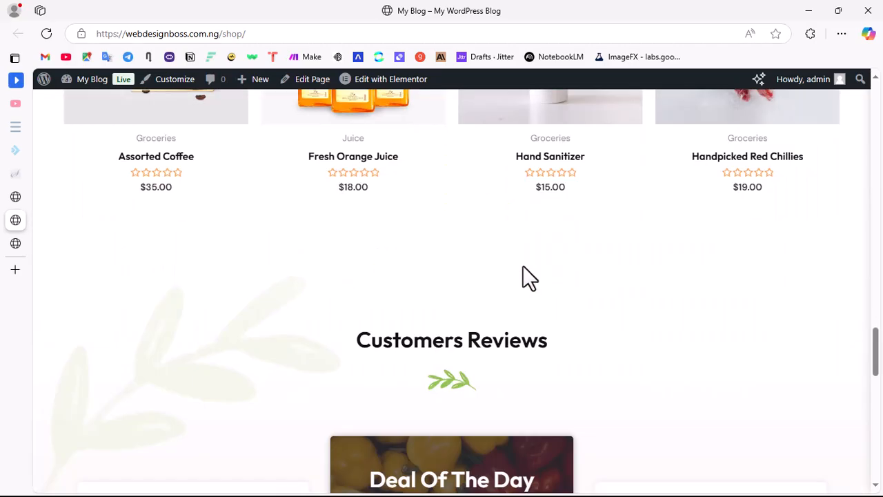
pyautogui.scroll(-10, 523, 265)
pyautogui.scroll(15, 578, 262)
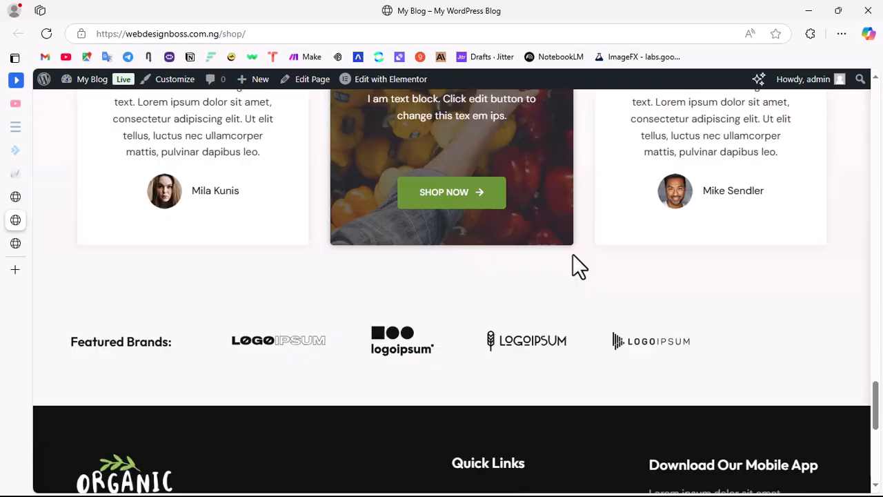
# Step: Review the live homepage again from the header and hero down to the product listings and category cards
pyautogui.scroll(10, 578, 266)
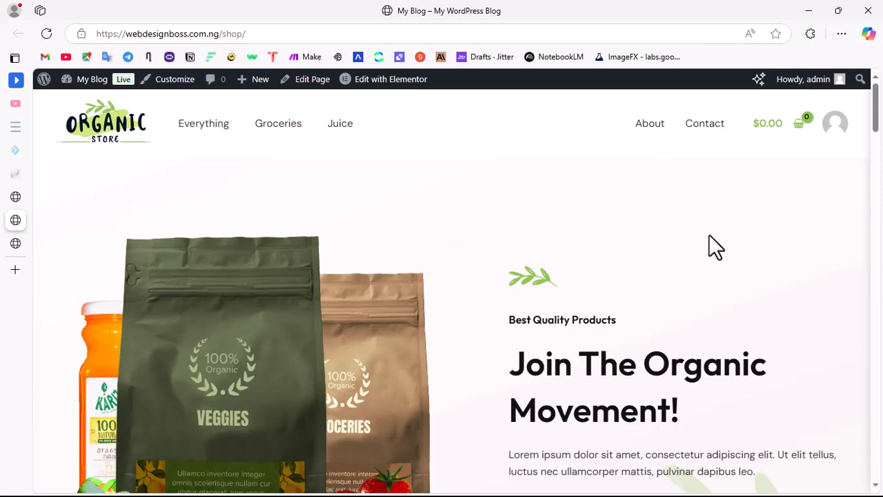
pyautogui.scroll(-5, 445, 282)
pyautogui.scroll(3, 524, 273)
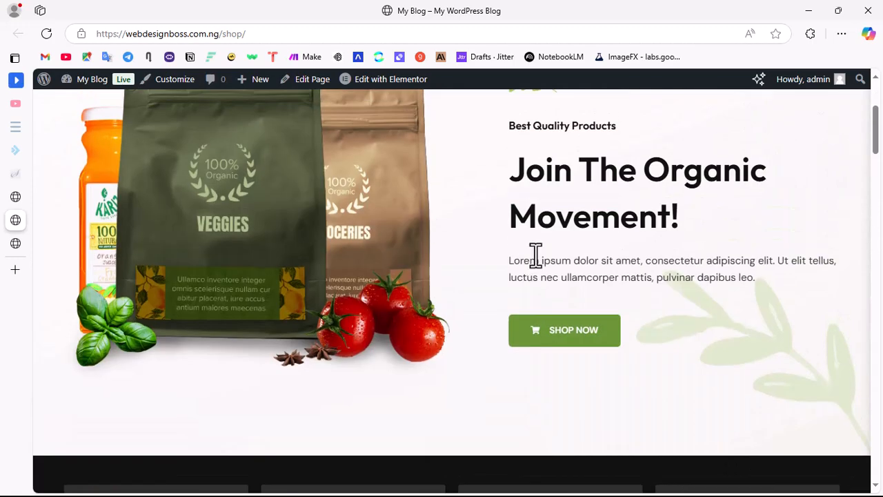
pyautogui.scroll(-15, 533, 252)
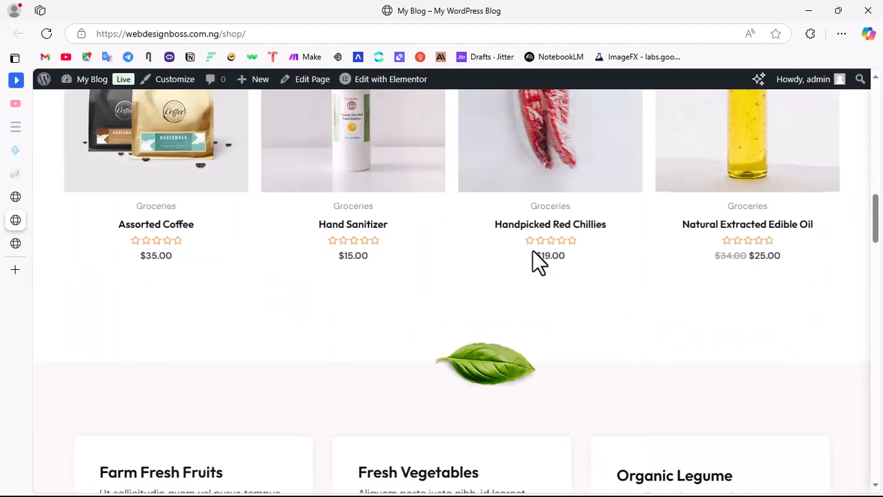
pyautogui.scroll(-5, 533, 249)
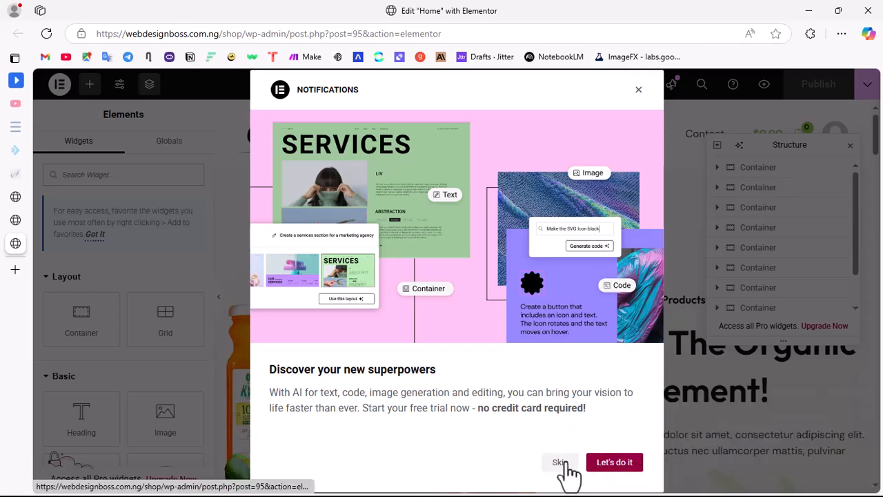
# Step: Return to the Elementor editor for the Home page and skip the AI features notification
pyautogui.click(560, 464)
pyautogui.scroll(-3, 437, 306)
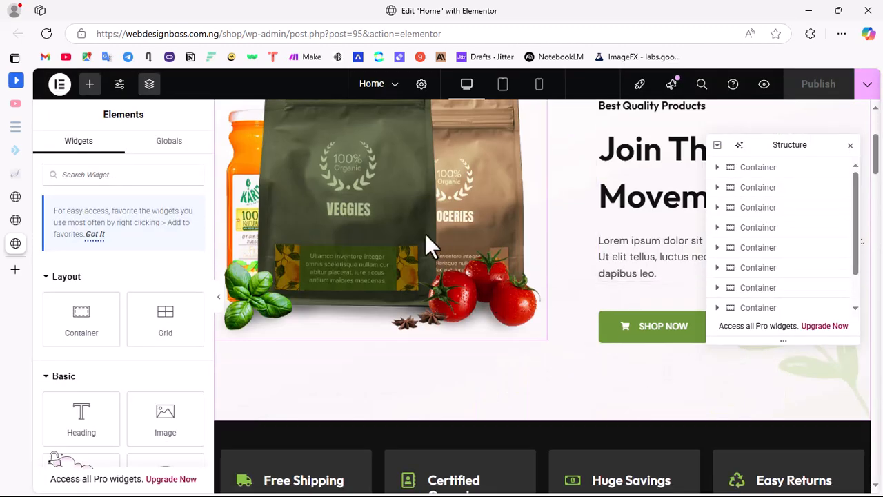
pyautogui.scroll(3, 425, 233)
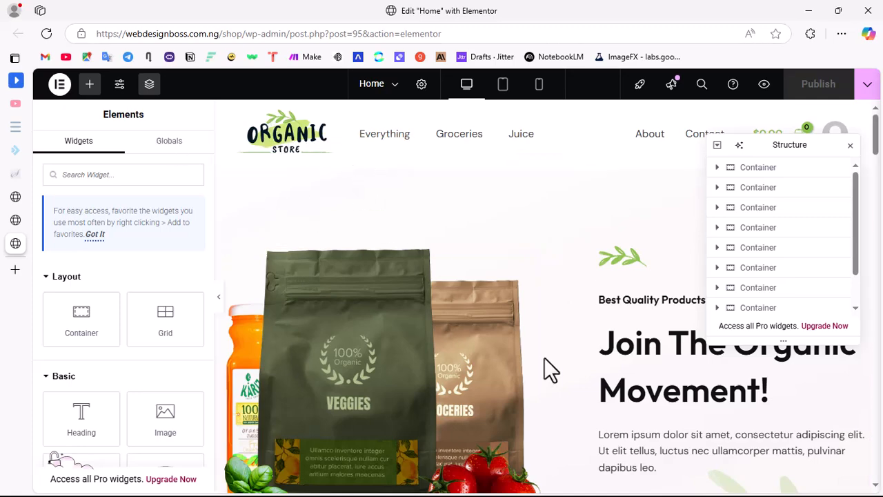
pyautogui.scroll(-5, 564, 307)
pyautogui.scroll(5, 499, 257)
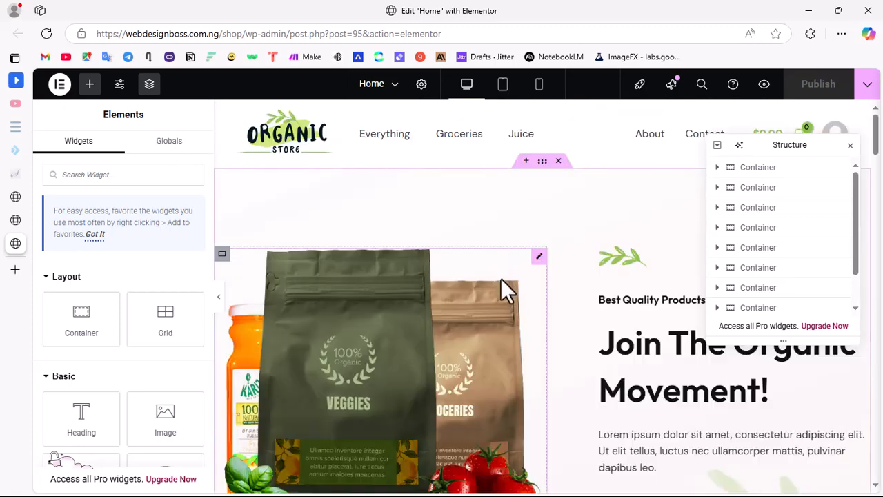
pyautogui.scroll(-3, 379, 263)
pyautogui.scroll(3, 442, 300)
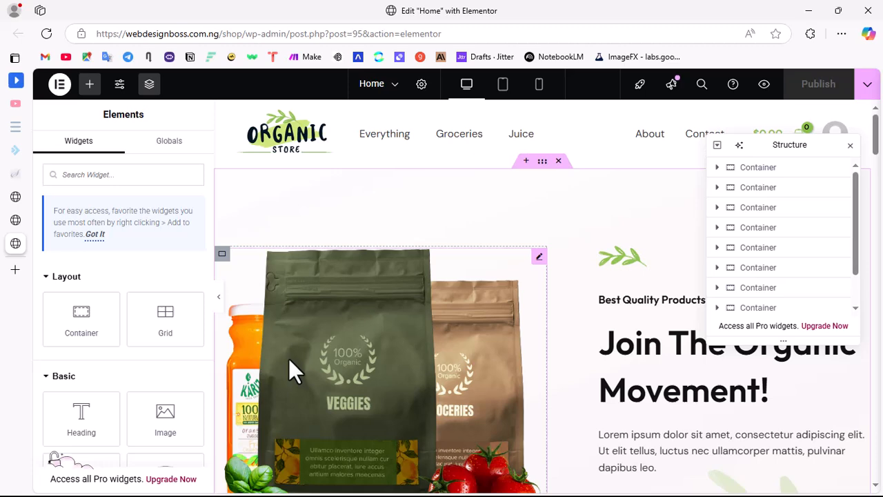
# Step: Select the hero product image and move the floating Structure panel away from the hero text
pyautogui.click(400, 333)
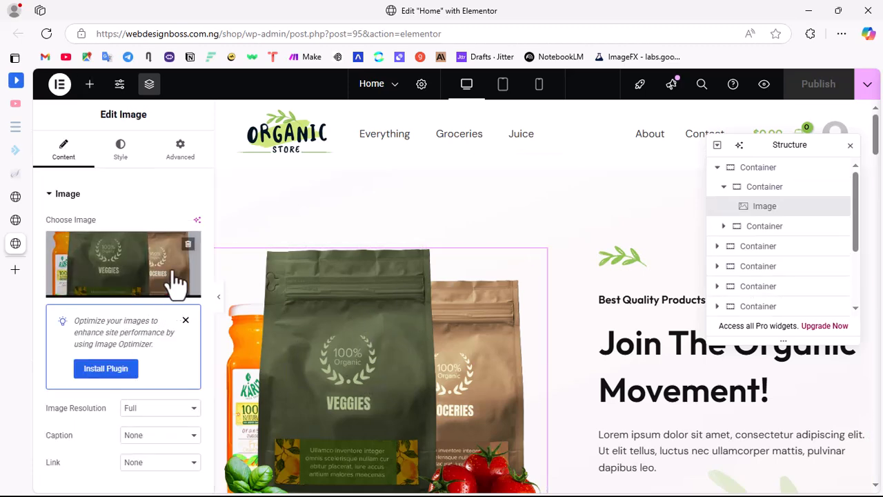
pyautogui.scroll(-1, 585, 423)
pyautogui.scroll(-2, 585, 423)
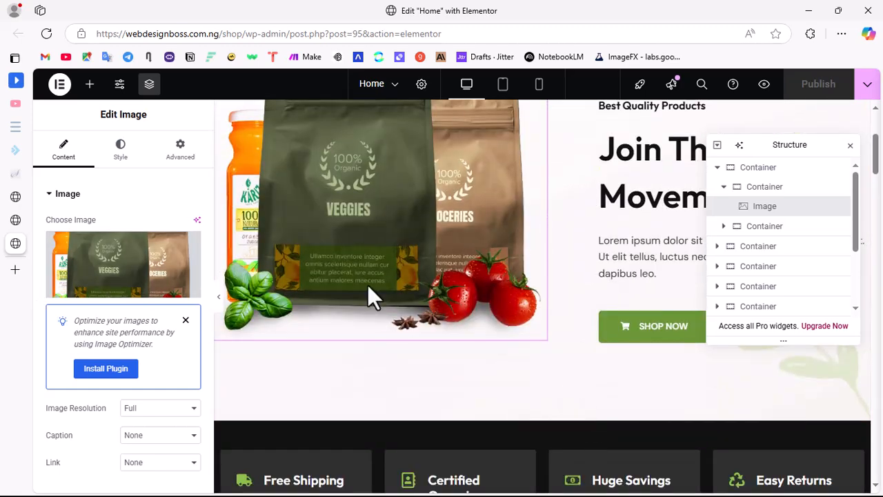
pyautogui.moveTo(788, 143); pyautogui.dragTo(314, 308)
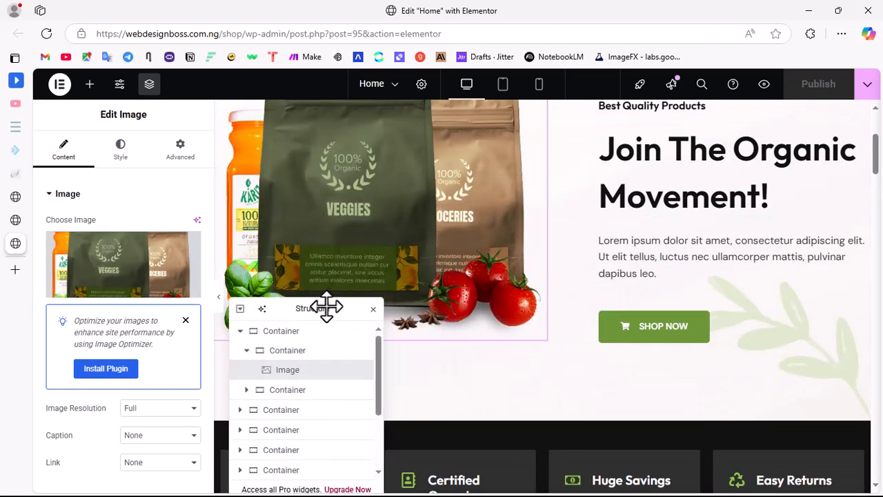
# Step: Look over the Home page's hero, feature boxes and Best Selling Products section in the editor
pyautogui.scroll(3, 623, 329)
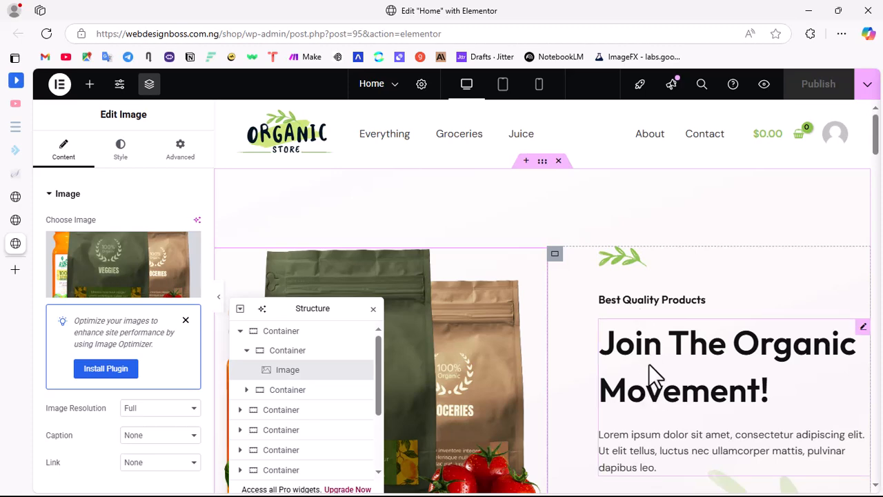
pyautogui.scroll(-5, 648, 364)
pyautogui.scroll(-3, 585, 325)
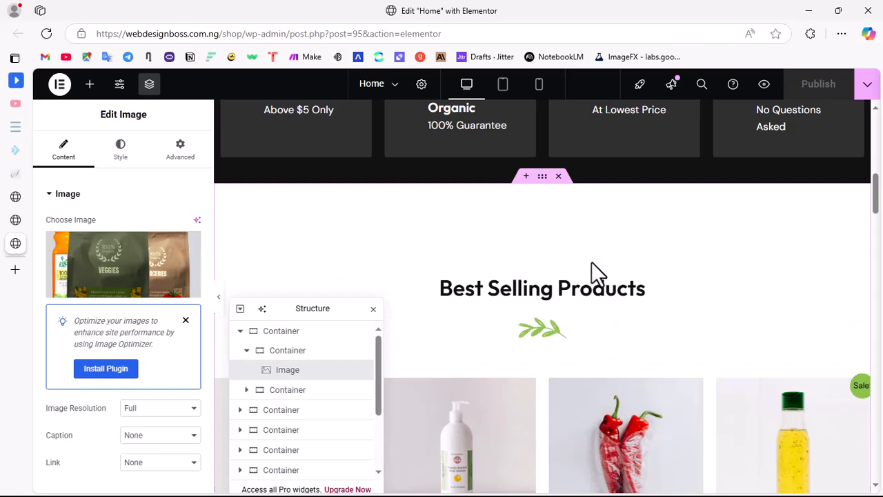
pyautogui.scroll(-5, 591, 272)
pyautogui.scroll(5, 584, 209)
pyautogui.scroll(5, 621, 203)
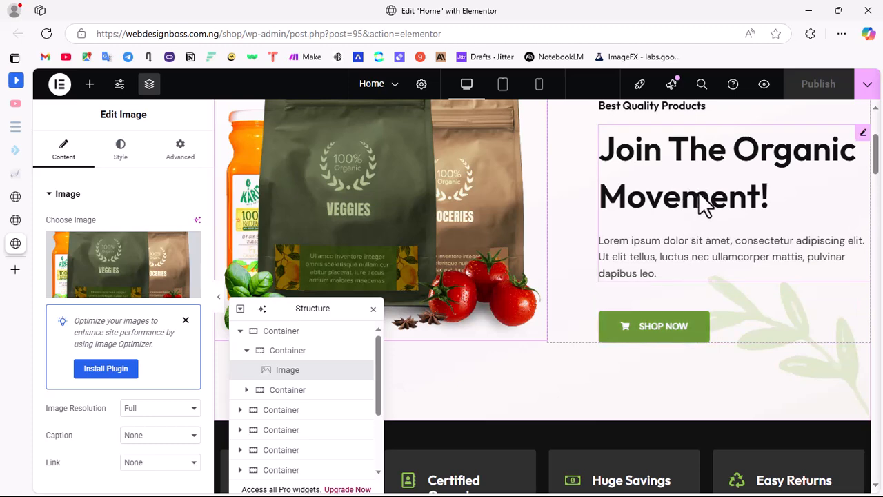
pyautogui.scroll(3, 702, 207)
pyautogui.scroll(-3, 672, 357)
# Step: Inspect the editable text of the hero's "Join The Organic Movement!" box and the "Best Quality Products" heading
pyautogui.click(629, 202)
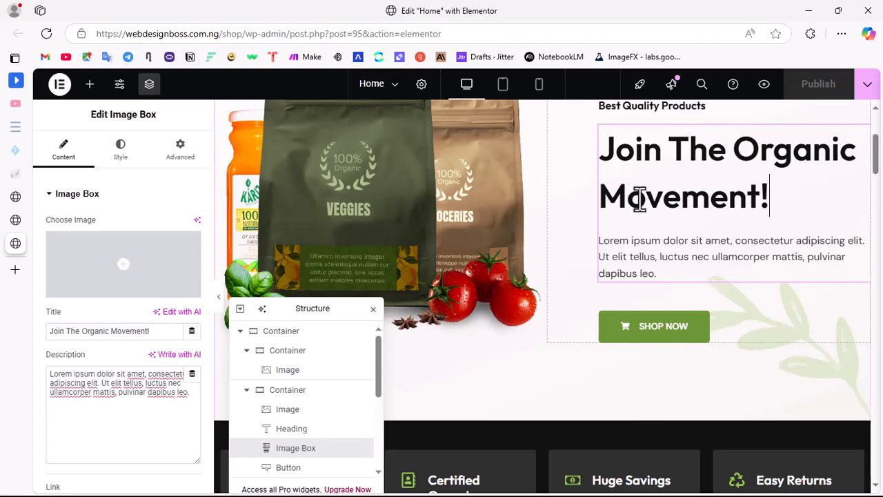
pyautogui.scroll(3, 634, 207)
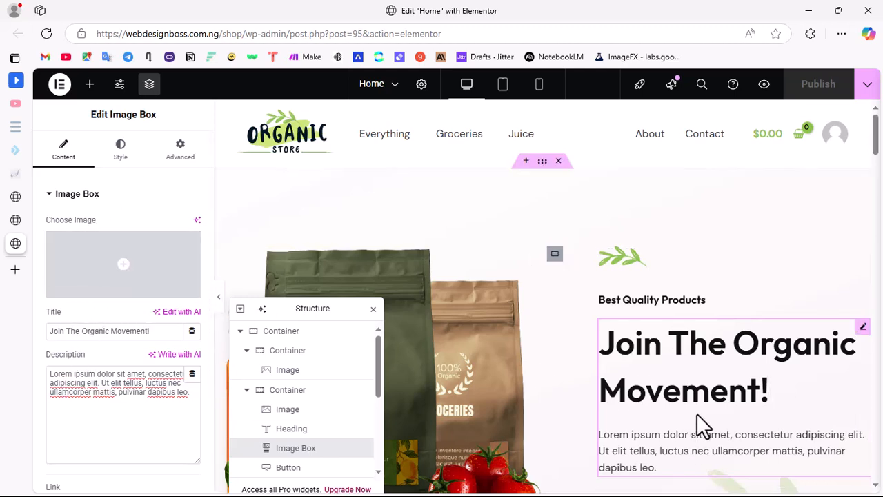
pyautogui.click(643, 302)
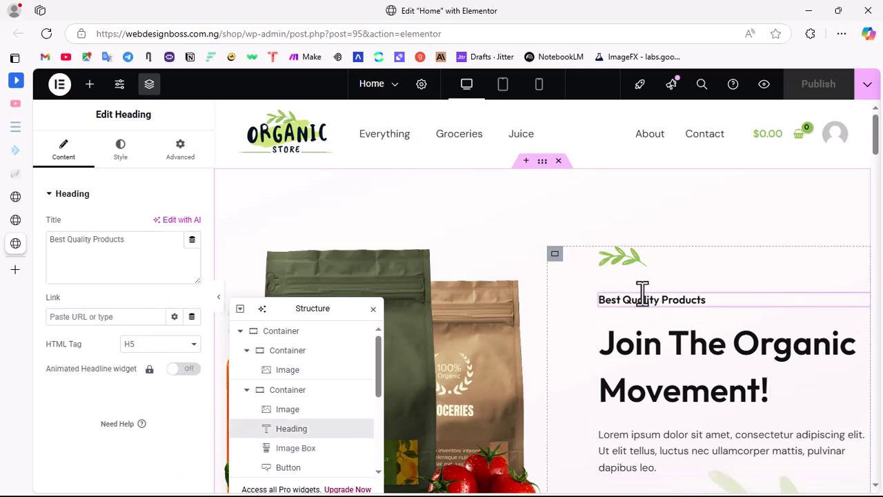
pyautogui.moveTo(132, 242); pyautogui.dragTo(52, 246)
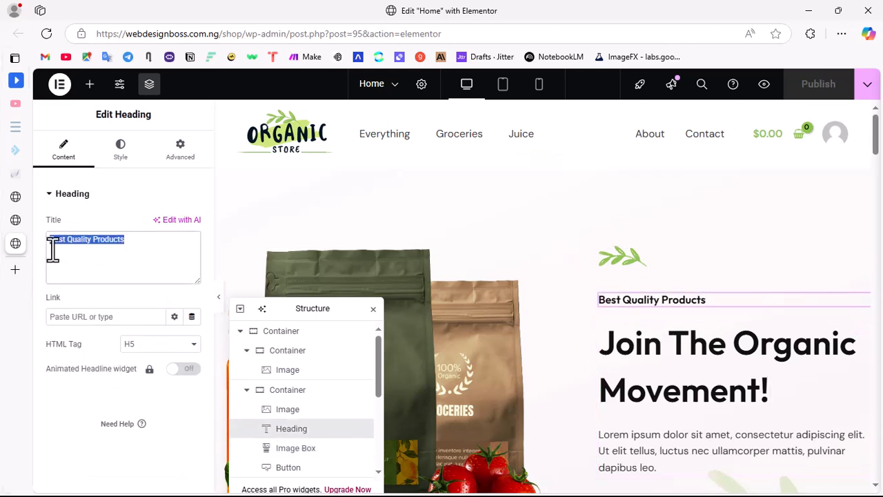
# Step: Replace the title of the hero's image box with "Shop for your healthy organic groceries"
pyautogui.click(706, 393)
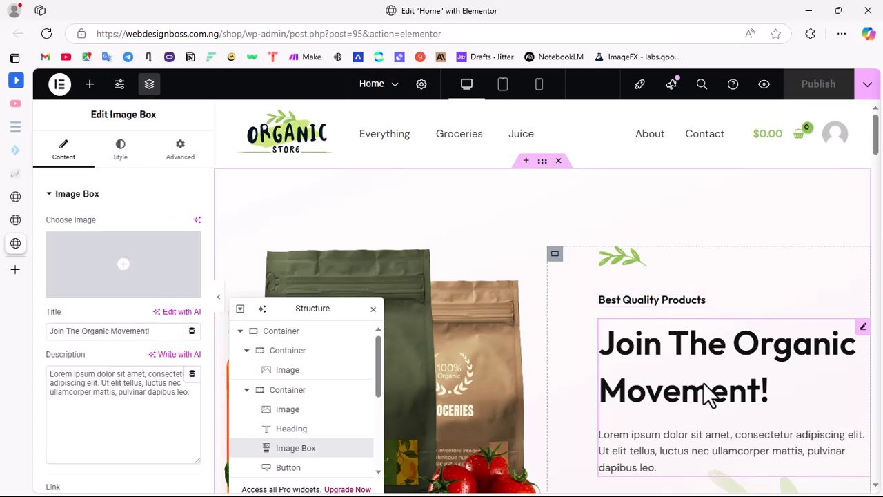
pyautogui.moveTo(51, 331); pyautogui.dragTo(153, 345)
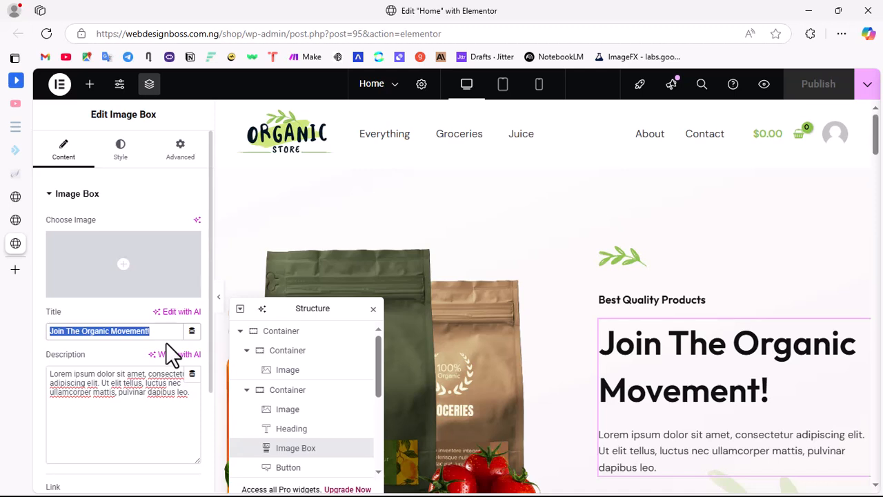
pyautogui.write('Shop your')
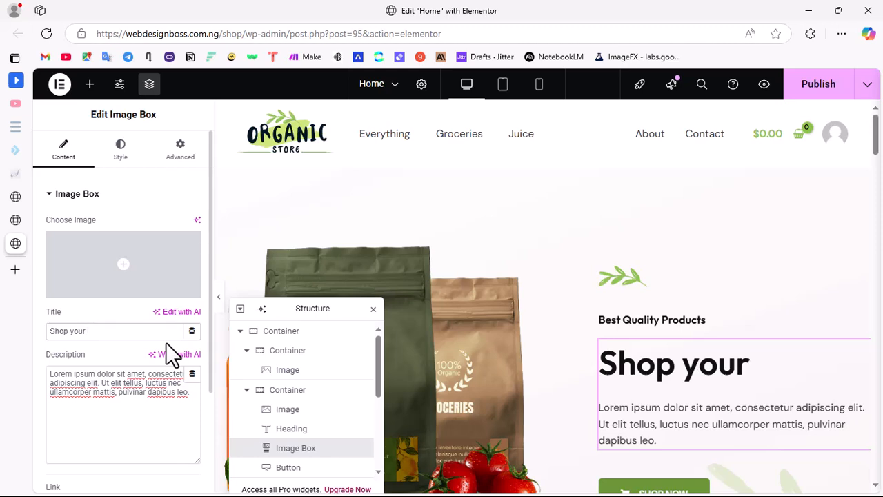
pyautogui.press('BackSpace')
pyautogui.press('BackSpace')
pyautogui.press('BackSpace')
pyautogui.press('BackSpace')
pyautogui.press('BackSpace')
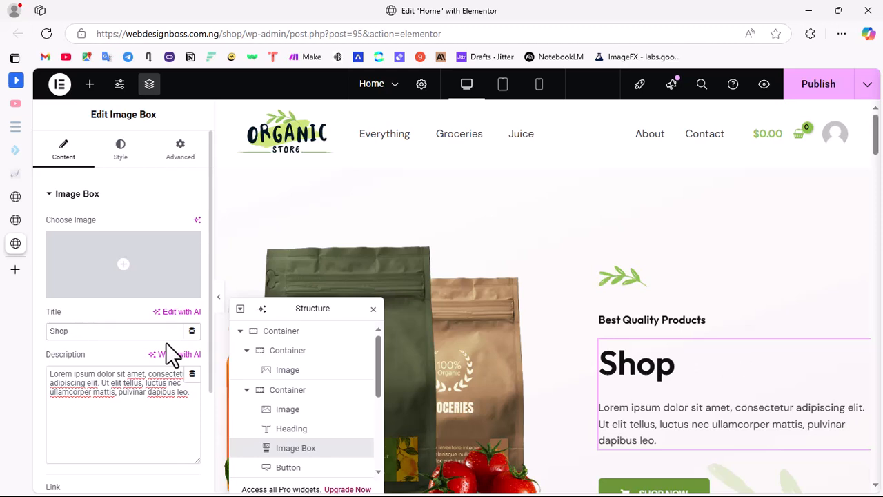
pyautogui.write('fro your ')
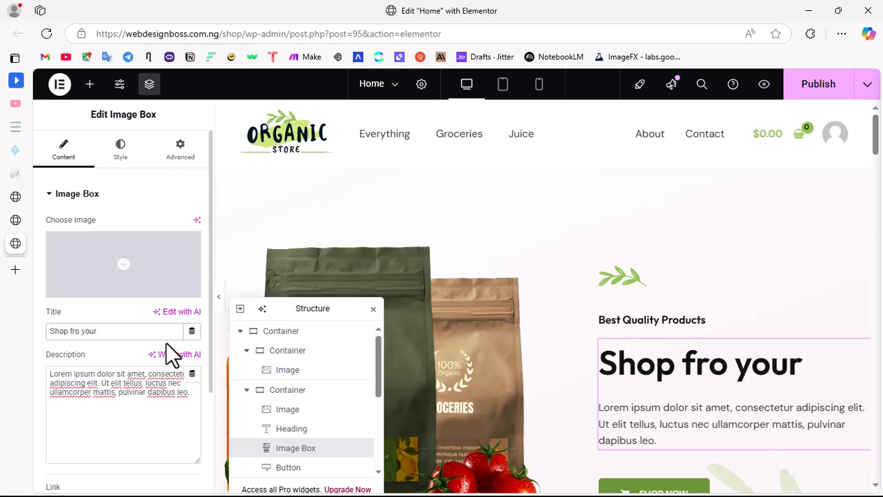
pyautogui.write('healthy')
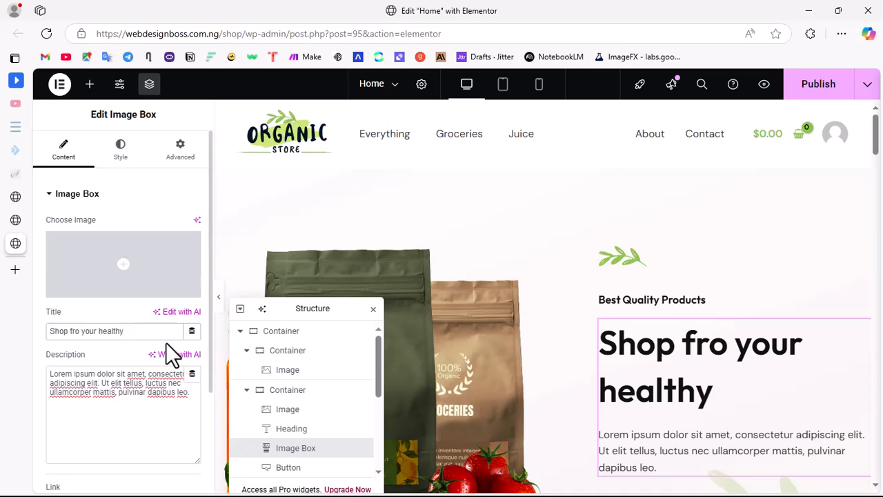
pyautogui.write(' organic f')
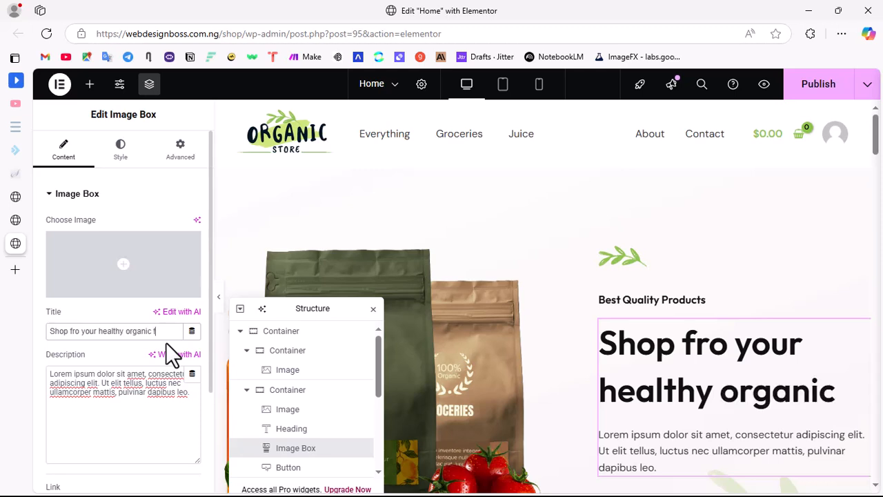
pyautogui.press('BackSpace')
pyautogui.write('groc')
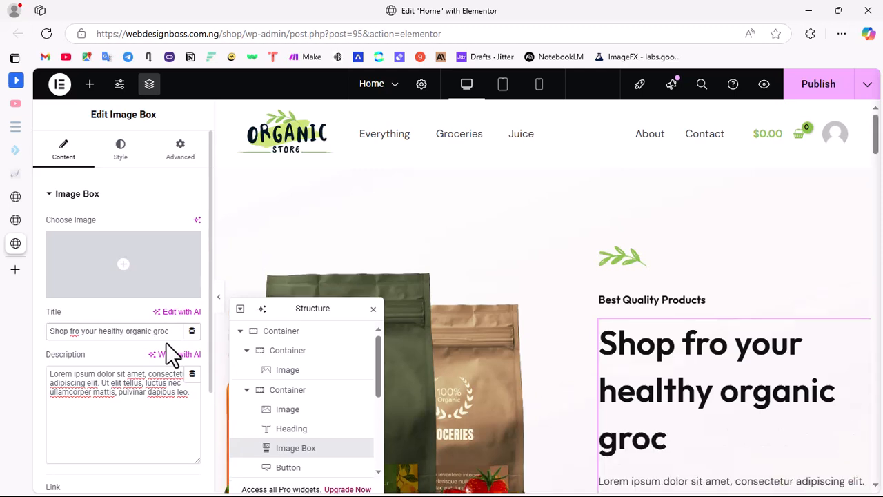
pyautogui.write('eries')
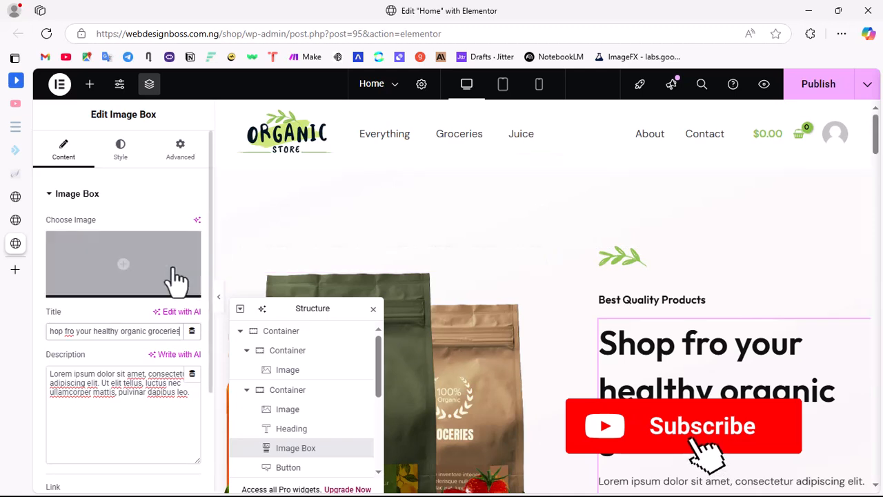
pyautogui.click(72, 331)
pyautogui.press('BackSpace')
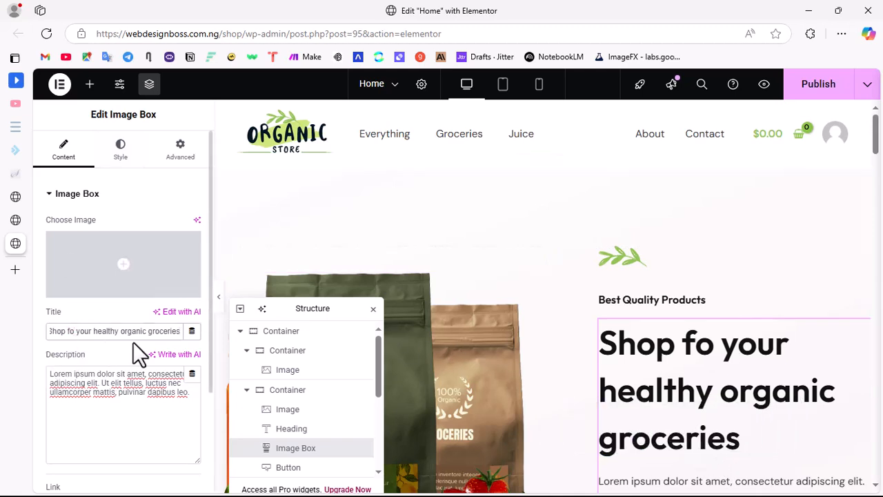
pyautogui.write('r')
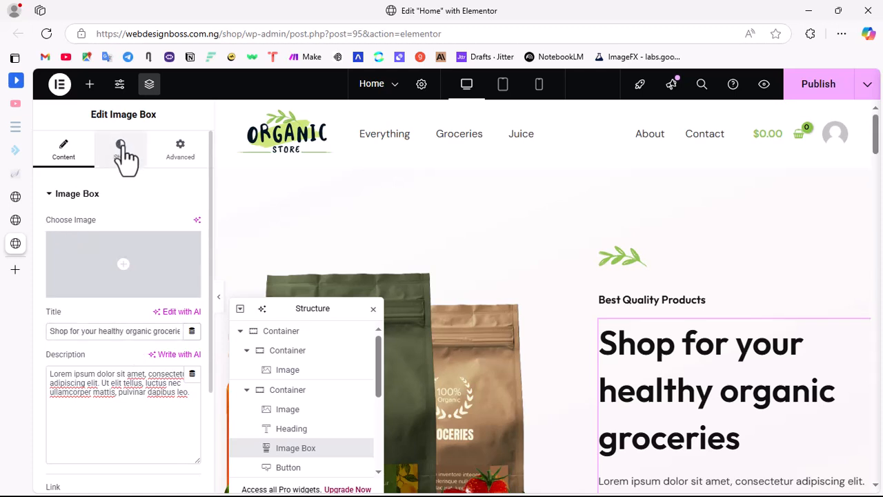
# Step: Set the hero image box's title color to the global color Theme Alternate Brand (#6a9739)
pyautogui.click(122, 152)
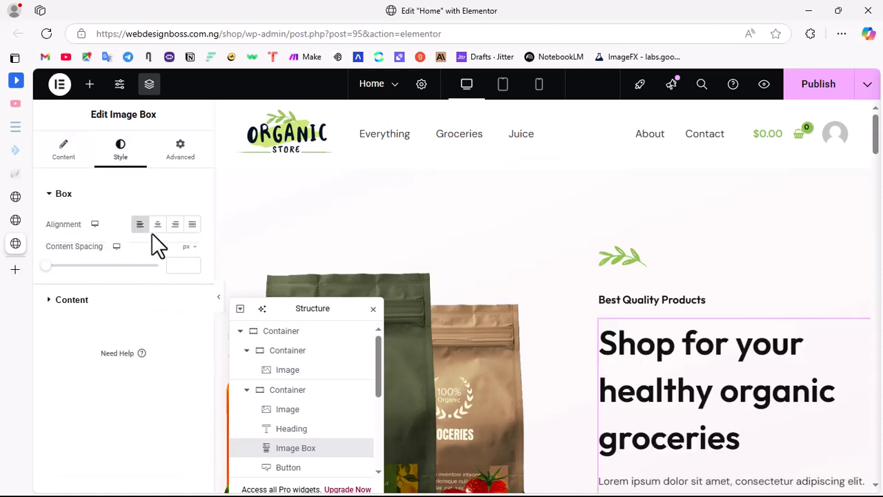
pyautogui.click(52, 152)
pyautogui.click(156, 408)
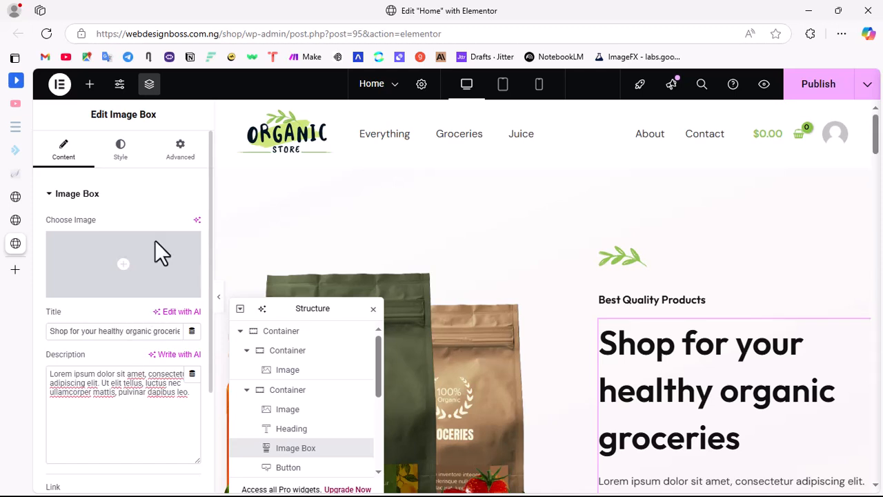
pyautogui.click(122, 153)
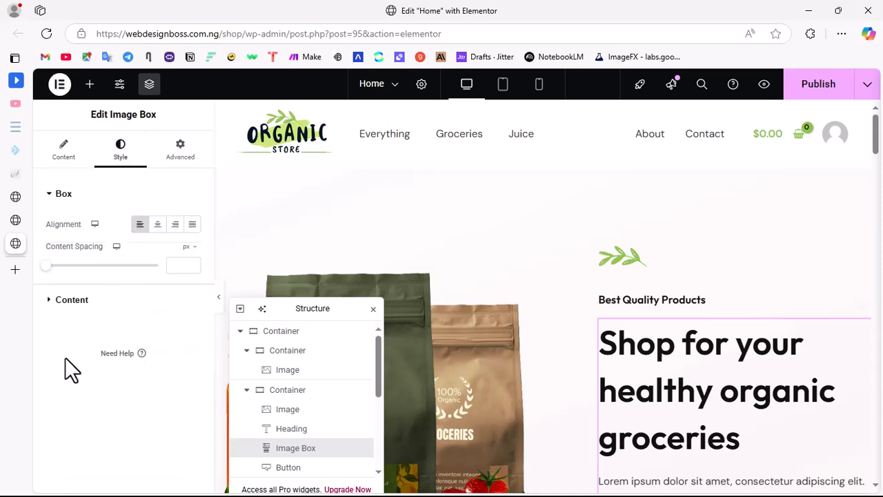
pyautogui.click(103, 309)
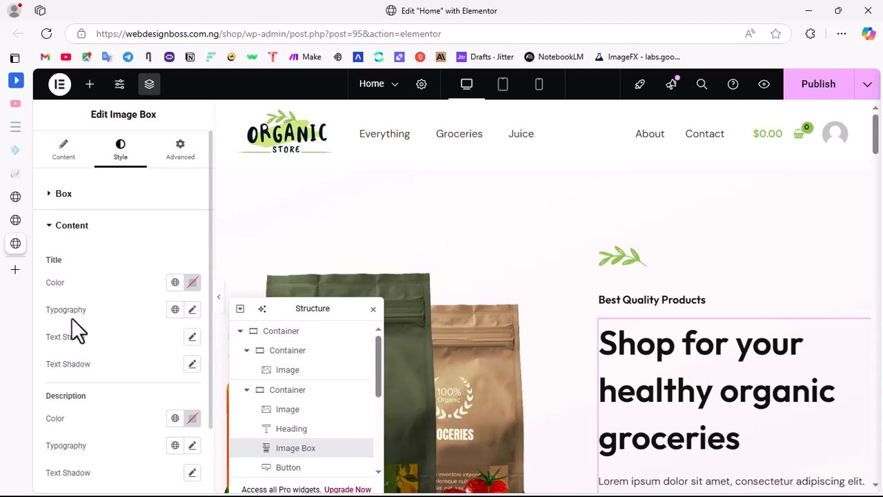
pyautogui.click(175, 283)
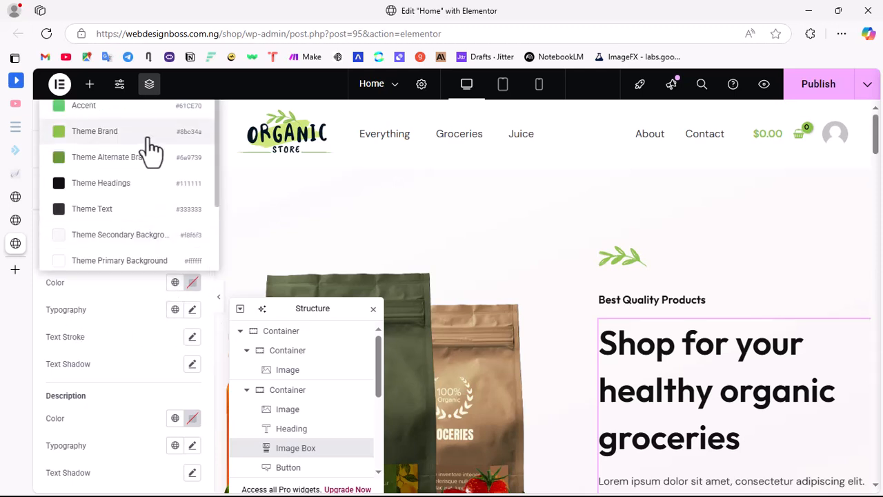
pyautogui.click(111, 155)
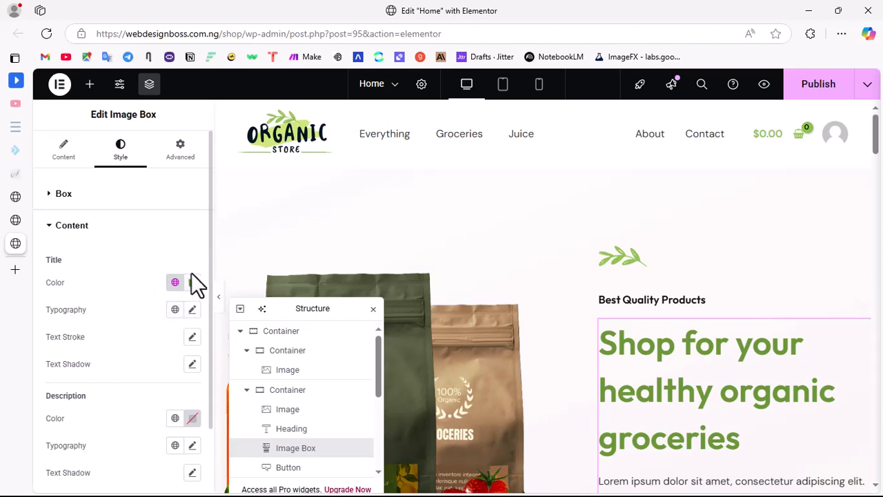
# Step: Set the hero image box title's font family to Playfair Display and its weight to 700 (Bold)
pyautogui.click(192, 310)
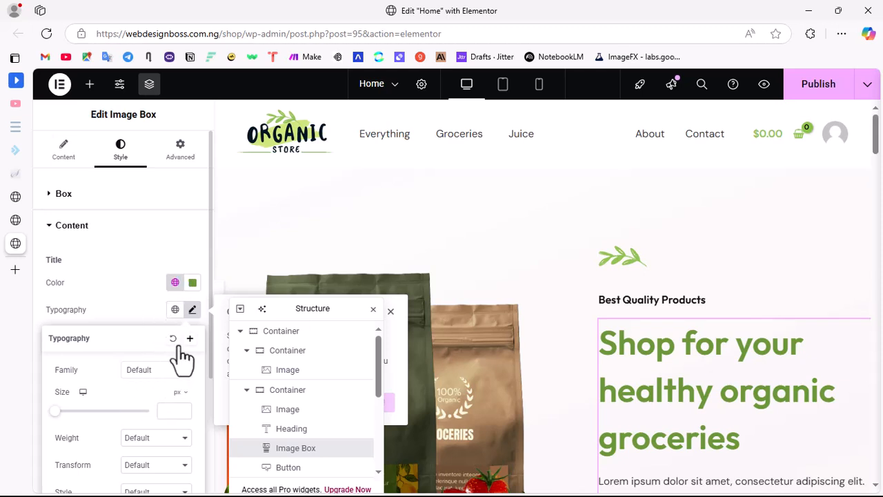
pyautogui.click(145, 376)
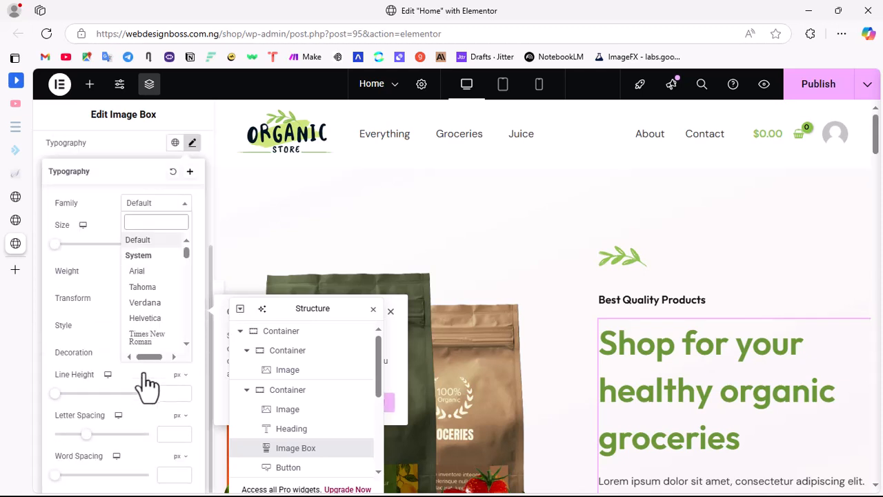
pyautogui.write('fair')
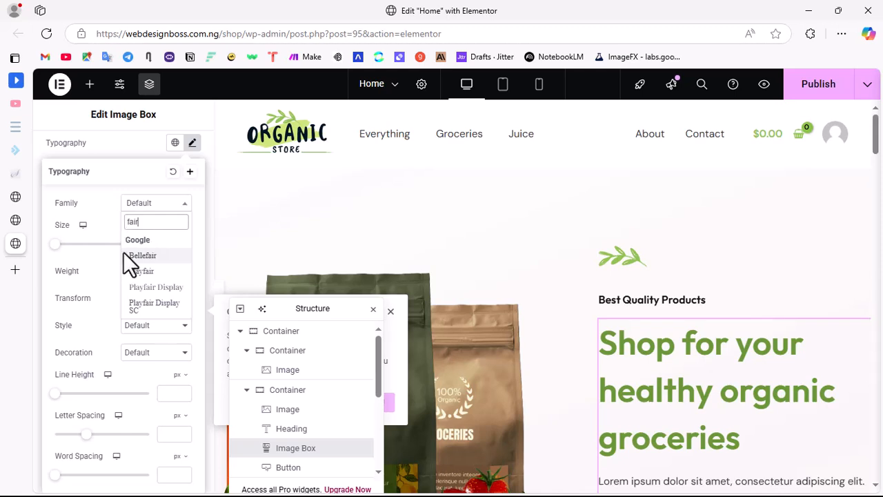
pyautogui.click(174, 302)
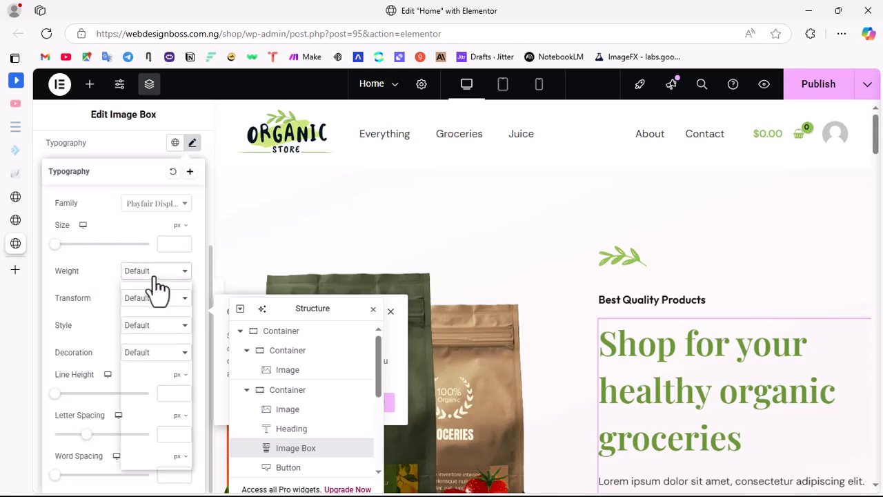
pyautogui.click(156, 275)
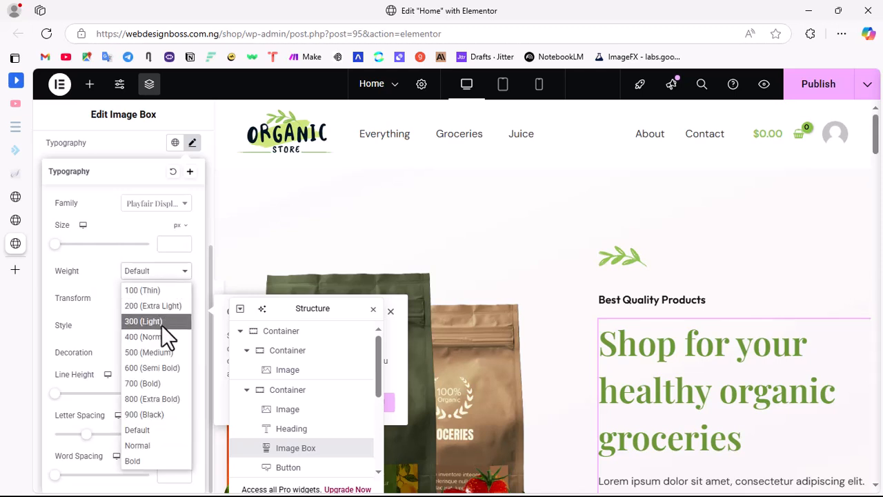
pyautogui.click(156, 385)
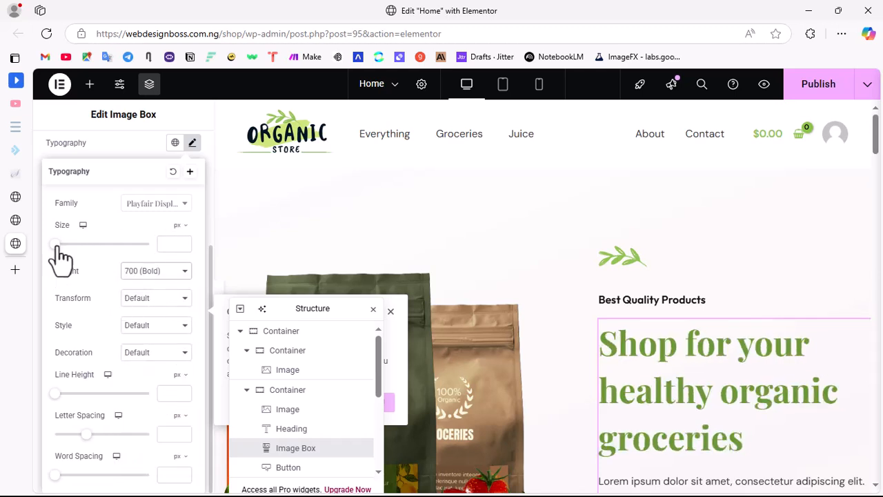
# Step: Set the hero image box title's font size to 60 px and its line height to 67 px
pyautogui.moveTo(58, 247); pyautogui.dragTo(89, 269)
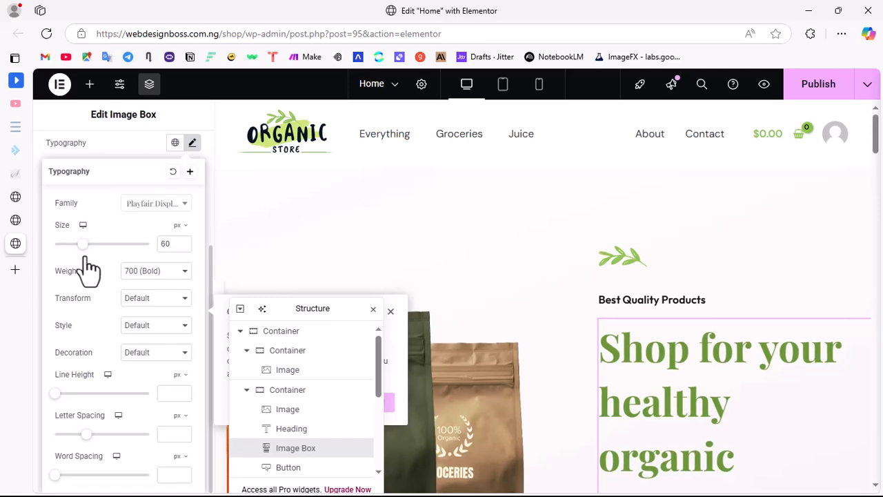
pyautogui.scroll(-3, 717, 359)
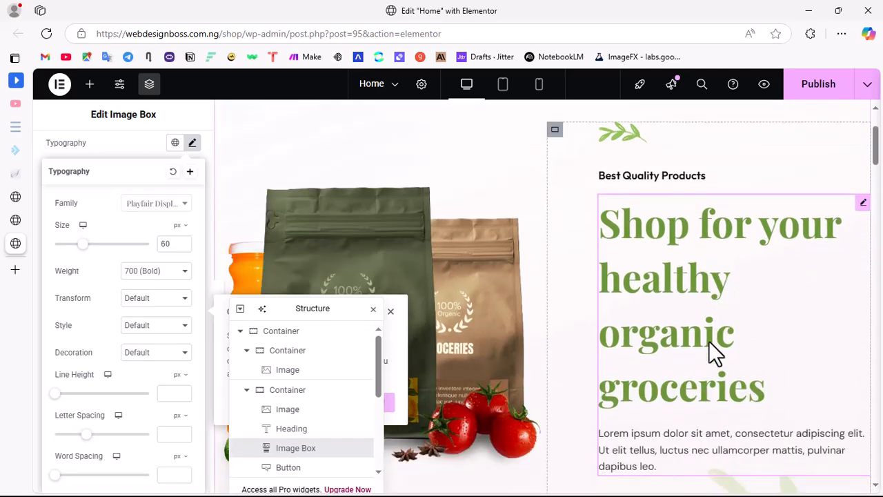
pyautogui.scroll(3, 706, 307)
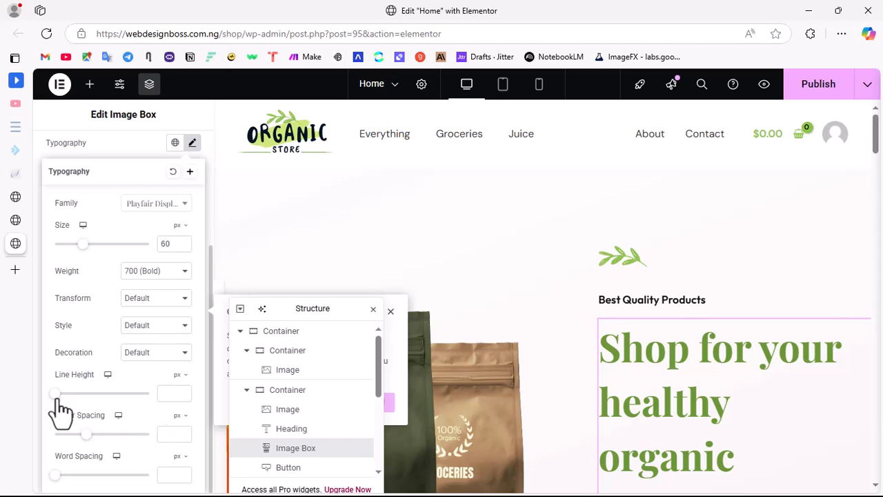
pyautogui.moveTo(57, 395); pyautogui.dragTo(107, 432)
pyautogui.moveTo(107, 434)
pyautogui.mouseDown()
pyautogui.moveTo(124, 453)
pyautogui.moveTo(122, 443)
pyautogui.mouseUp()
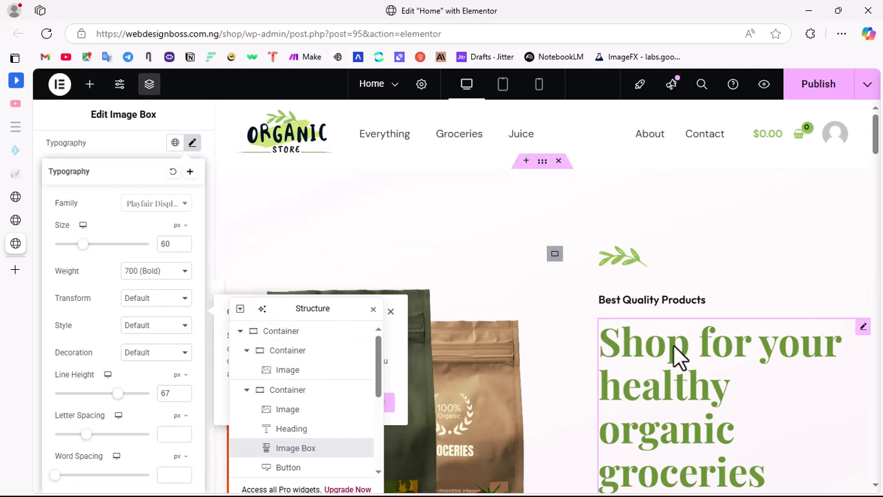
# Step: Inspect the editable description text of the hero's image box
pyautogui.scroll(-1, 621, 317)
pyautogui.scroll(-3, 657, 338)
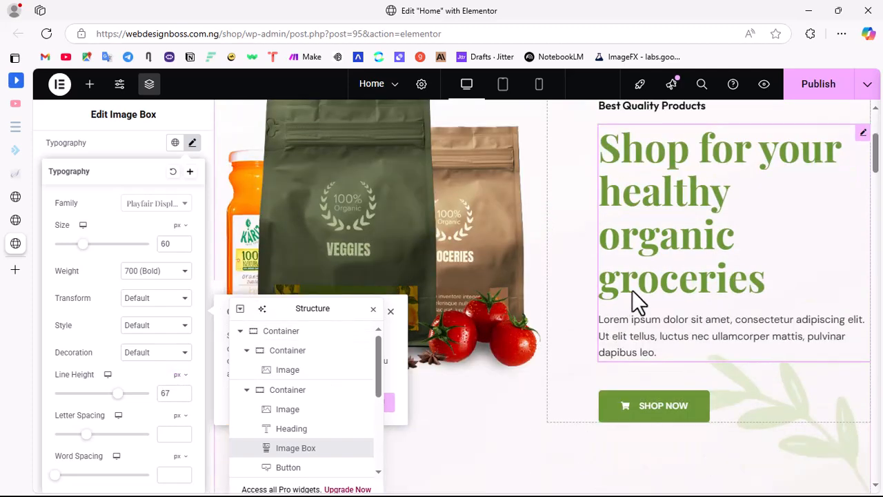
pyautogui.click(633, 336)
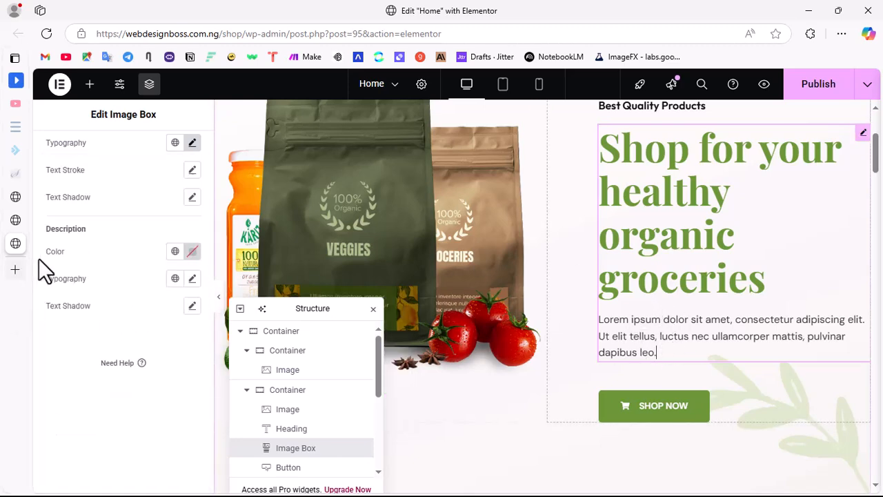
pyautogui.scroll(3, 108, 198)
pyautogui.click(63, 153)
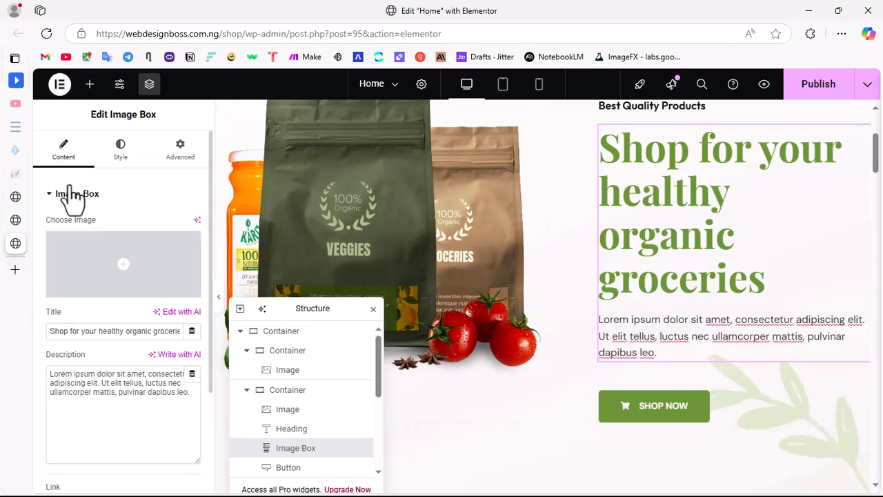
pyautogui.click(86, 392)
pyautogui.click(73, 394)
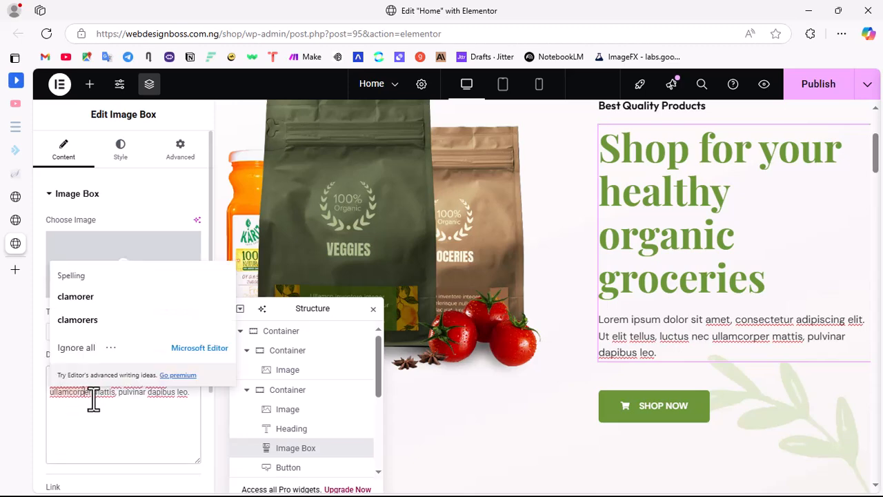
pyautogui.click(104, 422)
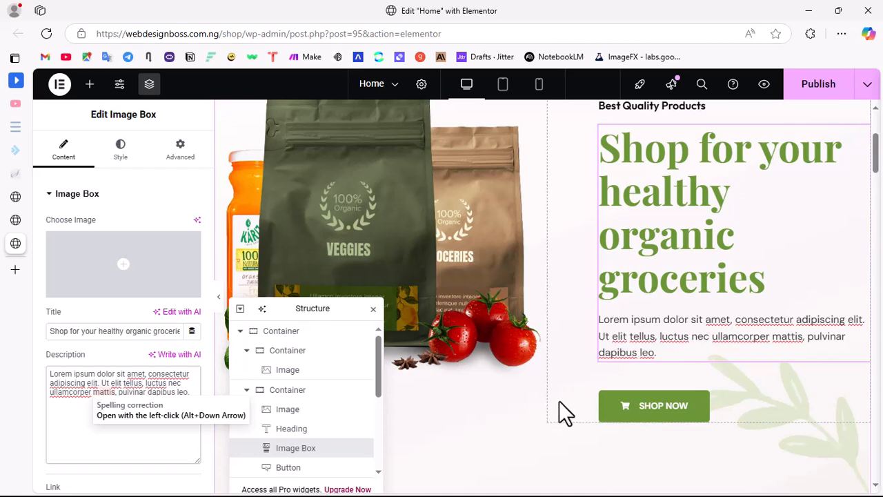
pyautogui.scroll(-1, 593, 366)
pyautogui.scroll(-3, 614, 341)
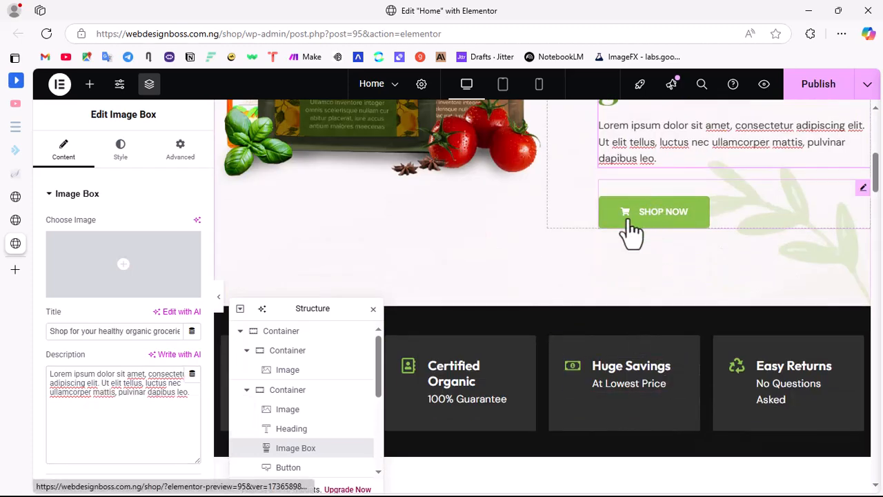
pyautogui.click(631, 222)
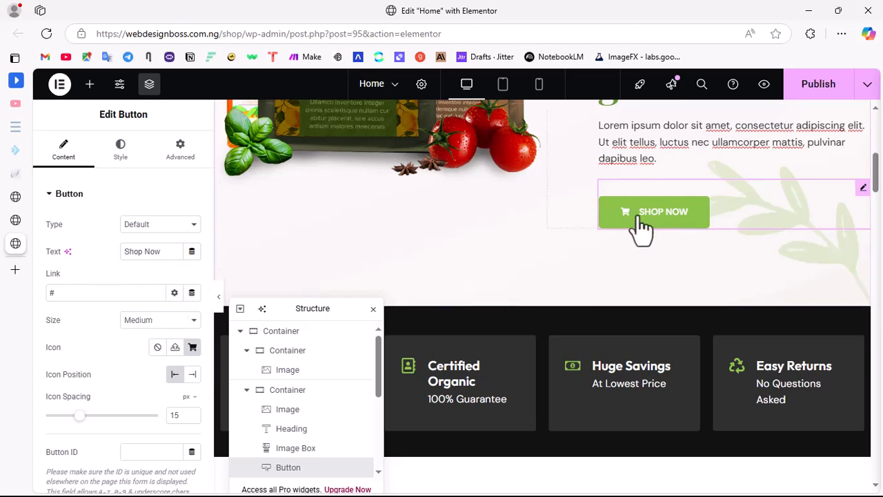
pyautogui.scroll(8, 659, 222)
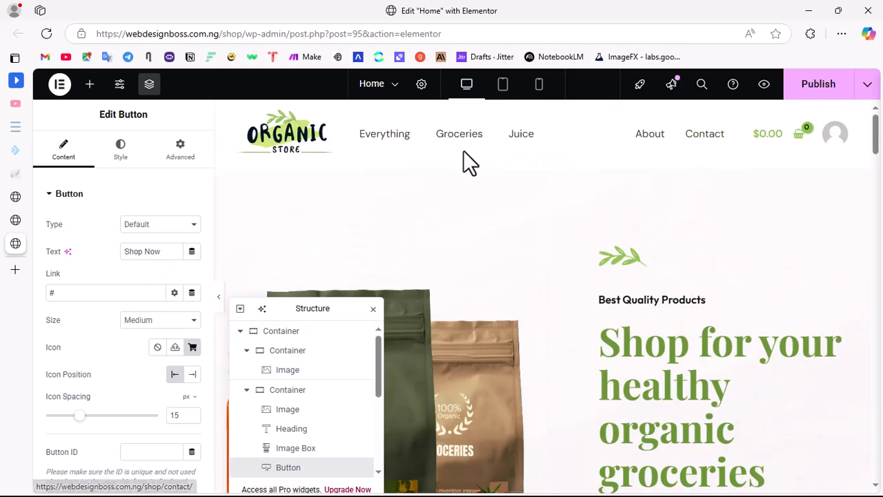
pyautogui.scroll(-5, 627, 312)
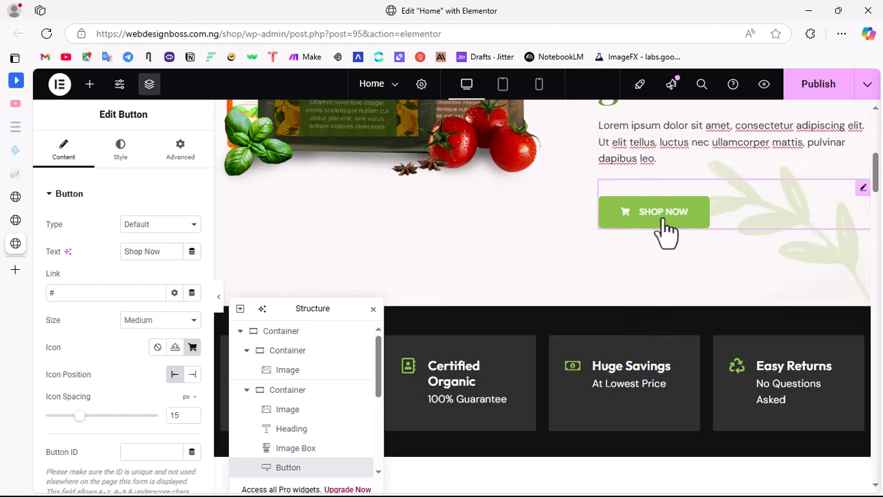
pyautogui.scroll(5, 472, 225)
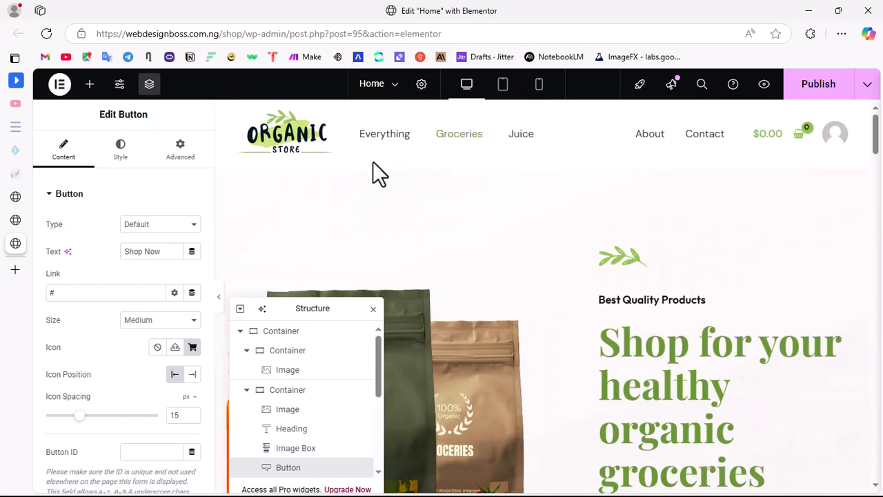
pyautogui.scroll(-5, 632, 414)
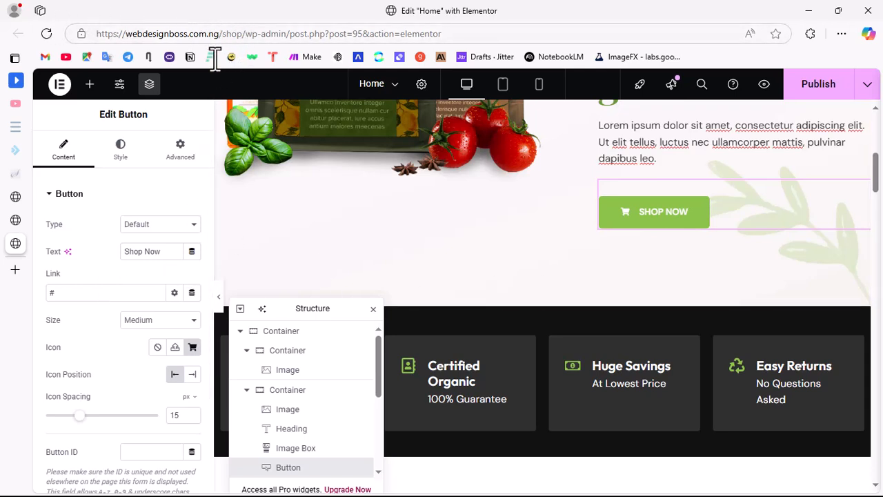
pyautogui.moveTo(249, 32); pyautogui.dragTo(93, 41)
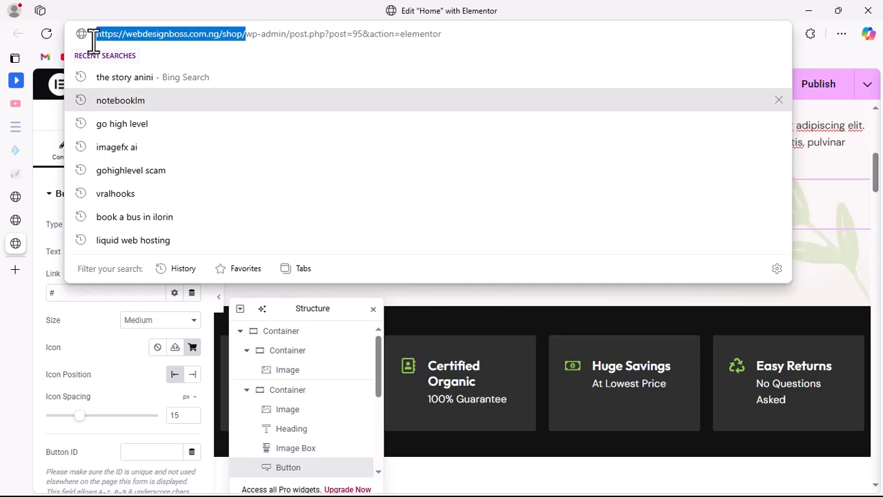
pyautogui.click(63, 302)
pyautogui.moveTo(63, 293); pyautogui.dragTo(48, 293)
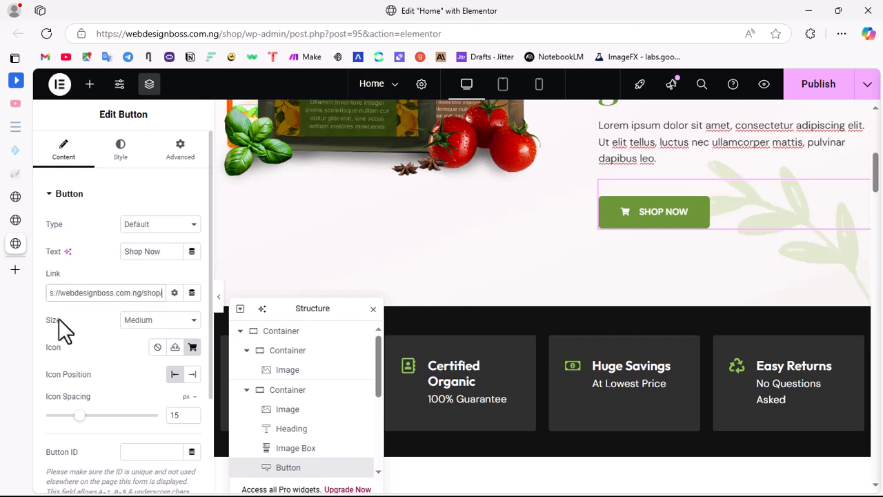
pyautogui.write('shop')
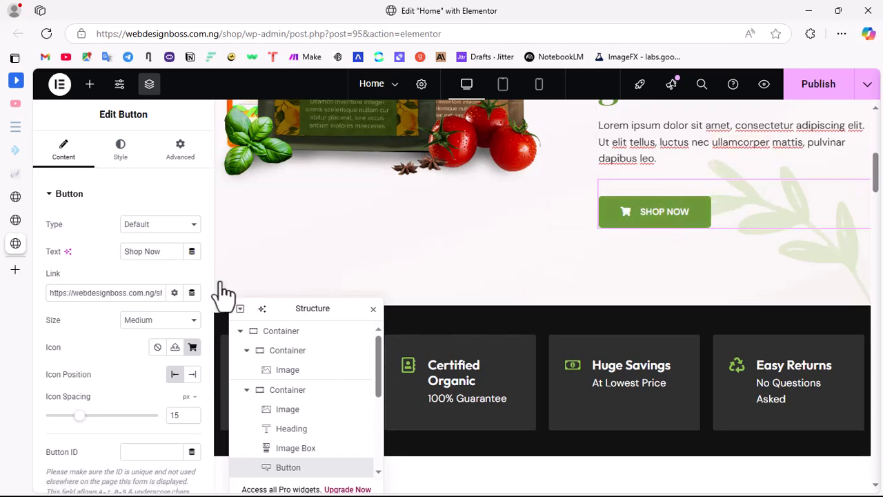
# Step: Replace the icon of the Free Shipping box with the three-wheeled truck from the icon library
pyautogui.scroll(-3, 585, 368)
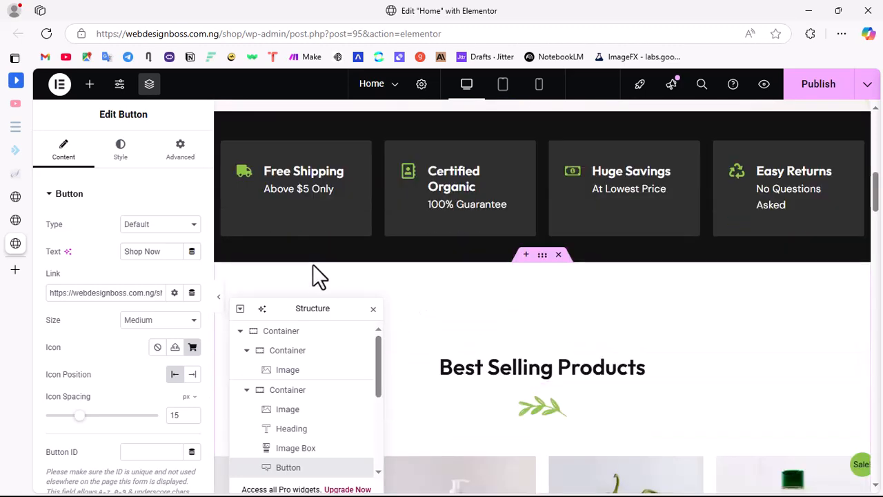
pyautogui.click(296, 181)
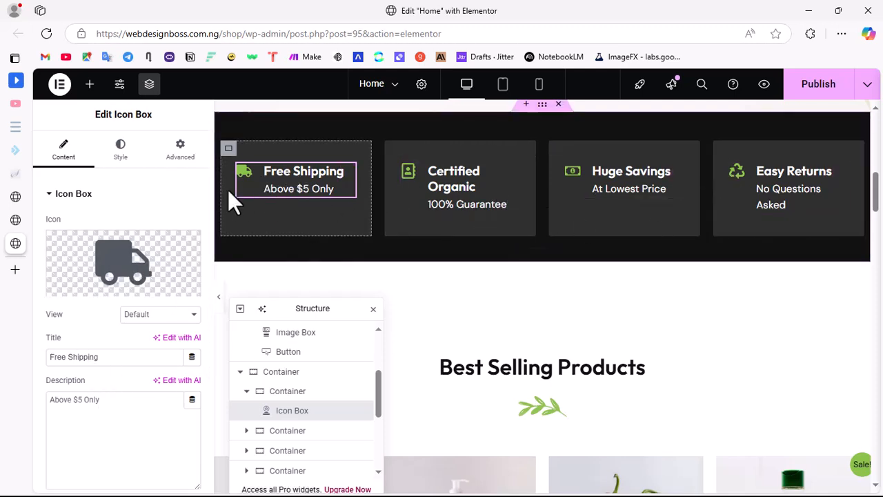
pyautogui.click(117, 251)
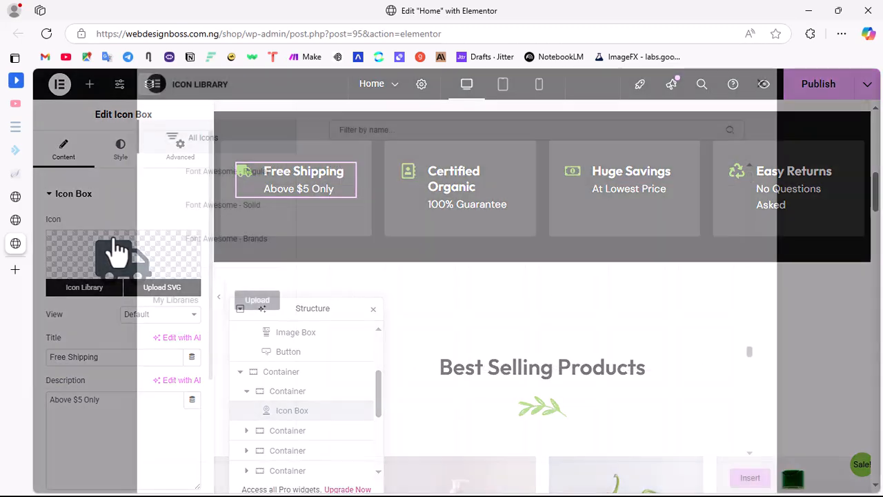
pyautogui.click(401, 133)
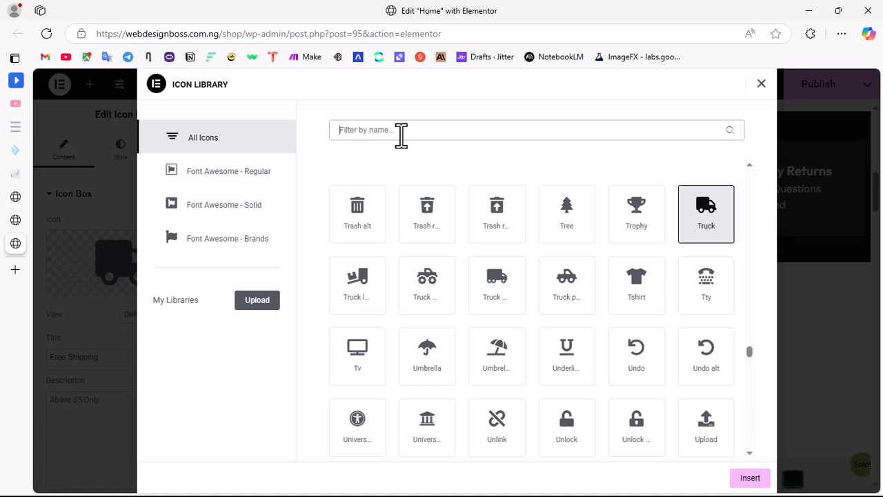
pyautogui.click(508, 291)
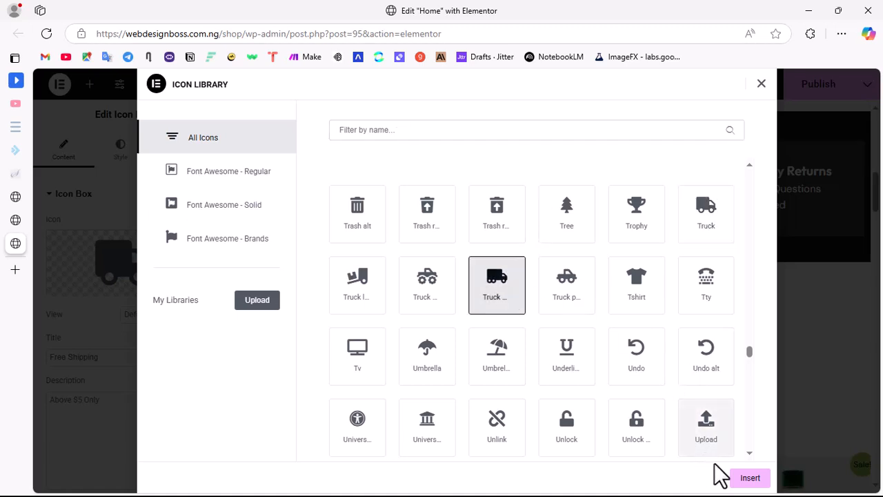
pyautogui.click(759, 483)
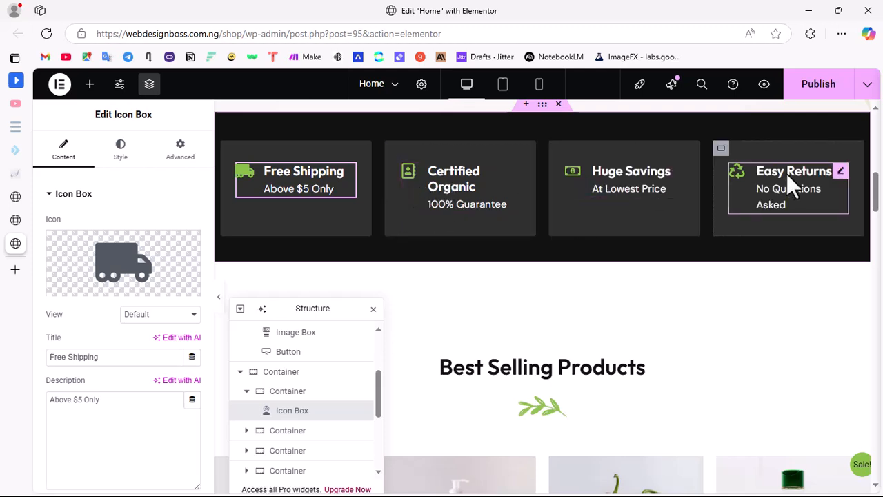
# Step: Inspect the Best Selling Products shortcode and the settings of the Fresh Vegetables box's Shop Now button
pyautogui.scroll(-5, 517, 214)
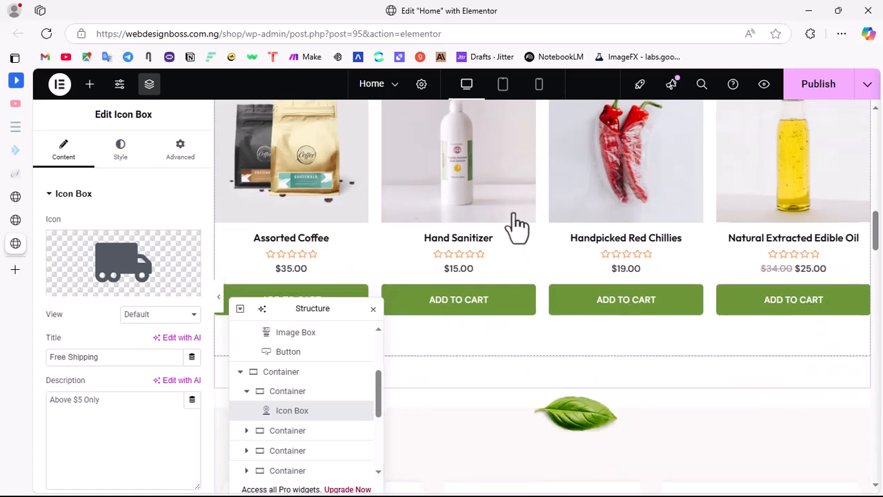
pyautogui.click(340, 193)
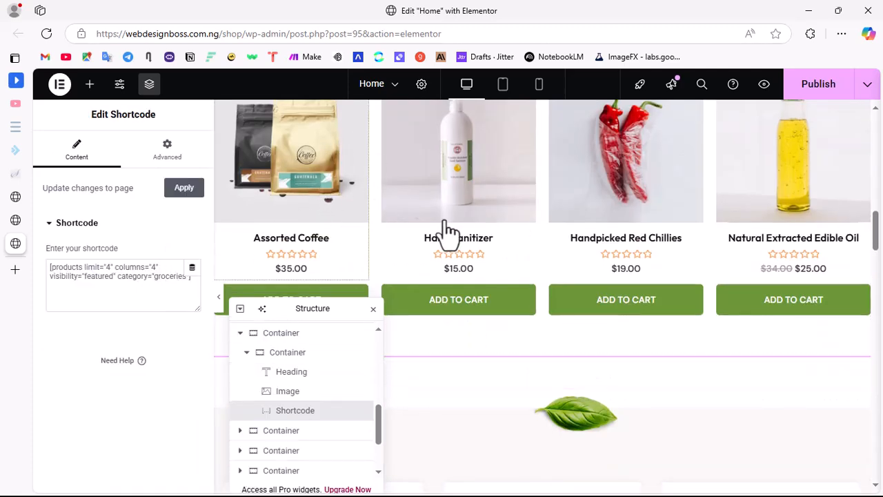
pyautogui.scroll(-2, 469, 248)
pyautogui.scroll(-4, 525, 235)
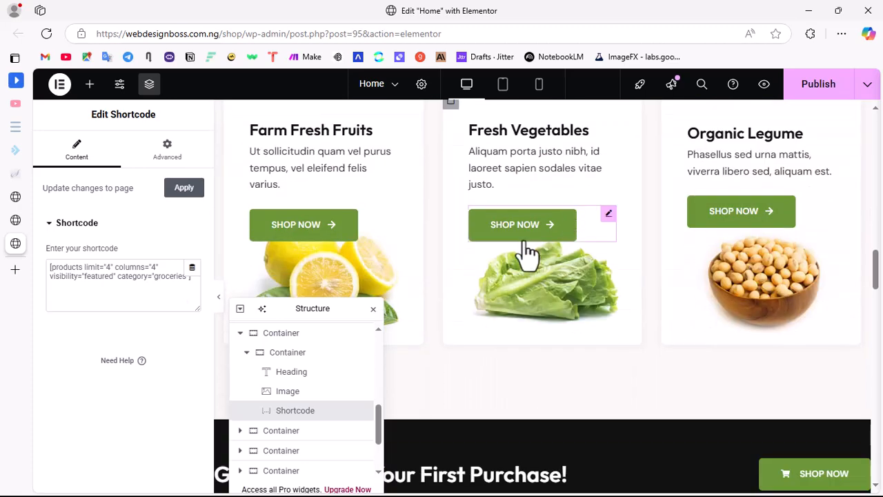
pyautogui.scroll(-6, 545, 269)
pyautogui.scroll(6, 538, 262)
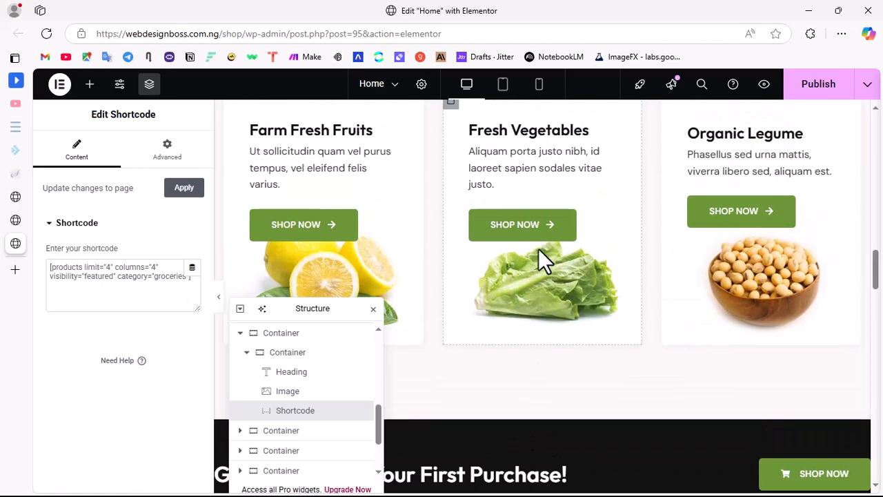
pyautogui.click(505, 238)
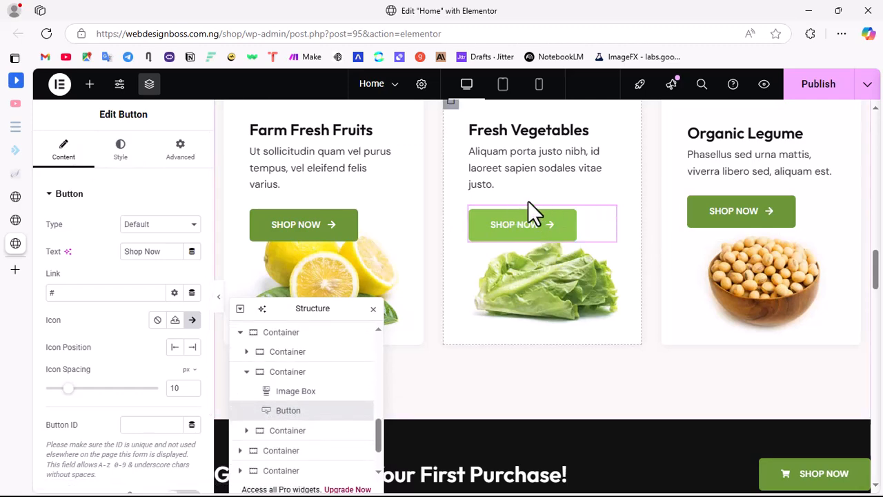
# Step: Copy the link of the hero's Shop Now button for reuse on the product category boxes
pyautogui.scroll(3, 525, 198)
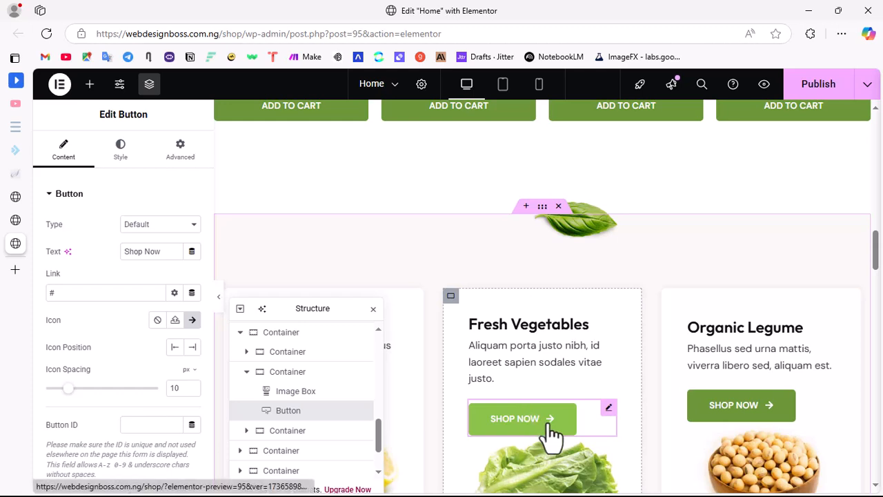
pyautogui.doubleClick(69, 294)
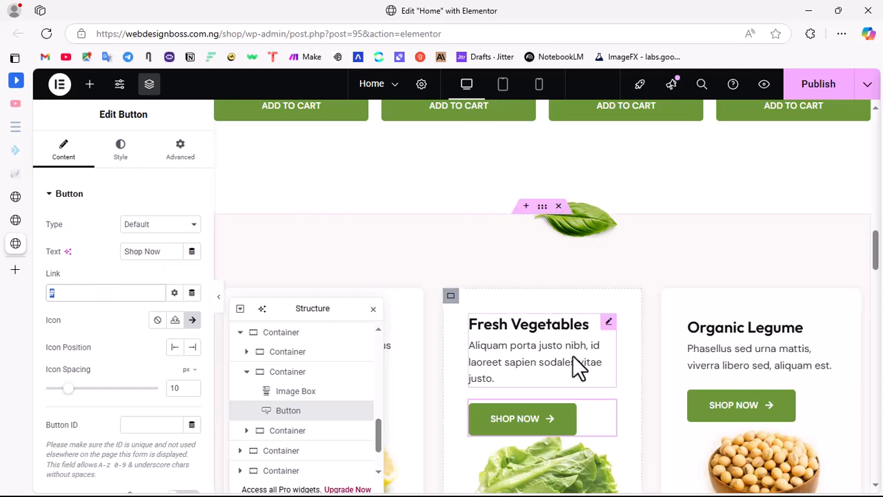
pyautogui.scroll(8, 636, 301)
pyautogui.scroll(3, 487, 319)
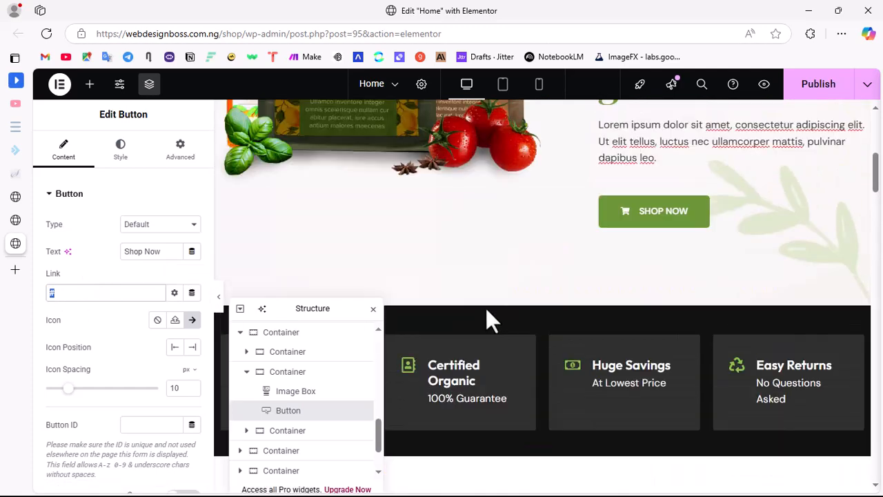
pyautogui.scroll(-2, 538, 316)
pyautogui.scroll(2, 570, 299)
pyautogui.click(663, 219)
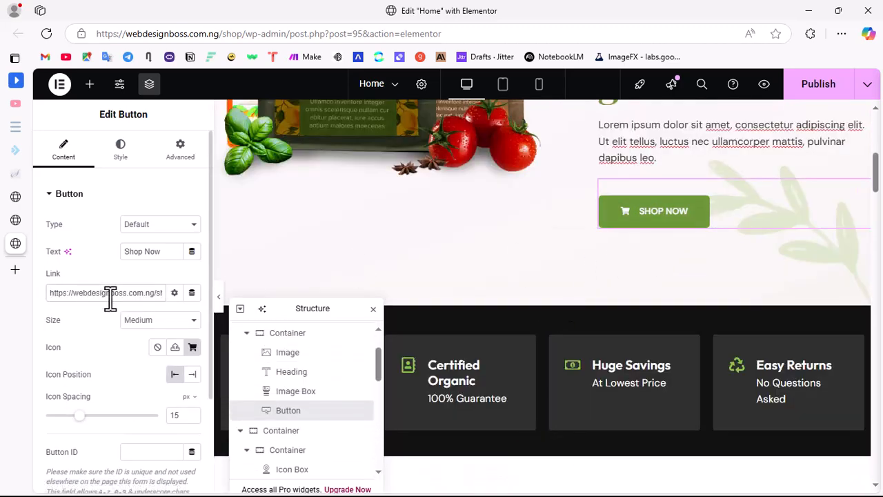
pyautogui.scroll(-10, 465, 317)
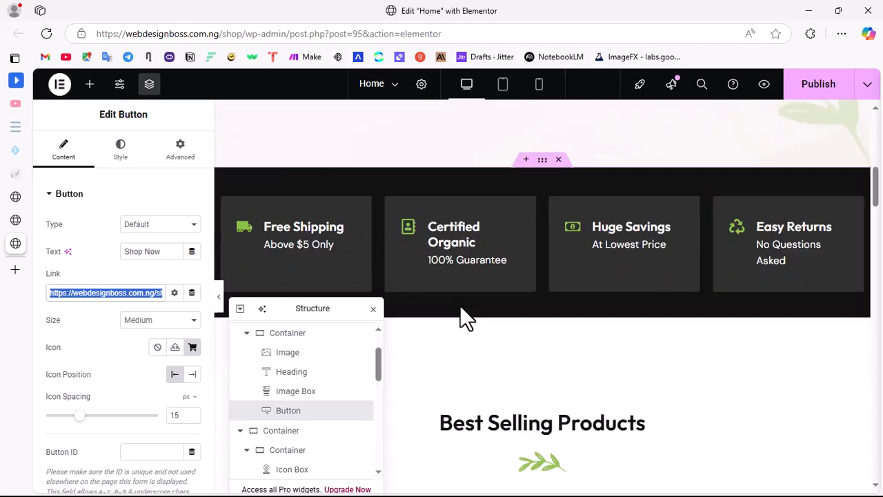
pyautogui.scroll(-6, 469, 238)
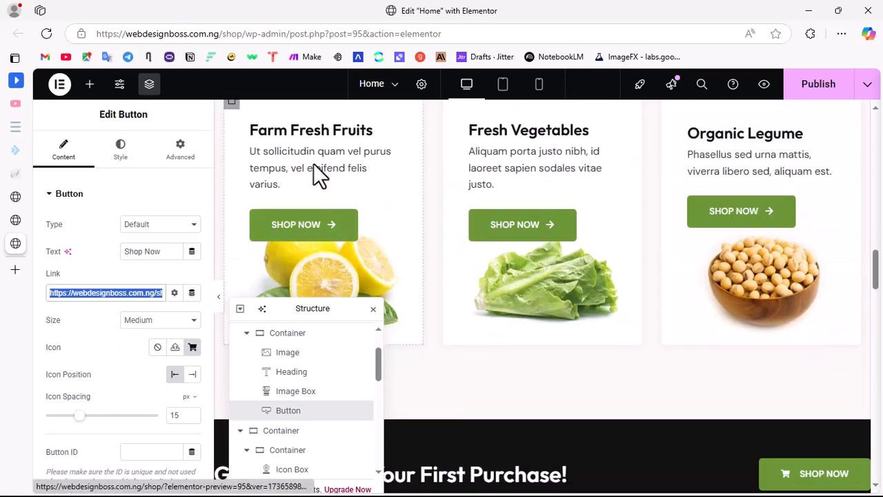
pyautogui.click(315, 230)
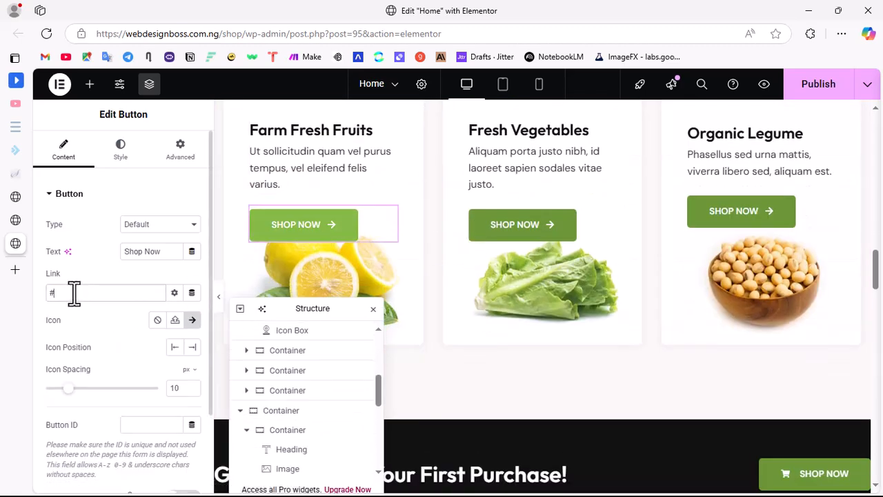
pyautogui.moveTo(73, 294); pyautogui.dragTo(40, 286)
pyautogui.hotkey('ctrl', 'v')
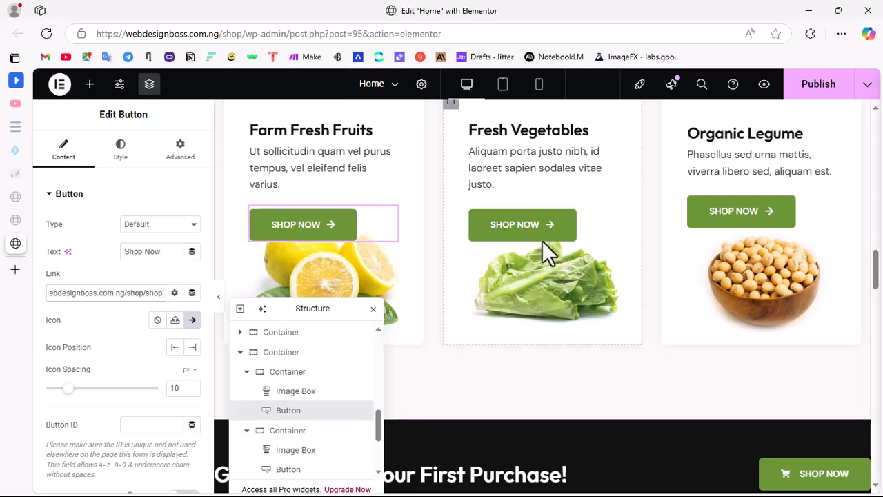
pyautogui.moveTo(71, 295); pyautogui.dragTo(23, 305)
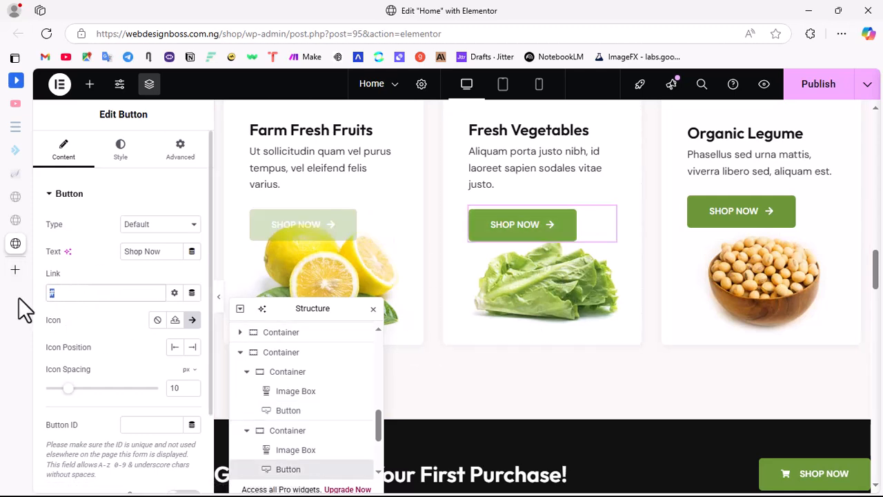
pyautogui.hotkey('ctrl', 'v')
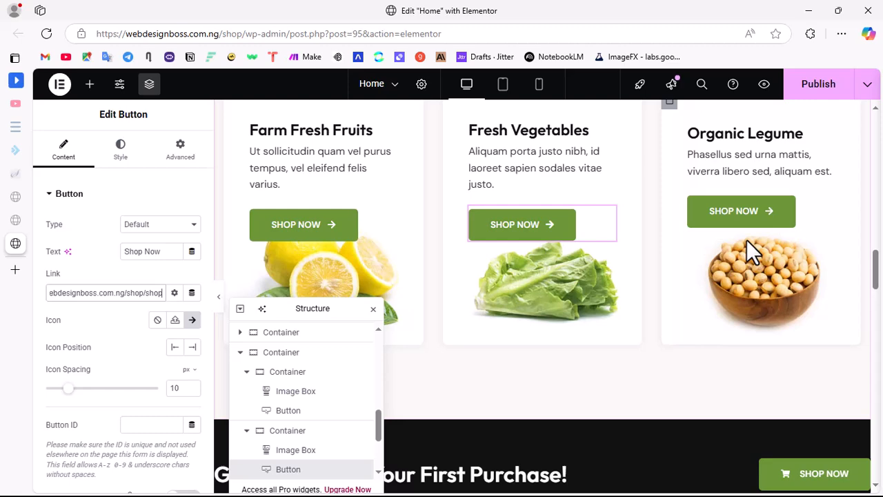
pyautogui.click(724, 209)
pyautogui.moveTo(110, 288); pyautogui.dragTo(30, 299)
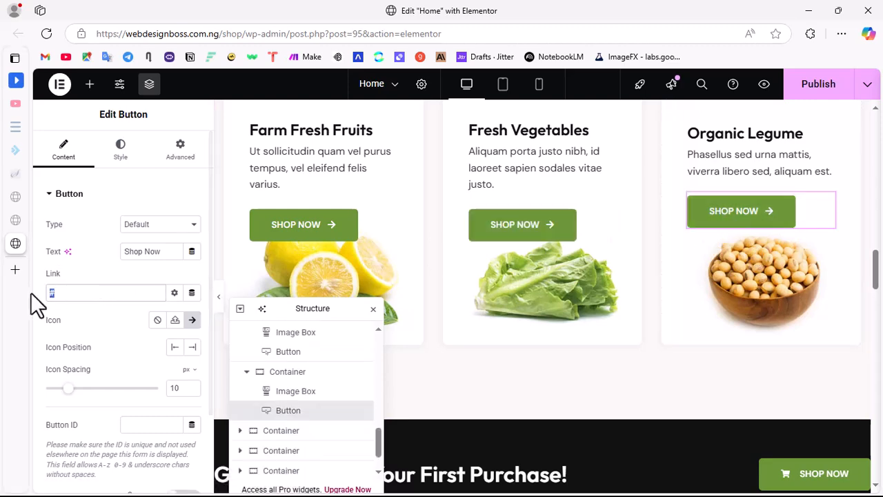
pyautogui.write('https://webdesignboss.com.ng/shop/shop')
pyautogui.scroll(-3, 483, 303)
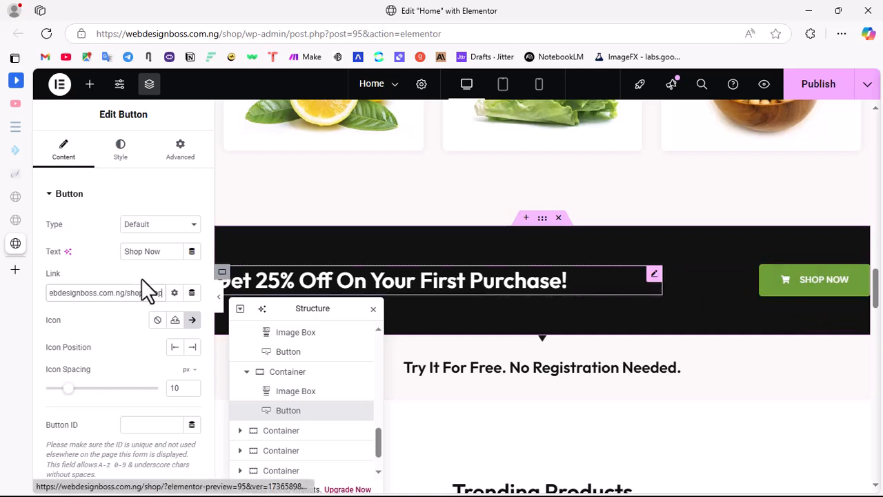
pyautogui.click(220, 305)
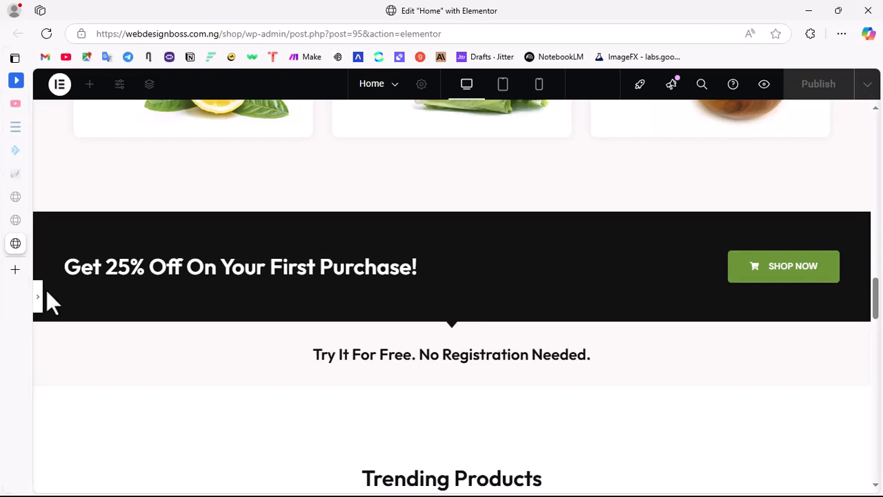
pyautogui.click(674, 283)
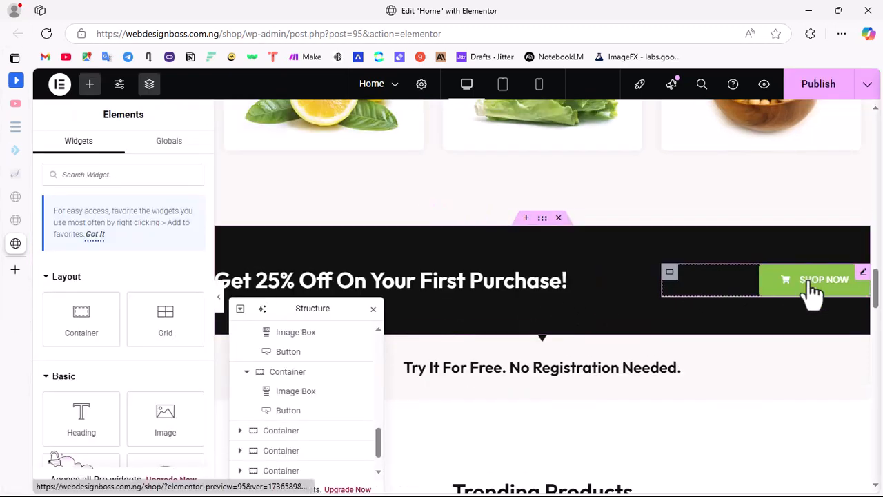
pyautogui.click(814, 293)
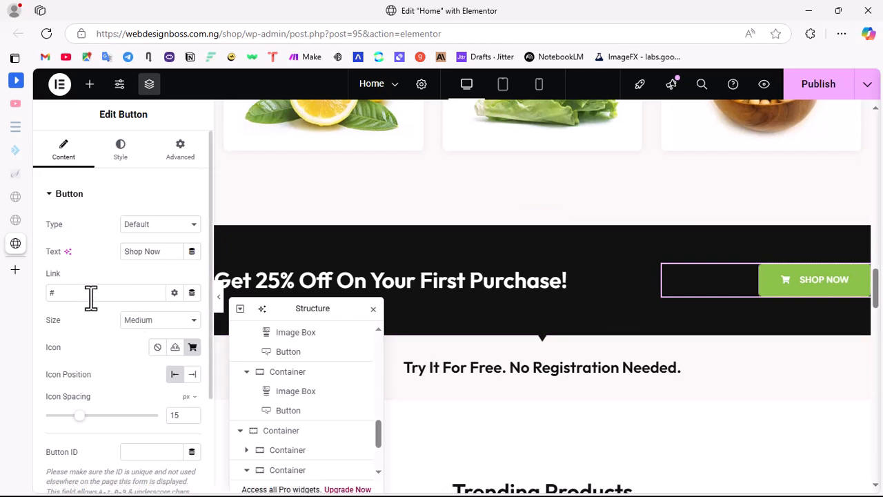
pyautogui.press('BackSpace')
pyautogui.write('https://webdesignboss.com.ng/shop/shop')
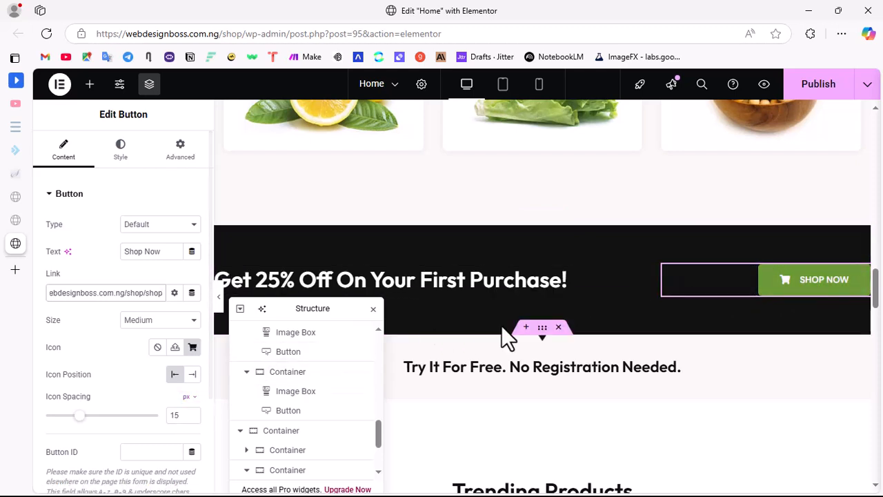
# Step: Inspect the item alignment settings of the banner button's container and the title of the heading below the banner
pyautogui.click(669, 274)
pyautogui.scroll(-4, 138, 293)
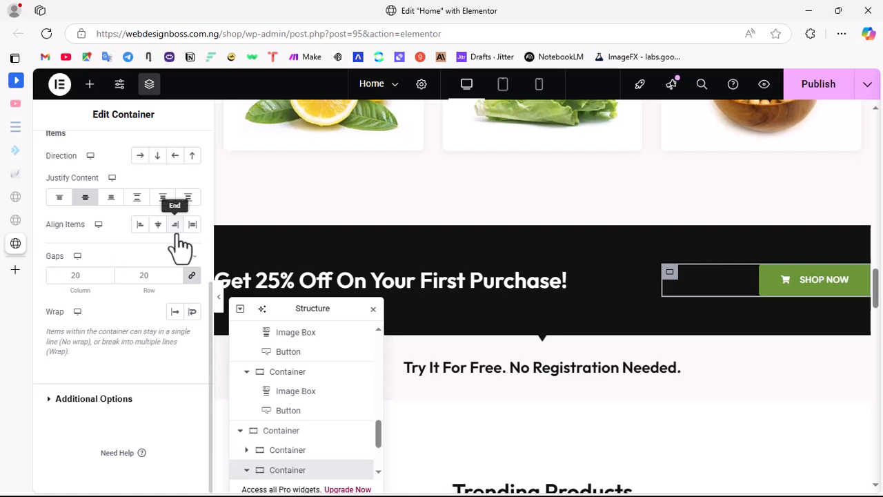
pyautogui.scroll(-3, 558, 290)
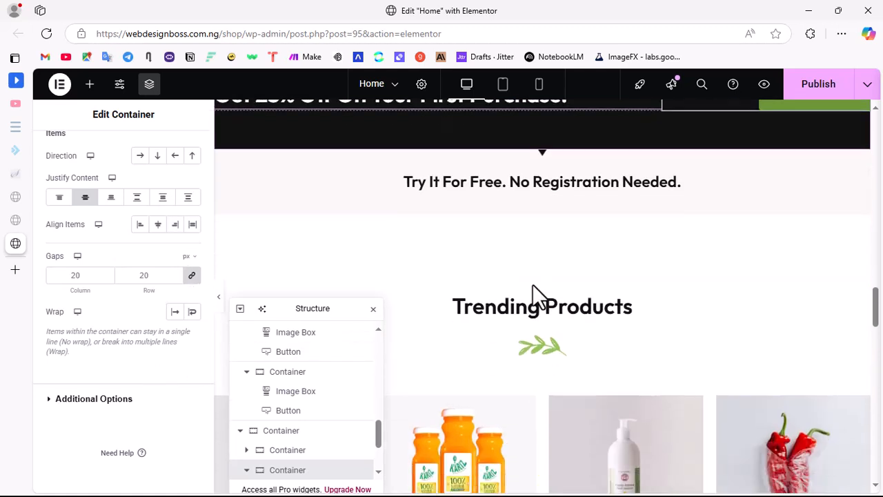
pyautogui.click(476, 179)
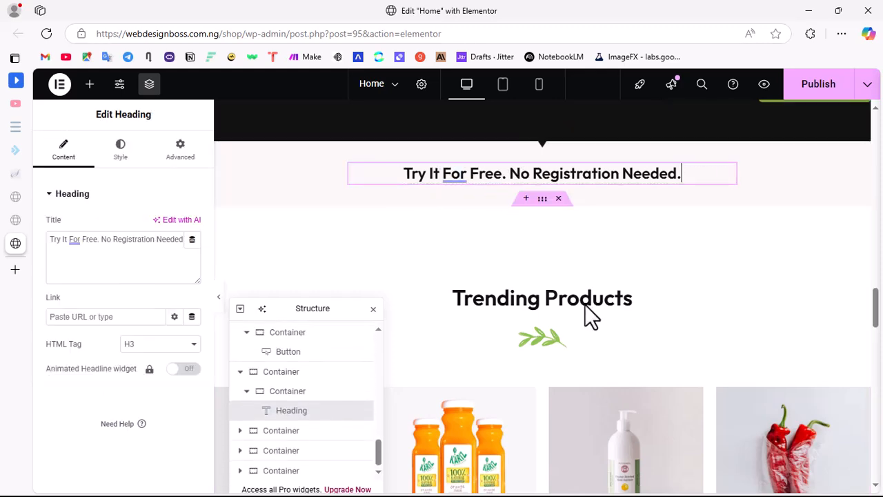
# Step: Review the Trending Products, Customers Reviews, Deal Of The Day and Featured Brands sections of the page
pyautogui.scroll(-3, 579, 345)
pyautogui.scroll(-3, 493, 325)
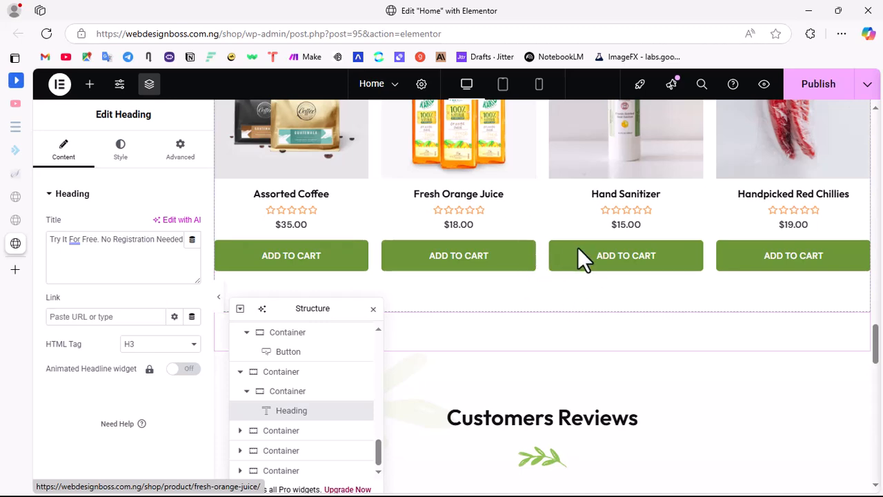
pyautogui.scroll(-10, 580, 256)
pyautogui.scroll(5, 544, 285)
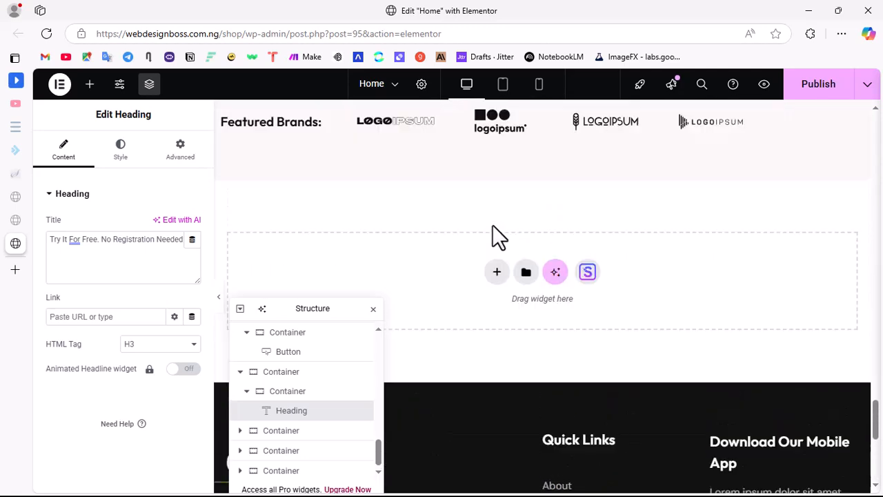
pyautogui.scroll(1, 483, 234)
pyautogui.scroll(5, 407, 203)
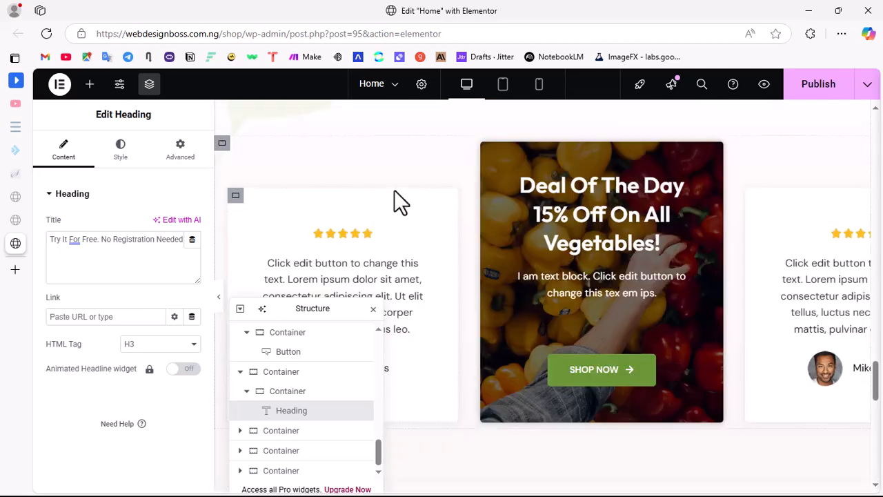
pyautogui.scroll(-3, 548, 338)
pyautogui.scroll(-3, 467, 297)
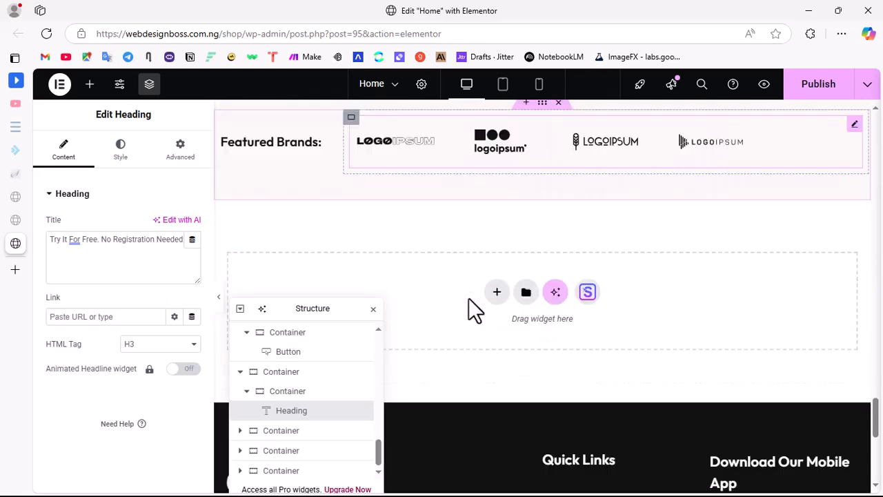
# Step: Open the Featured Brands logo gallery for editing and start adding image files from the computer
pyautogui.click(403, 130)
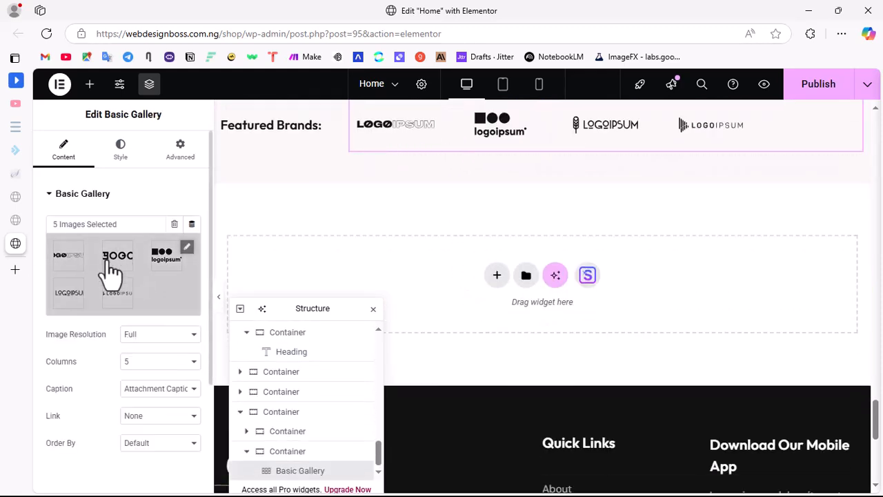
pyautogui.click(142, 293)
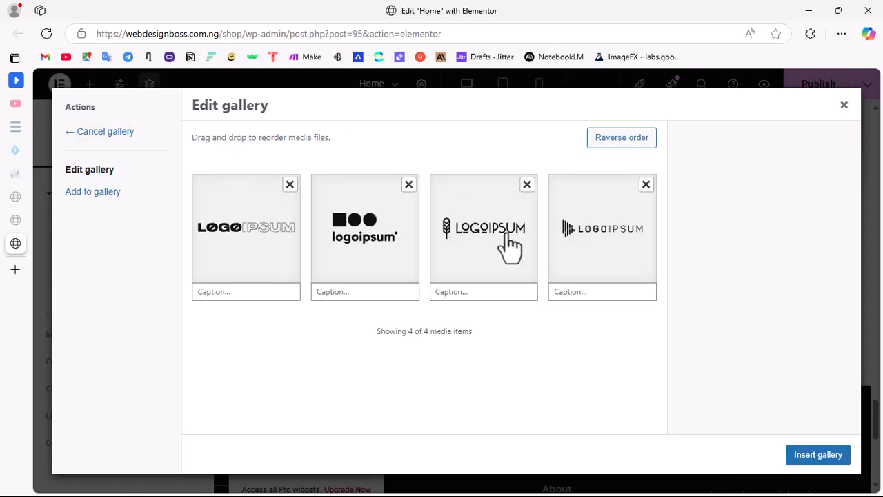
pyautogui.click(94, 192)
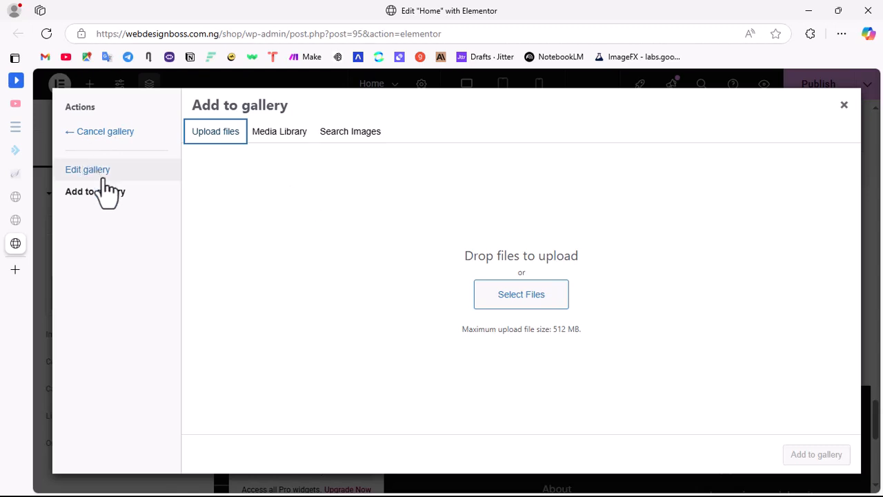
pyautogui.click(527, 302)
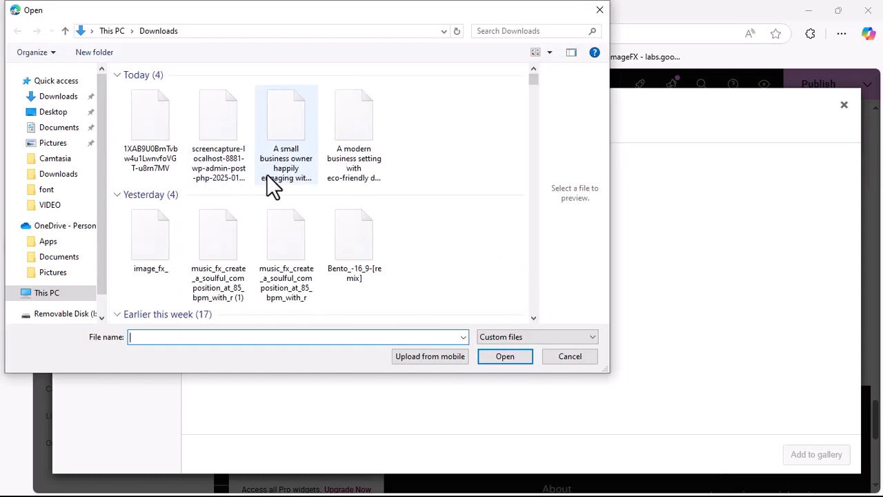
# Step: Upload the images logo_1 to logo_8 from the Downloads folder and insert them into the Featured Brands gallery
pyautogui.scroll(-10, 298, 185)
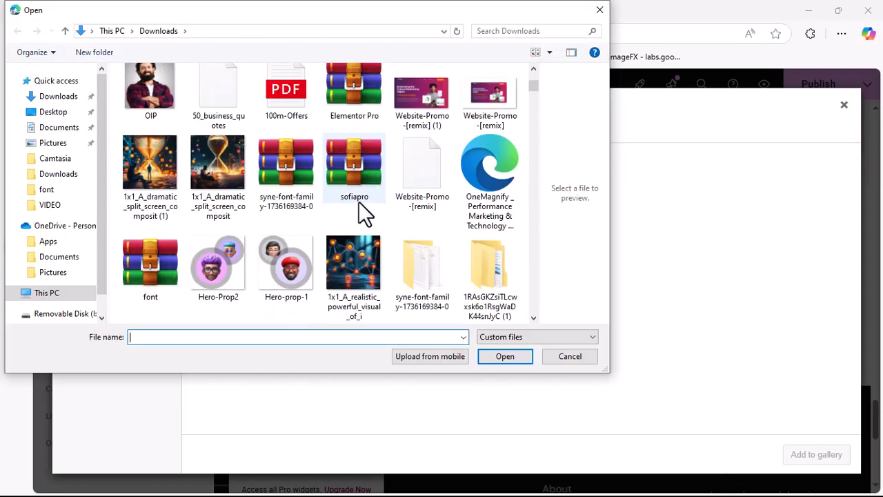
pyautogui.scroll(-6, 343, 227)
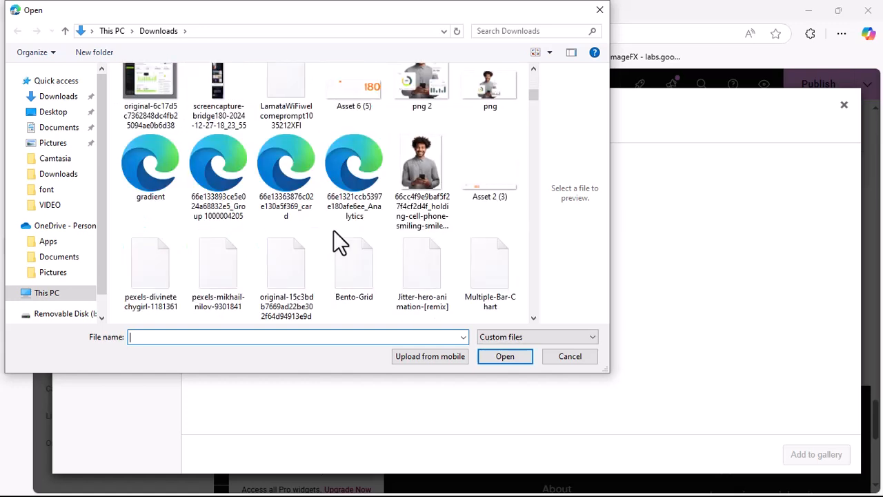
pyautogui.scroll(-3, 352, 227)
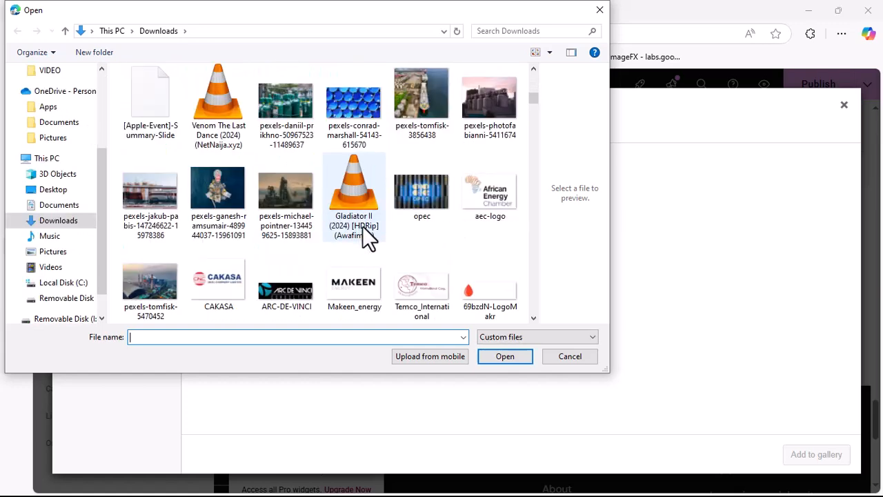
pyautogui.scroll(-8, 352, 234)
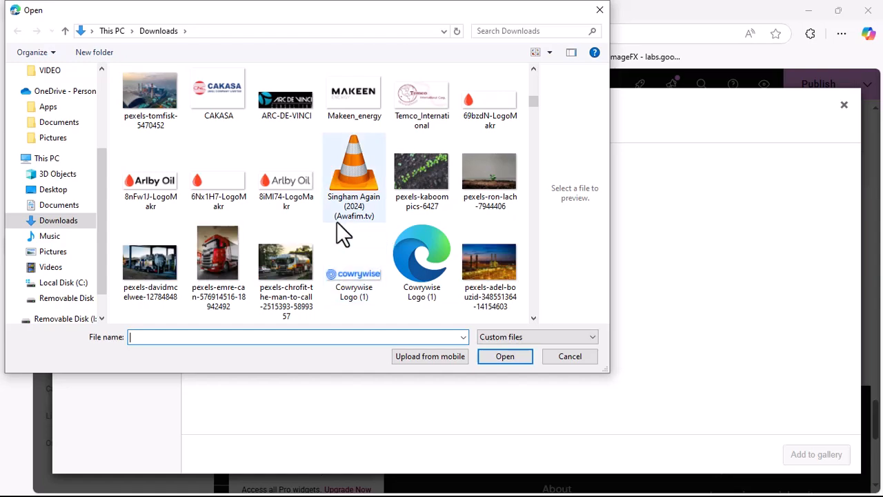
pyautogui.scroll(-7, 343, 235)
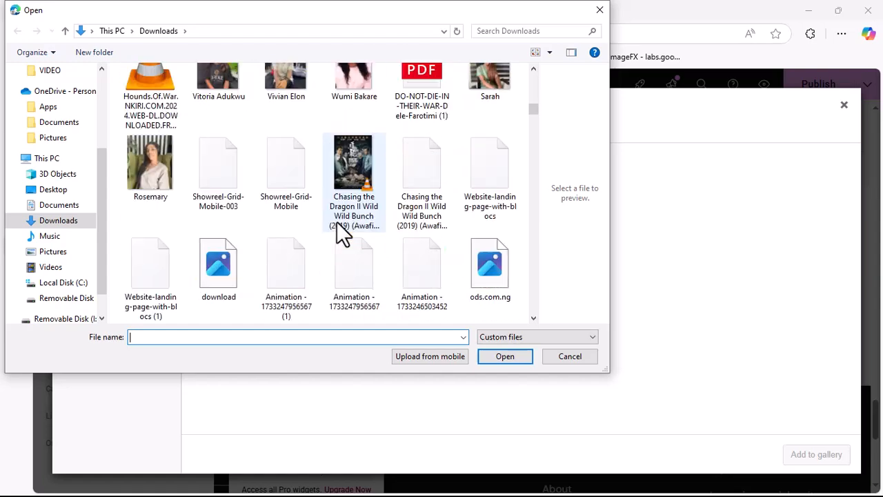
pyautogui.scroll(-15, 342, 220)
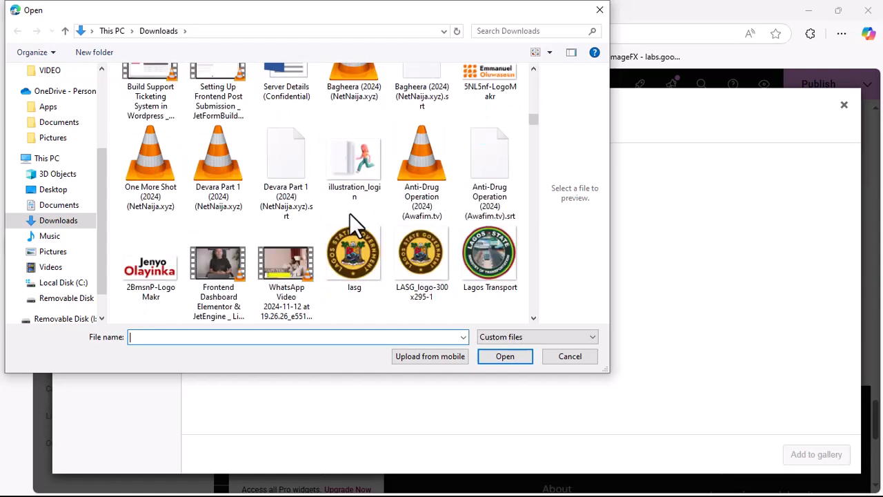
pyautogui.scroll(-6, 347, 209)
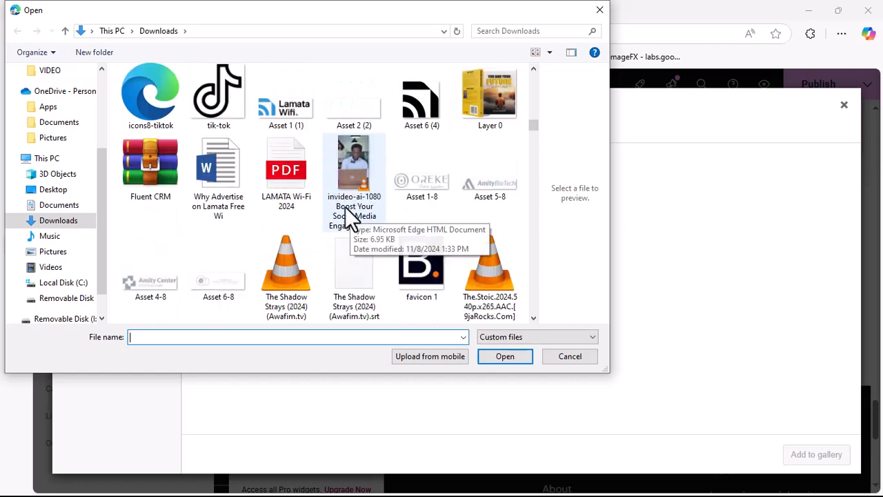
pyautogui.scroll(-2, 345, 206)
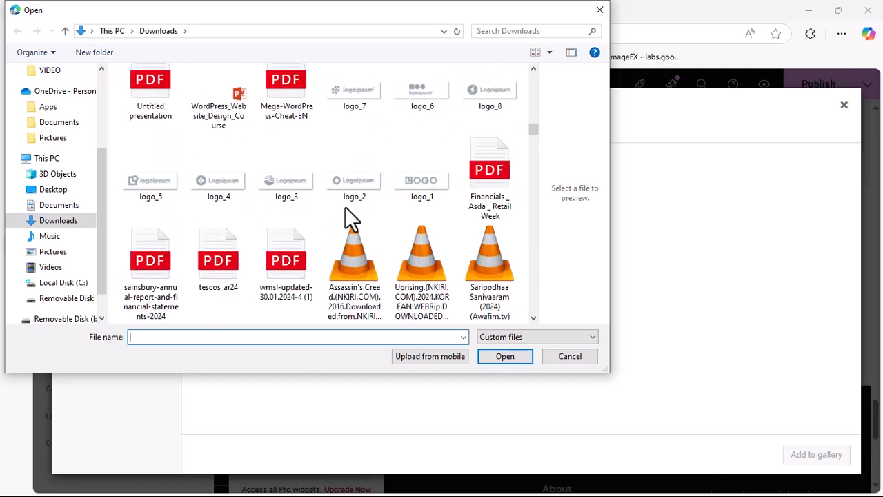
pyautogui.click(379, 104)
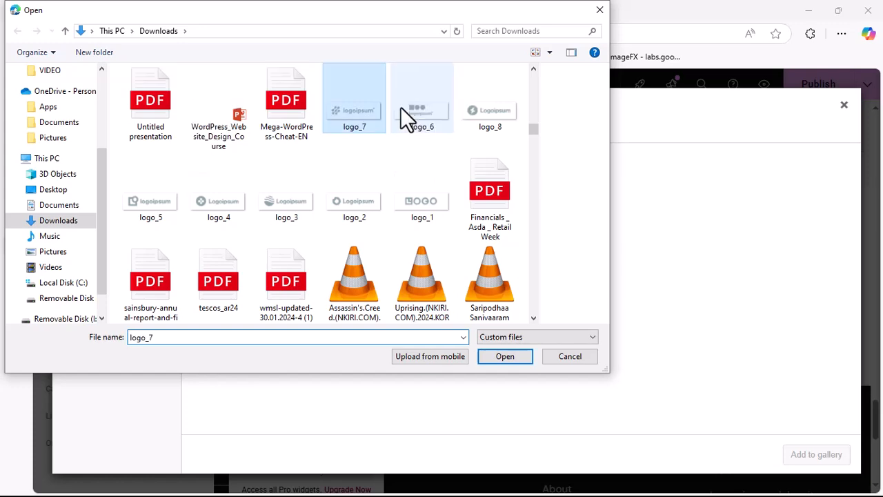
pyautogui.keyDown('shift'); pyautogui.click(425, 202); pyautogui.keyUp('shift')
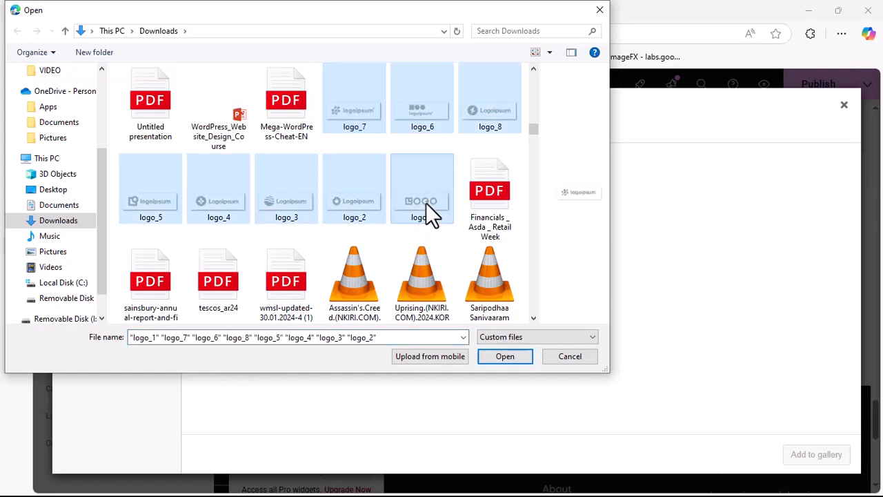
pyautogui.click(504, 356)
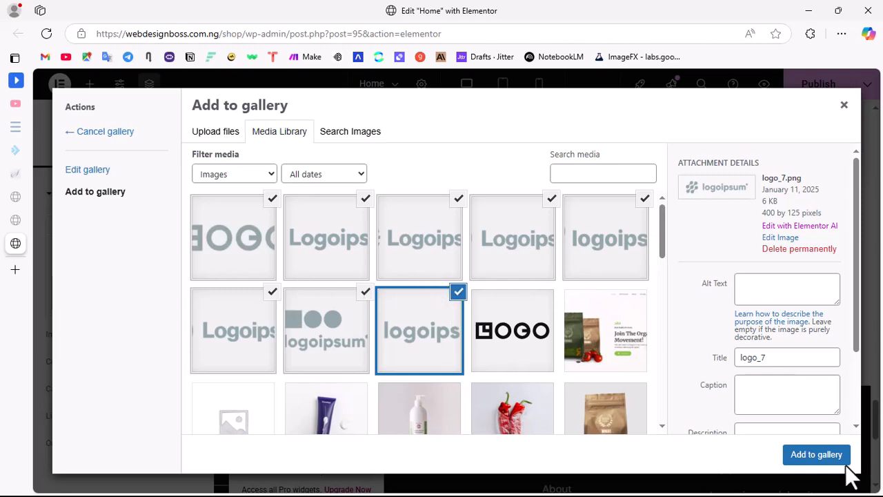
pyautogui.click(814, 456)
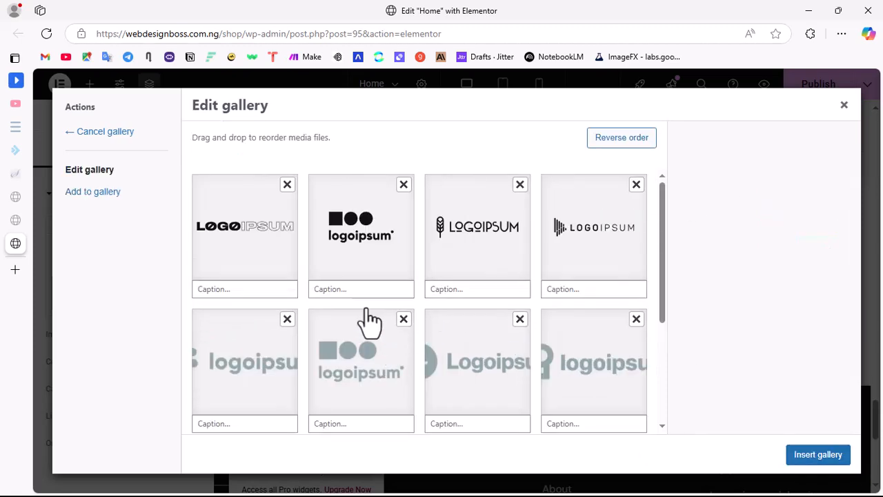
pyautogui.click(818, 454)
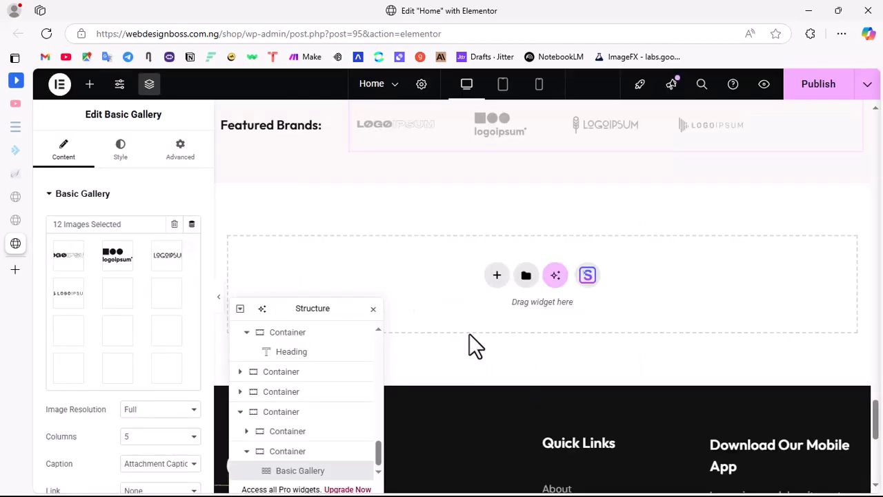
# Step: Examine how the logos are laid out in the Featured Brands gallery and review its column, caption and link settings
pyautogui.scroll(3, 530, 248)
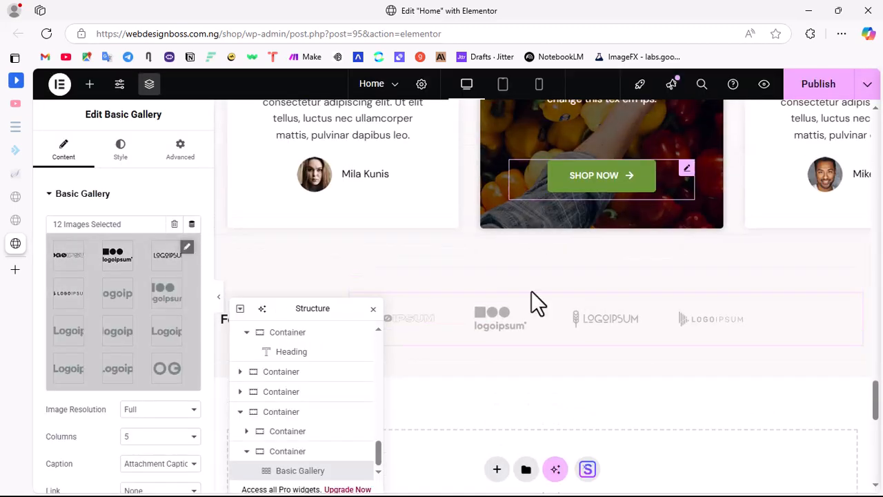
pyautogui.scroll(-3, 619, 325)
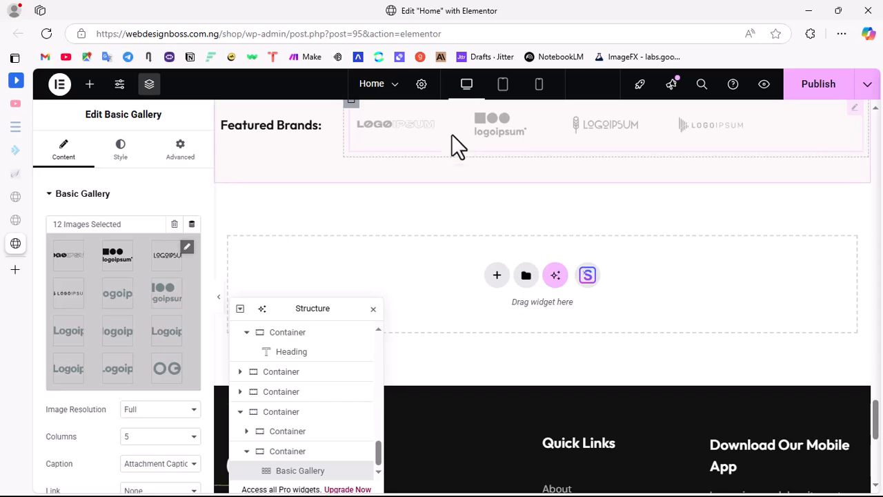
pyautogui.scroll(-3, 124, 300)
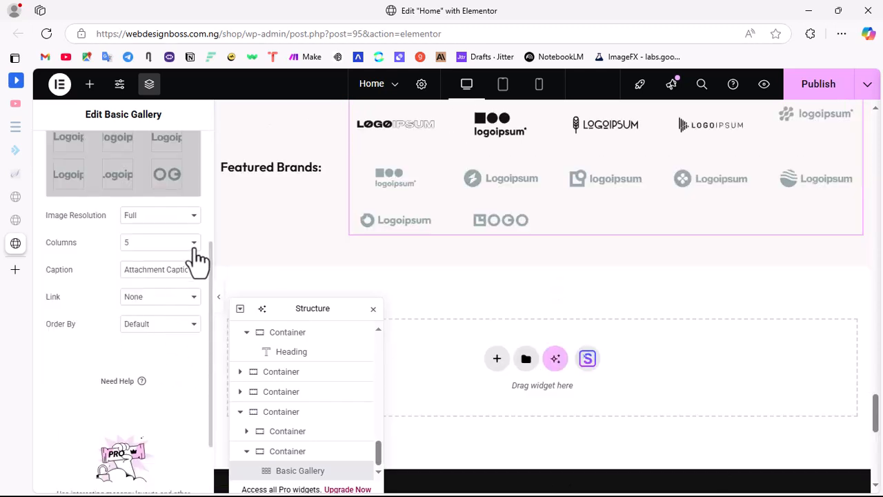
pyautogui.scroll(3, 646, 217)
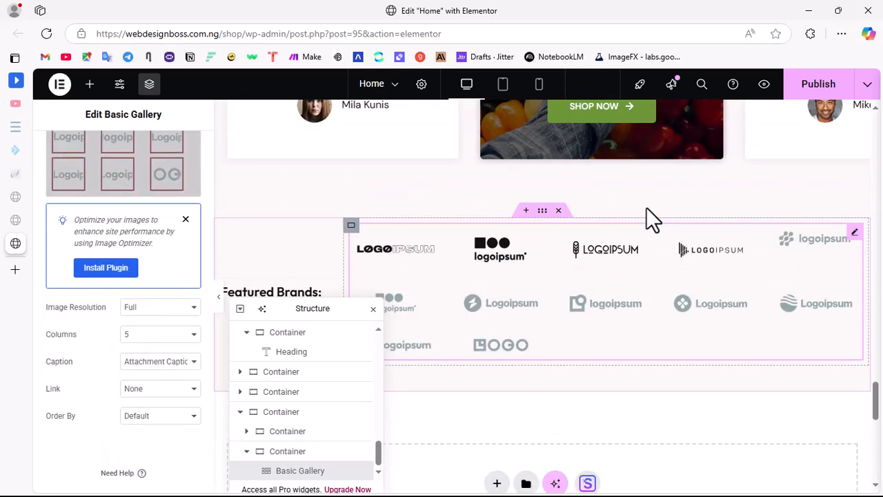
pyautogui.scroll(-3, 589, 328)
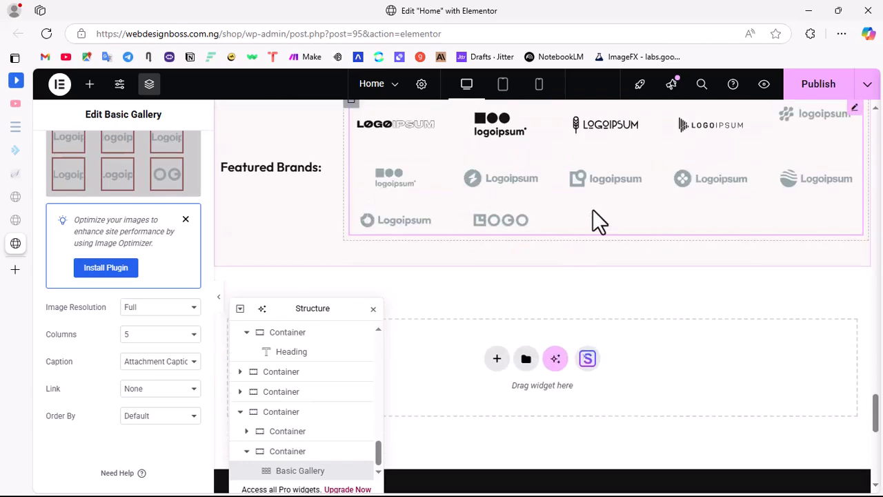
pyautogui.scroll(3, 458, 310)
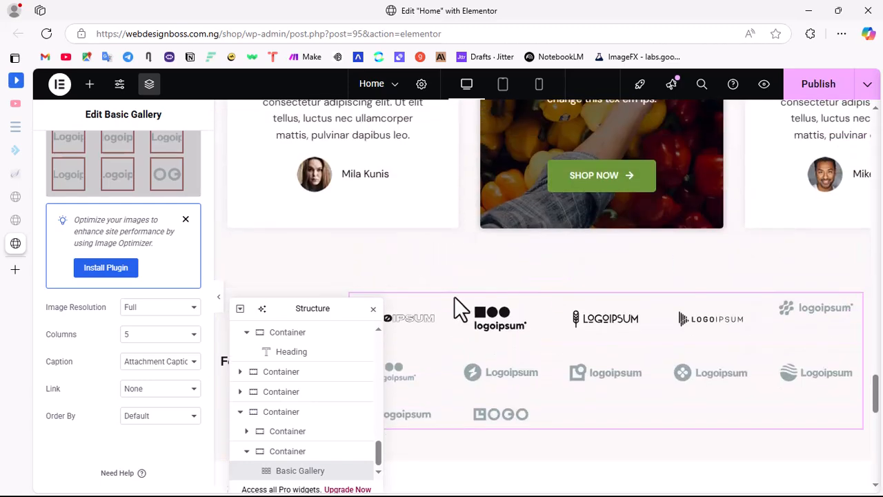
pyautogui.scroll(-3, 461, 313)
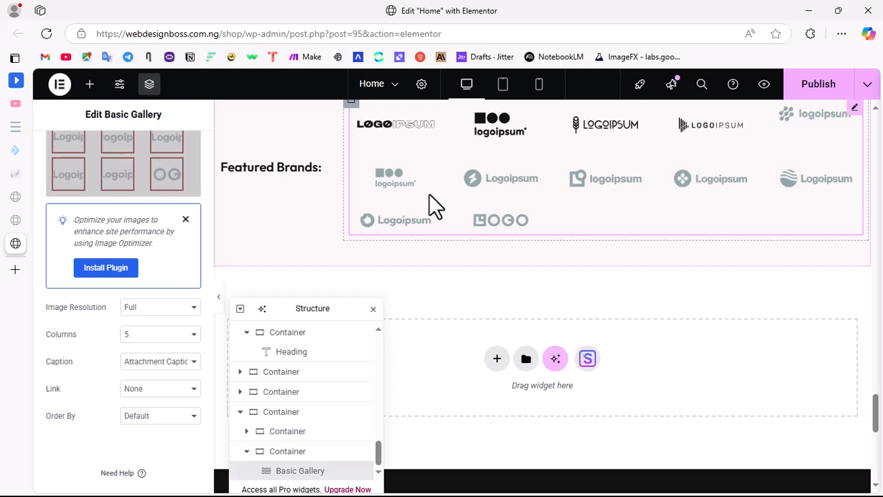
pyautogui.scroll(3, 103, 201)
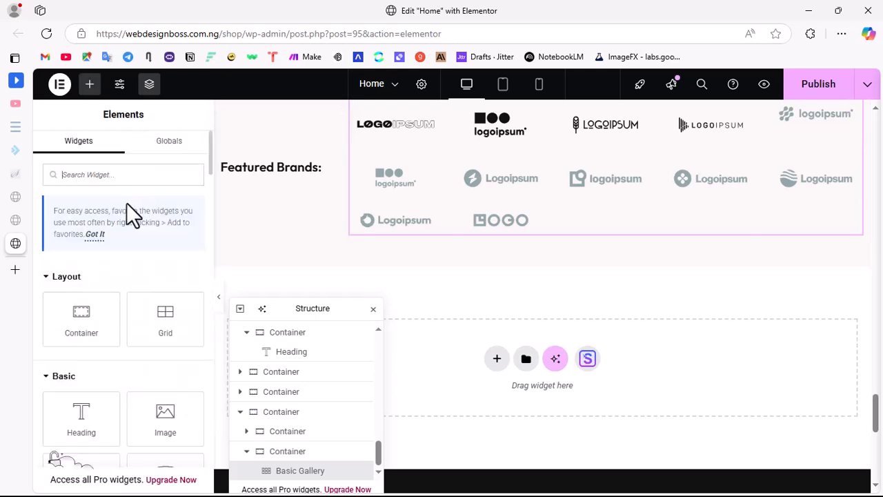
# Step: Search the widgets for "ca" and place an Image Carousel above the logo gallery in the Featured Brands section
pyautogui.click(106, 174)
pyautogui.write('ca')
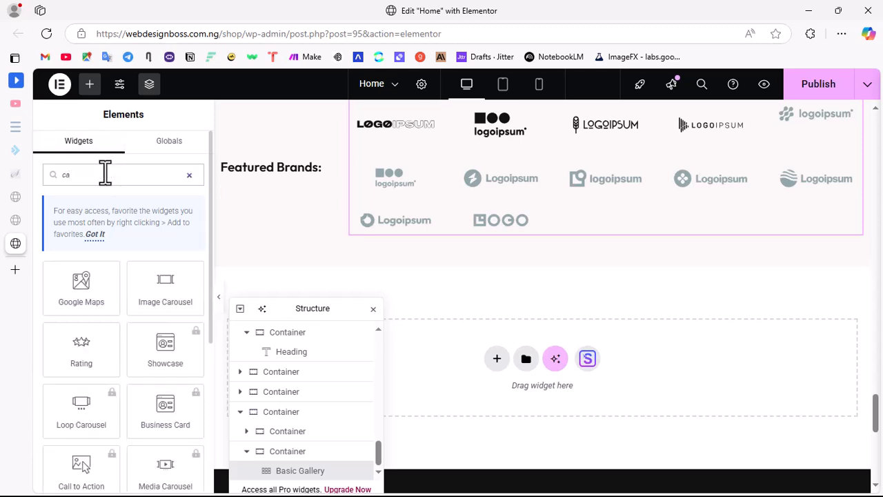
pyautogui.scroll(3, 449, 240)
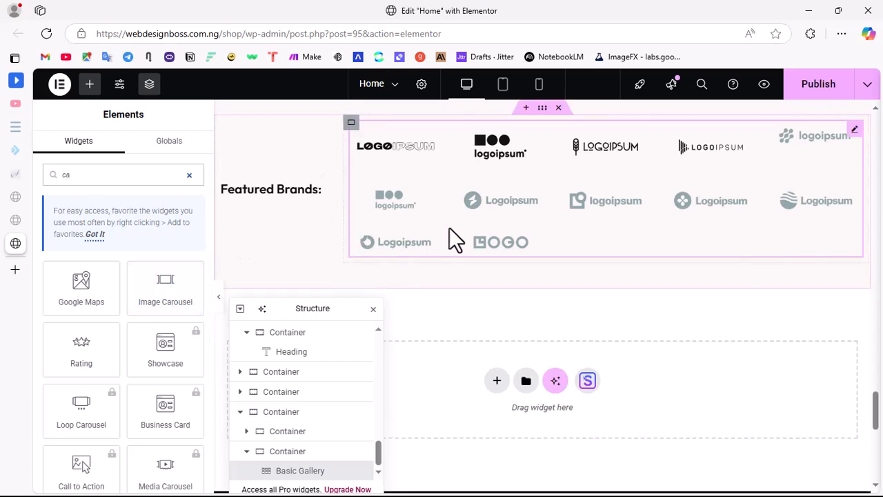
pyautogui.moveTo(328, 324); pyautogui.dragTo(282, 135)
pyautogui.moveTo(141, 300); pyautogui.dragTo(538, 296)
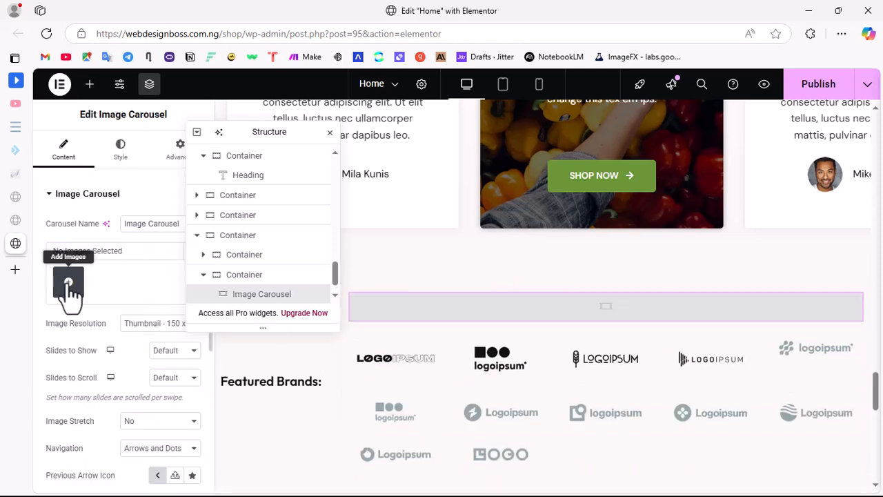
# Step: Start adding images to the carousel, selecting logo_1 to logo_8 and the black LOGO image from the media library
pyautogui.click(68, 283)
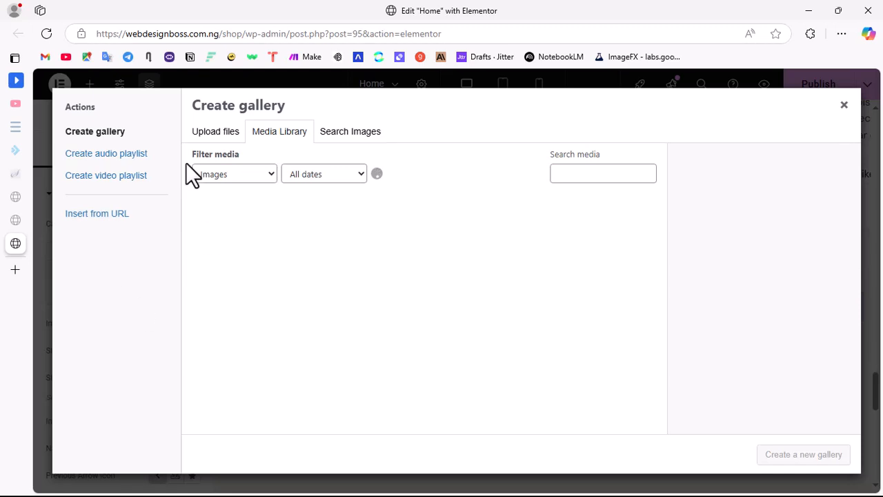
pyautogui.click(226, 266)
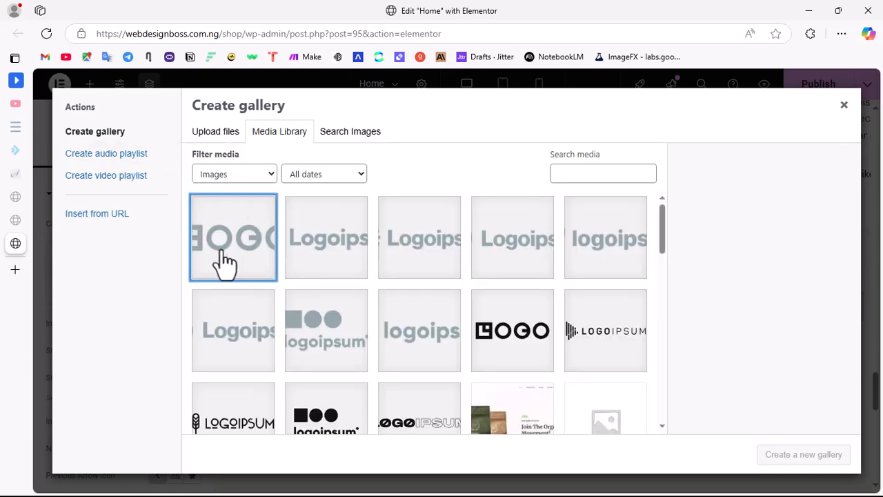
pyautogui.click(347, 252)
pyautogui.click(436, 269)
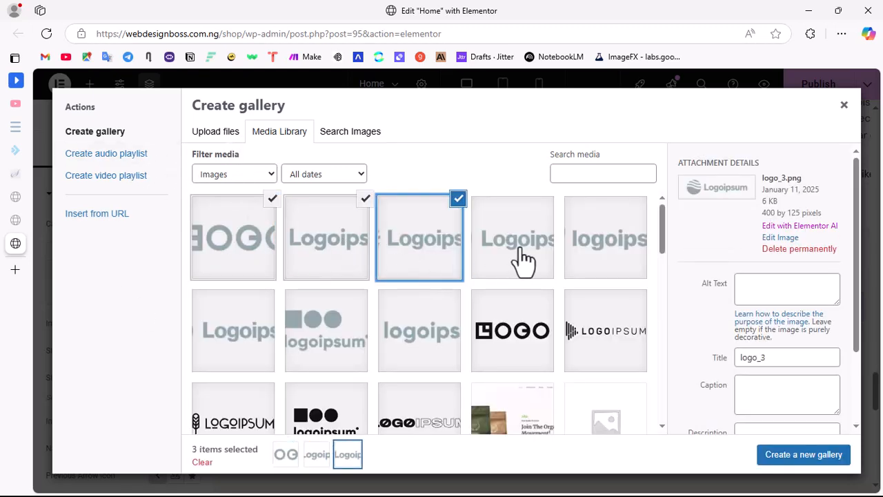
pyautogui.click(518, 262)
pyautogui.click(586, 266)
pyautogui.click(253, 322)
pyautogui.click(331, 330)
pyautogui.click(393, 331)
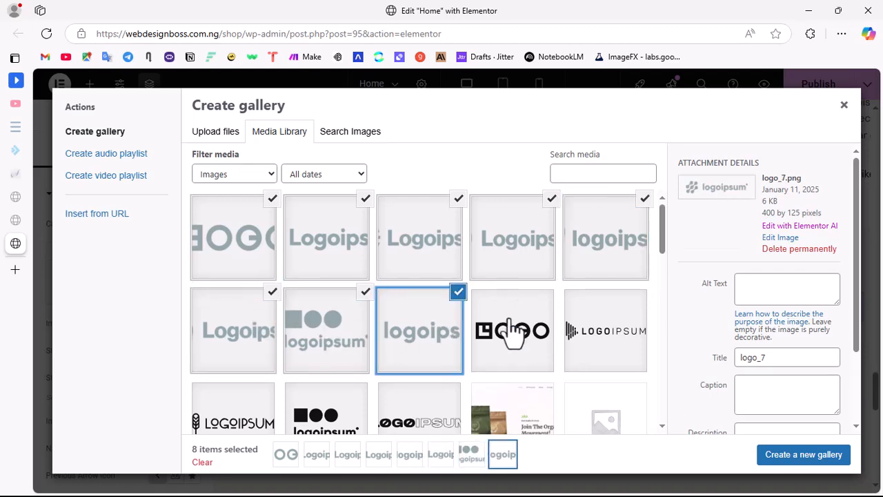
pyautogui.click(514, 330)
pyautogui.click(408, 398)
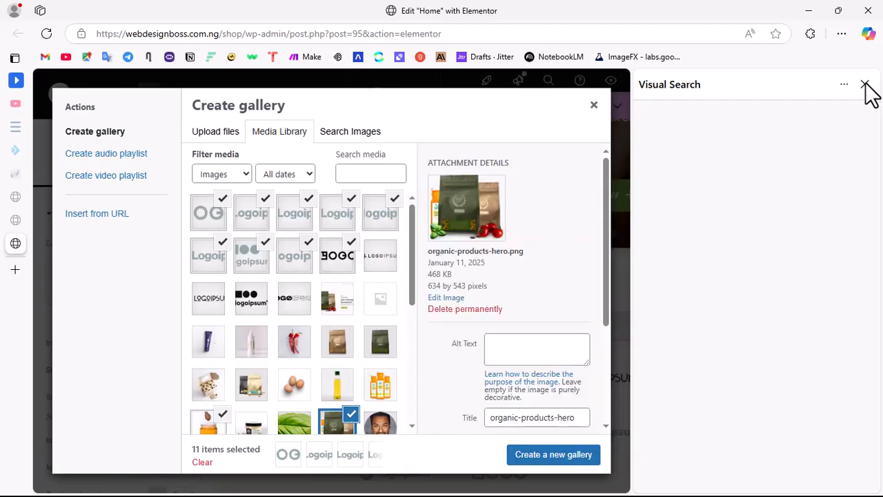
pyautogui.click(865, 84)
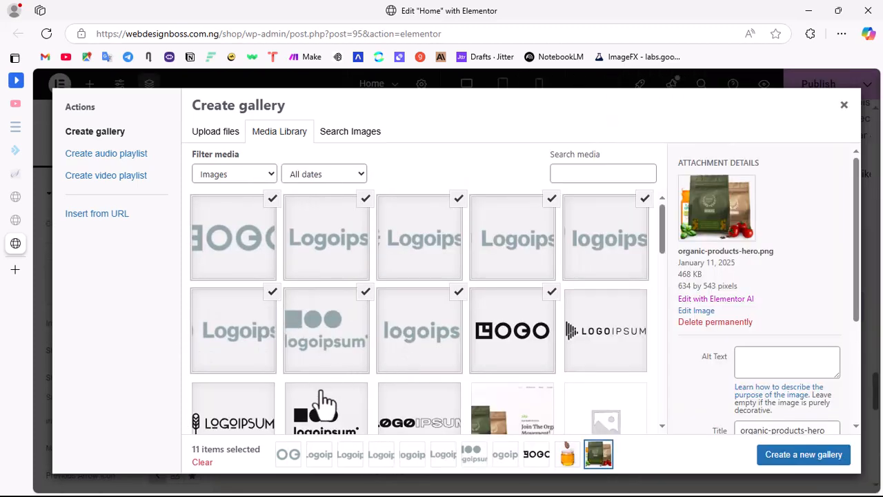
# Step: Add the four remaining black Logoipsum logos to the selection and create a new gallery from the selected images
pyautogui.click(227, 420)
pyautogui.click(331, 418)
pyautogui.click(407, 422)
pyautogui.click(604, 338)
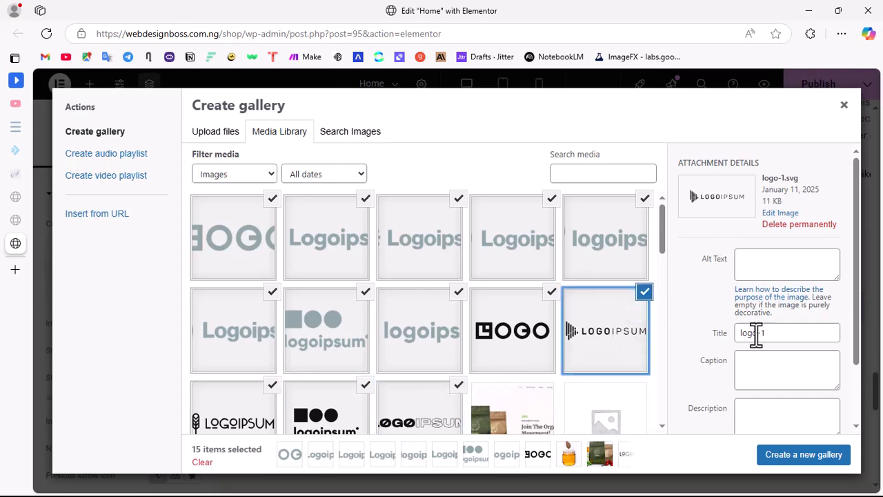
pyautogui.click(798, 459)
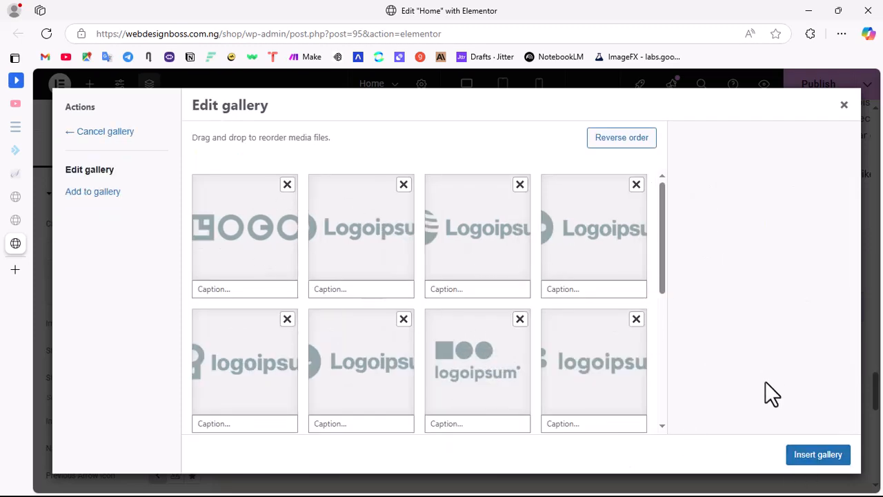
# Step: Insert the new gallery into the Image Carousel and delete the old Basic Gallery below it
pyautogui.click(814, 455)
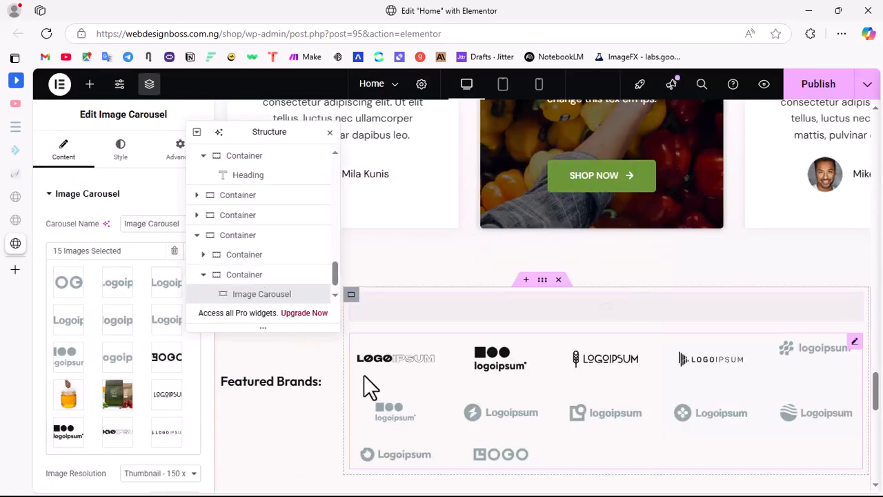
pyautogui.rightClick(364, 351)
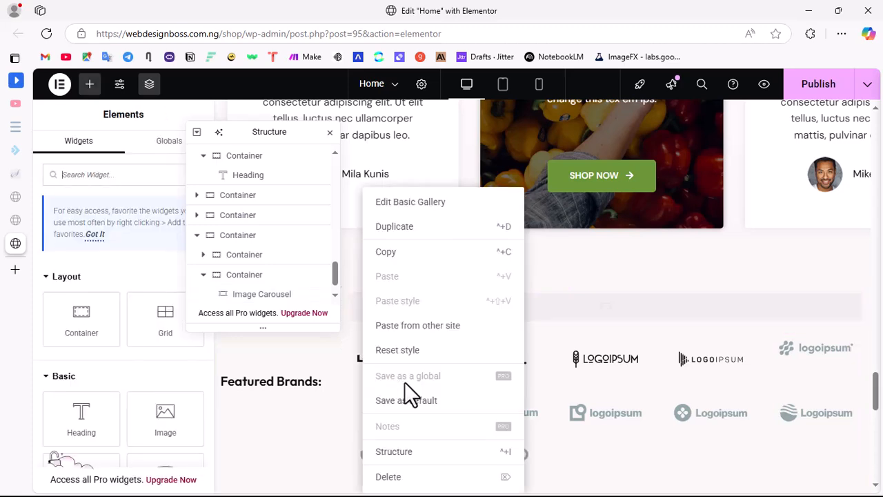
pyautogui.click(409, 475)
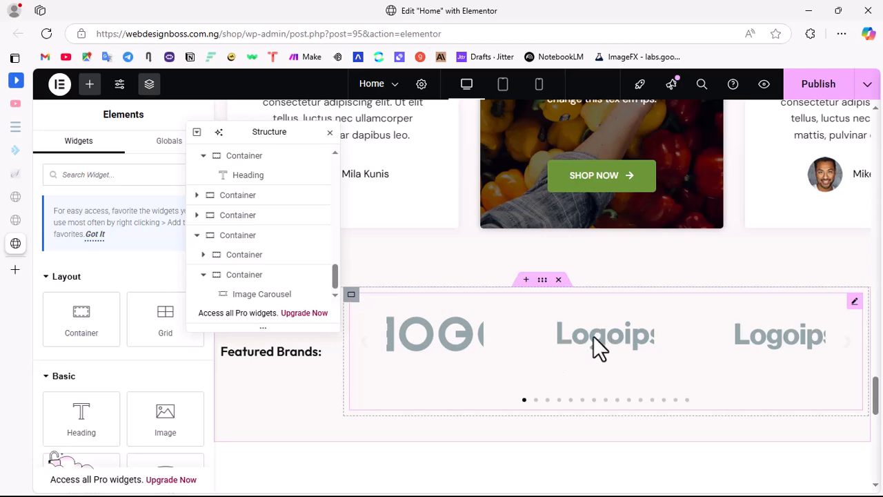
# Step: Remove the honey jar and veggie bag product images from the Featured Brands carousel's gallery and insert the updated gallery
pyautogui.click(298, 298)
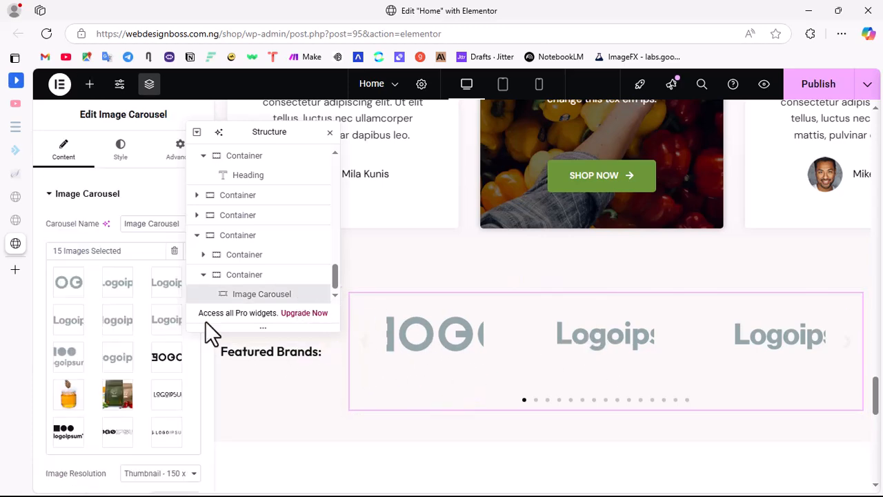
pyautogui.scroll(-3, 124, 400)
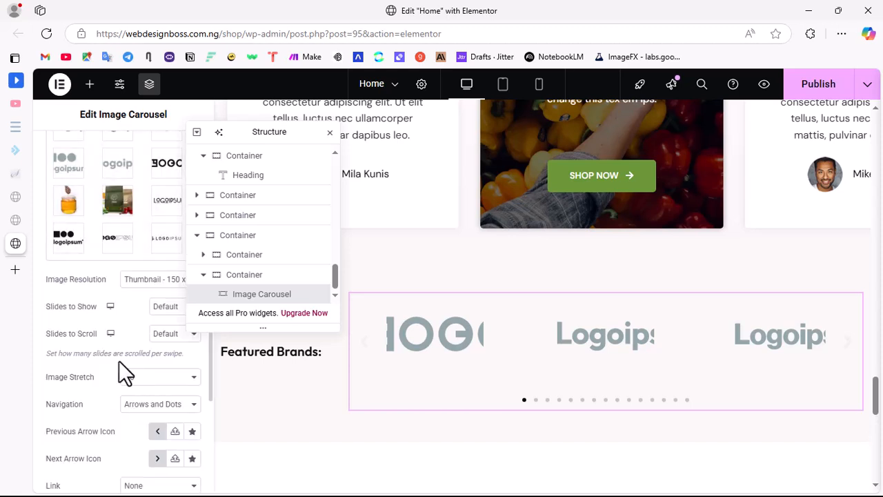
pyautogui.click(124, 211)
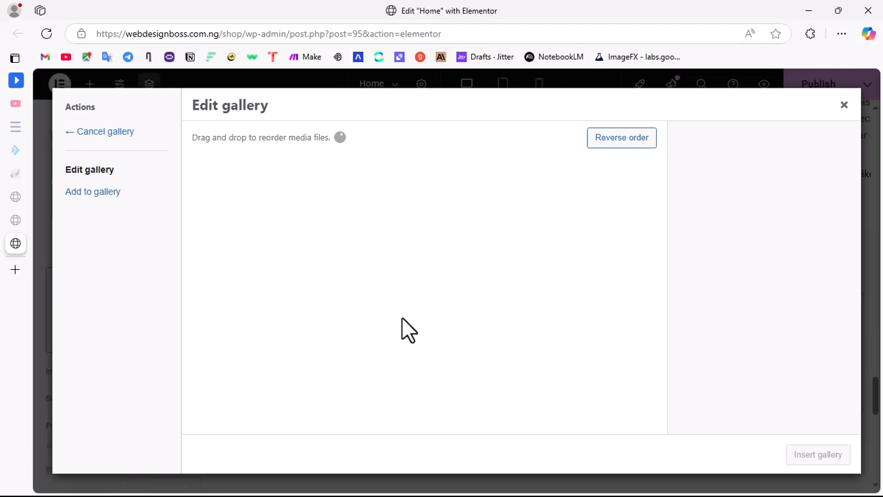
pyautogui.scroll(-5, 408, 329)
pyautogui.scroll(3, 397, 255)
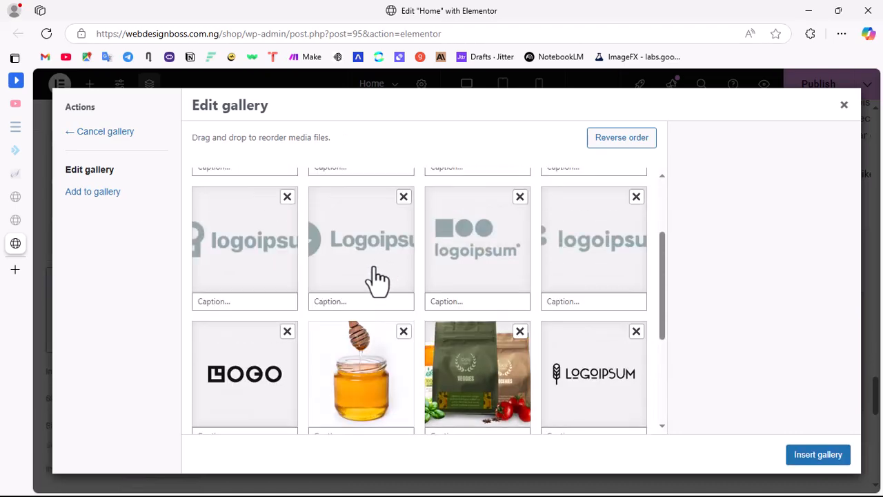
pyautogui.click(411, 339)
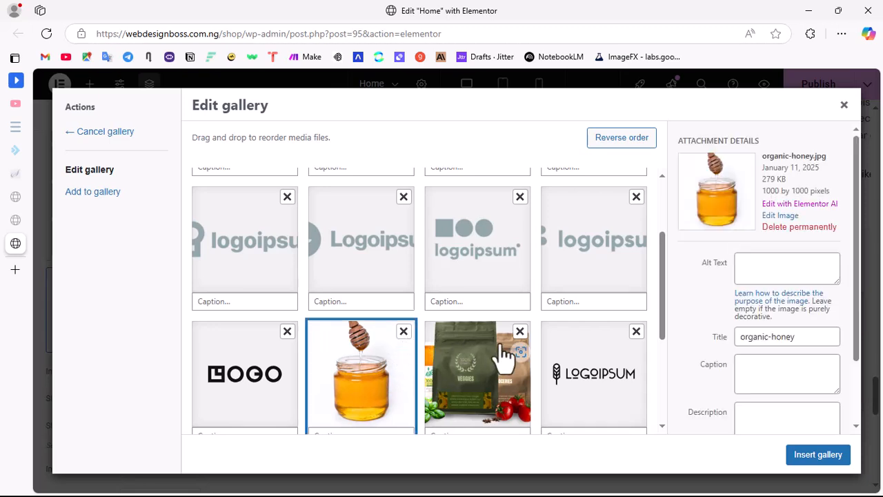
pyautogui.click(403, 332)
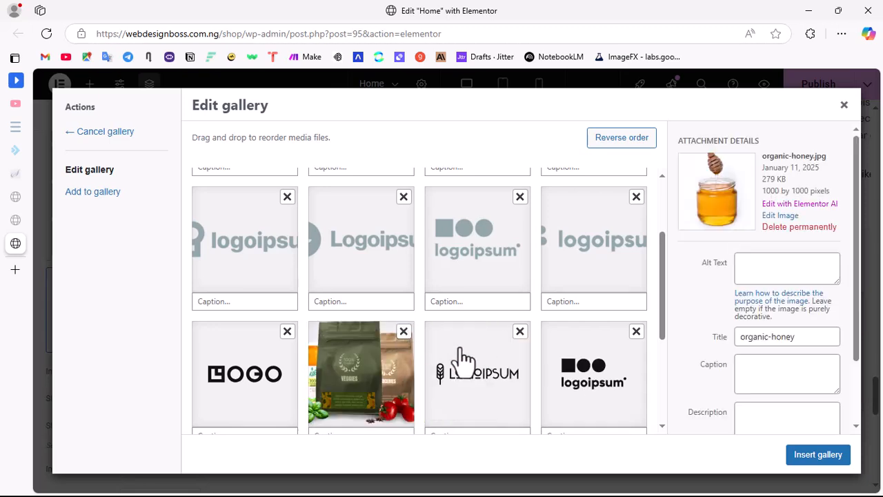
pyautogui.click(403, 332)
pyautogui.scroll(-3, 549, 386)
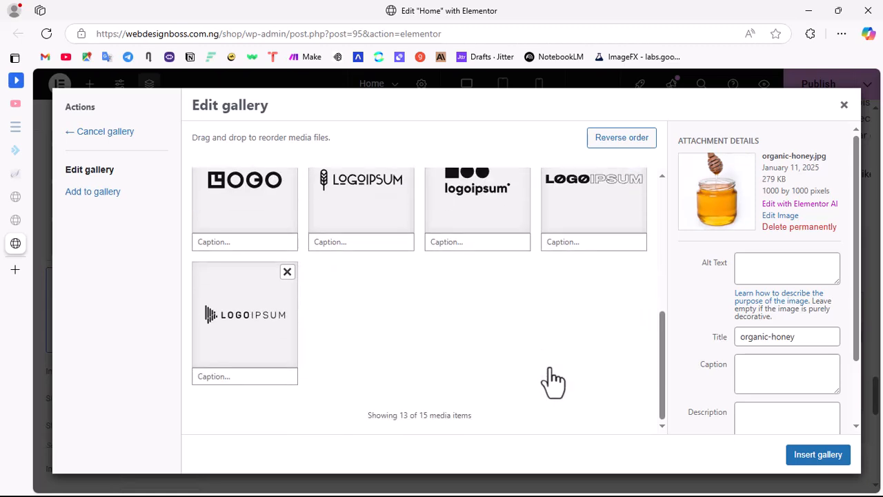
pyautogui.click(821, 458)
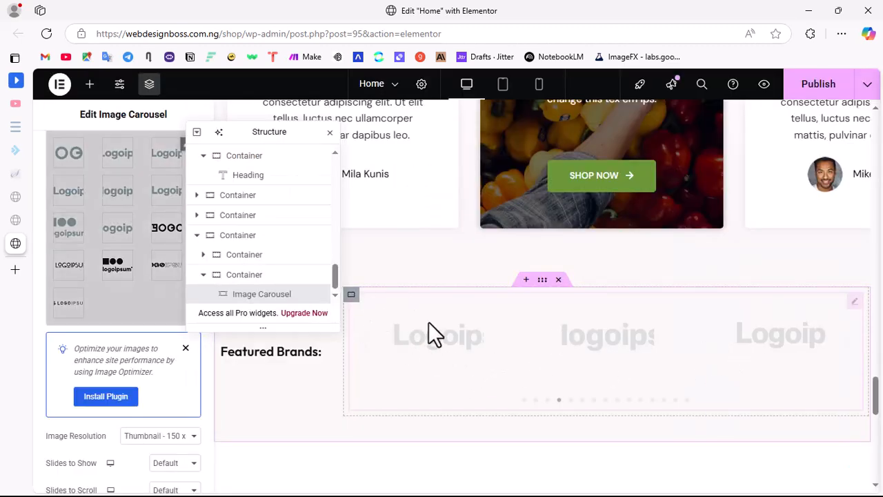
# Step: Set the logo carousel's image resolution to Medium - 300 x 300 and close the floating Structure window covering the page
pyautogui.scroll(2, 78, 285)
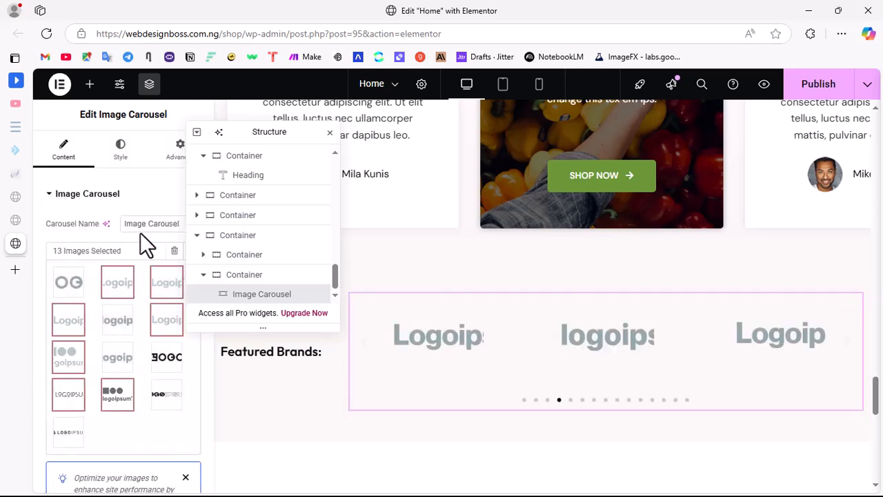
pyautogui.click(98, 204)
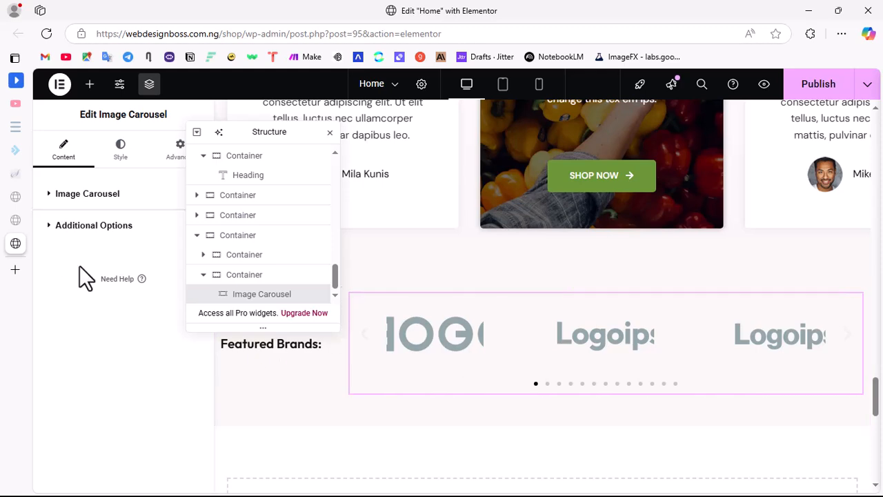
pyautogui.click(89, 195)
pyautogui.scroll(-5, 103, 311)
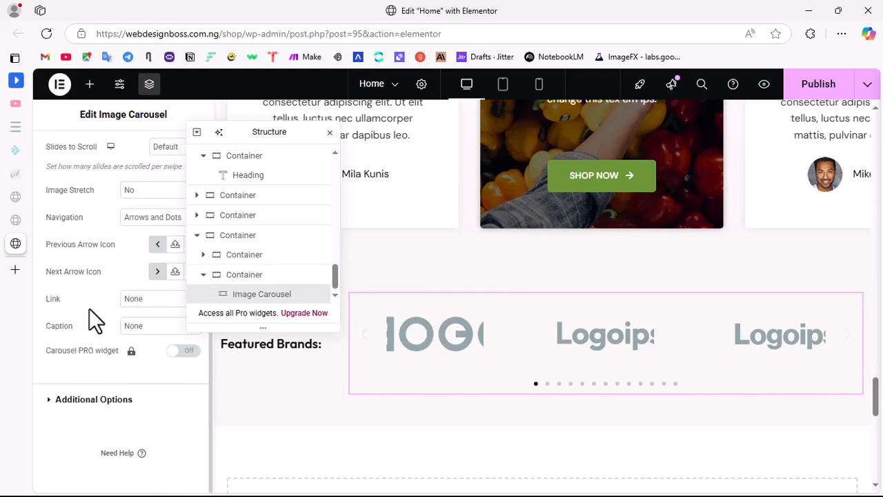
pyautogui.scroll(5, 116, 271)
pyautogui.moveTo(289, 133); pyautogui.dragTo(779, 172)
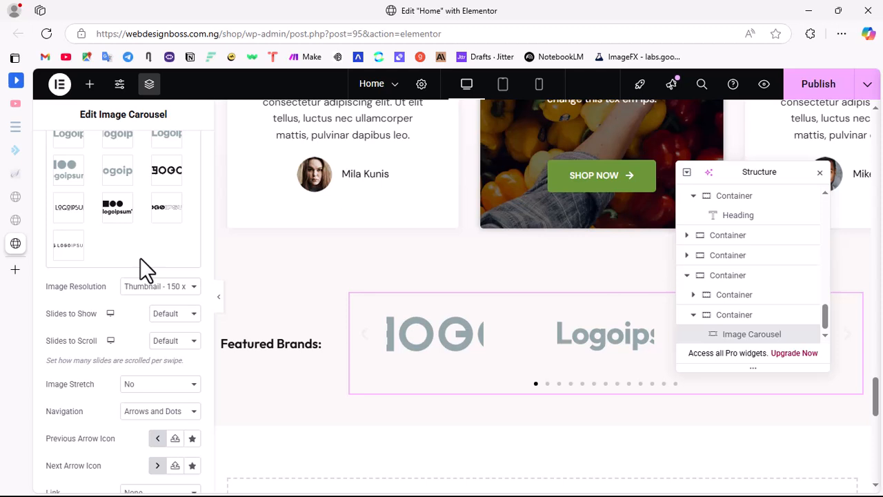
pyautogui.click(162, 298)
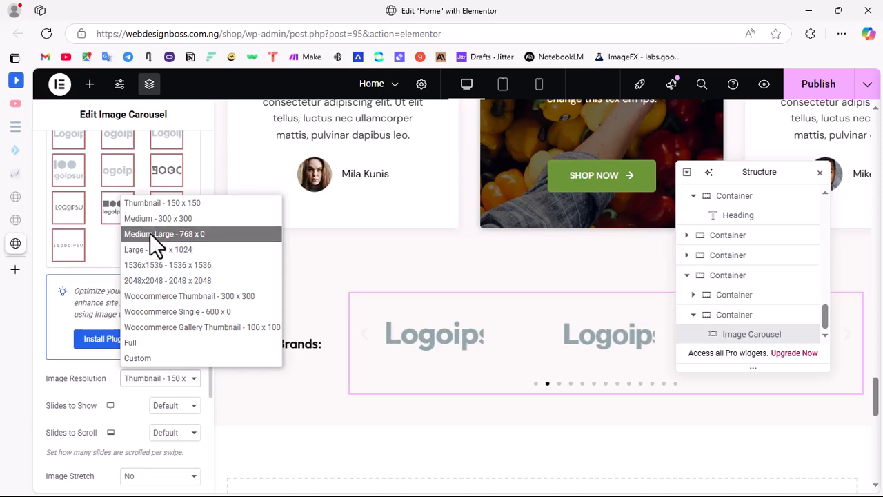
pyautogui.click(151, 221)
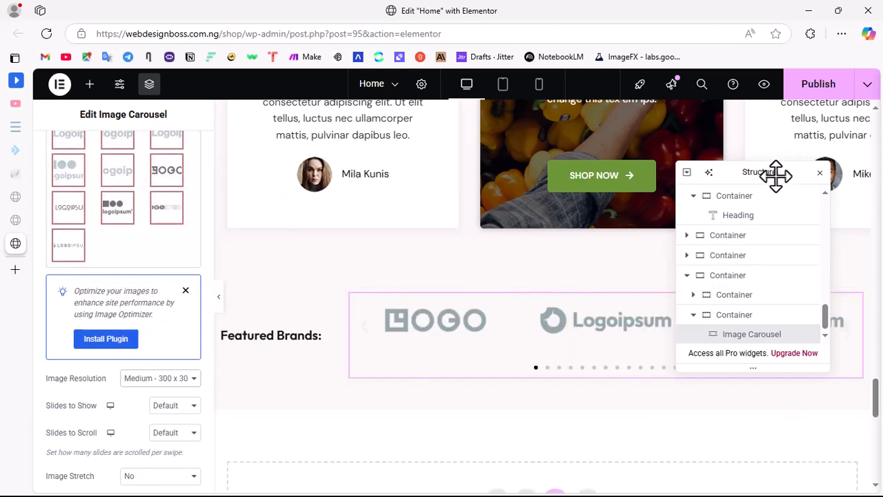
pyautogui.moveTo(774, 175); pyautogui.dragTo(532, 197)
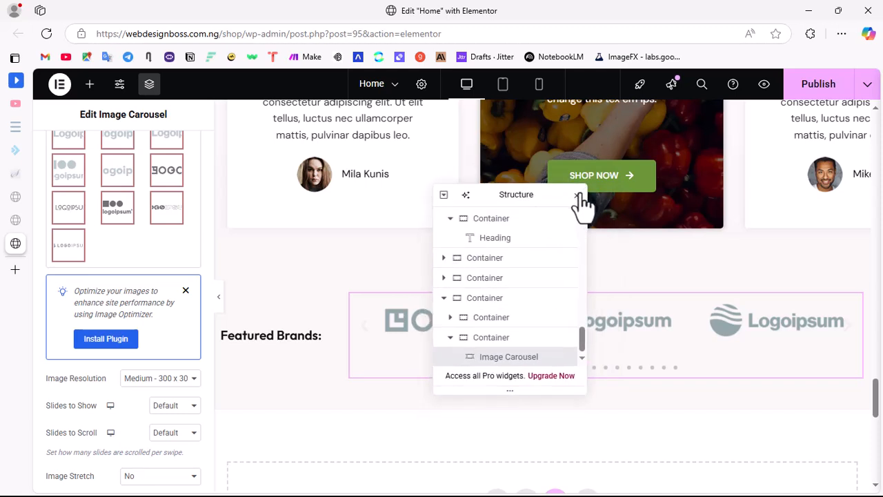
pyautogui.click(577, 195)
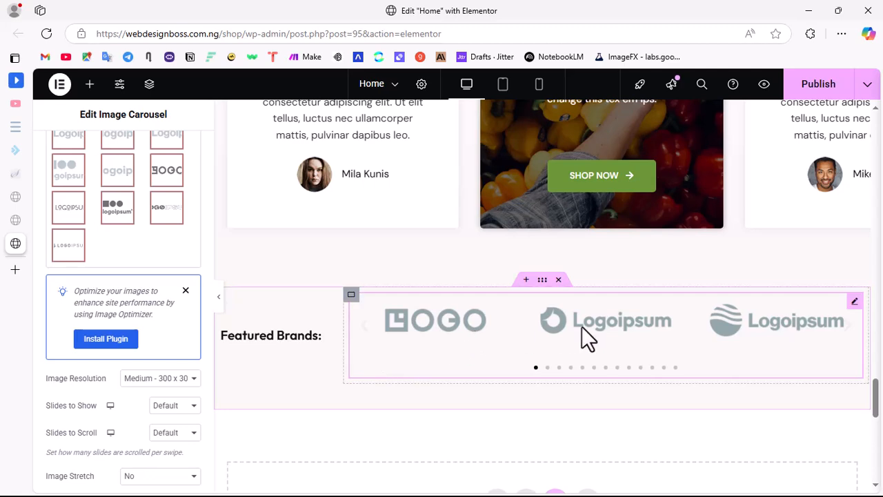
# Step: Set the logo carousel to show 4 slides at a time and scroll 2 slides per swipe
pyautogui.scroll(-3, 132, 425)
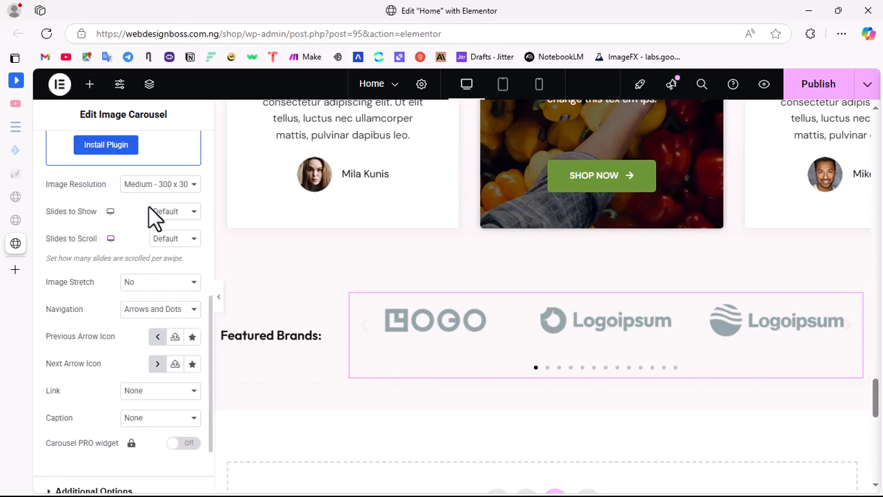
pyautogui.click(168, 214)
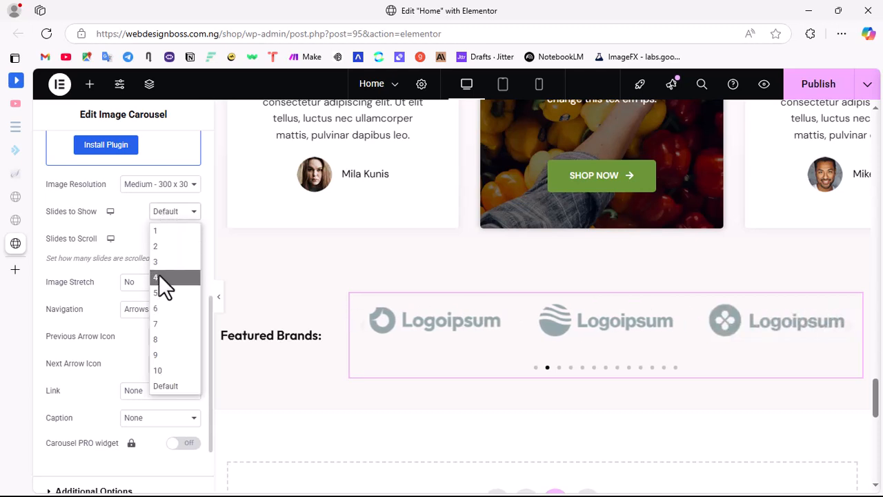
pyautogui.click(160, 282)
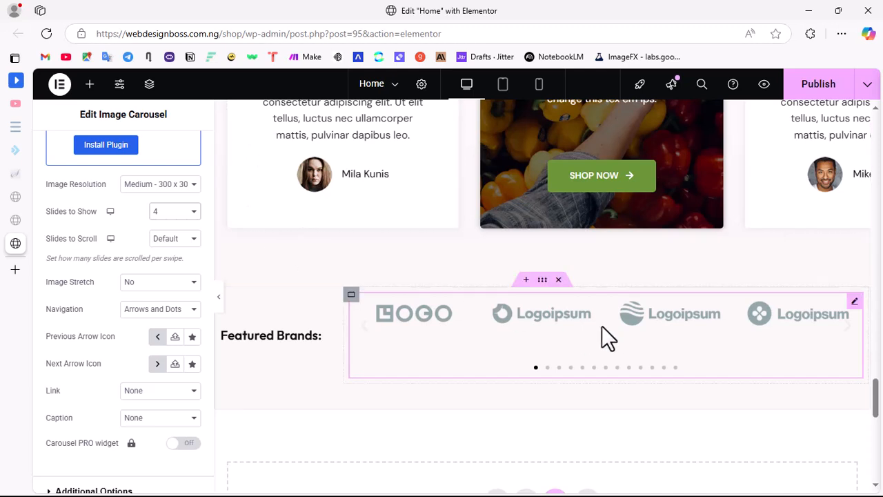
pyautogui.click(174, 242)
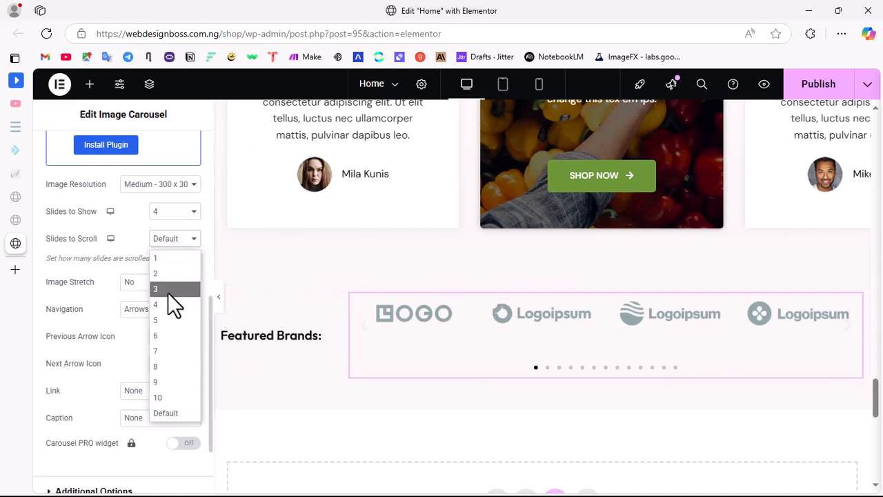
pyautogui.click(159, 275)
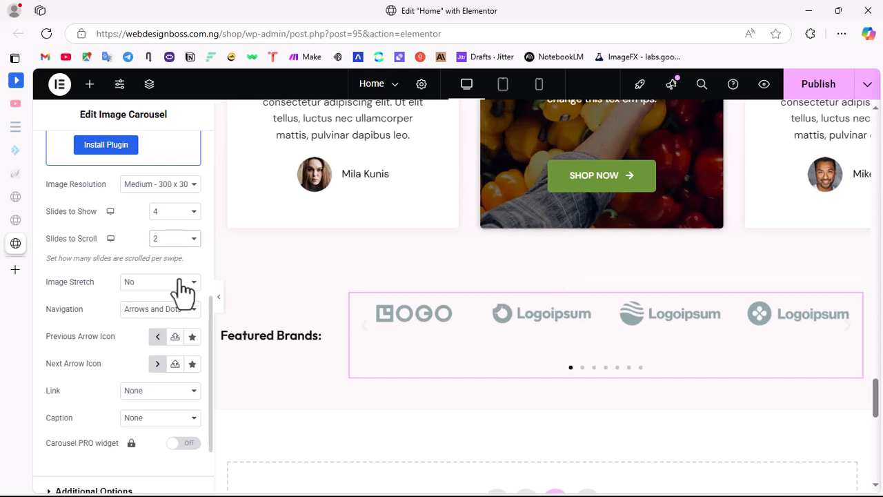
# Step: Try Arrows only as the carousel's navigation, and settle on Dots
pyautogui.click(160, 310)
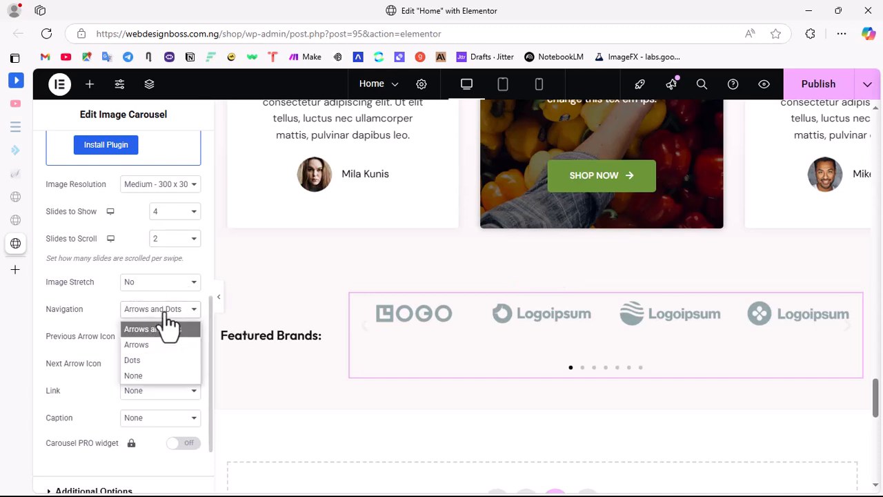
pyautogui.click(146, 343)
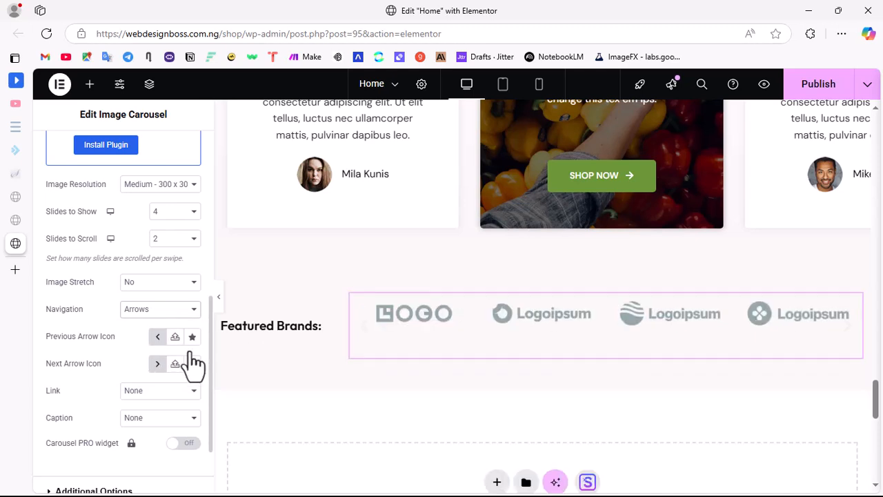
pyautogui.click(165, 312)
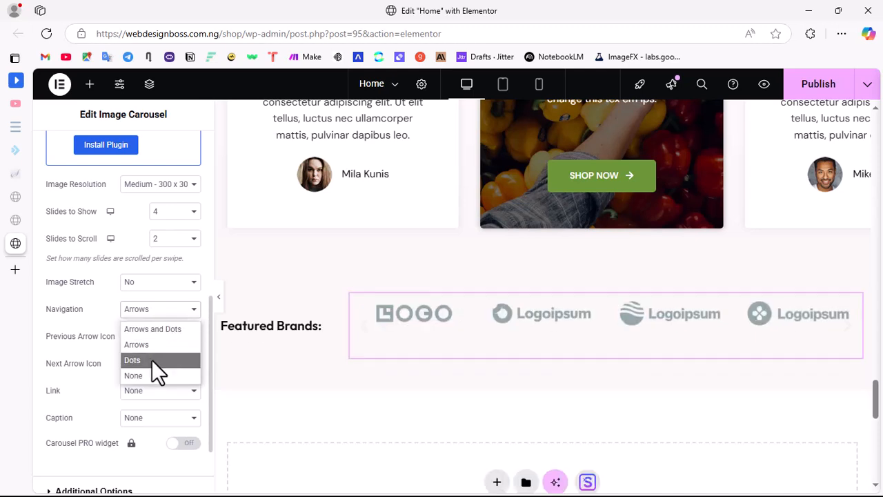
pyautogui.click(152, 359)
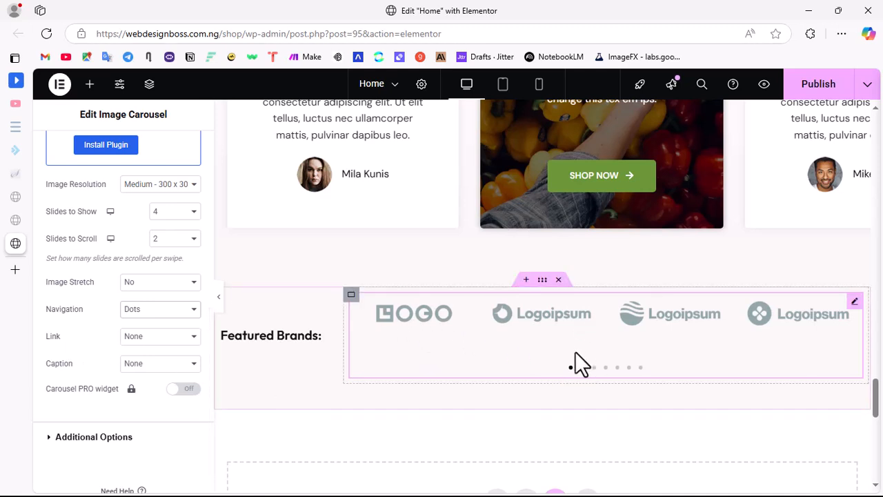
# Step: Change the position of the carousel's pagination dots to Inside in its navigation styling
pyautogui.scroll(-1, 111, 389)
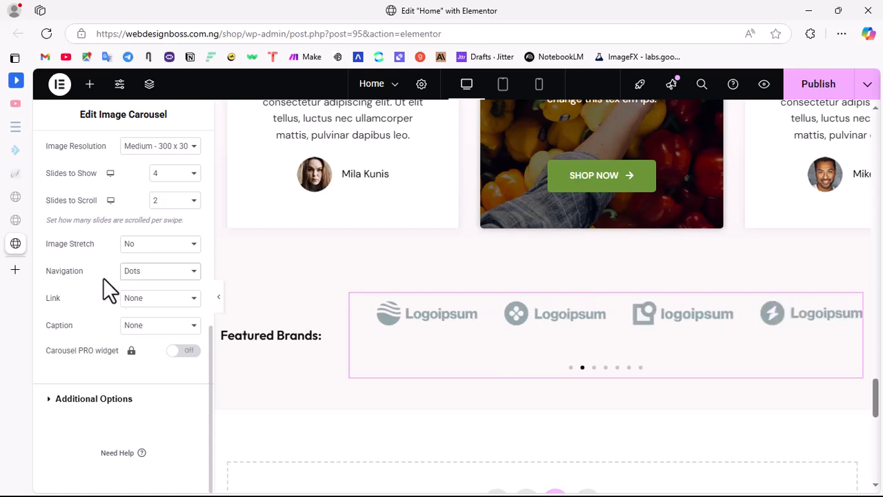
pyautogui.scroll(5, 103, 277)
pyautogui.click(120, 148)
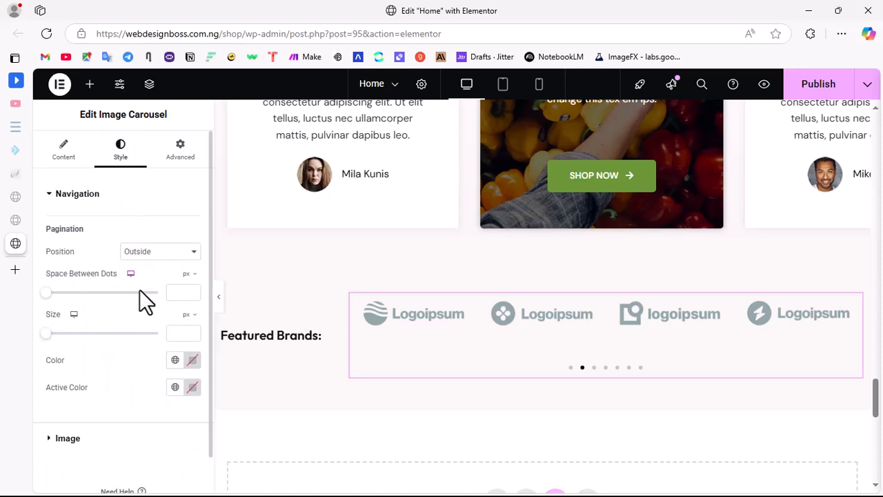
pyautogui.click(164, 253)
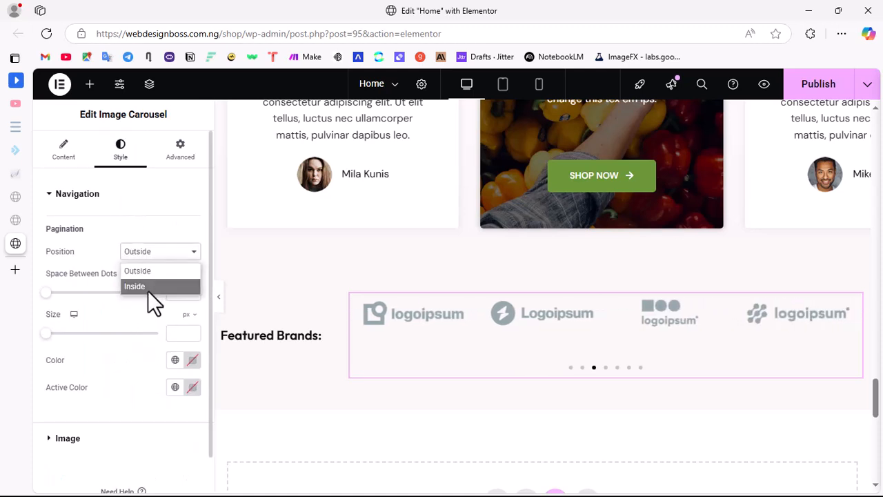
pyautogui.click(150, 284)
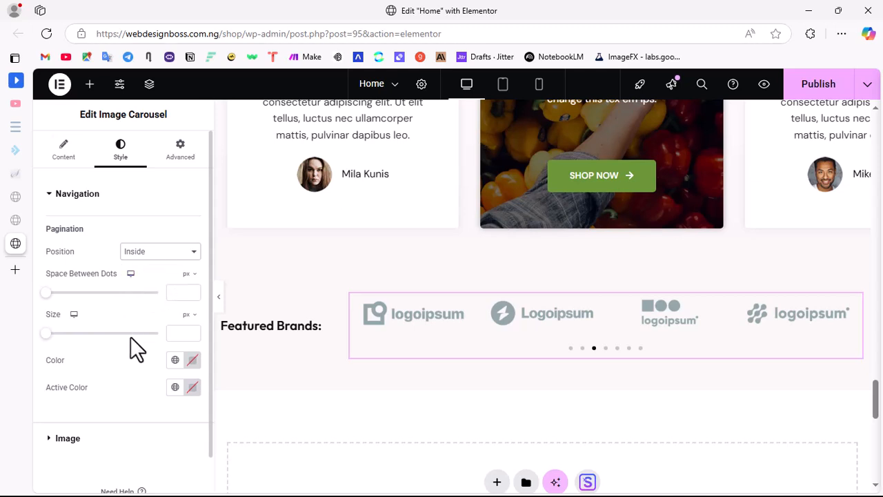
# Step: Align the carousel's logo images vertically to the middle in the image styling
pyautogui.scroll(-1, 105, 391)
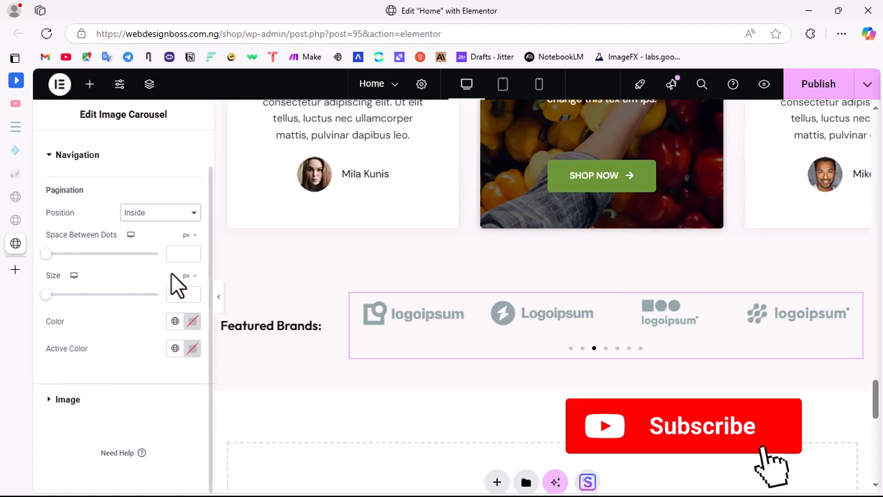
pyautogui.click(61, 400)
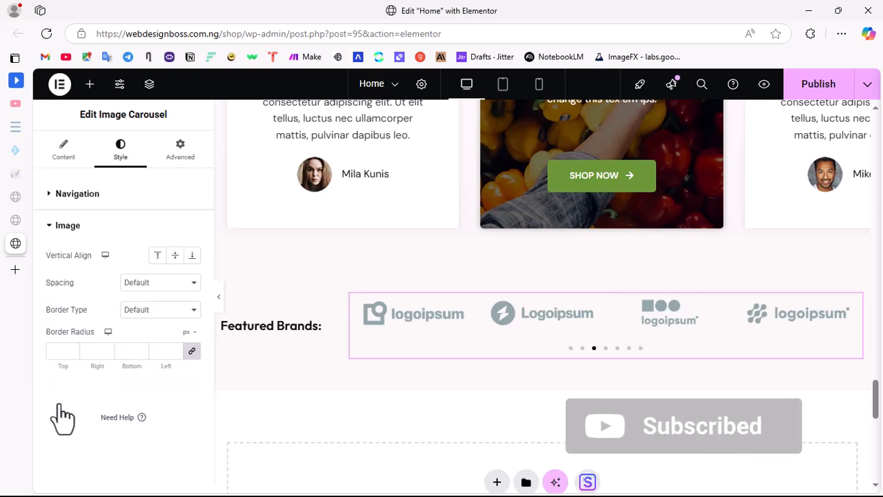
pyautogui.click(174, 261)
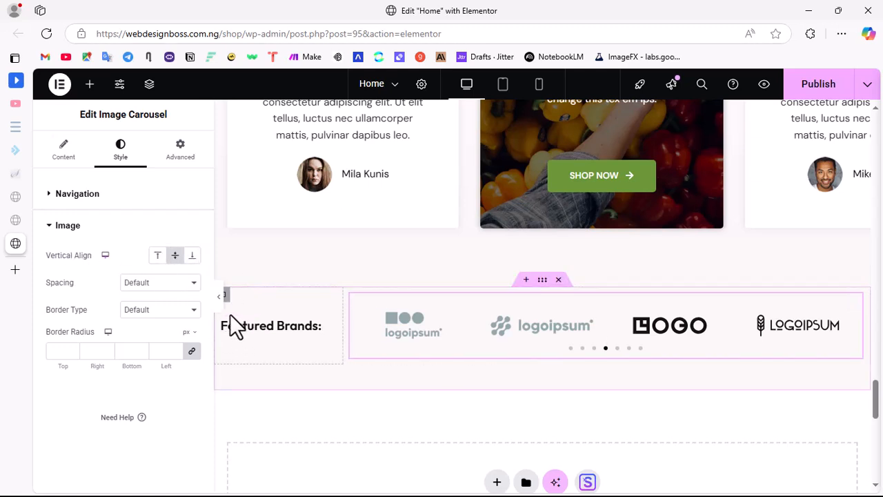
# Step: Preview the Featured Brands carousel at full page width with the editing panel hidden, and bring the panel back
pyautogui.click(218, 295)
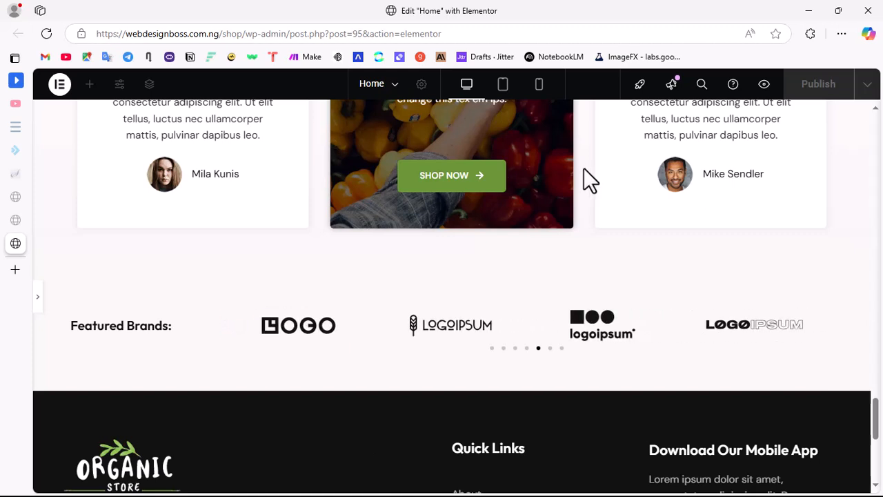
pyautogui.click(37, 291)
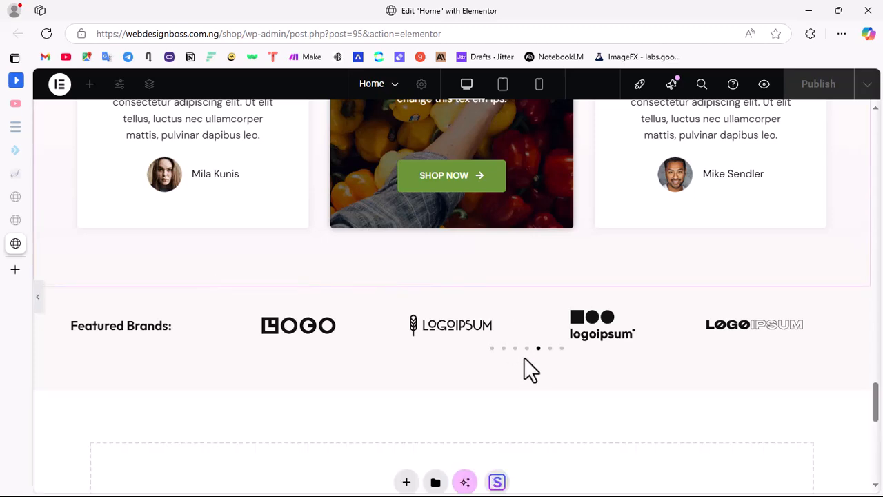
pyautogui.scroll(-3, 524, 356)
pyautogui.scroll(5, 523, 355)
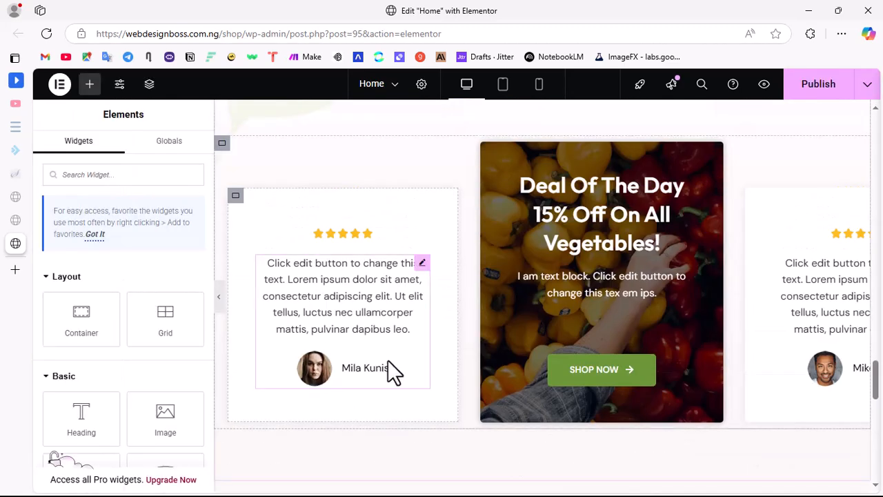
# Step: Set the Featured Brands heading's text color to the global Theme Alternate Brand color, after trying Theme Brand
pyautogui.scroll(-3, 390, 371)
pyautogui.click(268, 328)
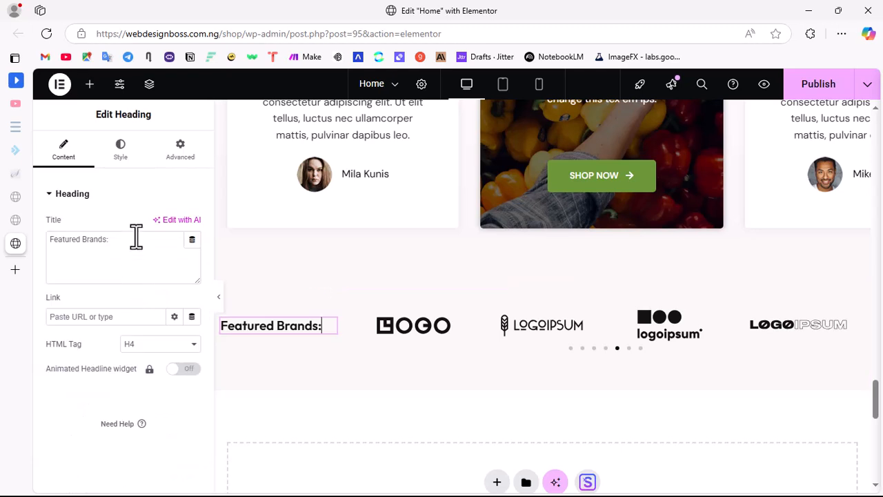
pyautogui.click(122, 149)
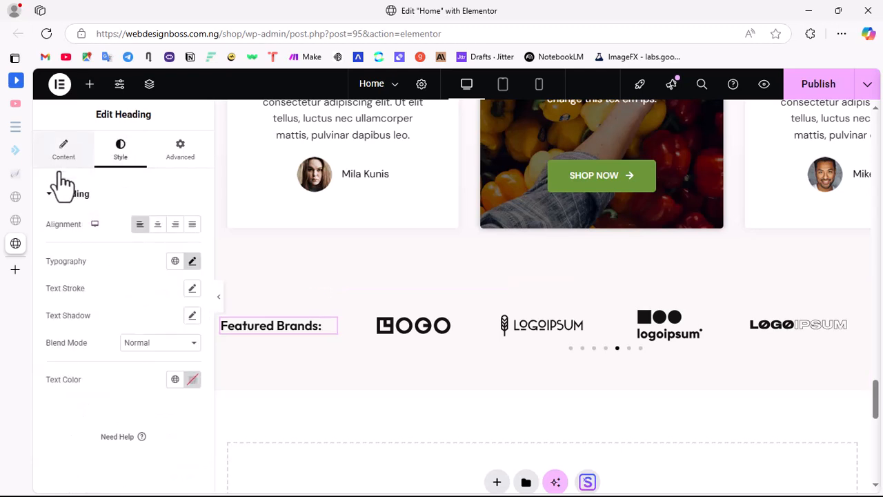
pyautogui.click(63, 151)
pyautogui.click(120, 153)
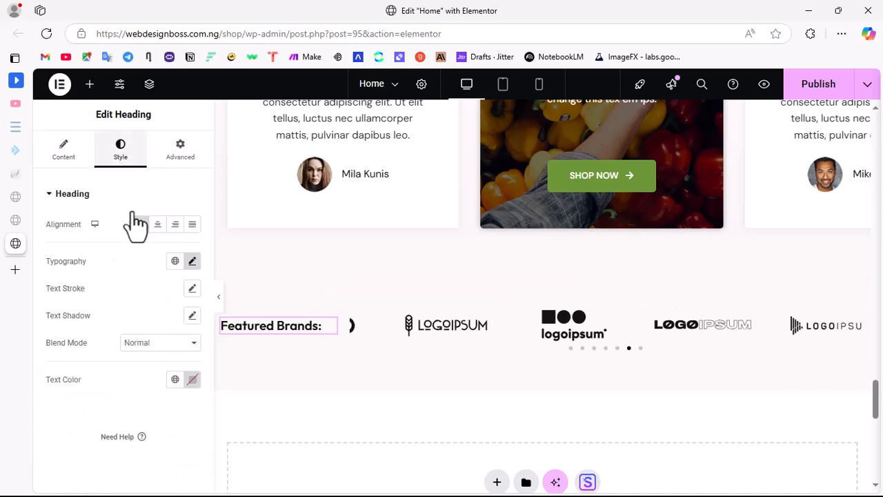
pyautogui.click(176, 379)
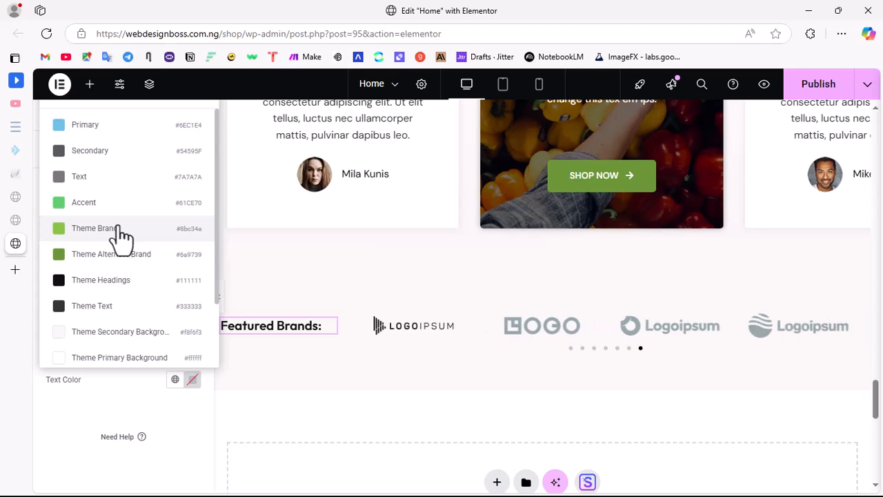
pyautogui.click(120, 236)
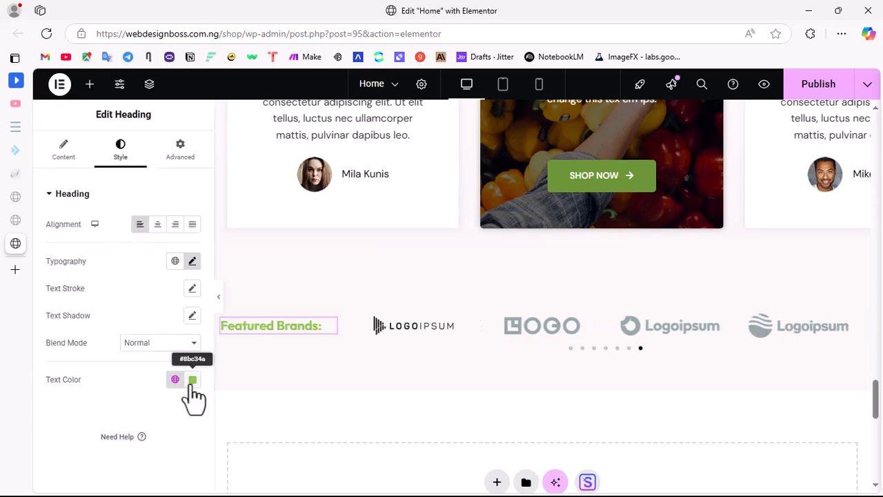
pyautogui.click(175, 379)
pyautogui.click(116, 256)
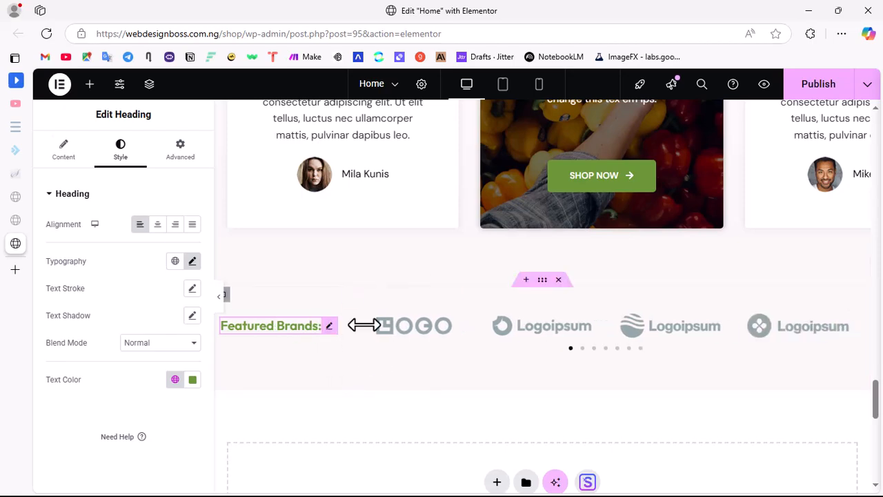
# Step: Look over the edited Home page in the editor and publish the changes
pyautogui.scroll(-6, 660, 412)
pyautogui.scroll(6, 514, 300)
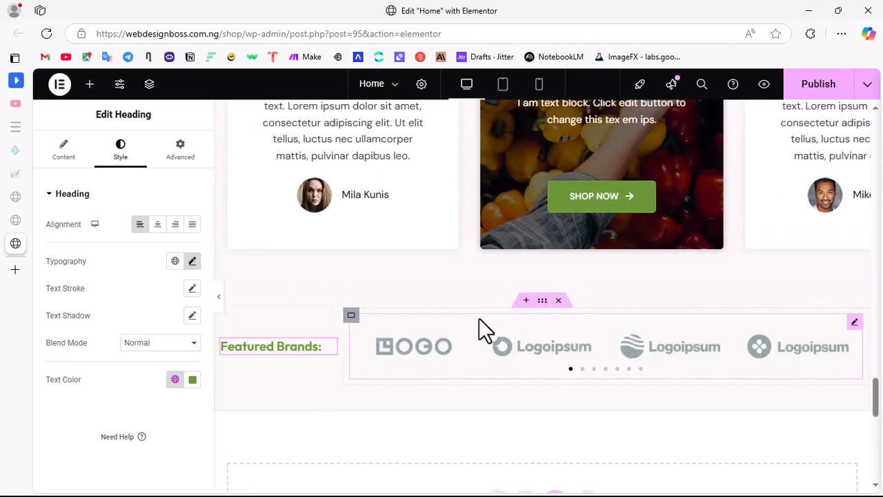
pyautogui.scroll(15, 492, 321)
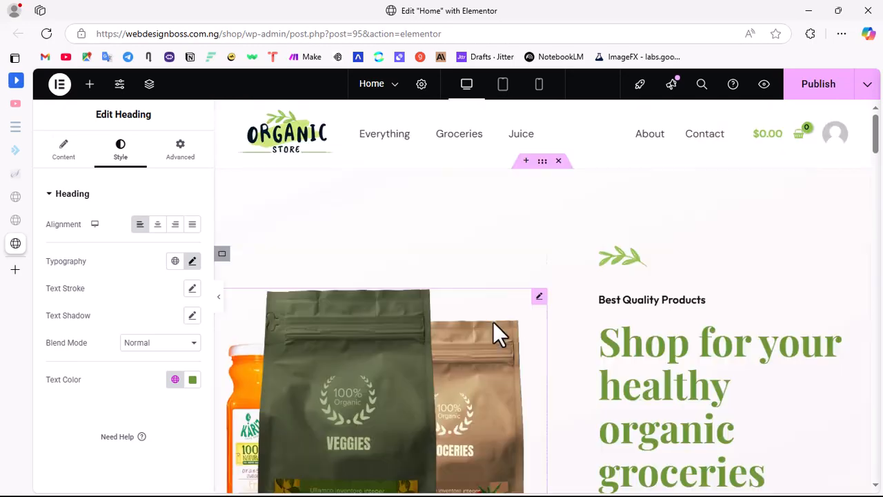
pyautogui.scroll(-5, 517, 285)
pyautogui.scroll(5, 538, 280)
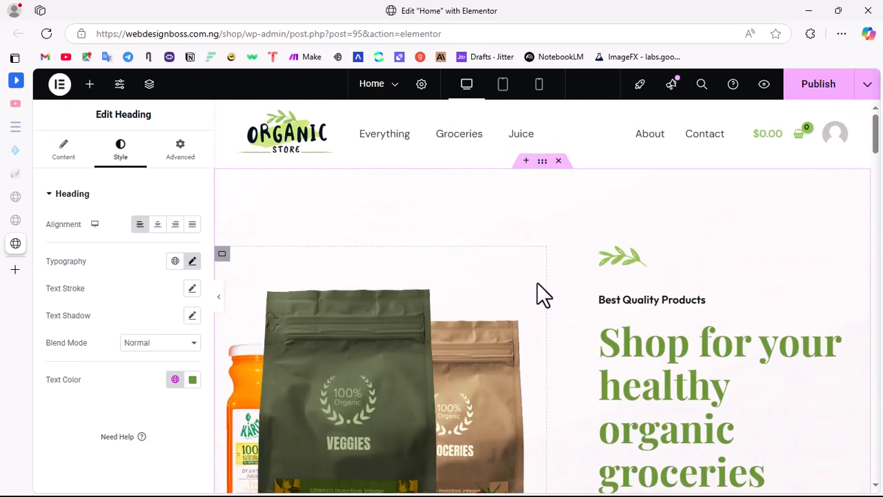
pyautogui.scroll(-5, 536, 283)
pyautogui.scroll(5, 713, 276)
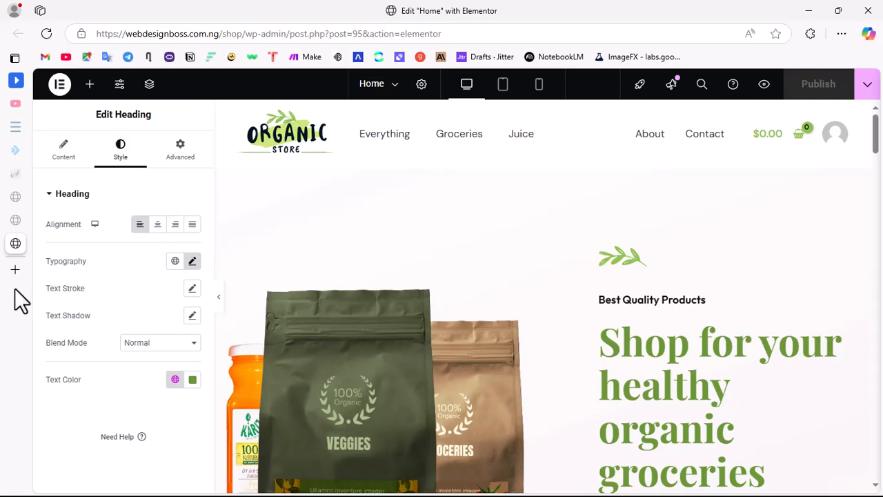
# Step: Switch to the live site at webdesignboss.com.ng/shop and reload it to load the published Home page
pyautogui.click(24, 221)
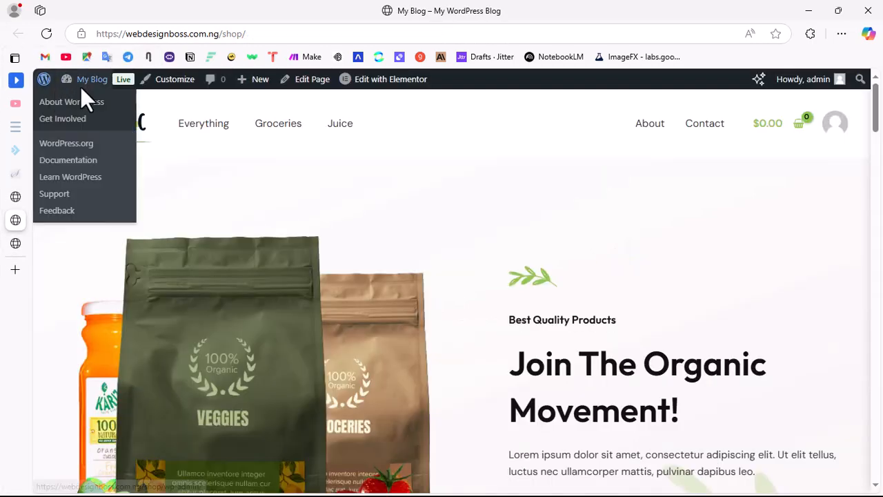
pyautogui.scroll(-10, 652, 379)
pyautogui.scroll(10, 612, 352)
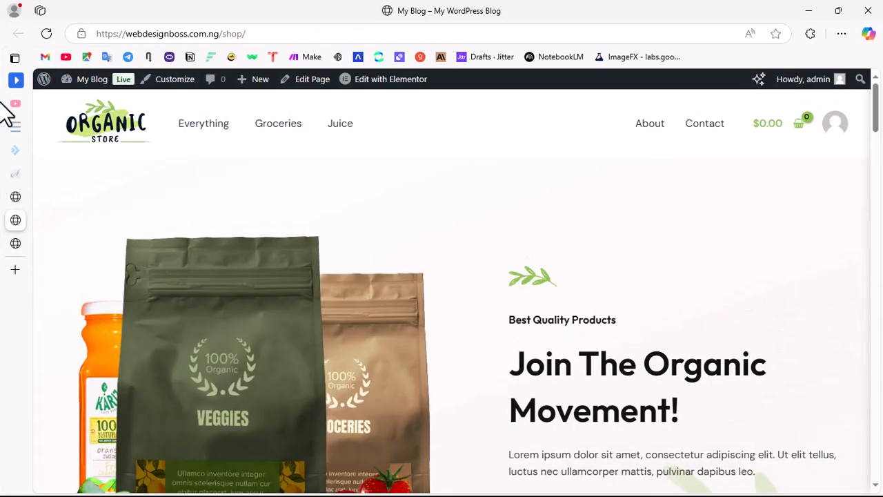
pyautogui.click(46, 34)
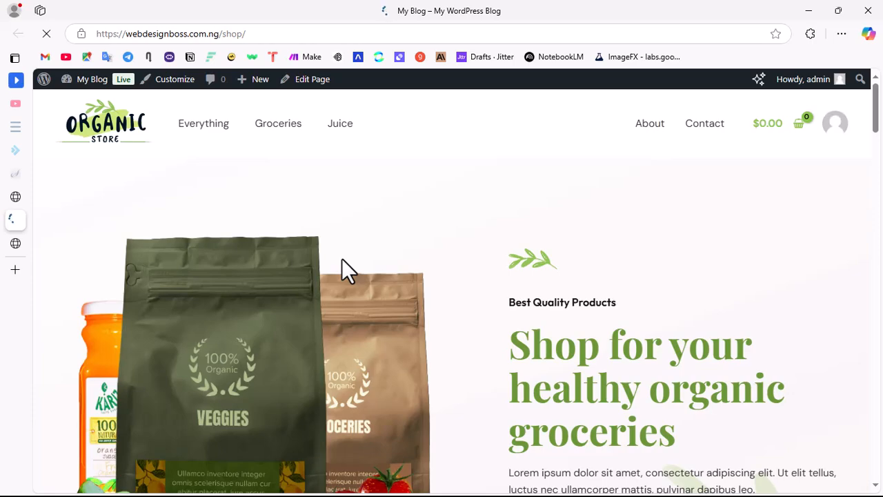
# Step: Check the live Home page from the hero section and feature boxes down to the product category cards
pyautogui.scroll(-1, 610, 414)
pyautogui.scroll(-2, 610, 363)
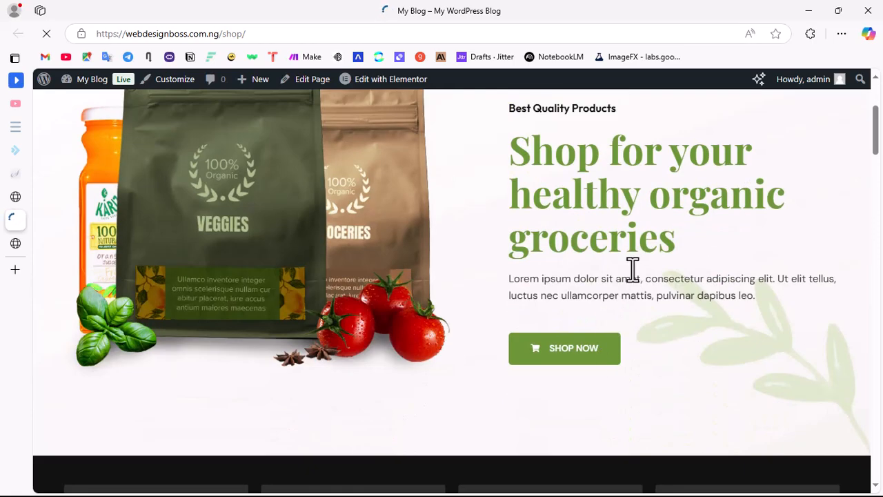
pyautogui.scroll(3, 563, 261)
pyautogui.scroll(-3, 567, 314)
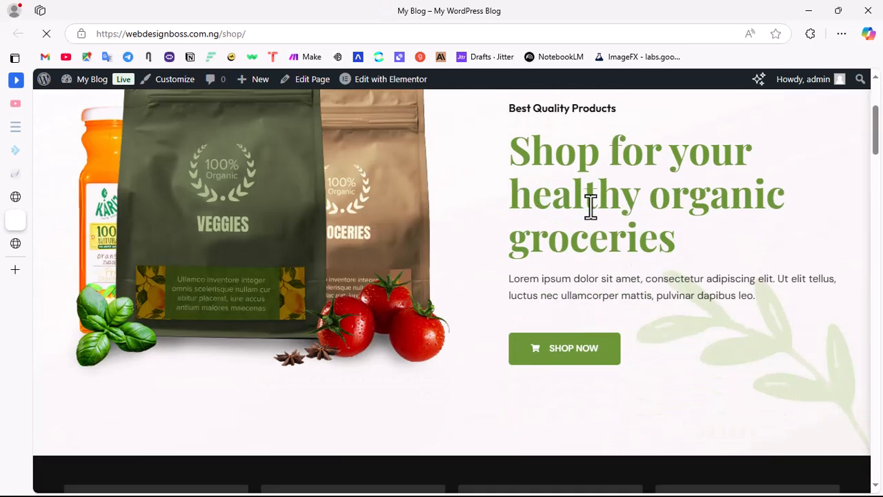
pyautogui.scroll(-10, 508, 311)
pyautogui.scroll(8, 504, 315)
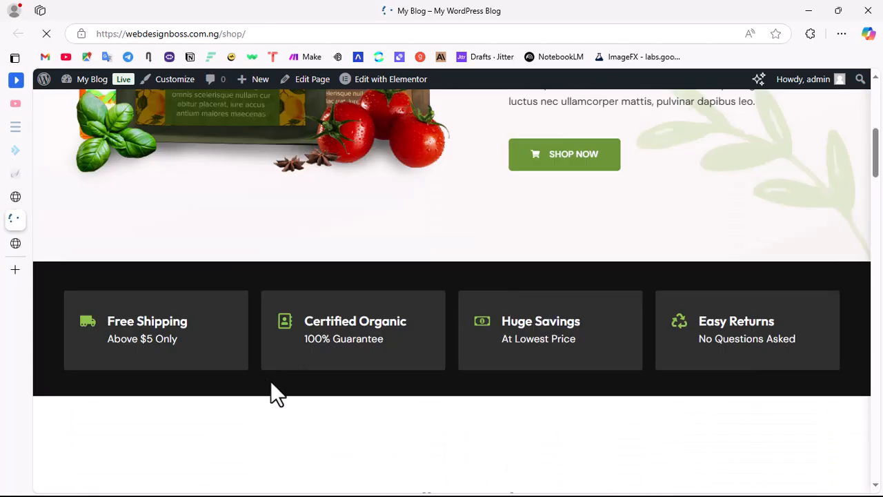
pyautogui.scroll(-12, 271, 383)
pyautogui.scroll(5, 451, 335)
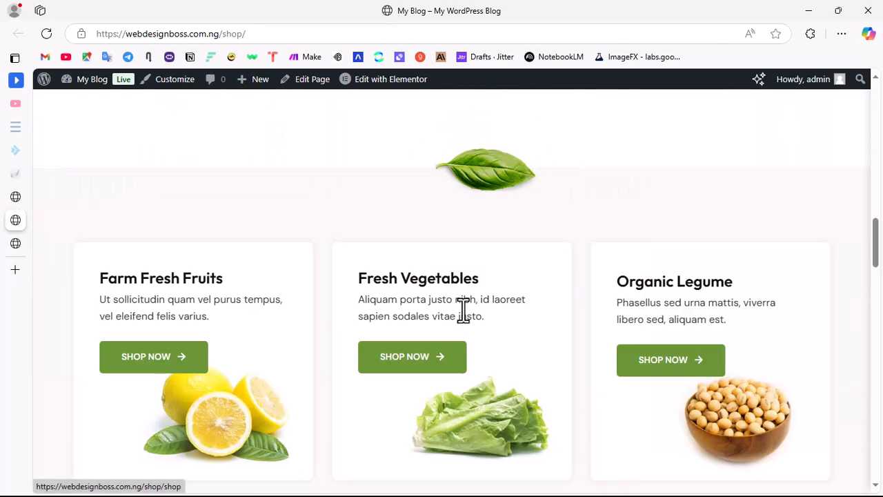
pyautogui.scroll(-5, 461, 310)
pyautogui.scroll(4, 460, 317)
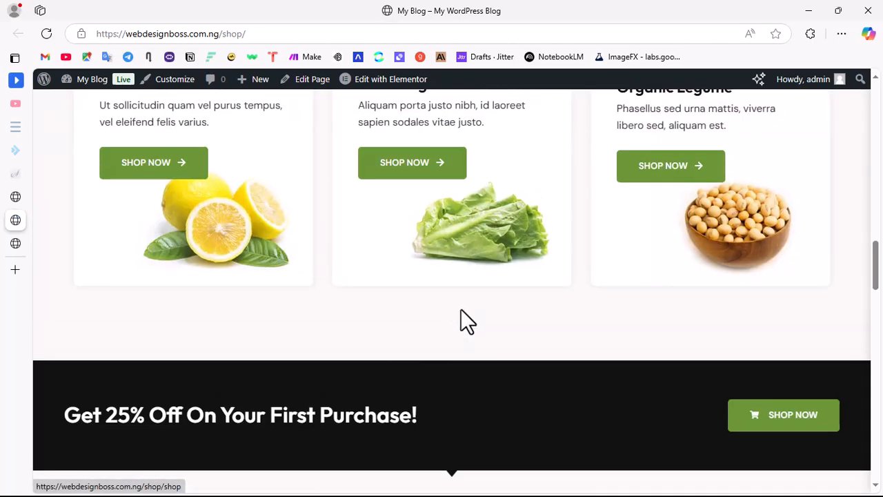
# Step: Test the Fresh Vegetables card's Shop Now link and look through the products on the Shop page
pyautogui.click(406, 168)
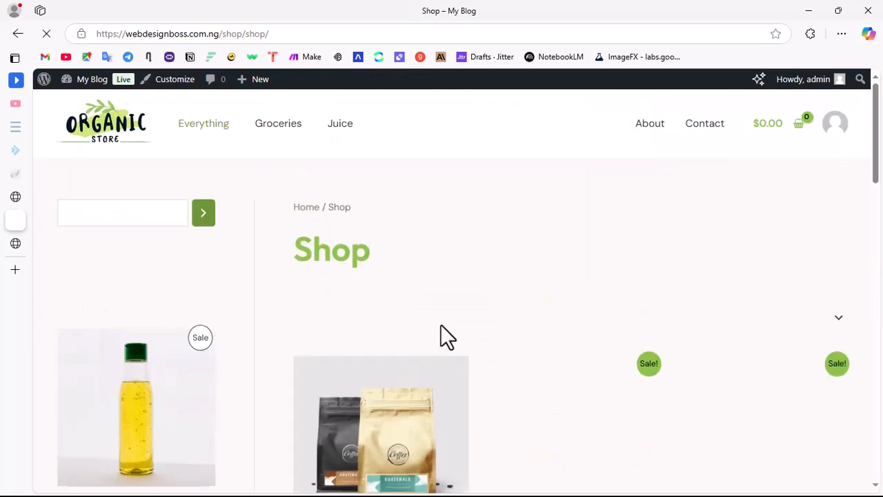
pyautogui.scroll(-3, 448, 321)
pyautogui.scroll(-8, 459, 305)
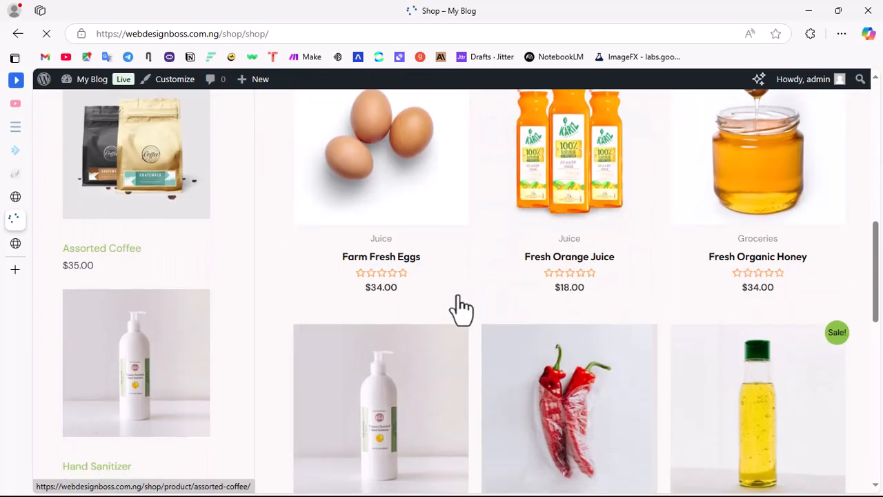
pyautogui.scroll(-3, 458, 303)
pyautogui.scroll(8, 457, 303)
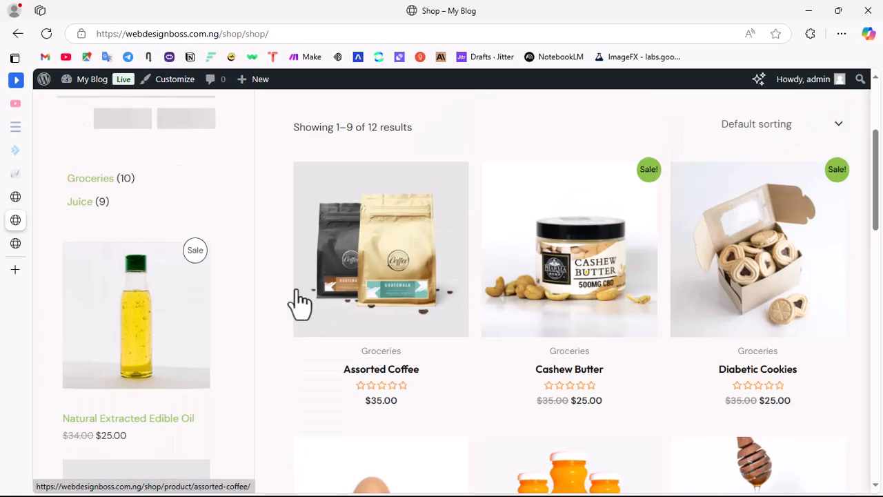
pyautogui.scroll(-8, 441, 324)
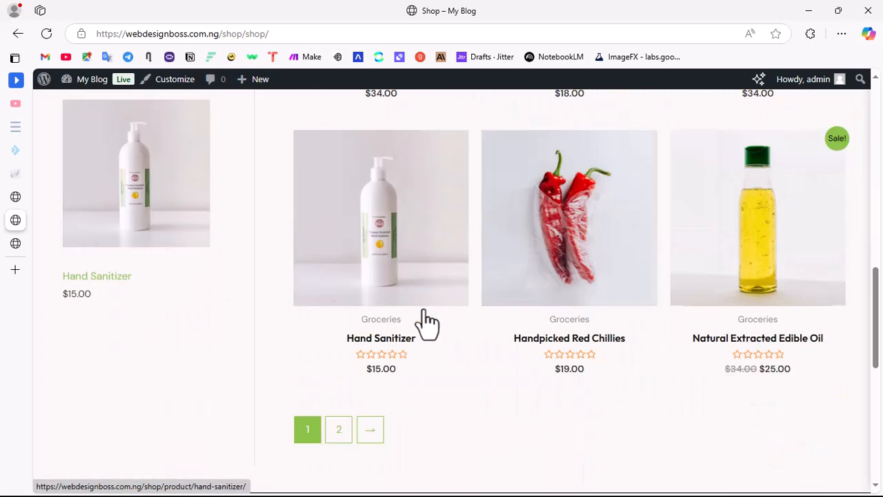
pyautogui.scroll(8, 387, 338)
pyautogui.scroll(-3, 384, 345)
pyautogui.scroll(6, 382, 338)
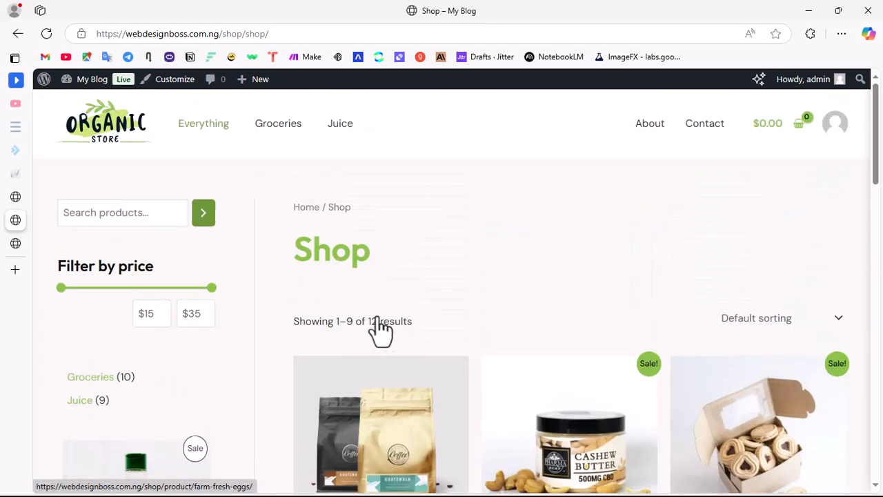
# Step: Return to the live Home page and check its remaining sections down to the Featured Brands carousel and footer
pyautogui.click(18, 33)
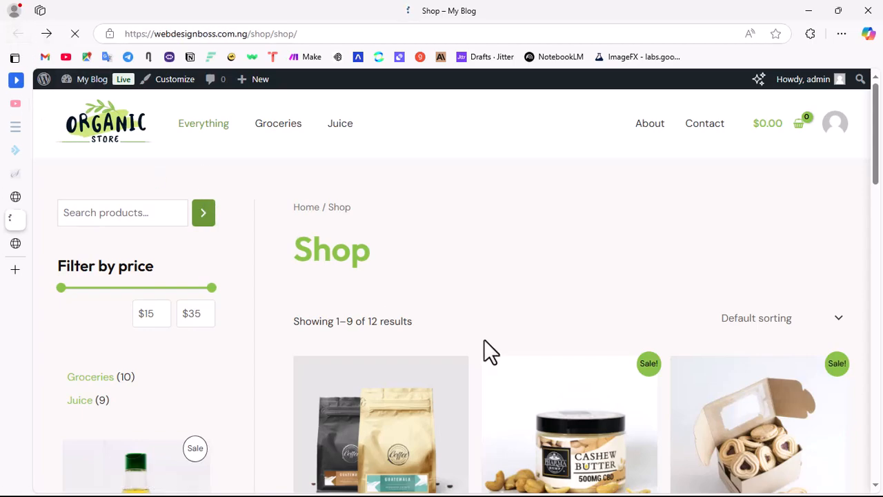
pyautogui.scroll(-15, 509, 327)
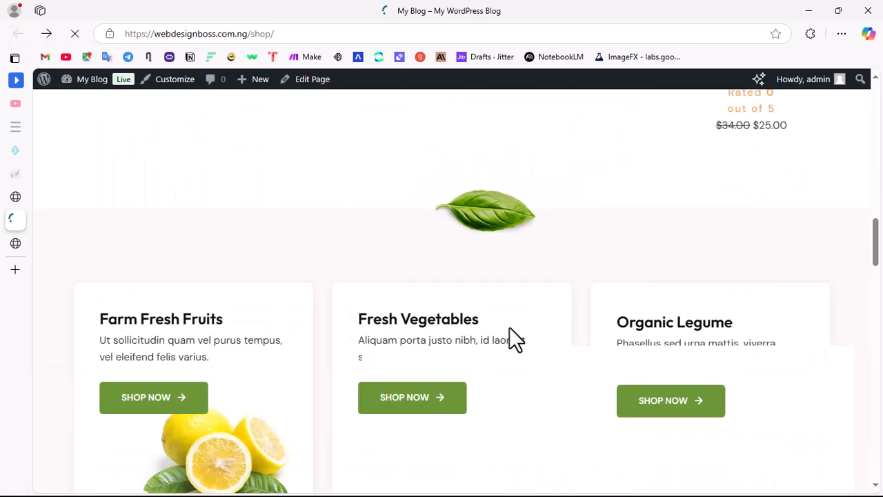
pyautogui.scroll(-6, 483, 345)
pyautogui.scroll(8, 446, 319)
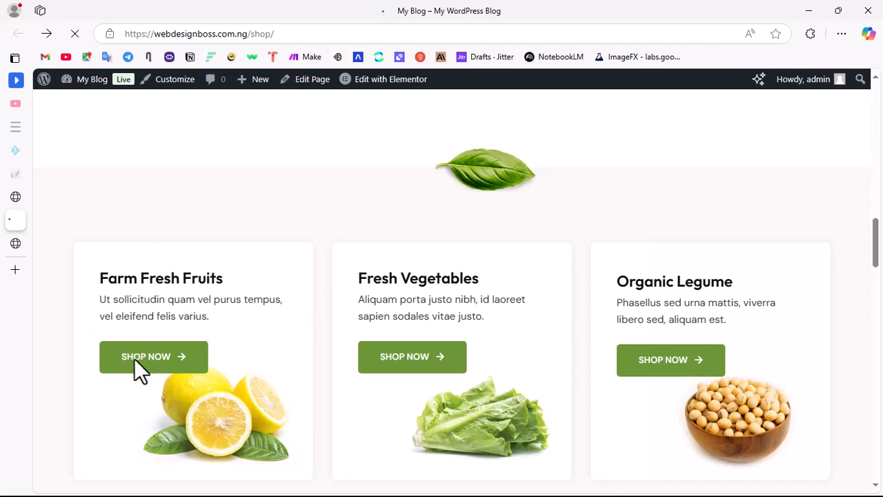
pyautogui.scroll(-10, 509, 406)
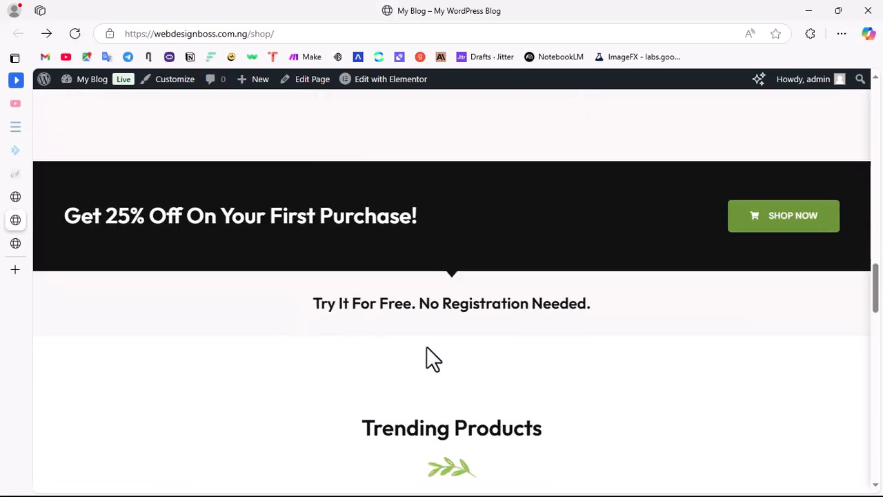
pyautogui.scroll(-8, 414, 324)
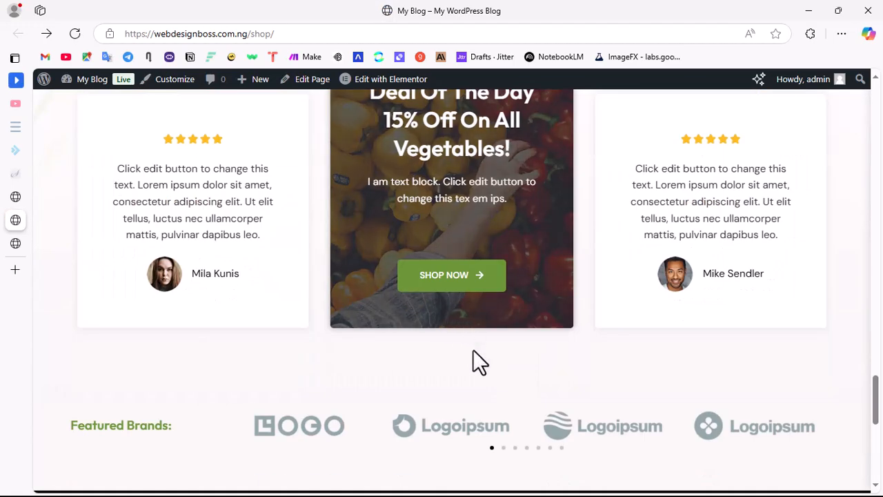
pyautogui.scroll(-6, 473, 349)
pyautogui.scroll(3, 394, 248)
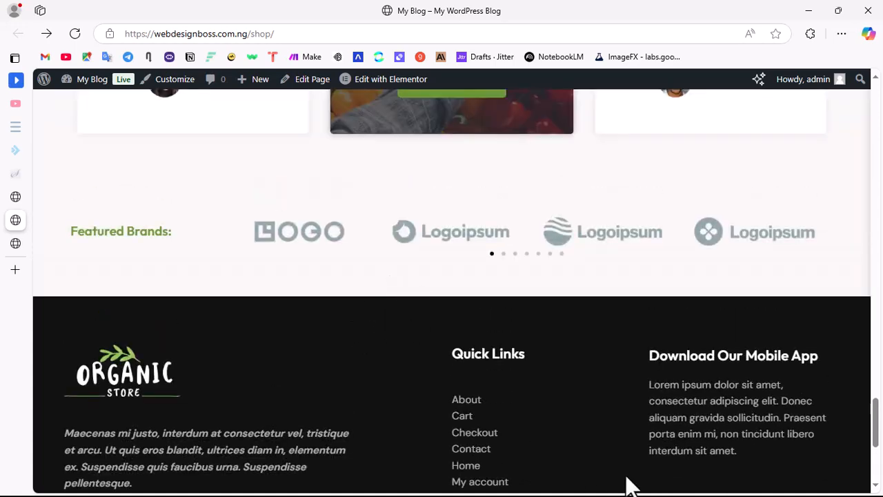
# Step: Review the live Home page back up to the hero, including the feature boxes and Best Selling Products section
pyautogui.scroll(20, 580, 198)
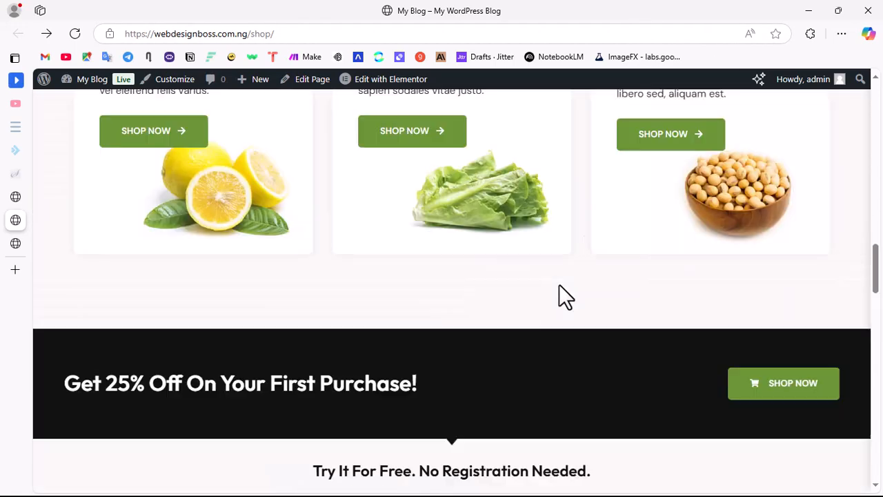
pyautogui.scroll(6, 560, 288)
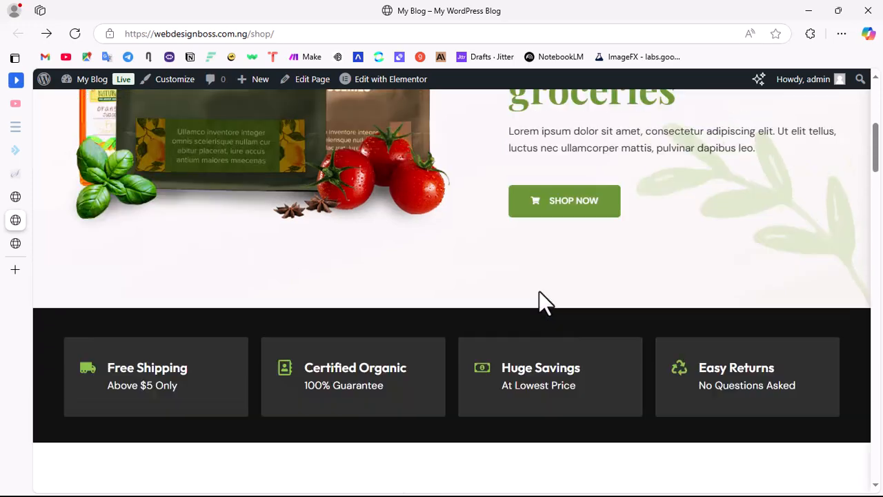
pyautogui.scroll(-4, 542, 311)
pyautogui.scroll(-4, 540, 330)
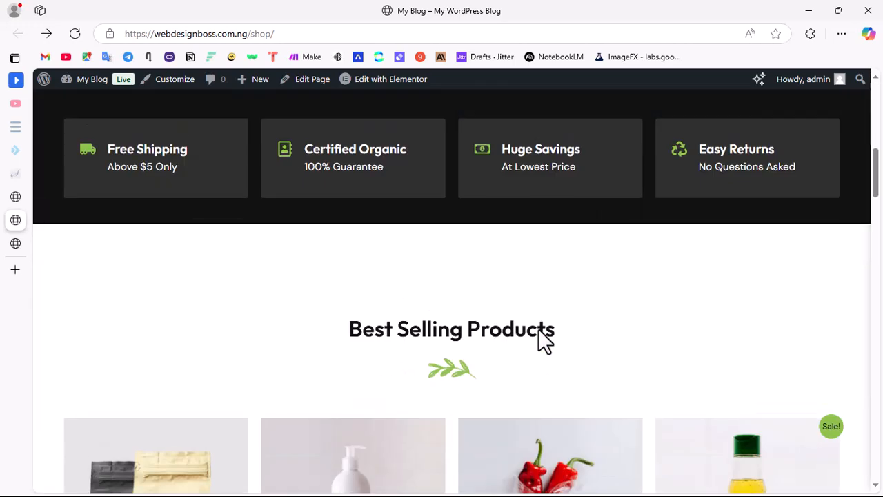
pyautogui.scroll(7, 642, 231)
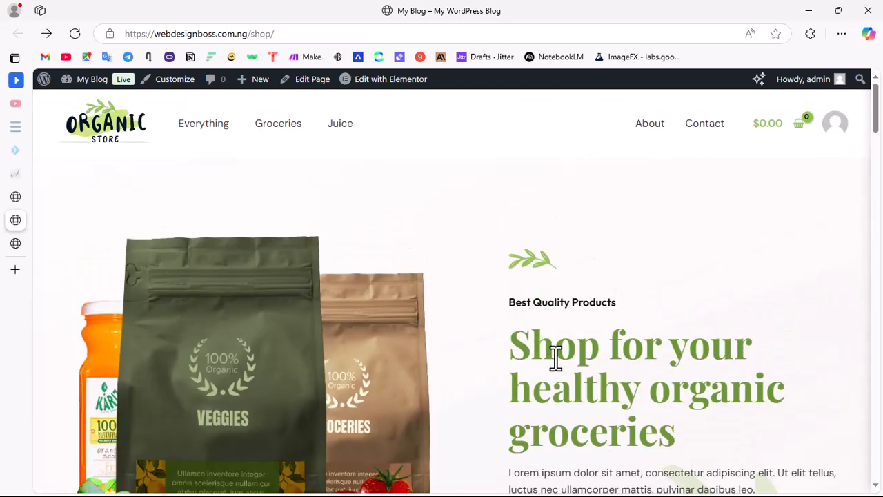
pyautogui.scroll(-5, 538, 356)
pyautogui.moveTo(19, 303)
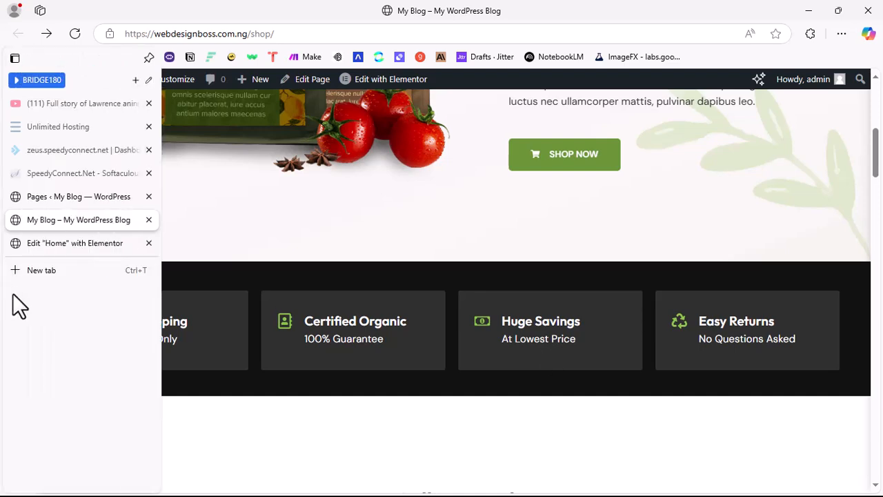
pyautogui.scroll(5, 568, 241)
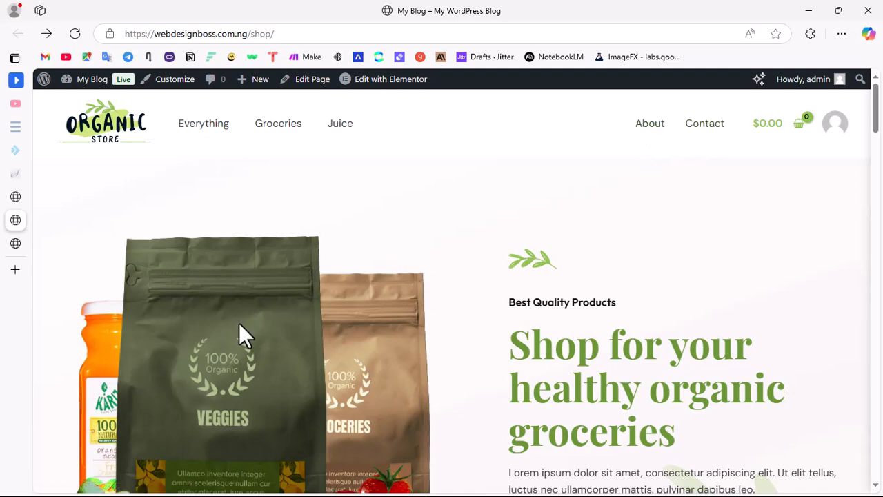
# Step: Return to the WordPress admin, open WooCommerce, and skip its guided store setup
pyautogui.moveTo(23, 246)
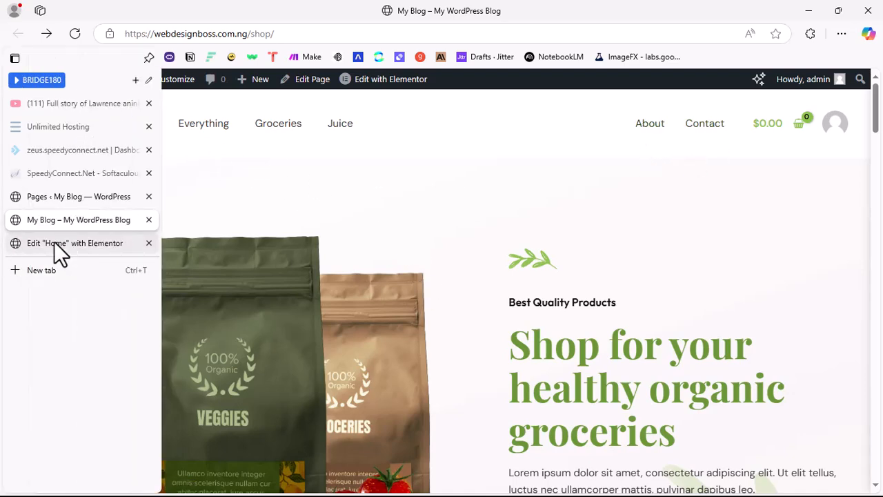
pyautogui.click(59, 197)
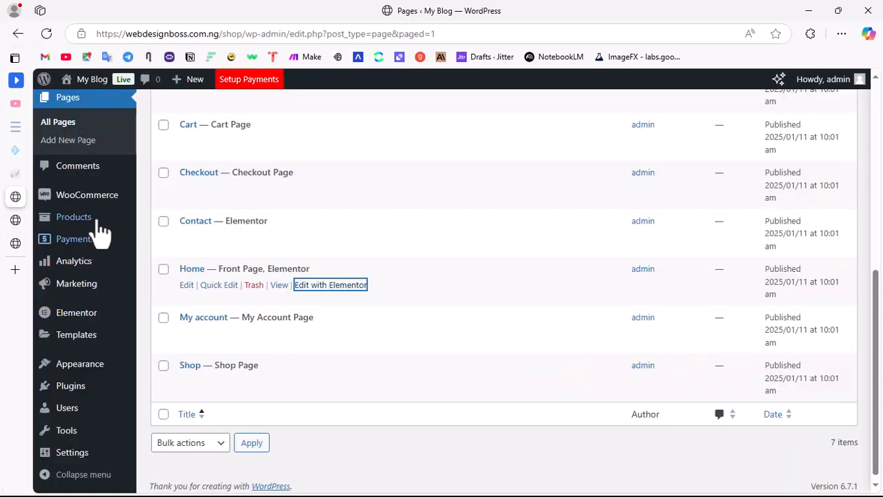
pyautogui.moveTo(97, 273)
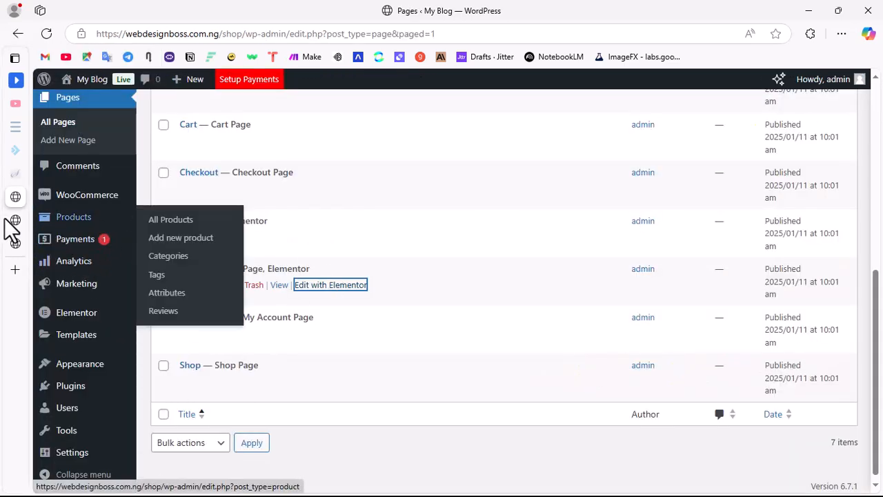
pyautogui.moveTo(28, 205)
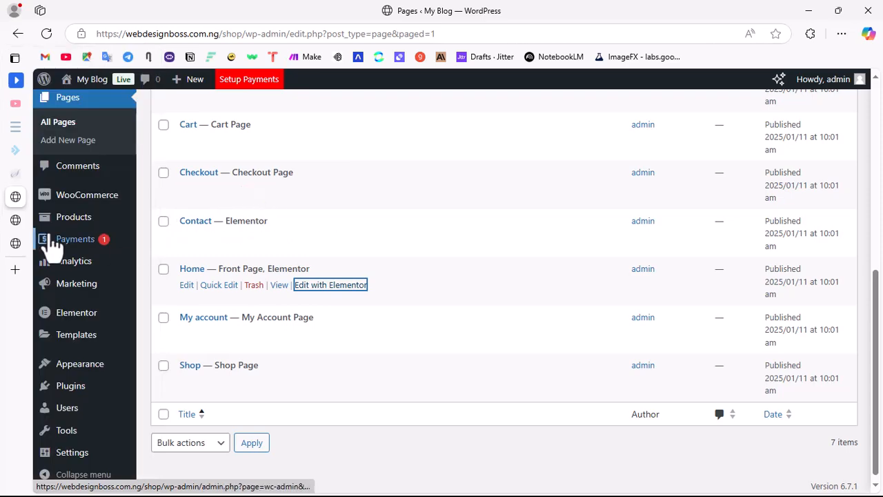
pyautogui.moveTo(72, 221)
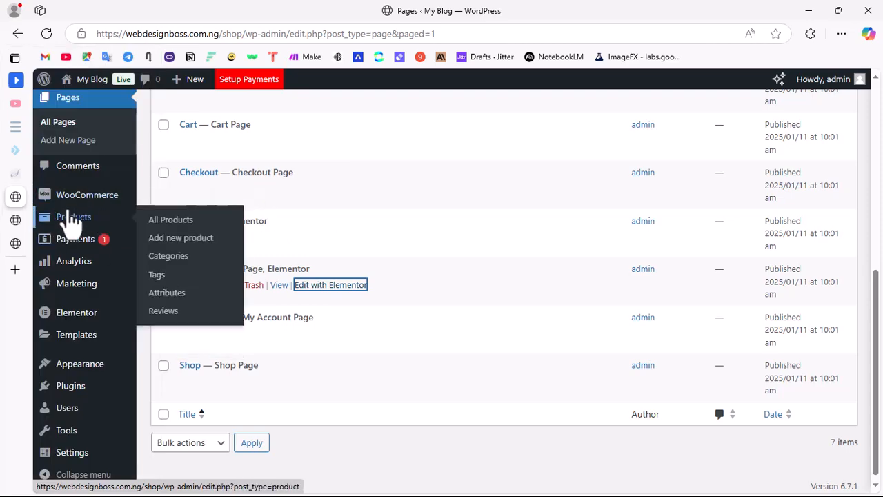
pyautogui.scroll(5, 102, 241)
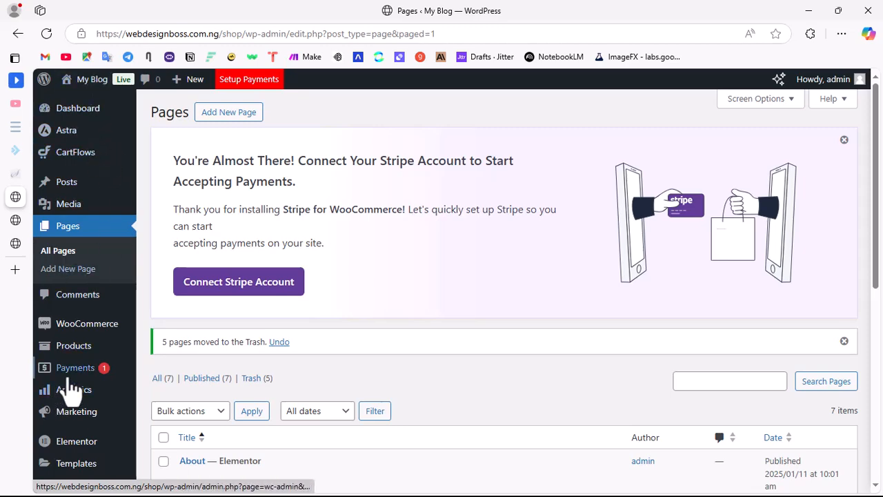
pyautogui.scroll(-3, 72, 391)
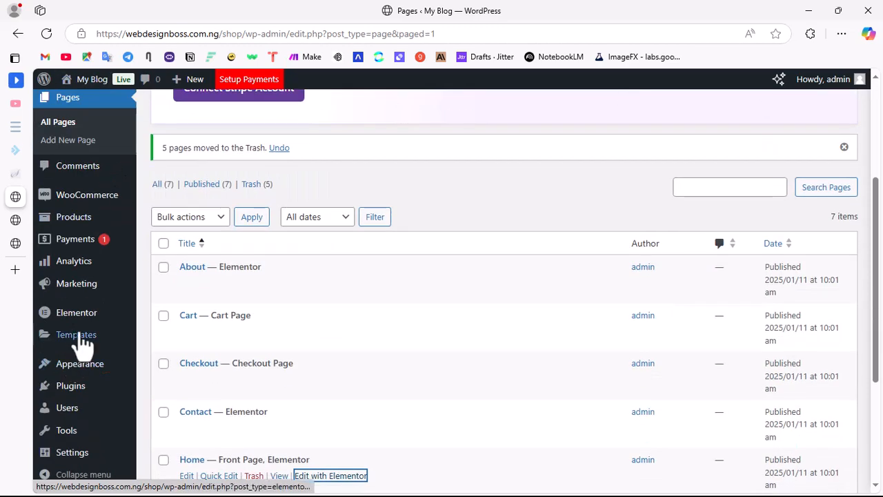
pyautogui.click(81, 205)
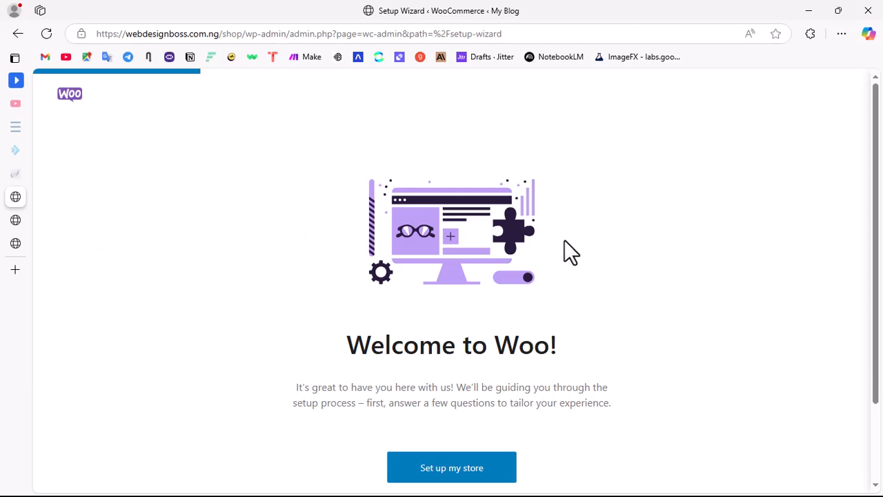
pyautogui.scroll(-2, 564, 241)
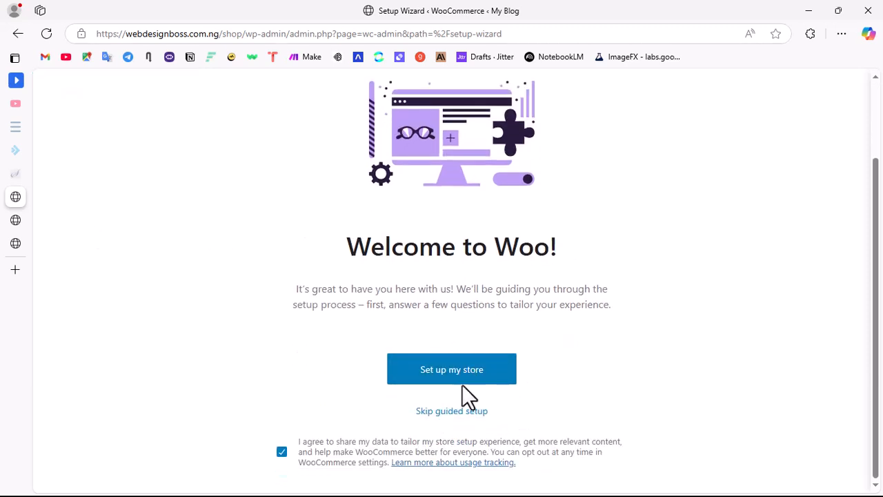
pyautogui.click(460, 416)
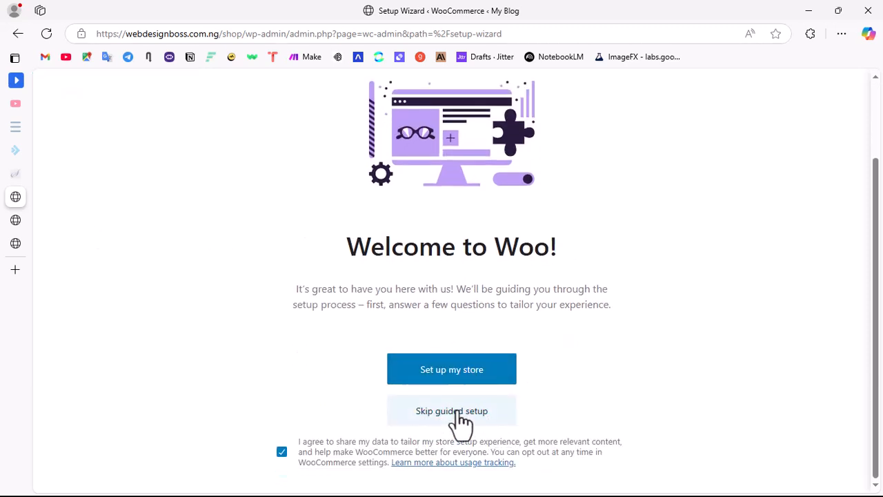
# Step: Set the business location to Nigeria — Lagos and proceed to the store
pyautogui.click(431, 249)
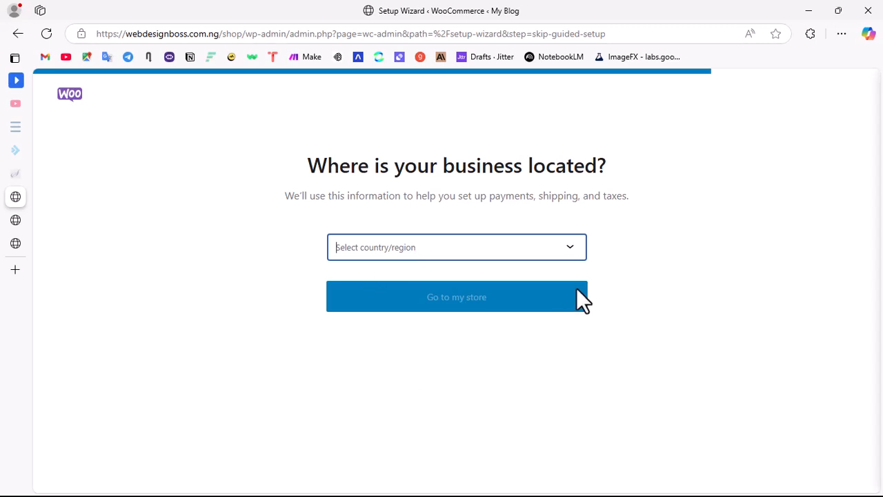
pyautogui.write('Nigeria')
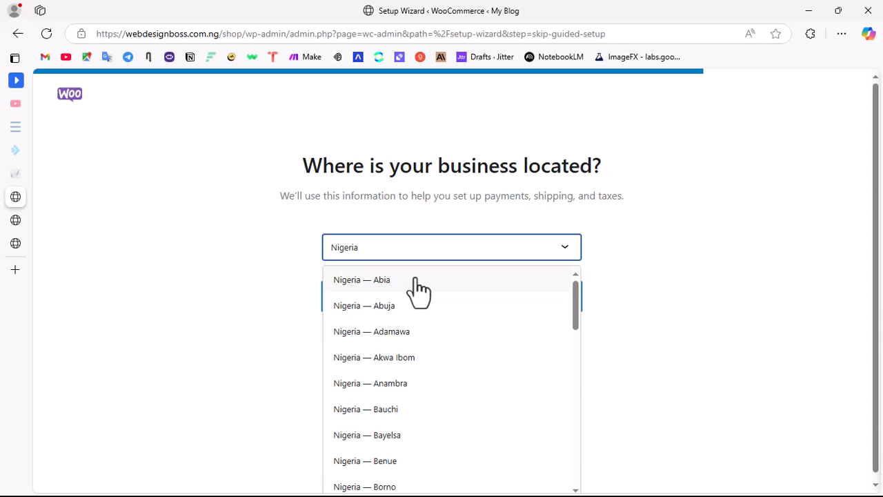
pyautogui.write('l')
pyautogui.press('BackSpace')
pyautogui.write('la')
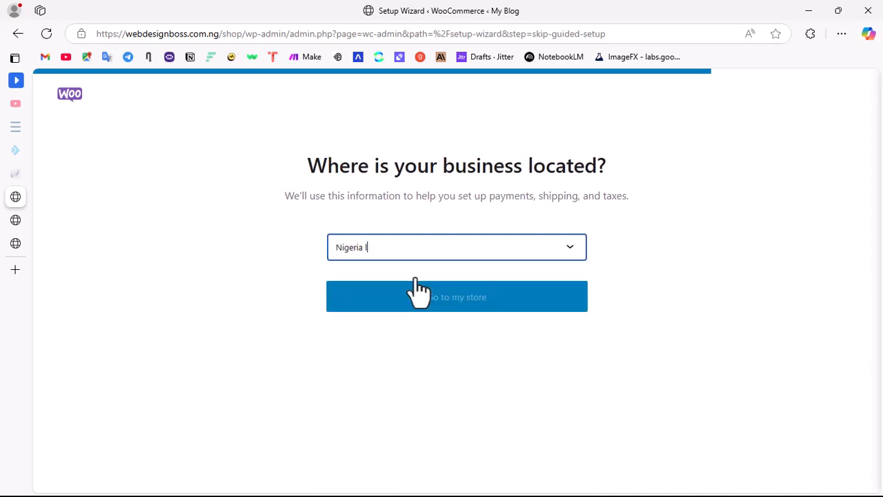
pyautogui.press('BackSpace')
pyautogui.press('BackSpace')
pyautogui.write('la')
pyautogui.press('BackSpace')
pyautogui.press('BackSpace')
pyautogui.press('BackSpace')
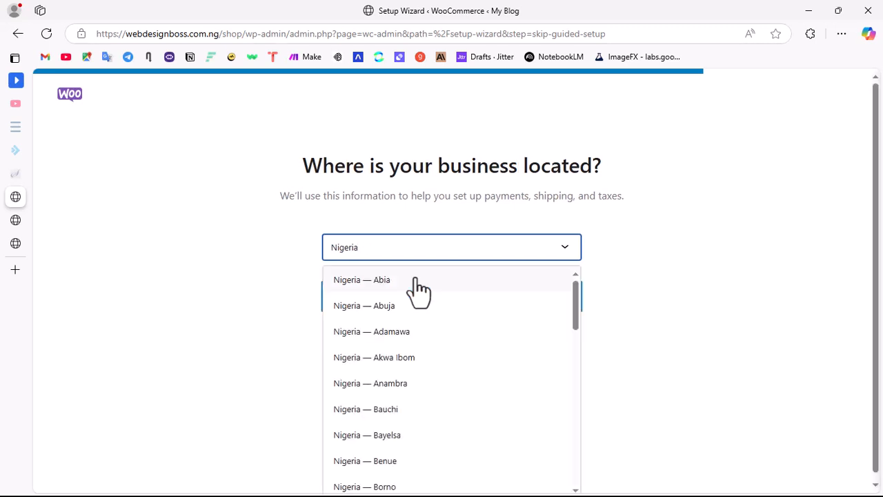
pyautogui.scroll(-5, 504, 385)
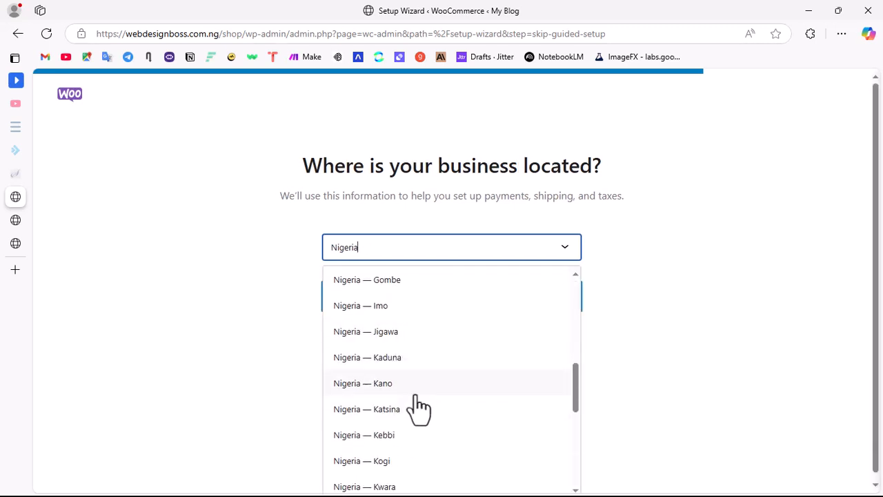
pyautogui.scroll(-3, 400, 414)
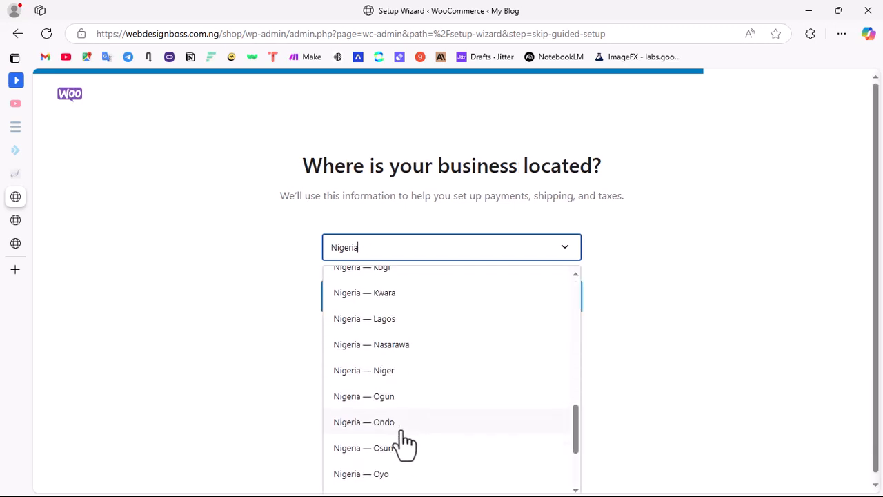
pyautogui.click(400, 318)
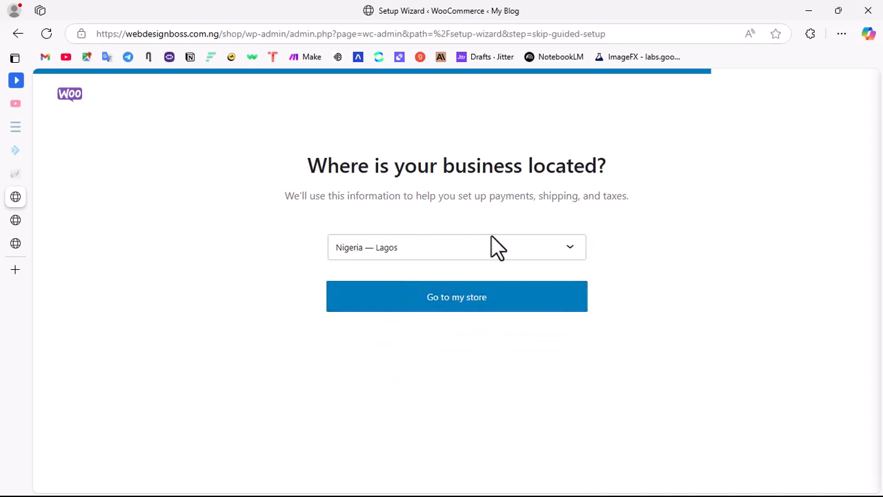
pyautogui.click(479, 307)
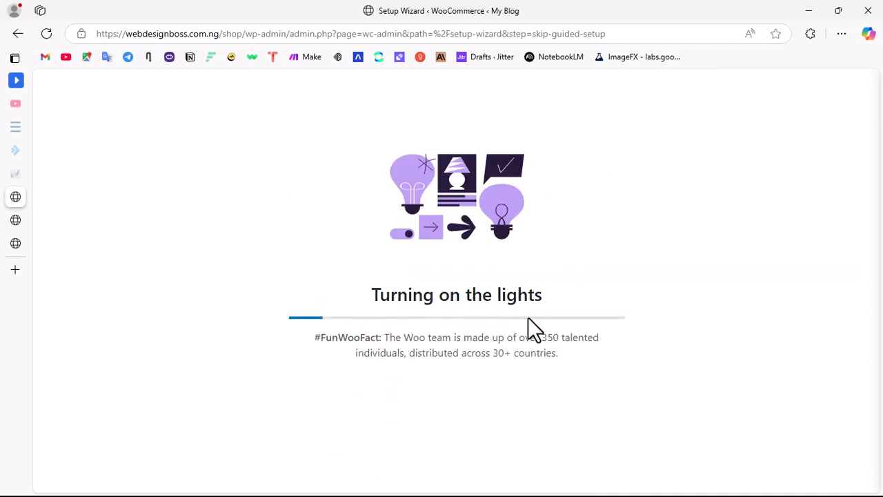
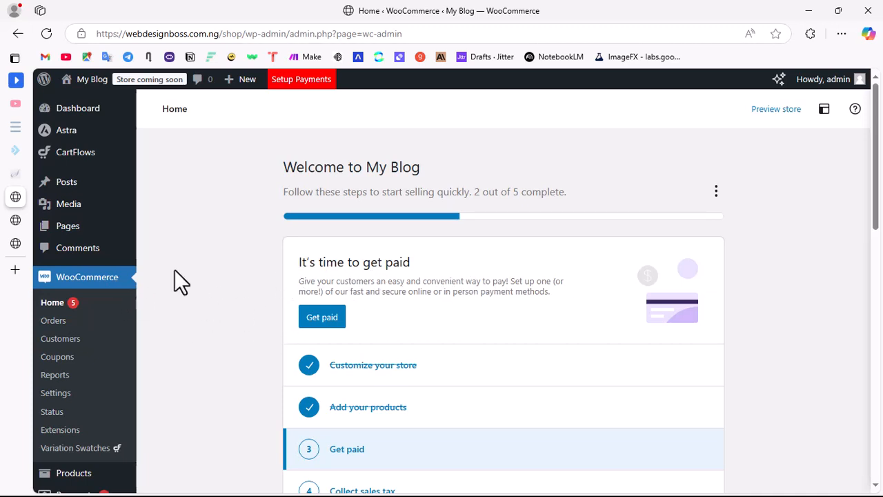
# Step: Open the payment setup task from the WooCommerce store setup checklist
pyautogui.scroll(-3, 483, 291)
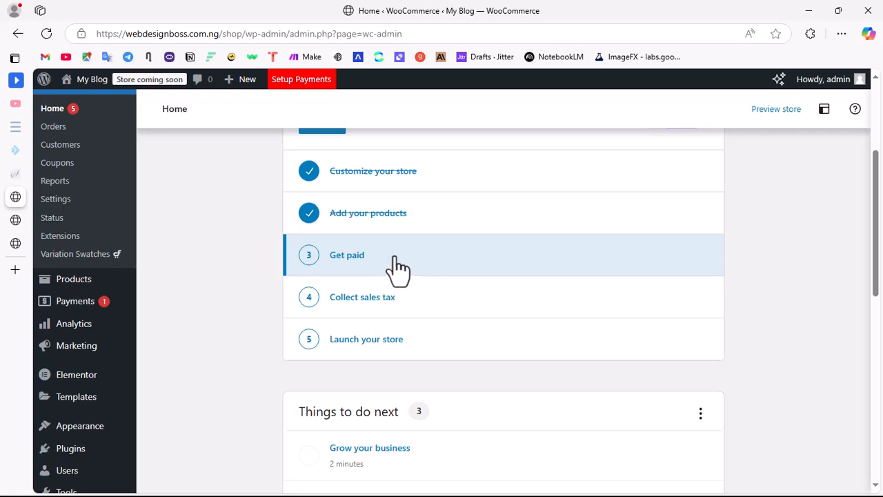
pyautogui.click(396, 259)
pyautogui.scroll(-3, 407, 349)
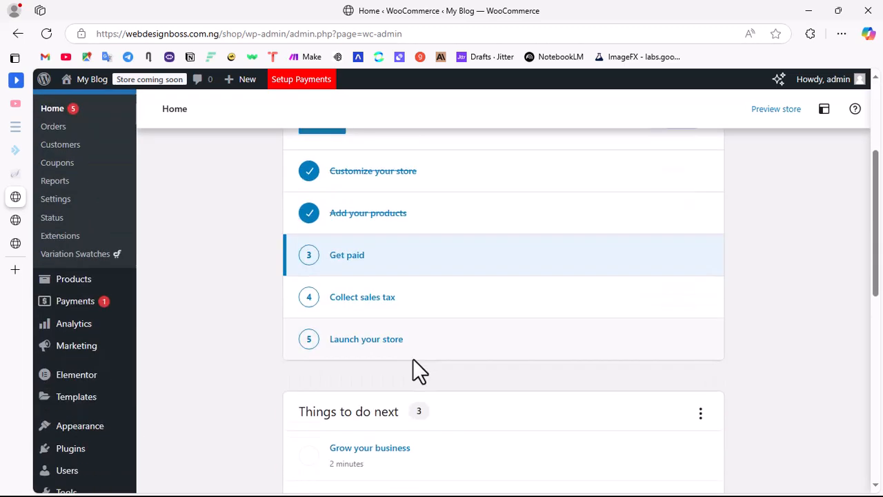
pyautogui.scroll(3, 380, 321)
pyautogui.click(321, 319)
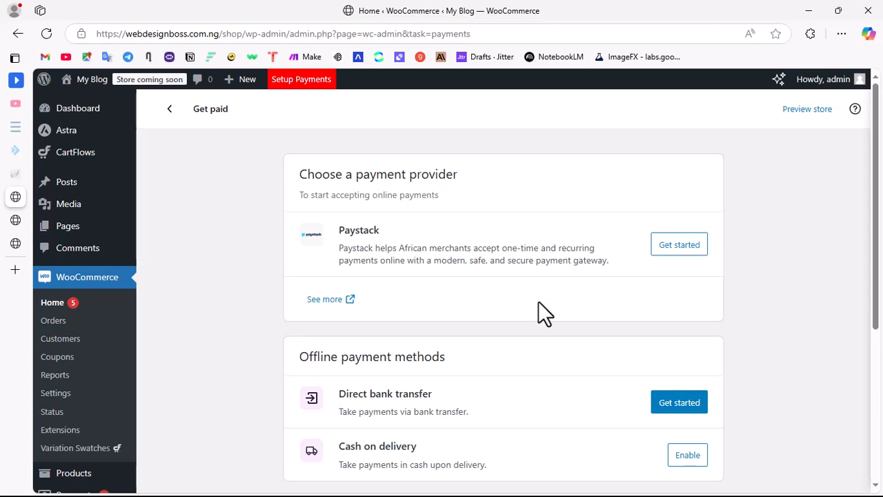
# Step: Enable Cash on delivery as an offline payment method
pyautogui.scroll(-3, 538, 309)
pyautogui.scroll(3, 517, 282)
pyautogui.scroll(-3, 483, 366)
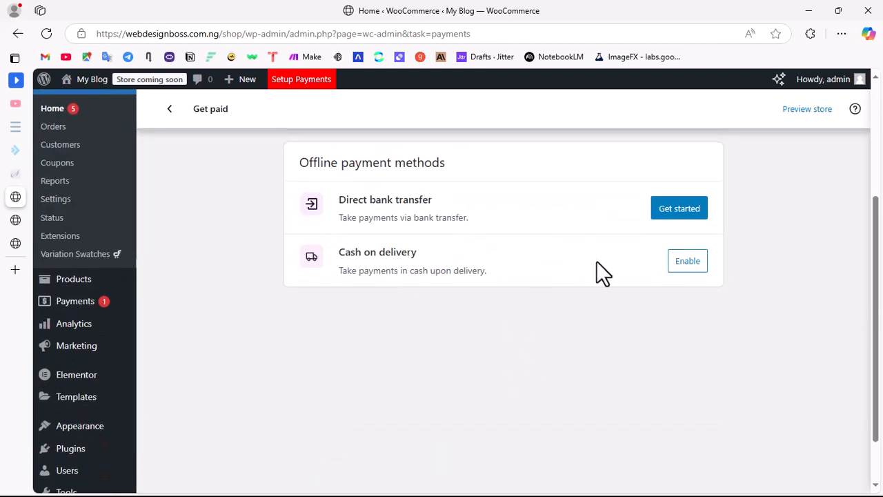
pyautogui.click(689, 270)
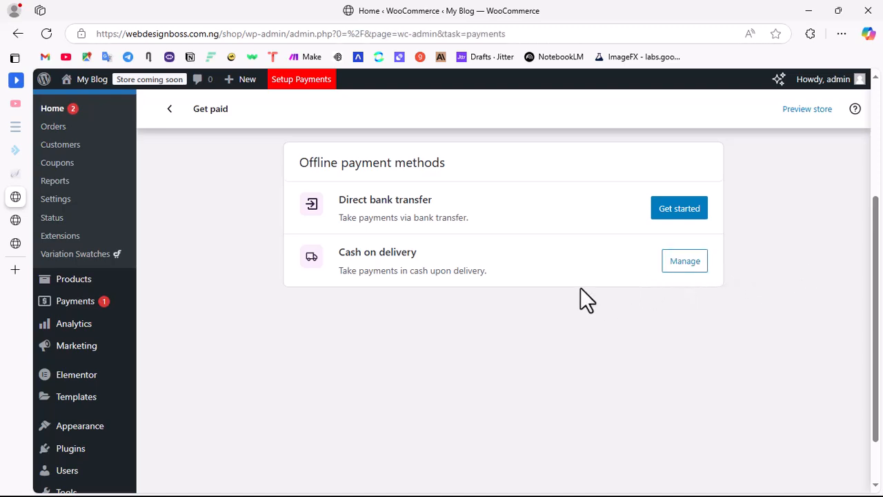
# Step: Install Paystack as the online payment provider and open its gateway settings
pyautogui.scroll(-1, 605, 264)
pyautogui.scroll(4, 606, 264)
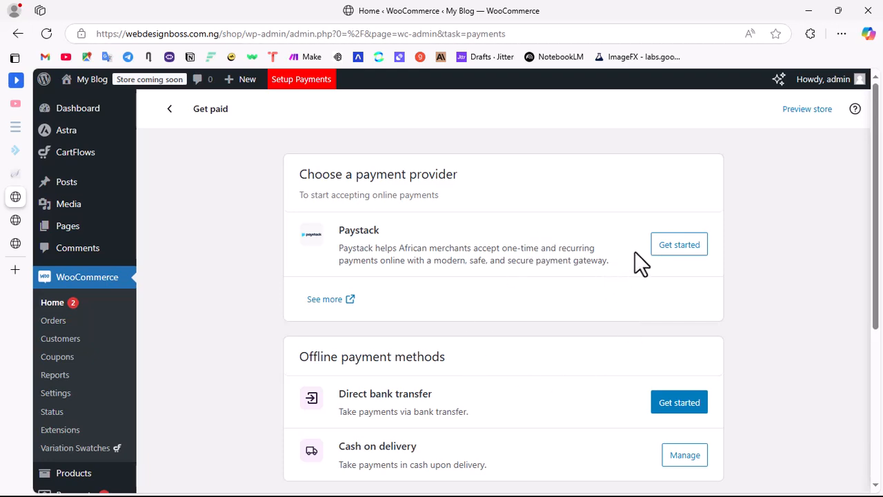
pyautogui.click(690, 247)
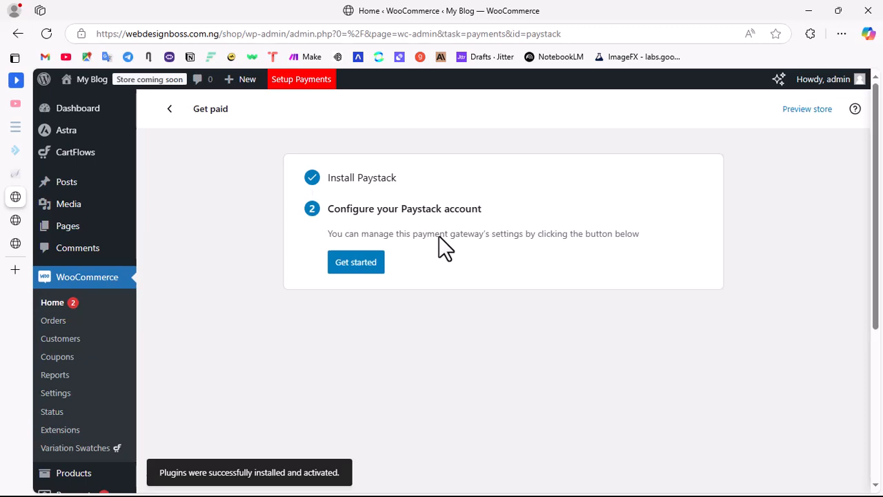
pyautogui.click(362, 262)
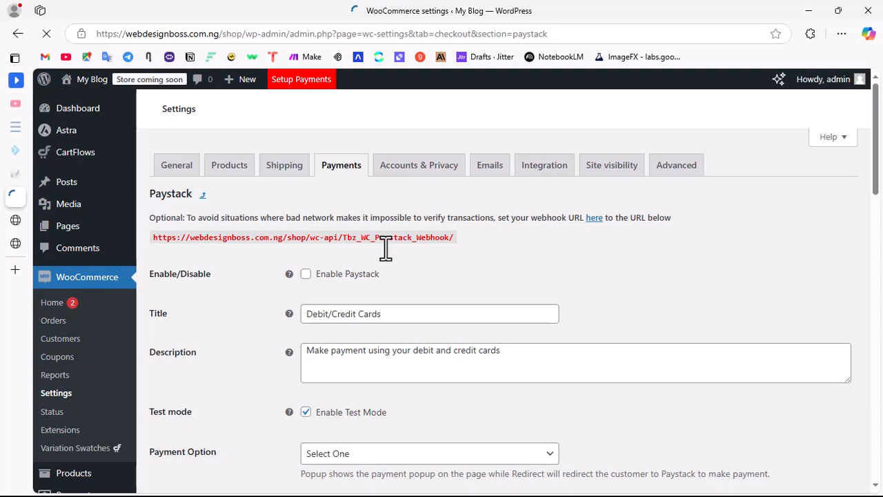
# Step: Look through the Paystack gateway settings and open the Paystack developer settings page linked in the webhook note
pyautogui.scroll(-15, 437, 299)
pyautogui.scroll(-3, 463, 278)
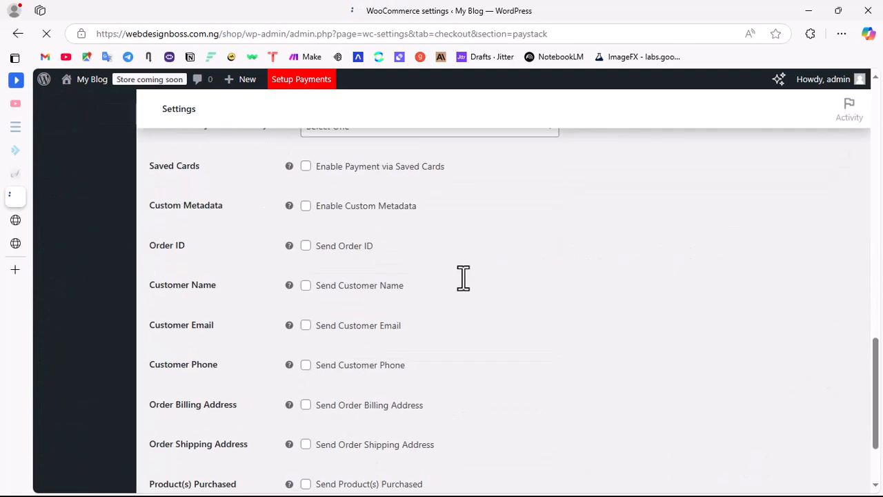
pyautogui.scroll(14, 464, 274)
pyautogui.scroll(-3, 376, 270)
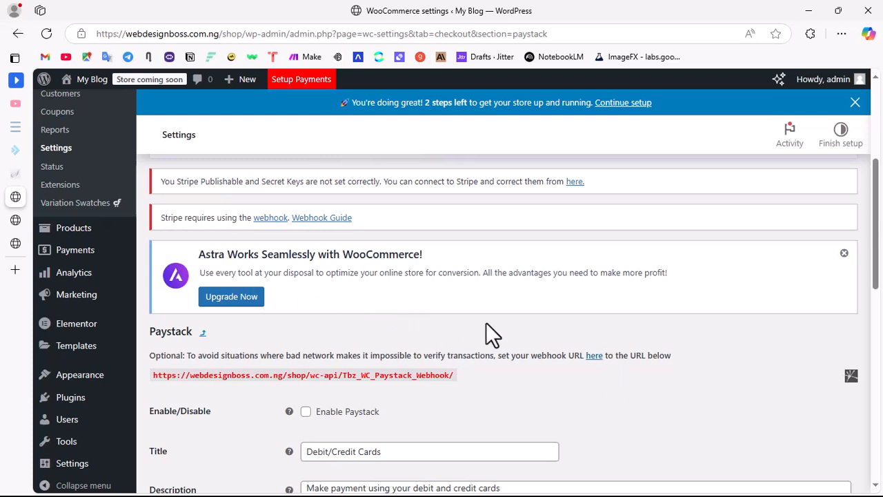
pyautogui.click(593, 358)
pyautogui.click(594, 357)
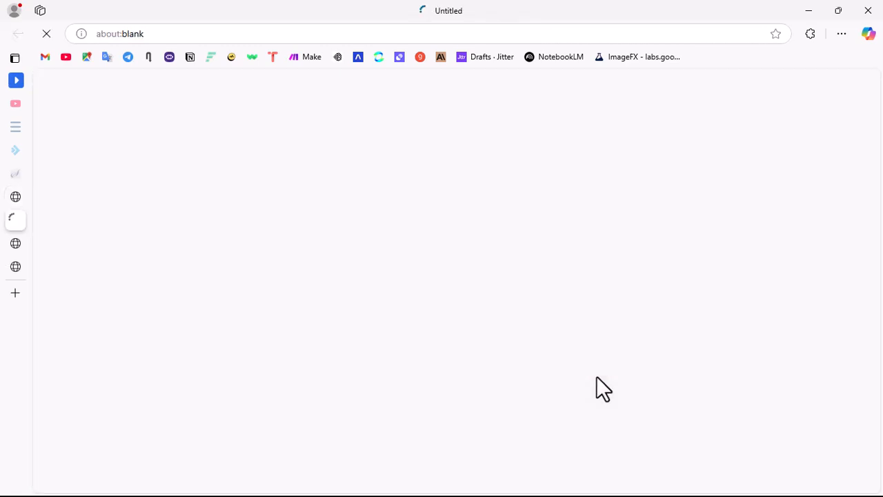
# Step: Return to the WooCommerce Paystack settings, enable Paystack, and set its title to "Pay with Debit/Credit Cards"
pyautogui.click(16, 198)
pyautogui.scroll(-3, 444, 345)
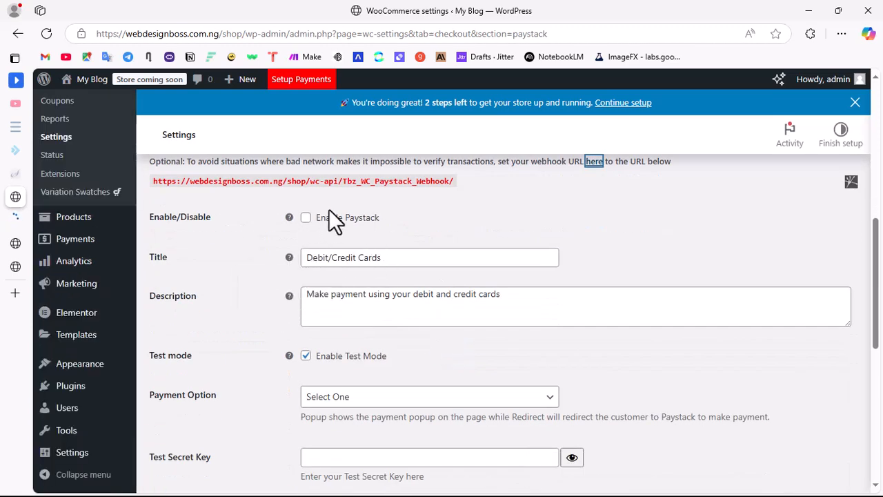
pyautogui.click(305, 218)
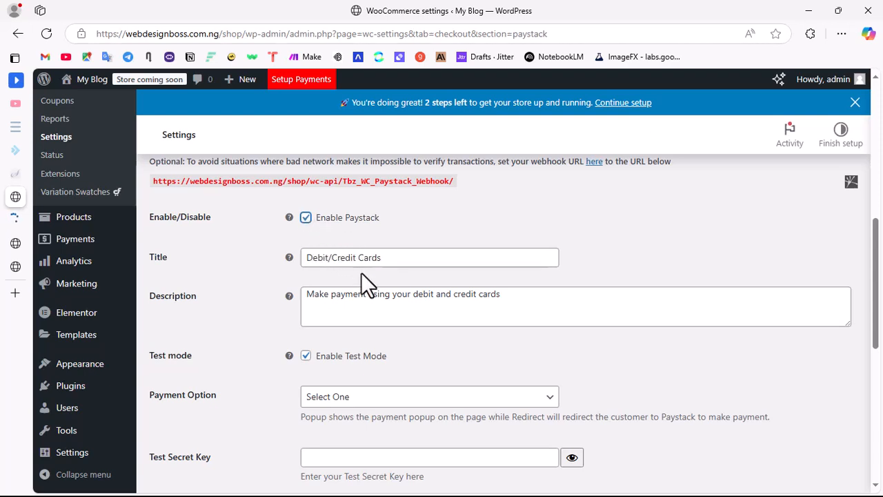
pyautogui.moveTo(381, 257); pyautogui.dragTo(307, 257)
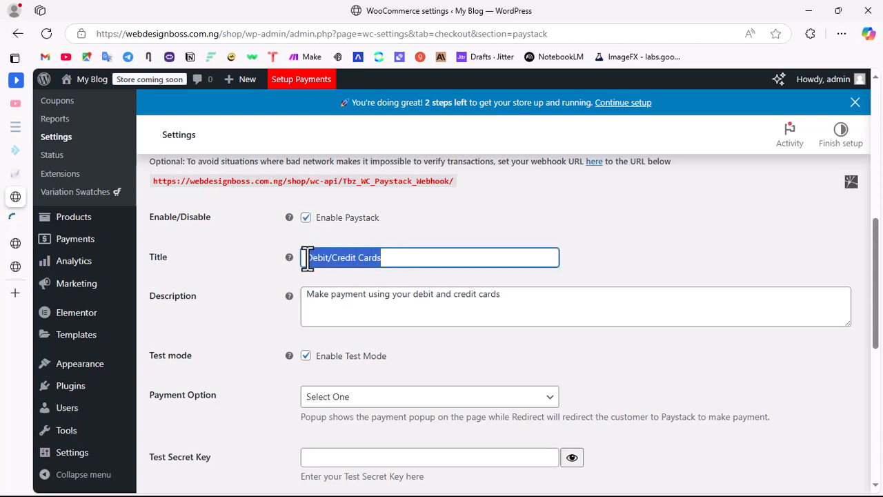
pyautogui.click(311, 259)
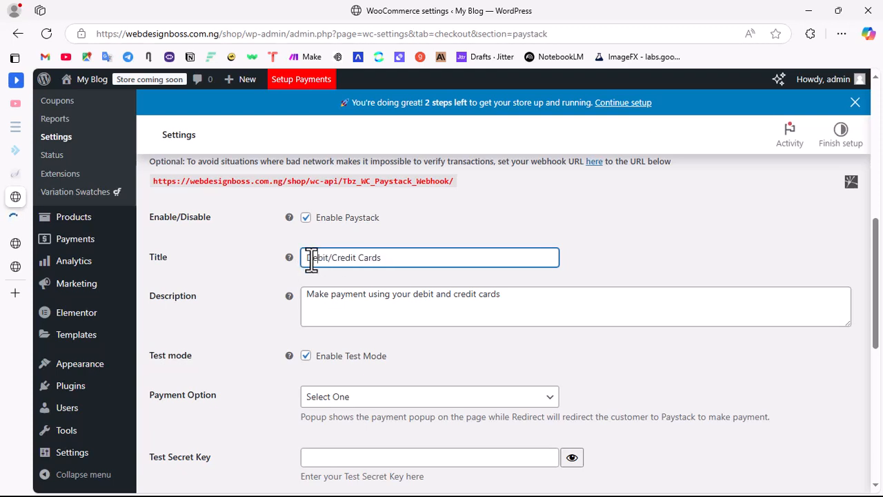
pyautogui.write('Pay with')
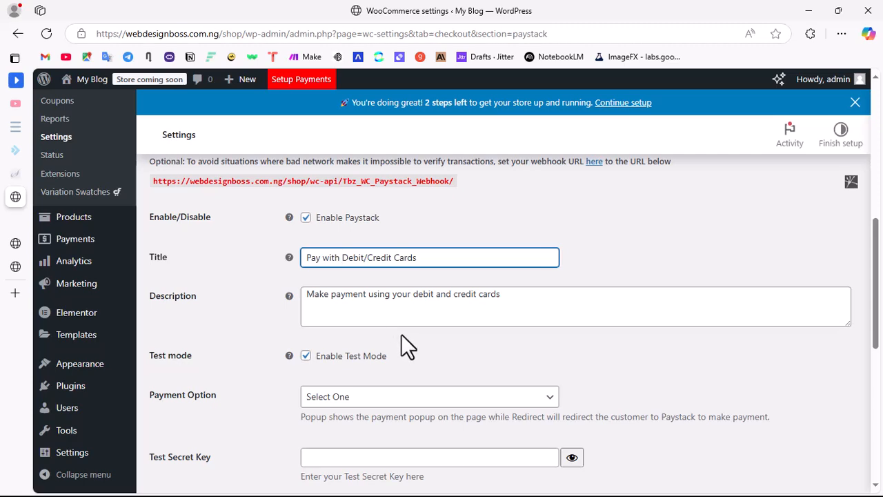
# Step: Set the Paystack payment option to Popup
pyautogui.scroll(-3, 407, 347)
pyautogui.scroll(3, 414, 257)
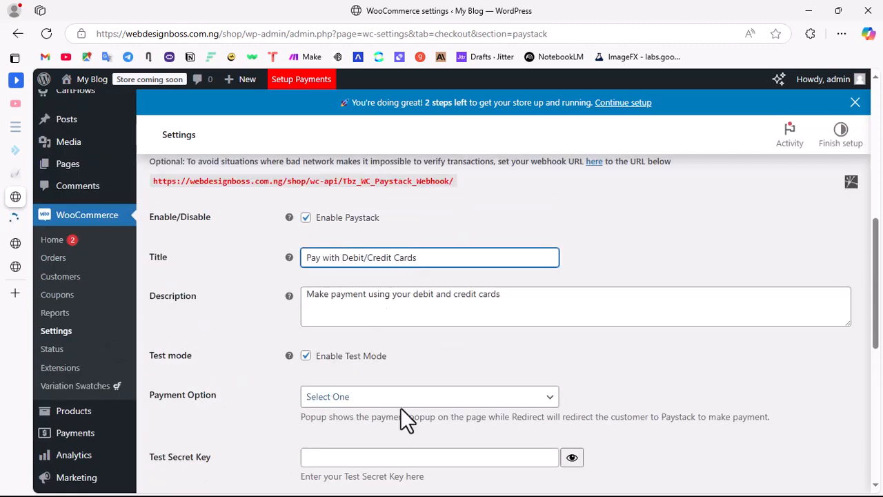
pyautogui.click(337, 404)
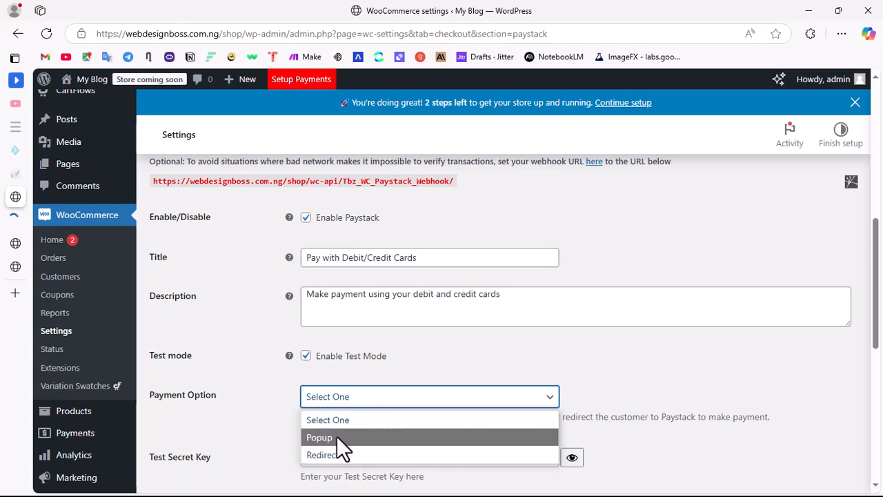
pyautogui.click(334, 438)
# Step: Check the Test Secret Key and Test Public Key fields in the Paystack settings without filling them in
pyautogui.scroll(-3, 365, 444)
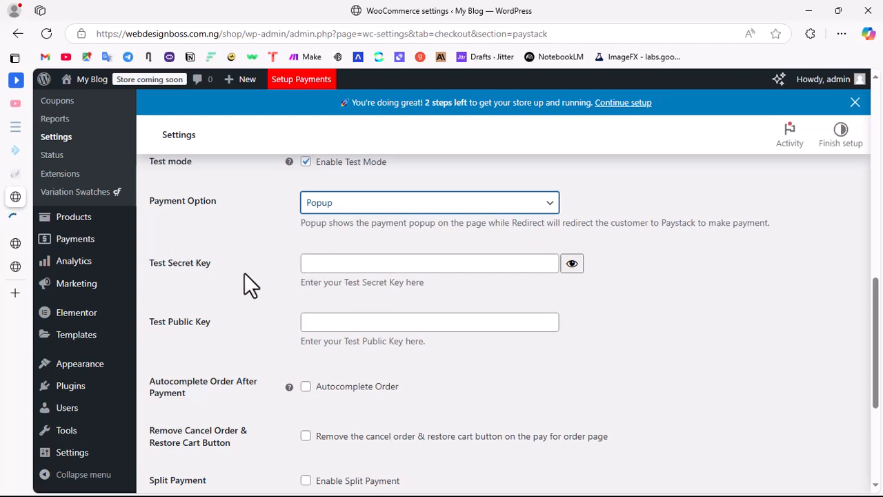
pyautogui.click(372, 261)
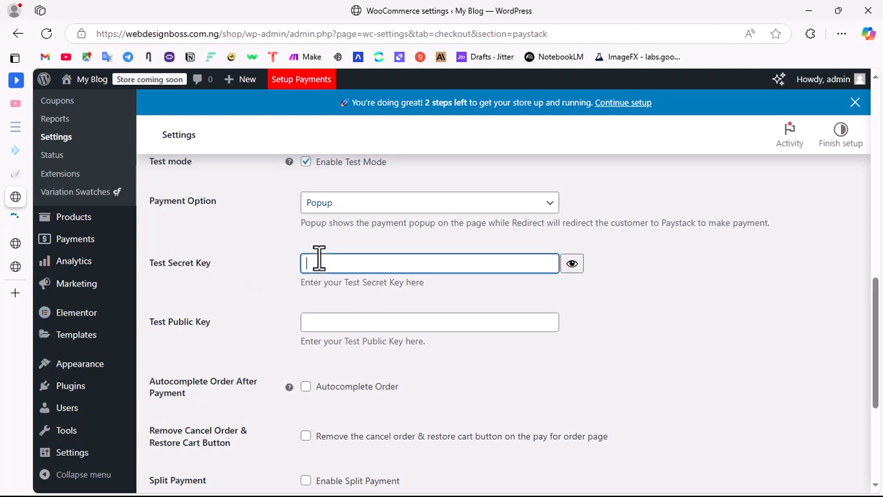
pyautogui.click(326, 322)
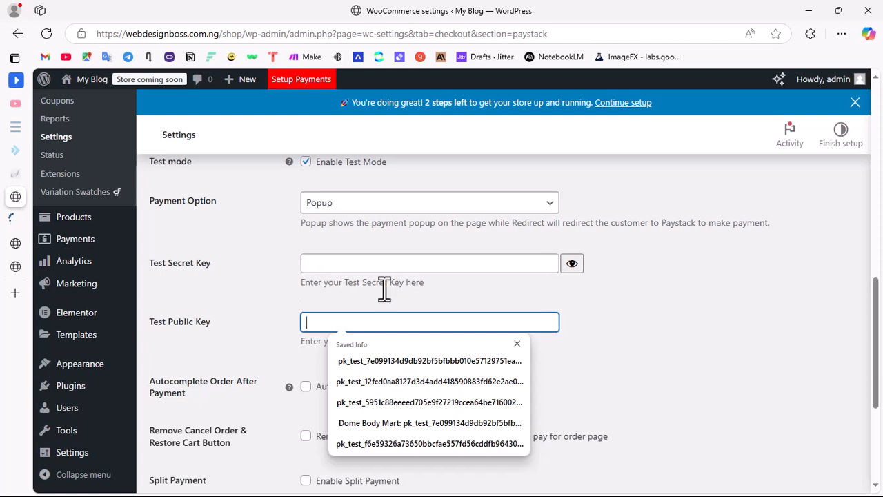
pyautogui.click(621, 309)
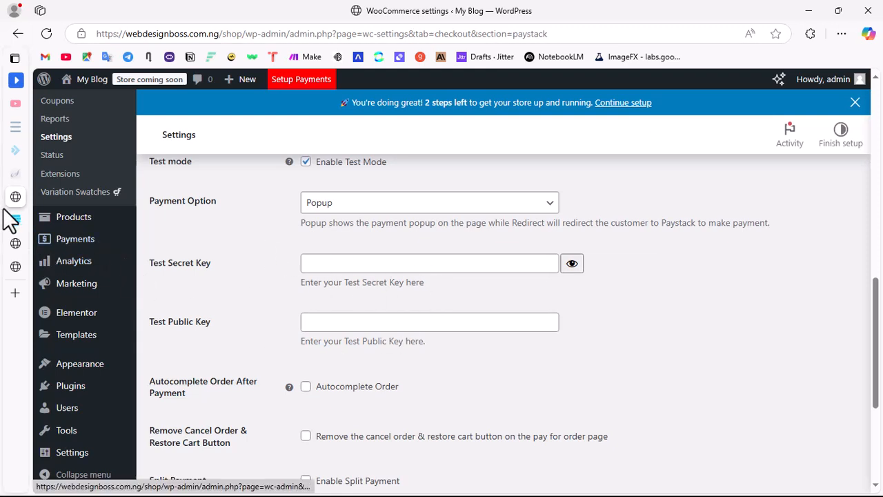
# Step: Switch to the Paystack dashboard login page and open the account sign-up form
pyautogui.click(27, 220)
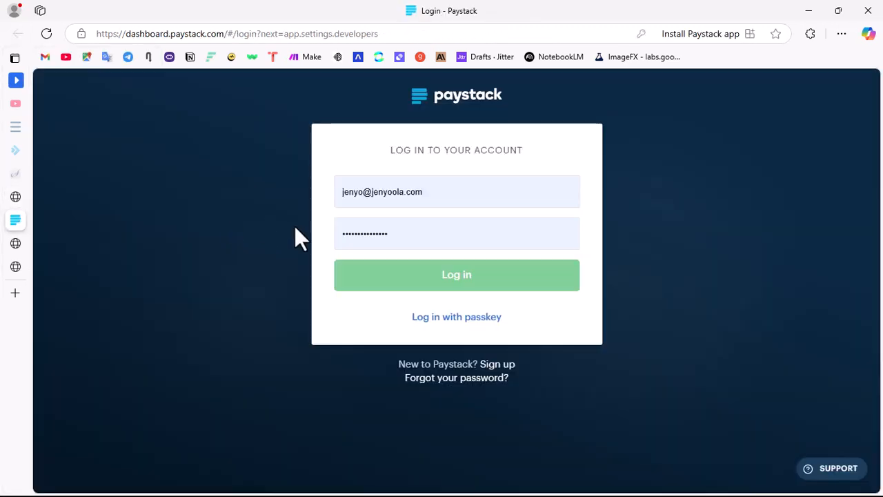
pyautogui.click(452, 191)
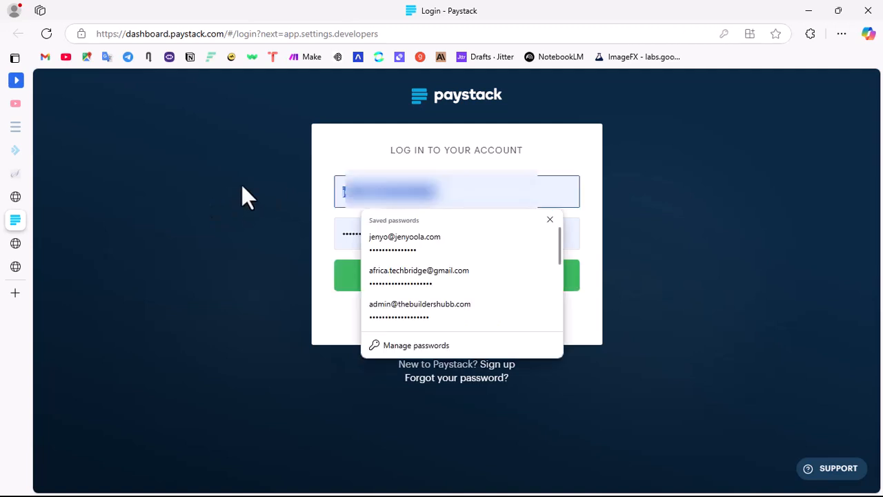
pyautogui.click(770, 328)
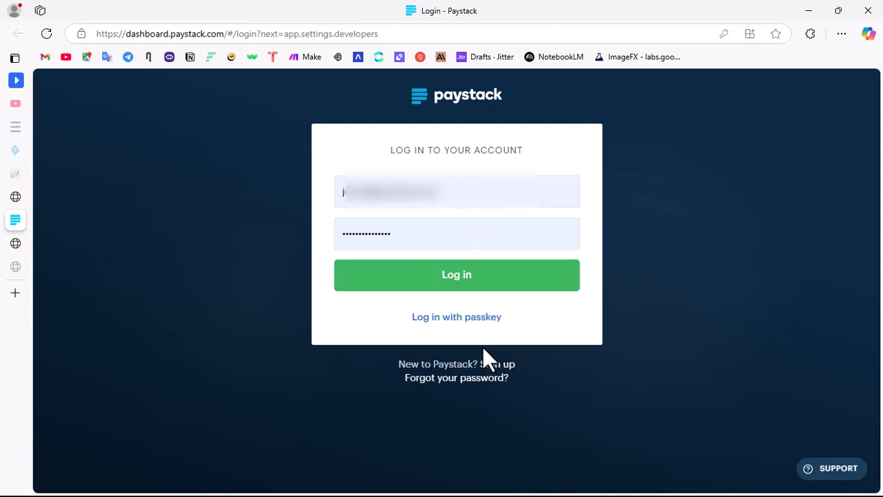
pyautogui.click(497, 363)
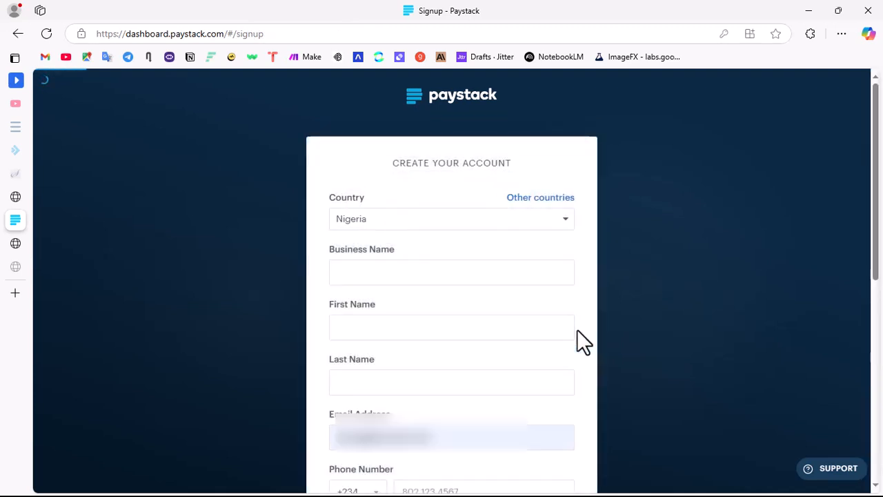
# Step: Review the Paystack sign-up form, including the country choices, business name, contact fields and business type options
pyautogui.click(448, 216)
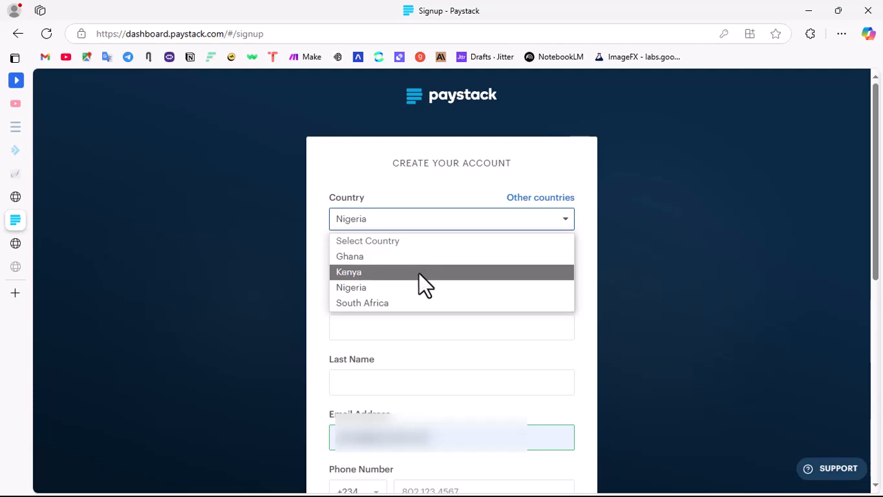
pyautogui.click(449, 214)
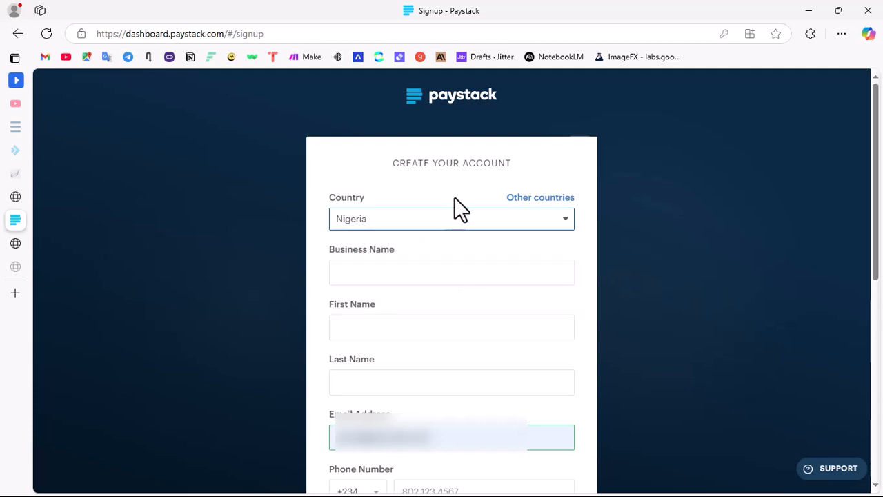
pyautogui.click(385, 274)
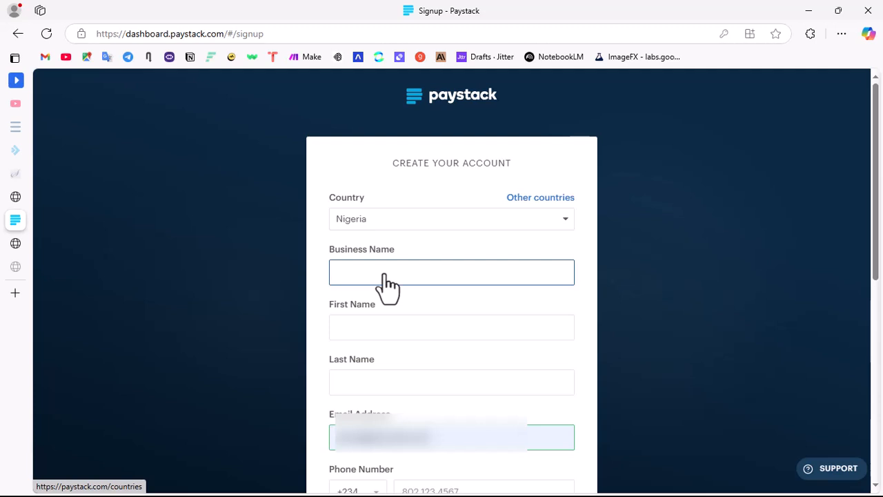
pyautogui.click(388, 282)
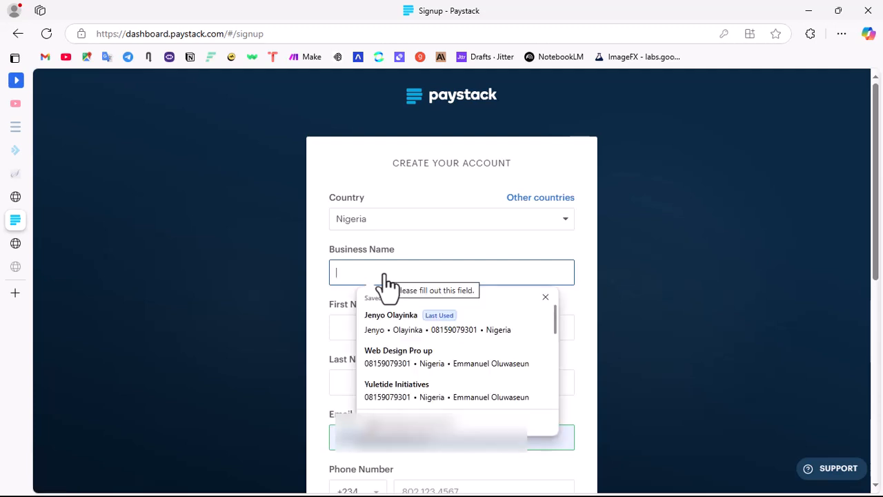
pyautogui.click(662, 290)
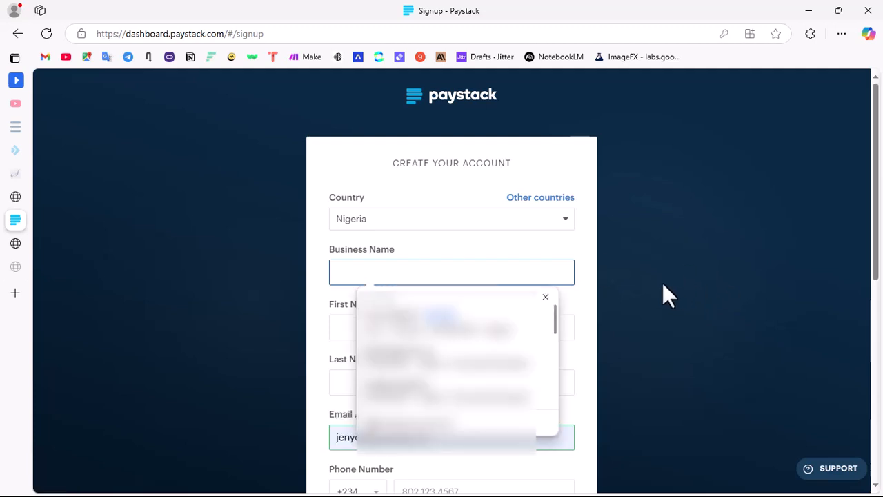
pyautogui.click(478, 271)
pyautogui.scroll(-5, 479, 270)
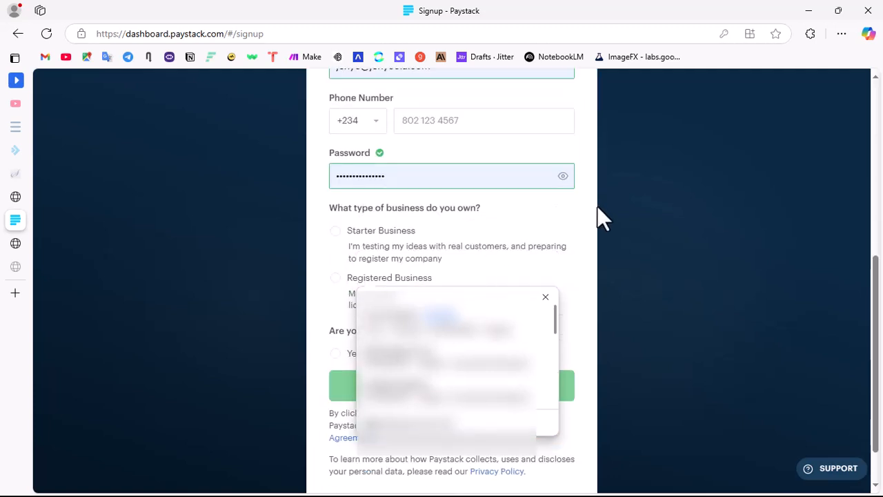
pyautogui.click(571, 223)
pyautogui.scroll(3, 574, 231)
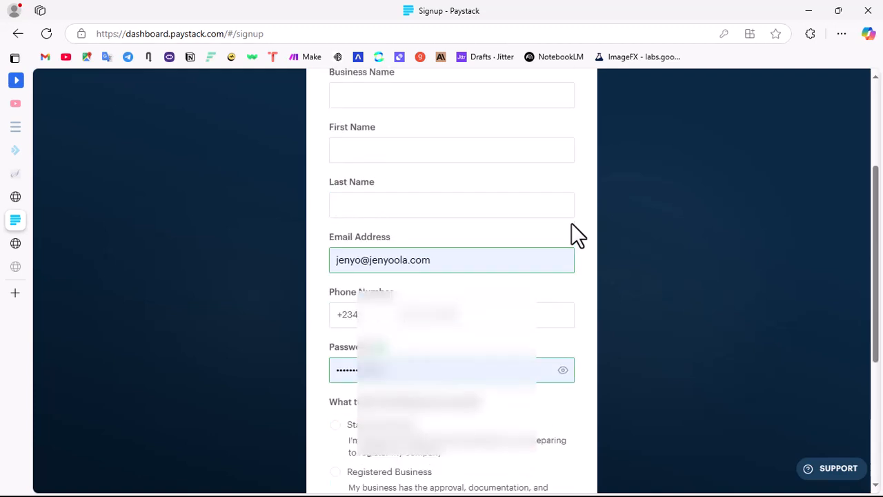
# Step: Enter Organic Shop as the business name and fill in the account owner's name and phone number from the saved details
pyautogui.scroll(3, 410, 205)
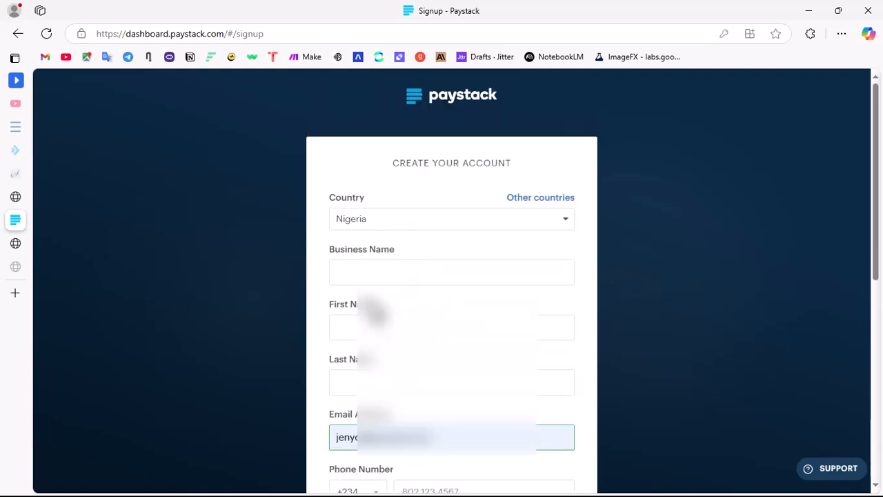
pyautogui.click(369, 272)
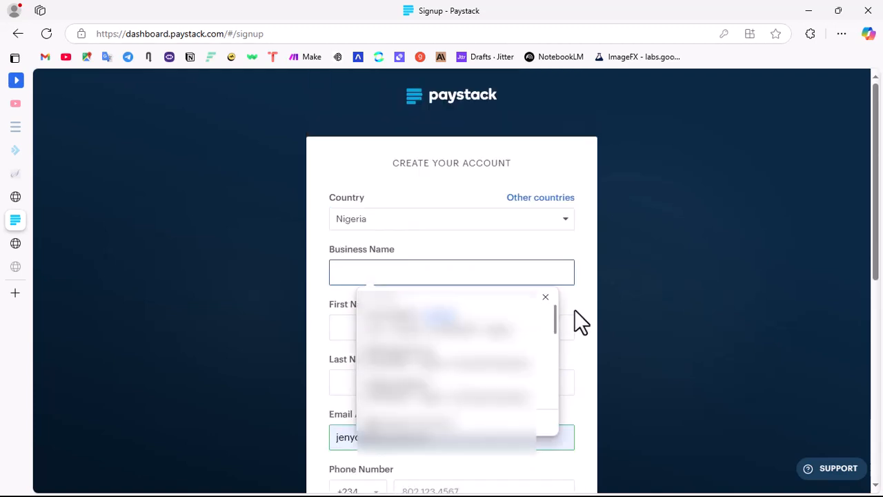
pyautogui.click(546, 297)
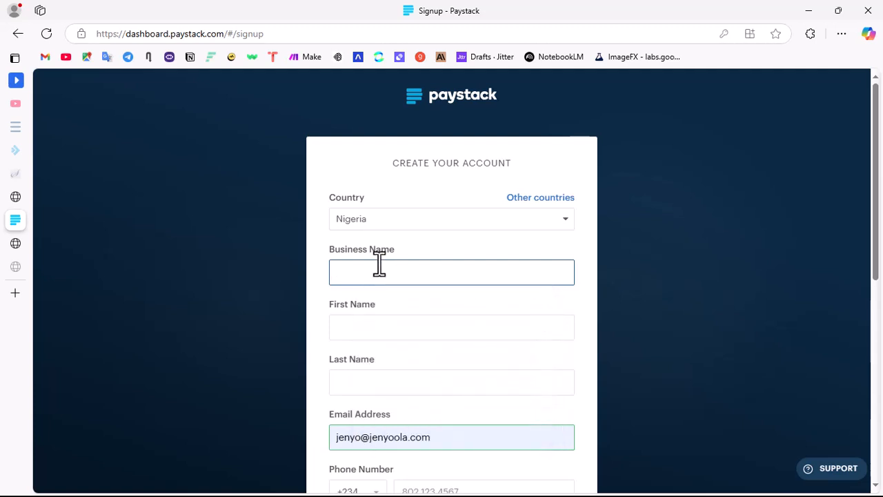
pyautogui.write('Organic Shop')
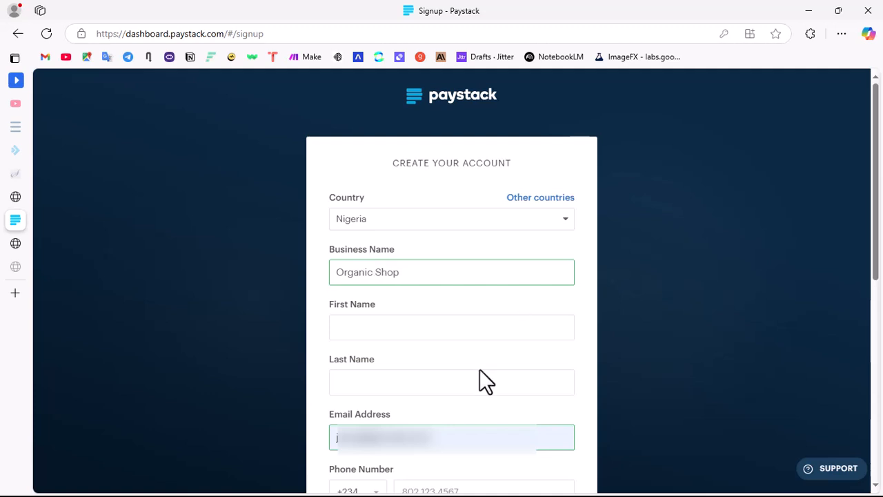
pyautogui.click(447, 338)
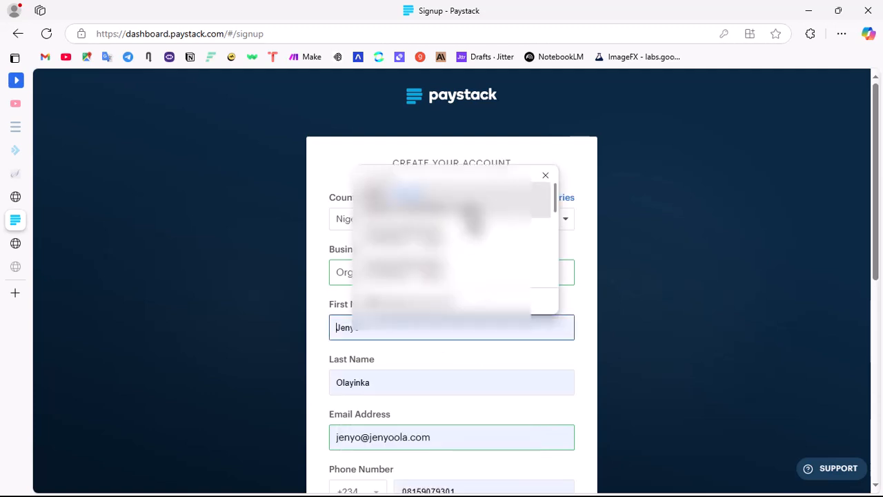
pyautogui.click(530, 241)
# Step: Replace the e-mail address in the sign-up form with the admin address at the store's domain
pyautogui.scroll(-3, 483, 310)
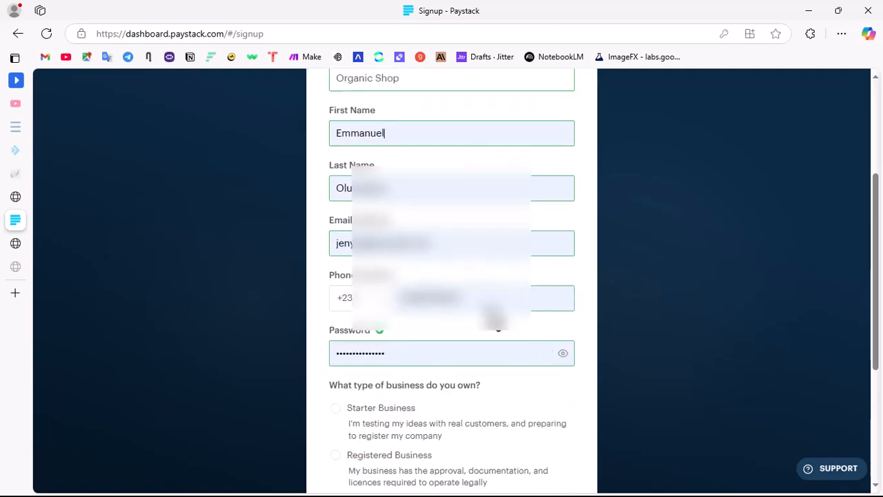
pyautogui.moveTo(434, 243); pyautogui.dragTo(144, 247)
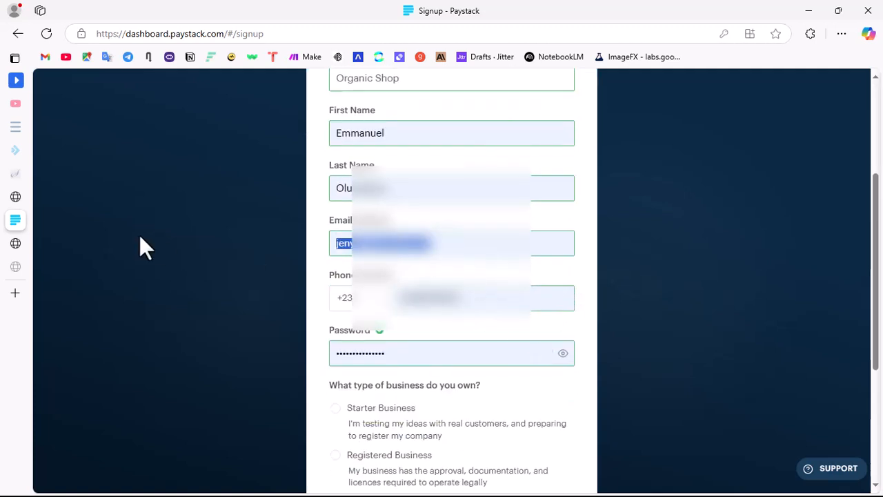
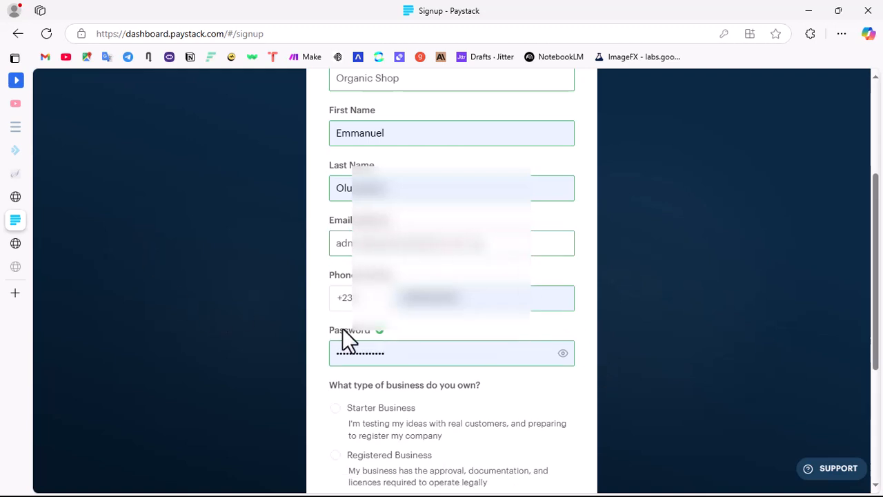
# Step: Replace the saved password in the sign-up form with a new account password
pyautogui.doubleClick(565, 355)
pyautogui.click(407, 355)
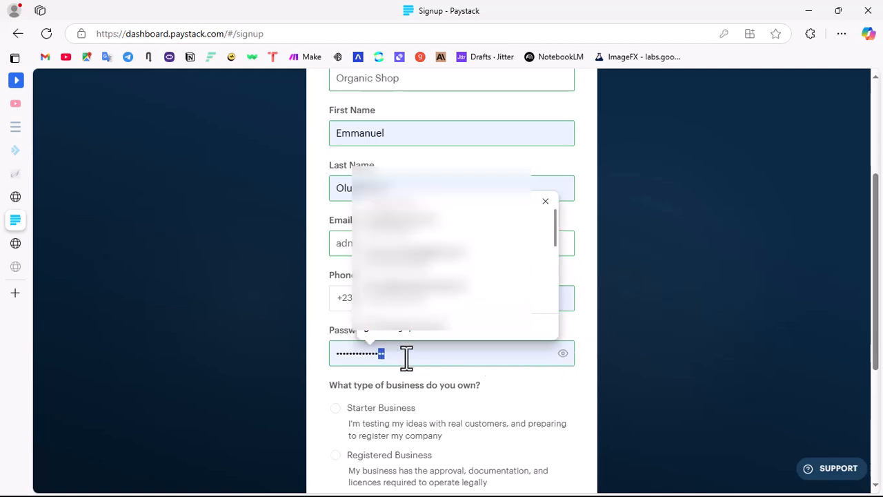
pyautogui.moveTo(406, 357); pyautogui.dragTo(290, 359)
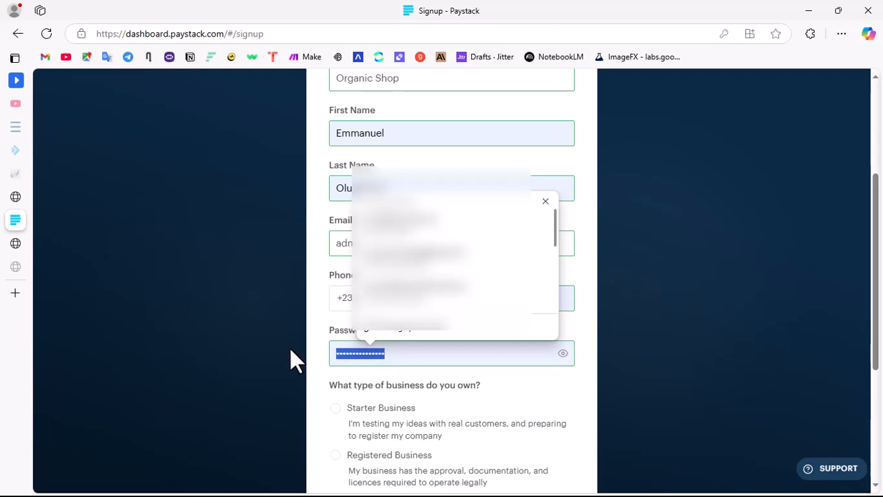
pyautogui.write('•••••••••••••')
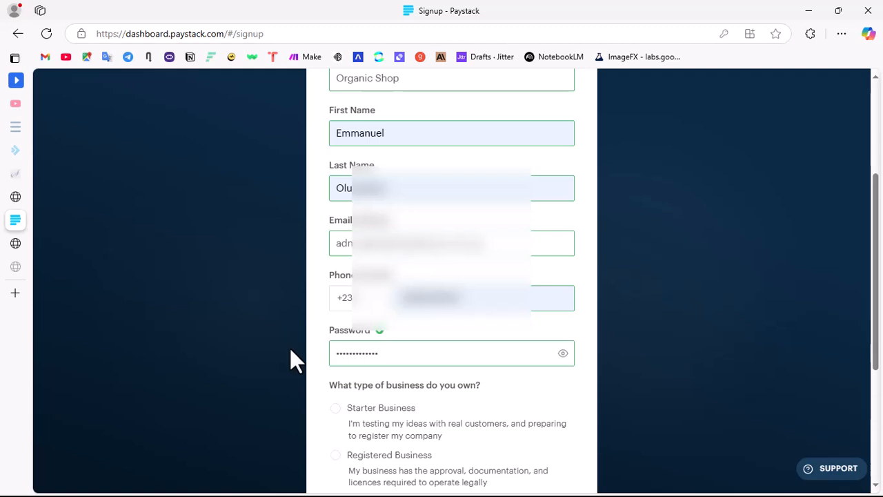
# Step: Select Starter Business as the business type, answer Yes, I am for software developer, create the account and accept saving the password
pyautogui.click(440, 297)
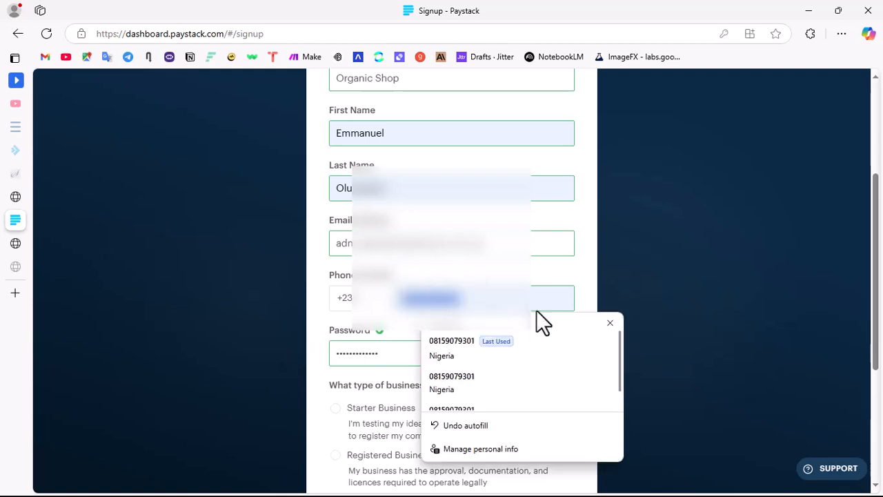
pyautogui.scroll(-3, 506, 365)
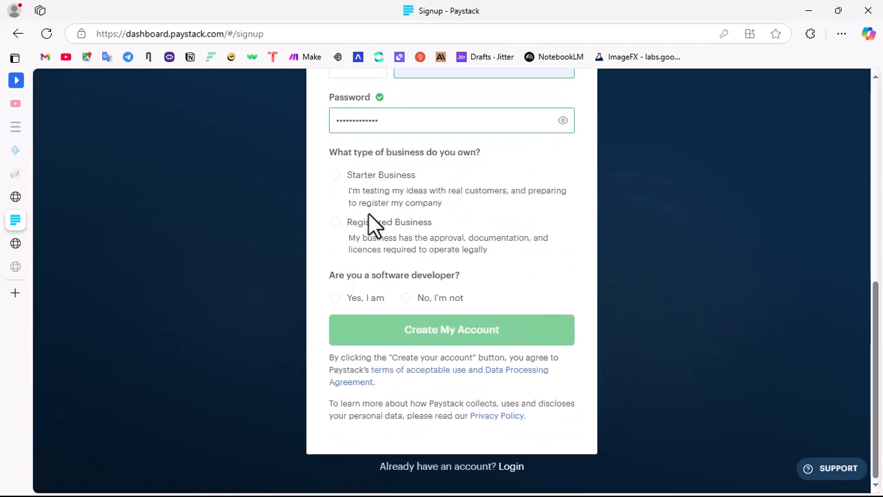
pyautogui.click(336, 177)
pyautogui.click(359, 302)
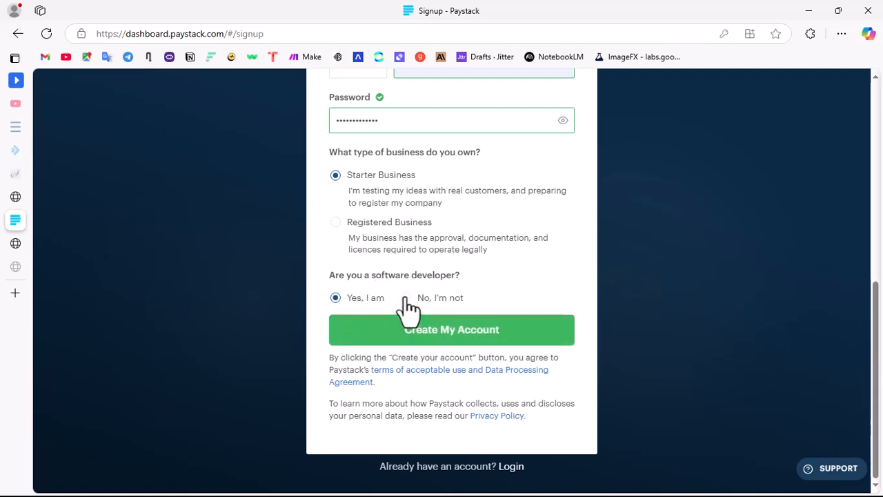
pyautogui.click(506, 339)
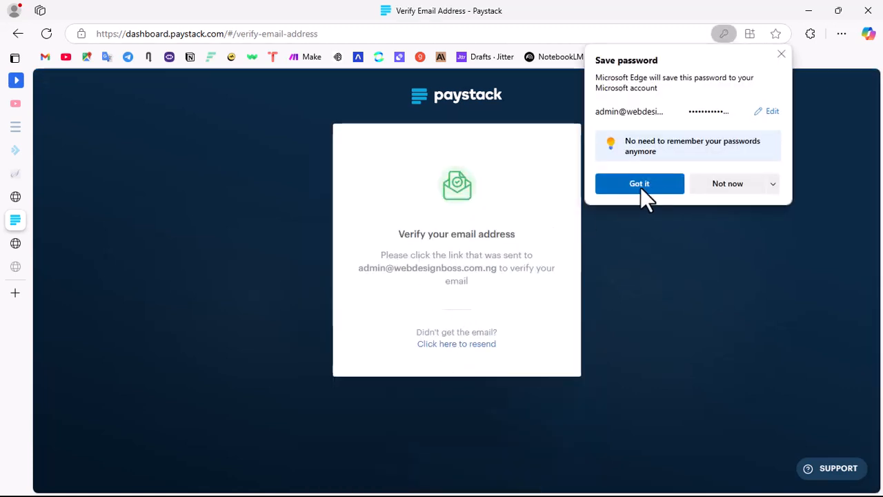
pyautogui.click(641, 183)
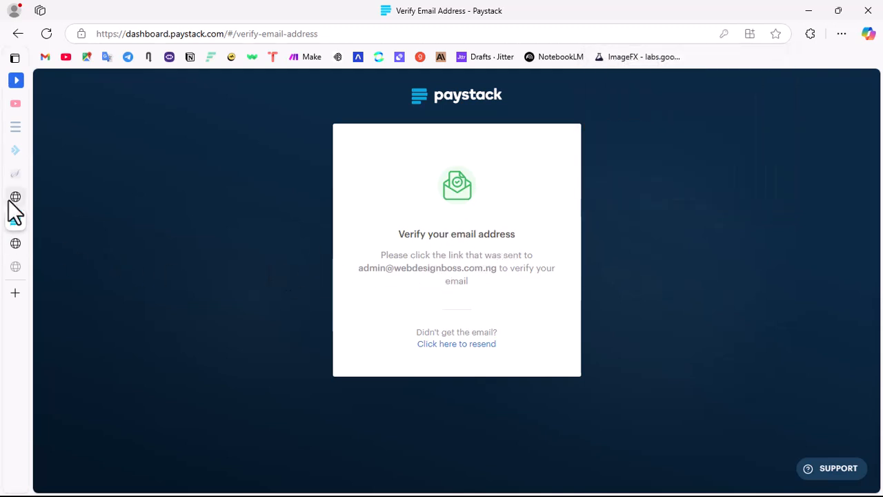
# Step: Switch to the Softaculous page of the web hosting and go to the hosting control panel dashboard
pyautogui.moveTo(59, 218)
pyautogui.click(84, 135)
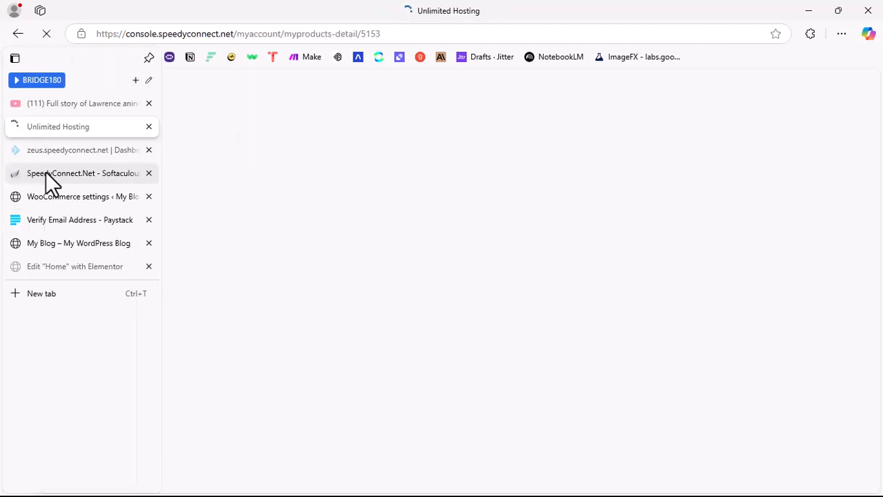
pyautogui.click(45, 172)
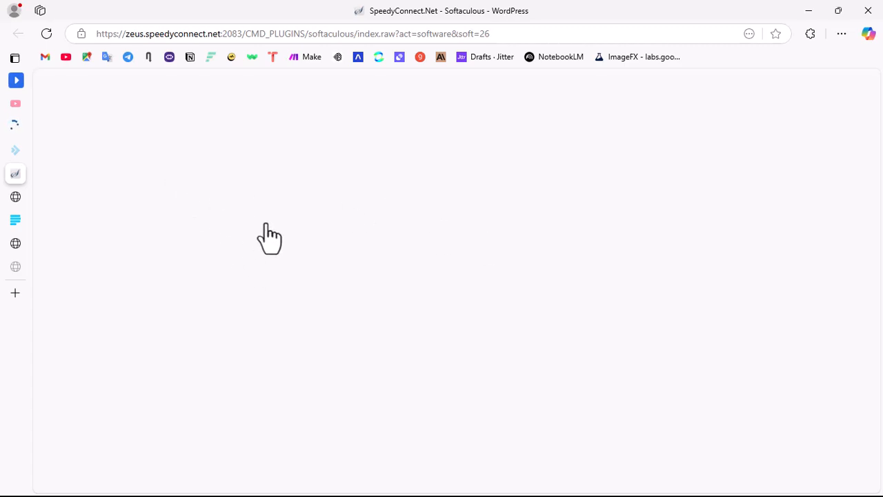
pyautogui.scroll(2, 352, 197)
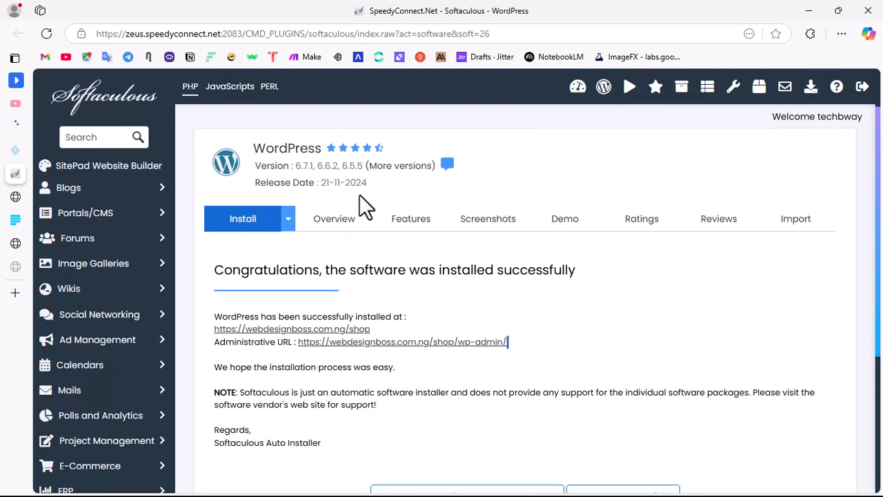
pyautogui.click(579, 88)
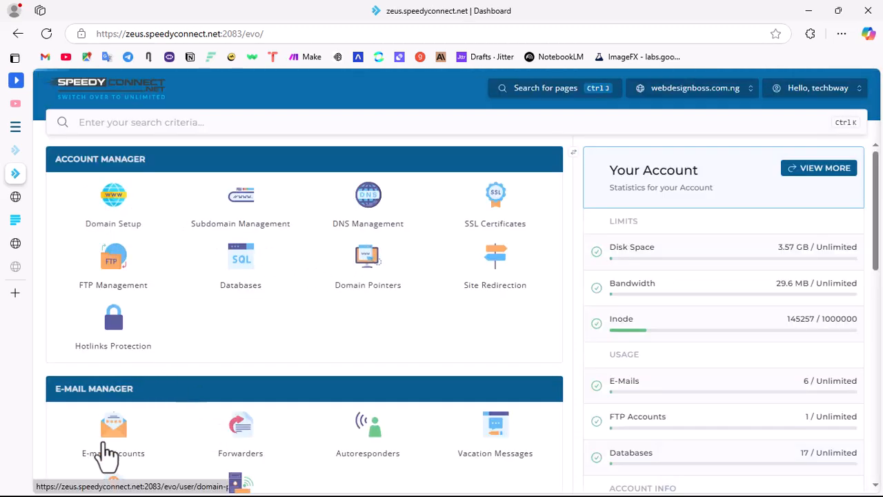
# Step: Open the E-mail Accounts list of the hosting control panel and open the second account's mailbox
pyautogui.click(113, 445)
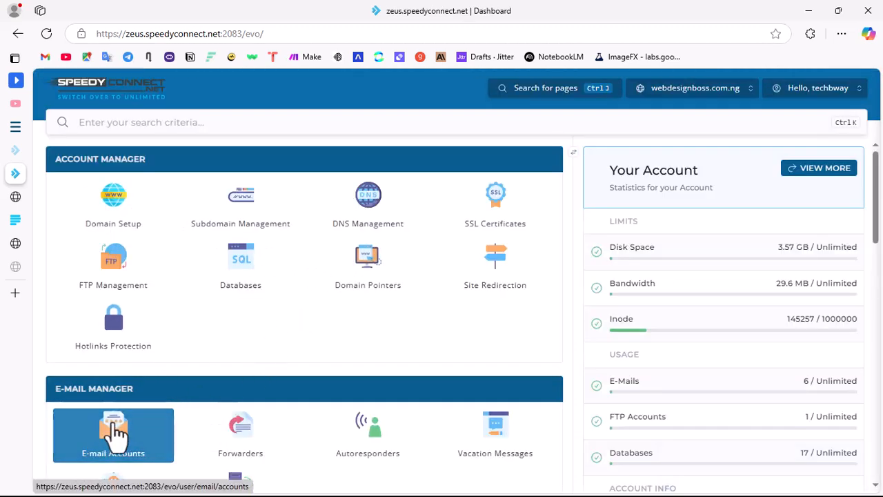
pyautogui.scroll(-3, 306, 331)
pyautogui.click(124, 231)
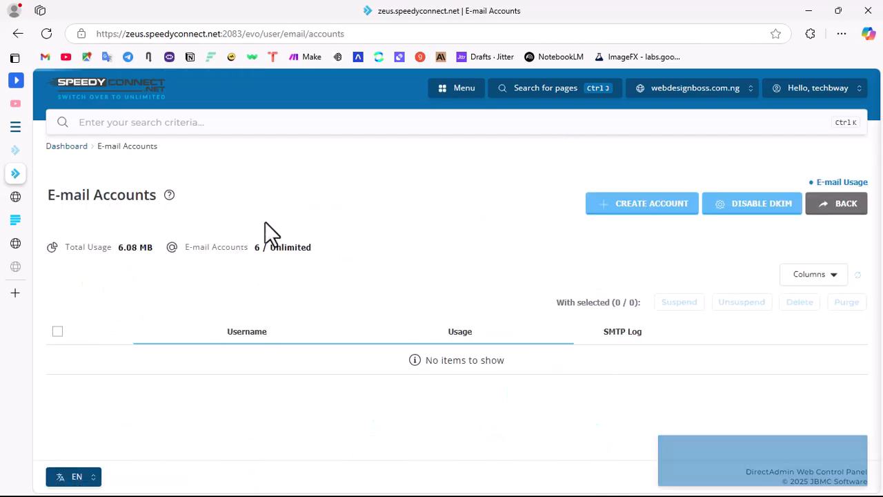
pyautogui.scroll(-2, 153, 398)
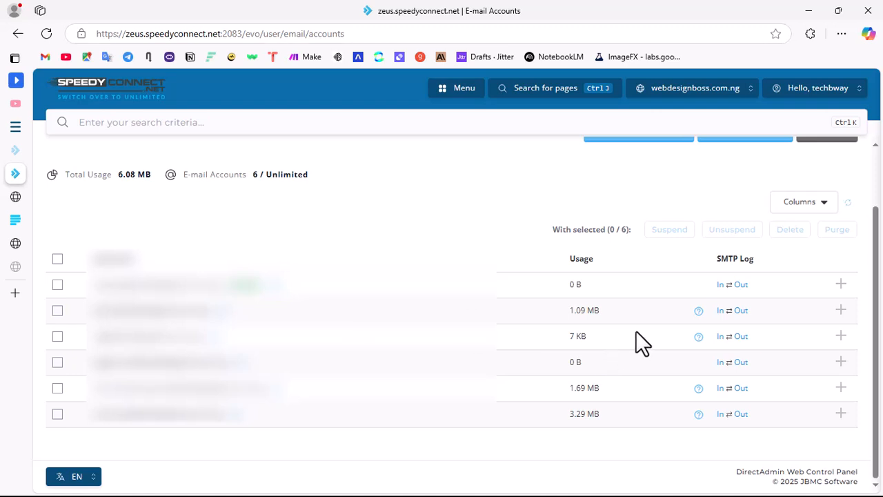
pyautogui.click(841, 309)
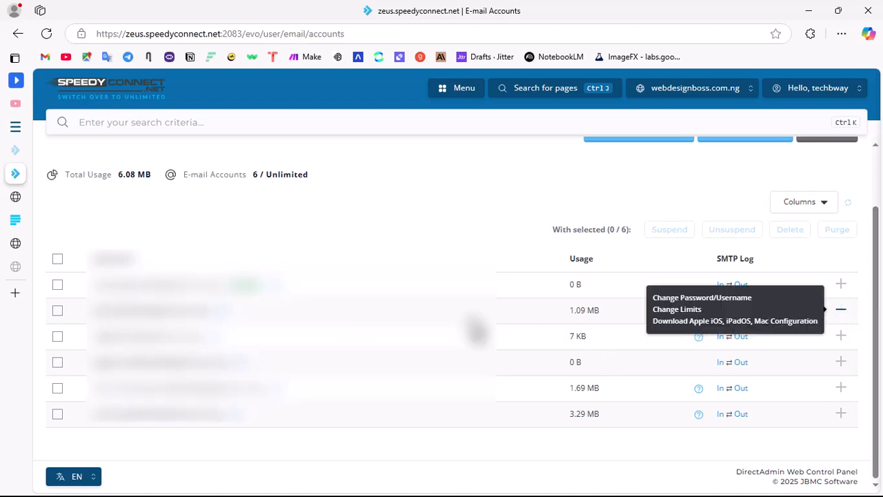
pyautogui.click(221, 313)
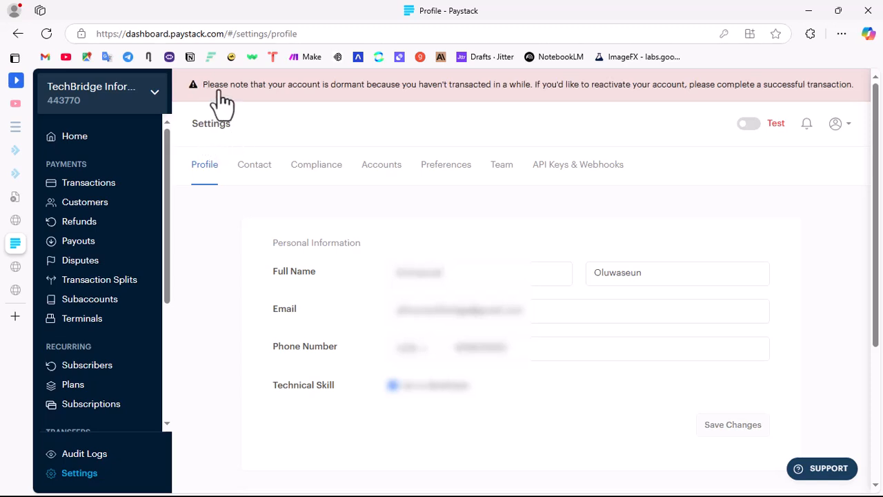
# Step: Open the API Keys & Webhooks section of the Paystack settings and examine the live and test key configurations
pyautogui.scroll(-3, 86, 213)
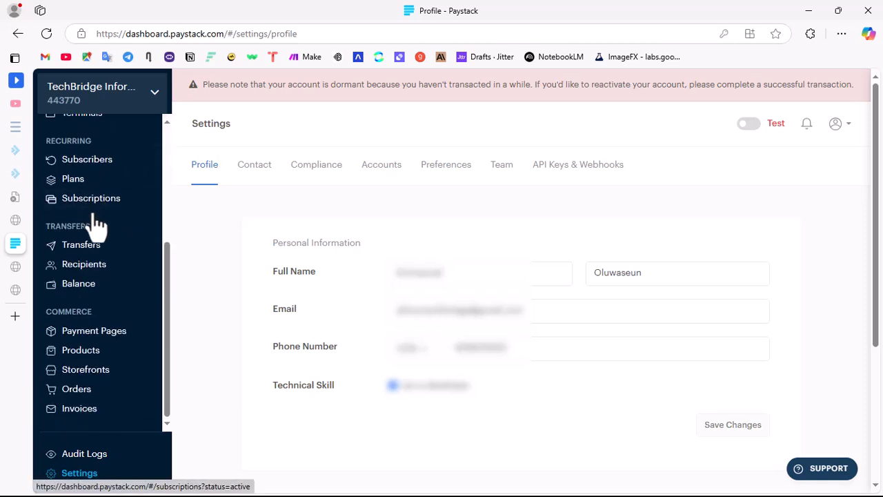
pyautogui.scroll(3, 93, 255)
pyautogui.scroll(-3, 126, 138)
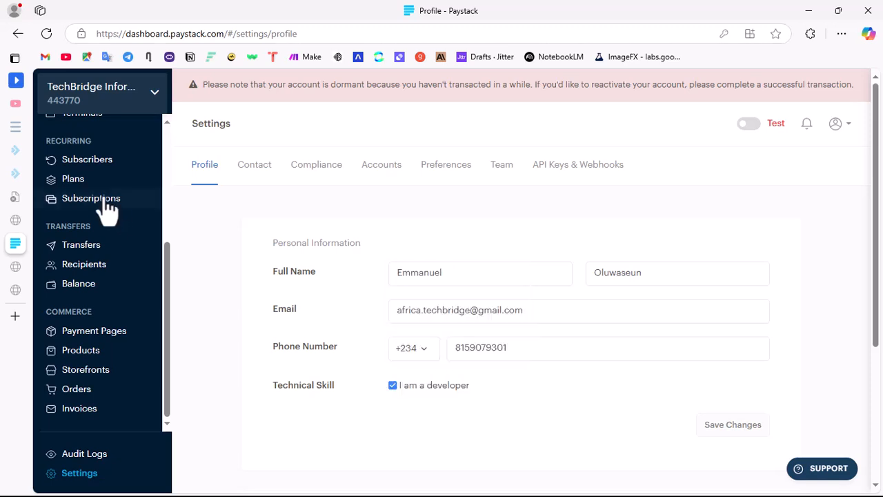
pyautogui.scroll(-3, 142, 255)
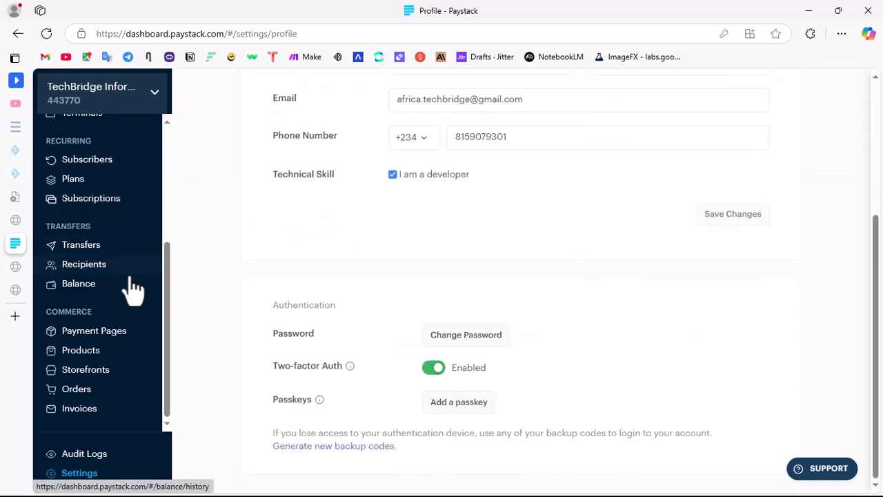
pyautogui.click(74, 481)
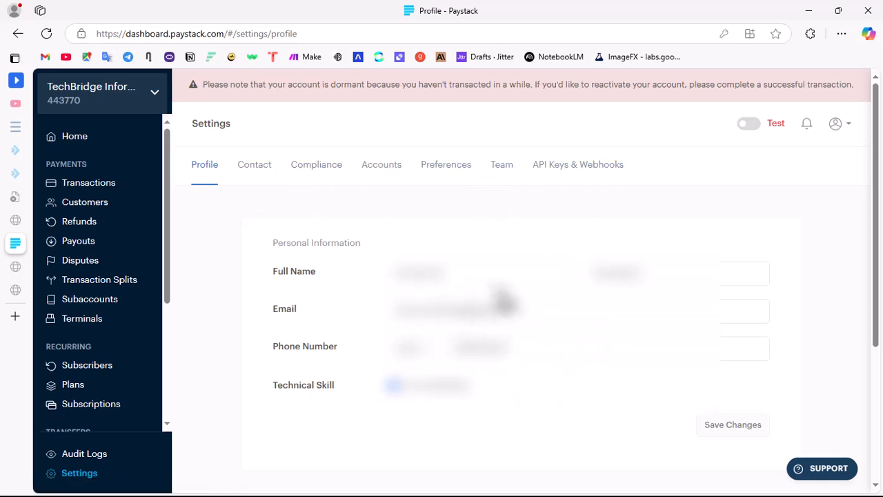
pyautogui.click(569, 169)
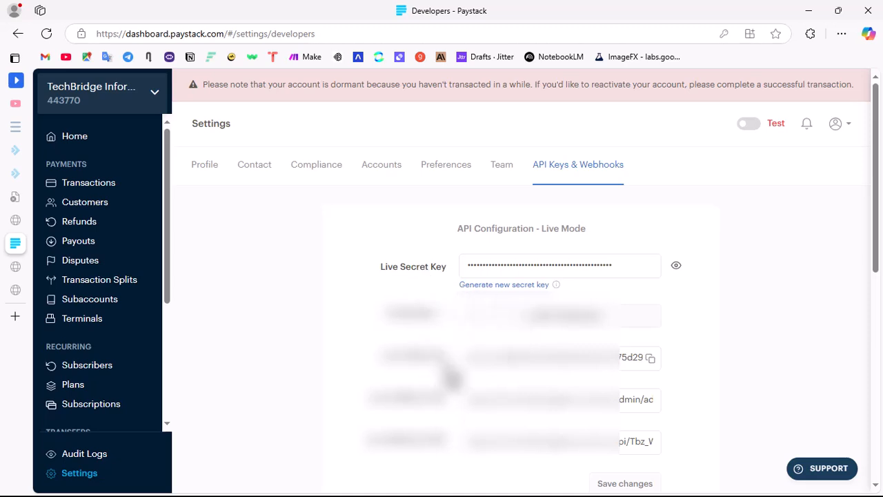
pyautogui.scroll(-3, 545, 338)
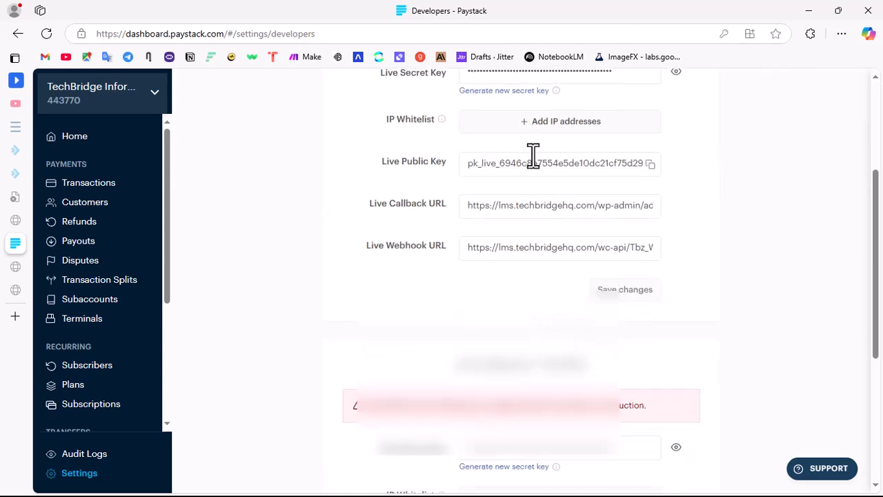
# Step: Reveal and copy the test secret key in Paystack's Test Mode API configuration and hide it again
pyautogui.scroll(-3, 522, 145)
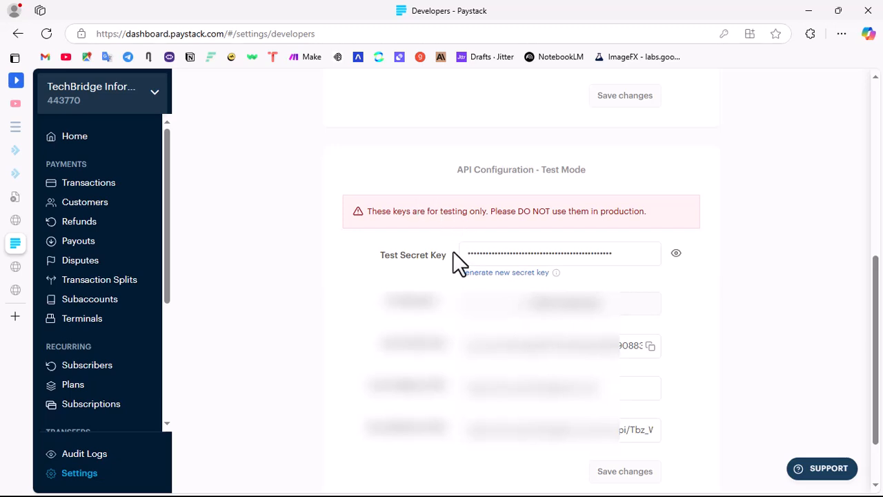
pyautogui.scroll(6, 538, 250)
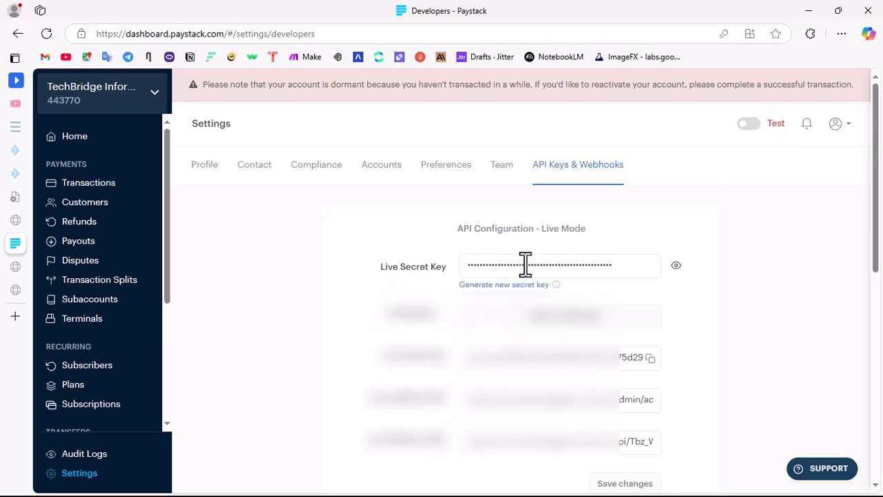
pyautogui.scroll(-3, 658, 283)
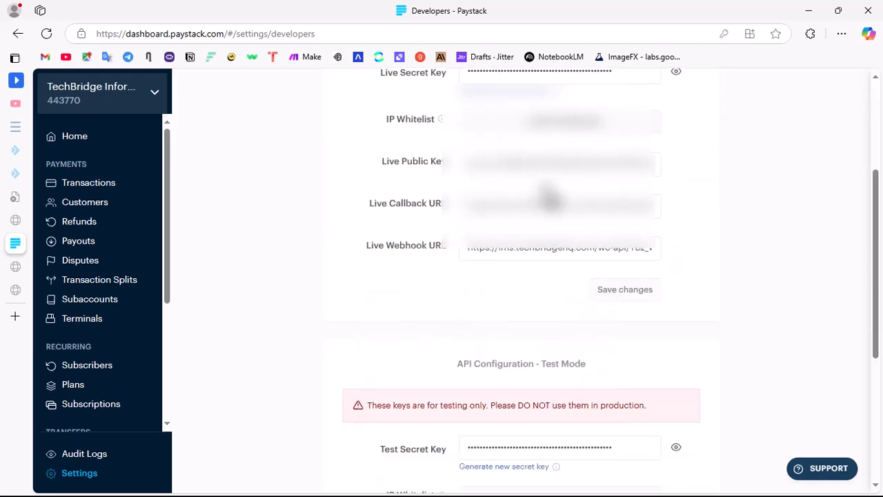
pyautogui.scroll(3, 485, 354)
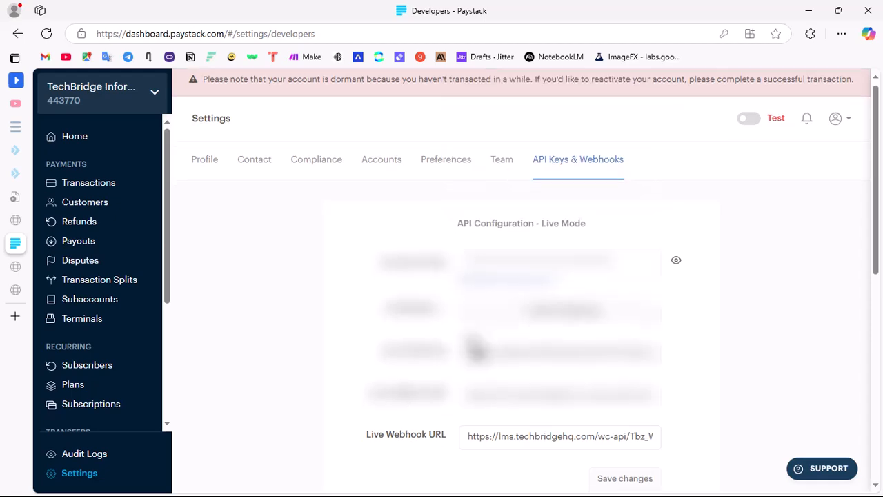
pyautogui.scroll(-3, 543, 230)
pyautogui.scroll(-1, 579, 207)
pyautogui.scroll(-3, 579, 221)
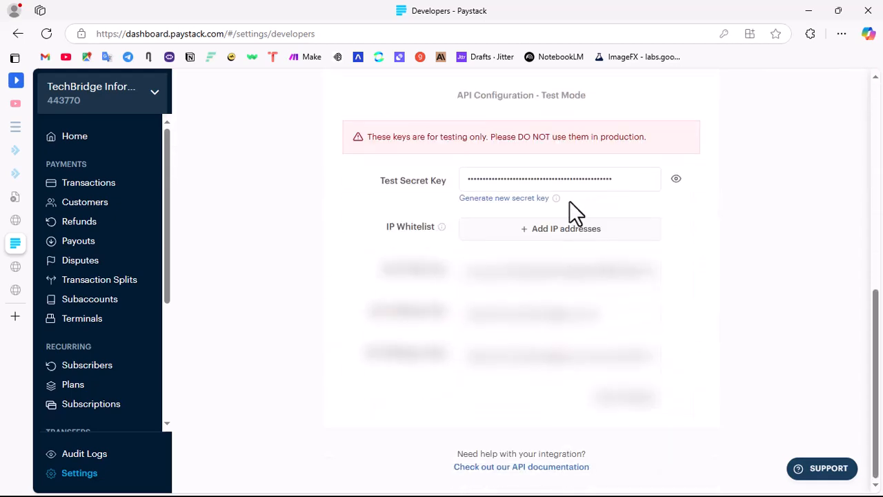
pyautogui.click(676, 181)
pyautogui.click(650, 181)
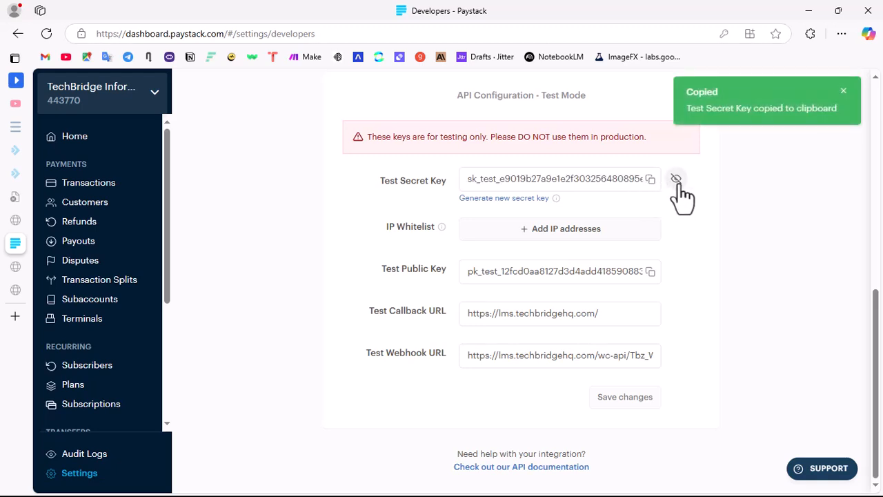
pyautogui.click(676, 179)
# Step: Switch to the WooCommerce Paystack settings and paste the copied API key as the Test Secret Key
pyautogui.moveTo(6, 173)
pyautogui.click(71, 226)
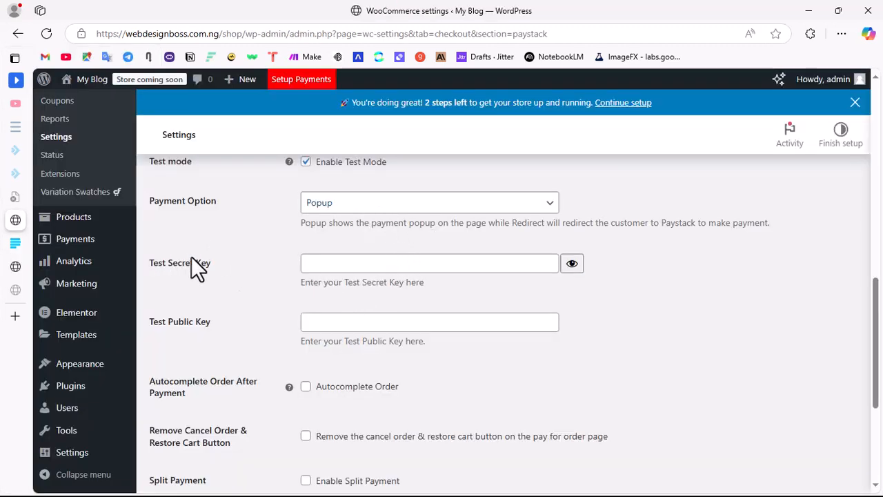
pyautogui.click(372, 261)
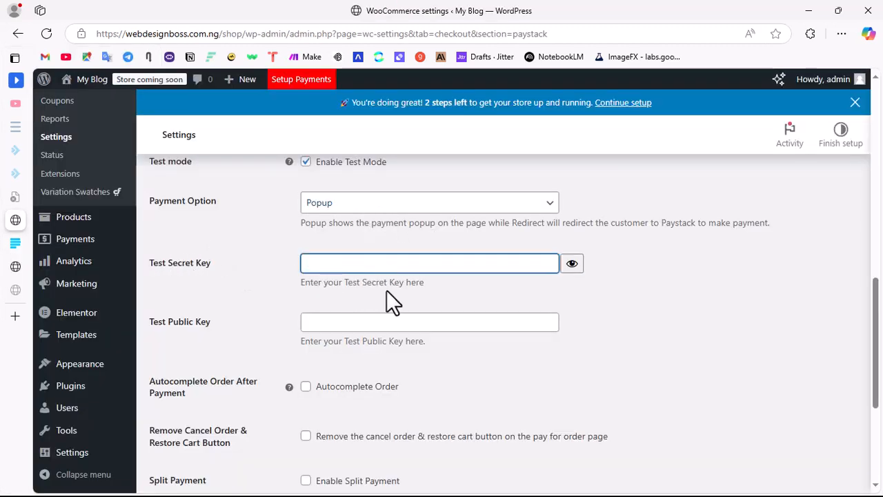
pyautogui.hotkey('ctrl', 'v')
# Step: Copy the test public key from the Paystack developer settings and paste it as the Test Public Key in the WooCommerce Paystack settings
pyautogui.moveTo(11, 221)
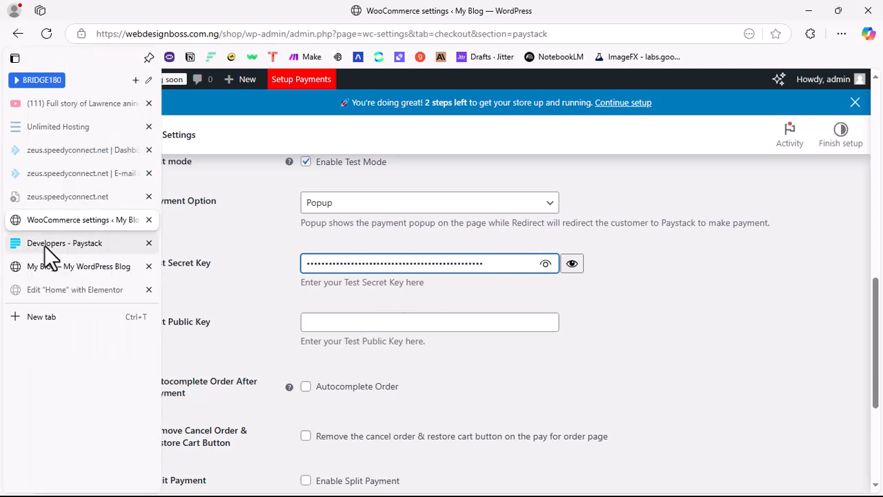
pyautogui.click(44, 243)
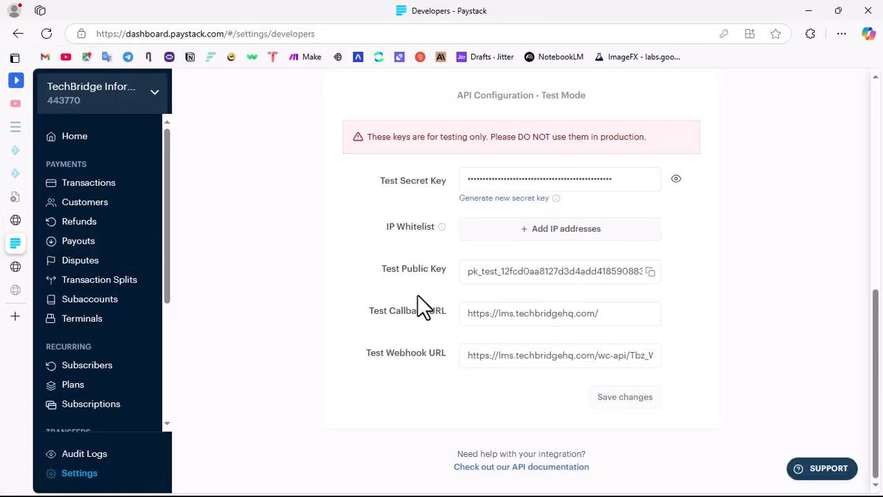
pyautogui.click(649, 272)
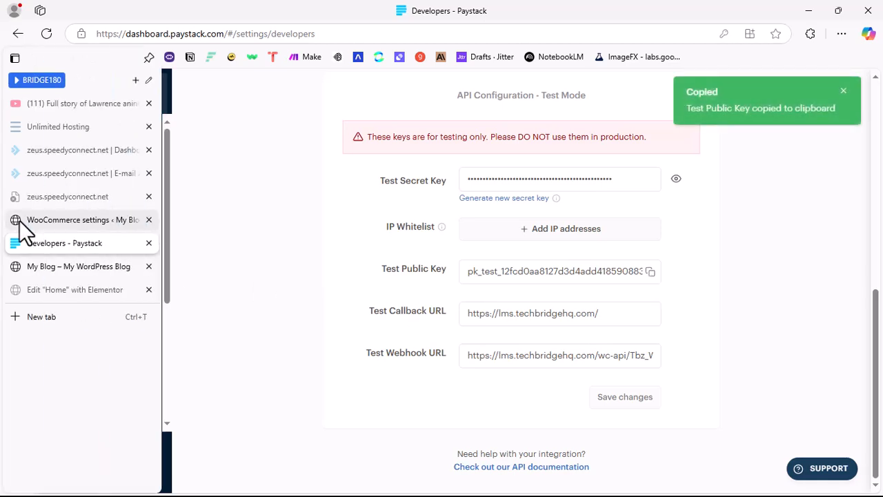
pyautogui.click(20, 220)
pyautogui.click(337, 319)
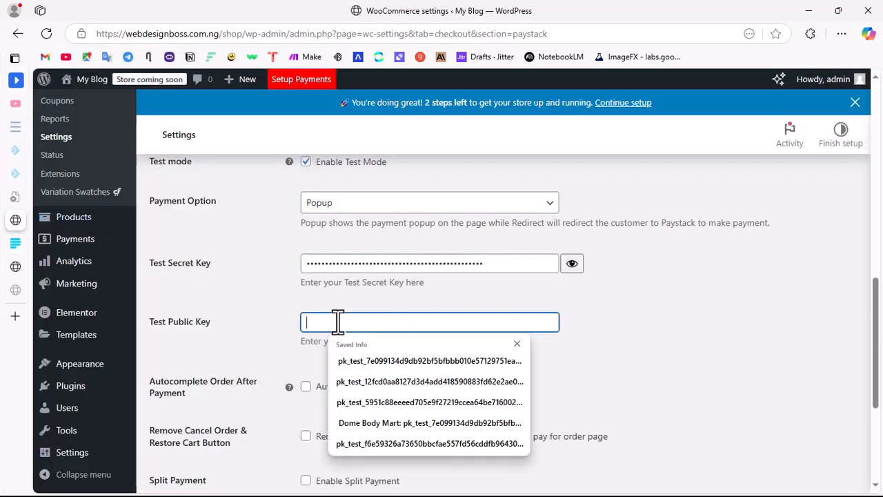
pyautogui.hotkey('ctrl', 'v')
pyautogui.click(639, 345)
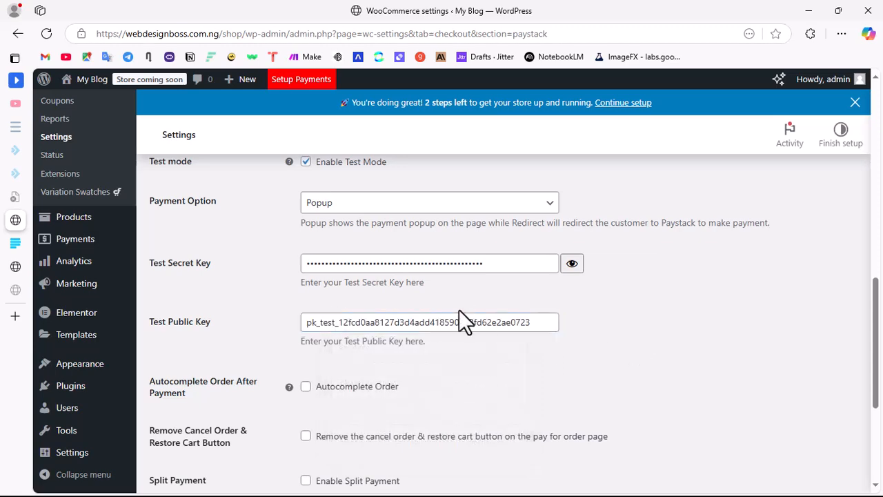
# Step: Enable Autocomplete Order After Payment in the WooCommerce Paystack settings
pyautogui.scroll(-3, 585, 318)
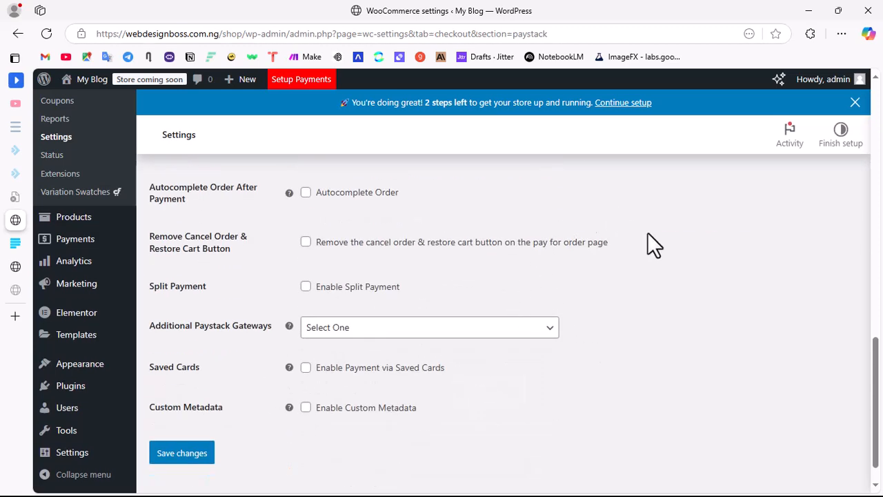
pyautogui.scroll(3, 358, 276)
pyautogui.scroll(-3, 390, 311)
pyautogui.click(306, 196)
pyautogui.scroll(12, 500, 351)
pyautogui.scroll(-9, 494, 351)
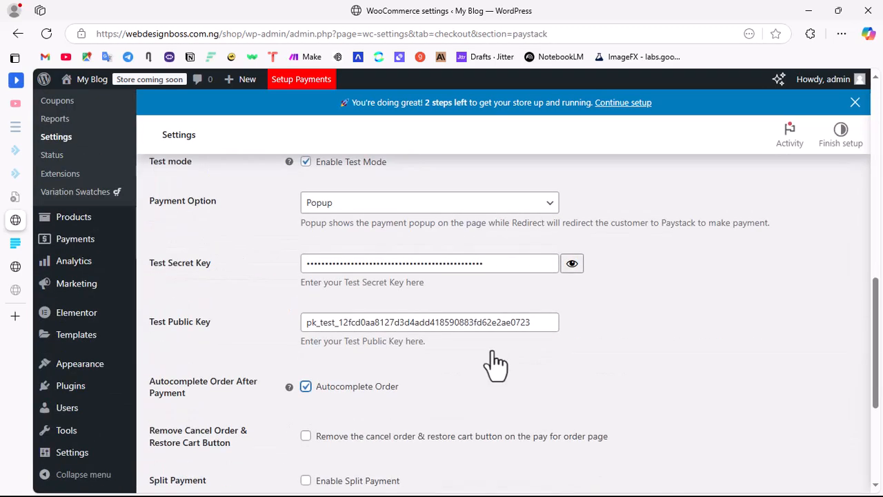
pyautogui.scroll(6, 494, 350)
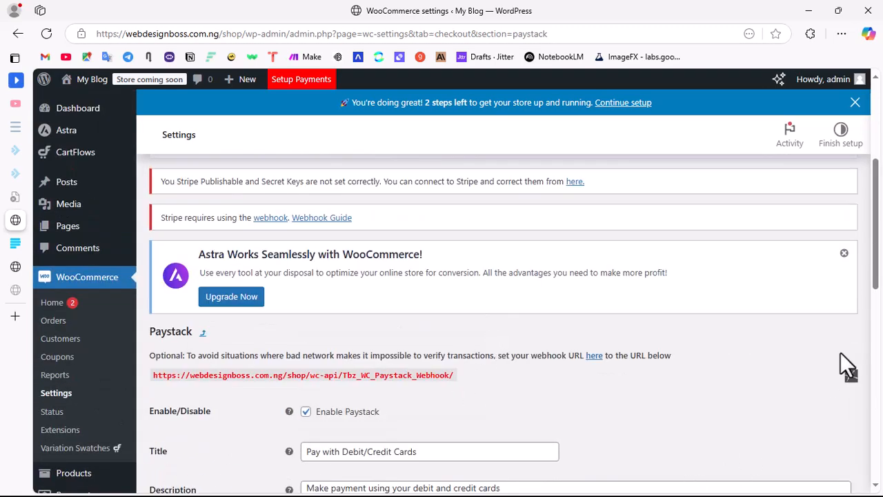
pyautogui.scroll(-3, 528, 429)
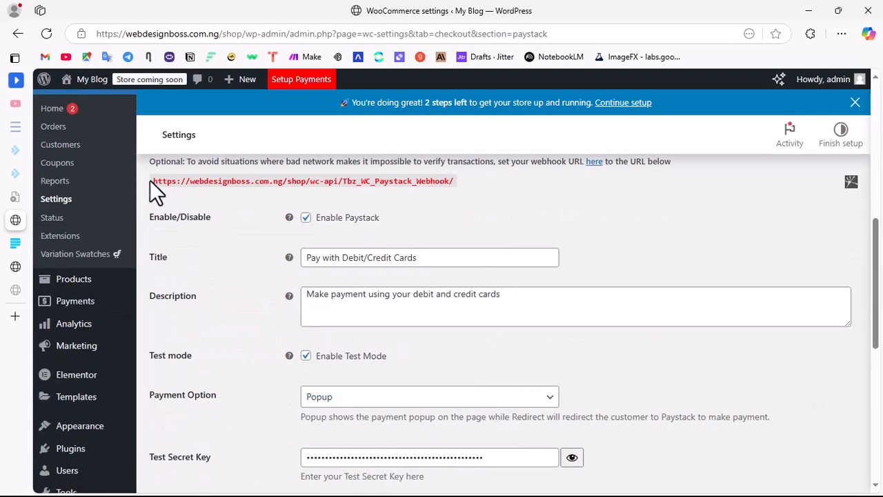
pyautogui.moveTo(150, 180); pyautogui.dragTo(463, 185)
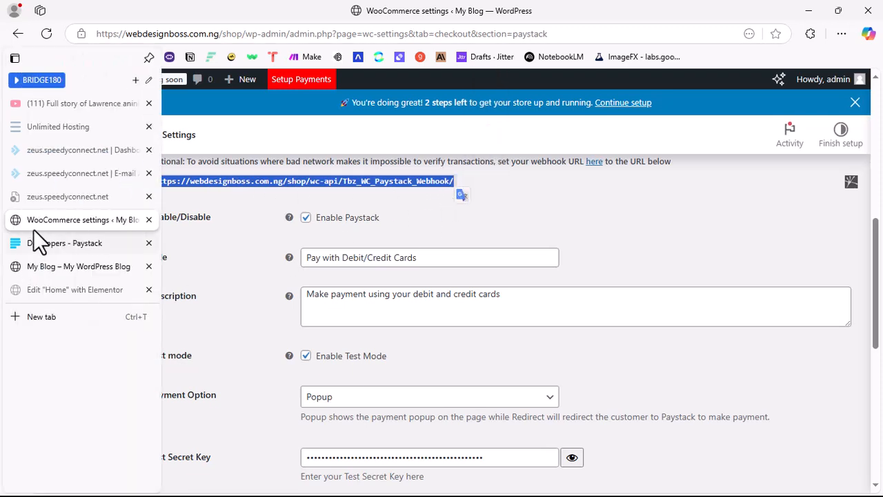
pyautogui.click(41, 243)
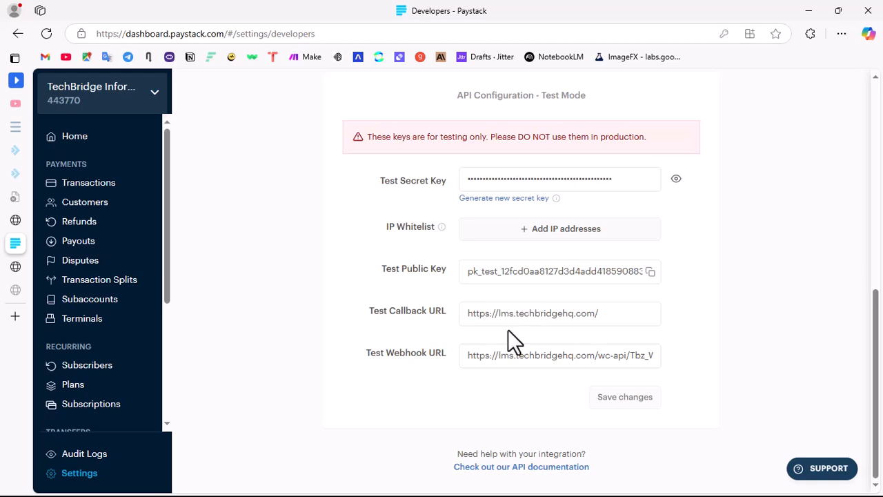
pyautogui.click(508, 355)
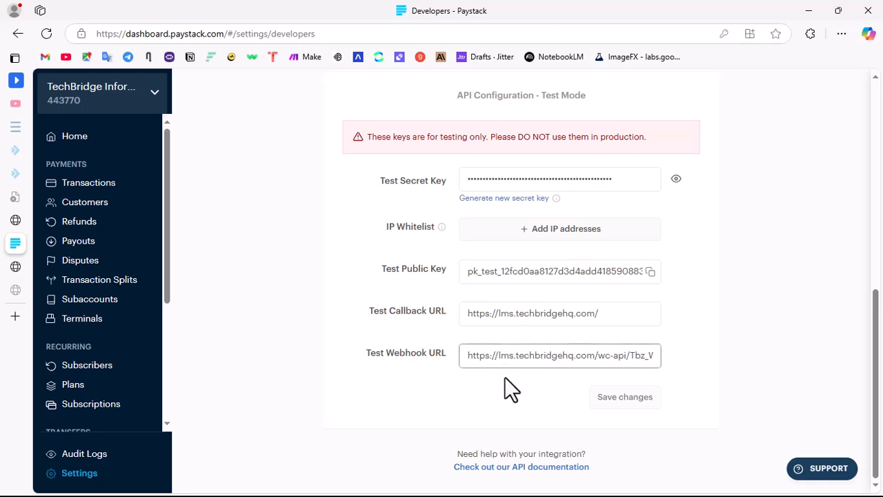
pyautogui.hotkey('ctrl', 'a')
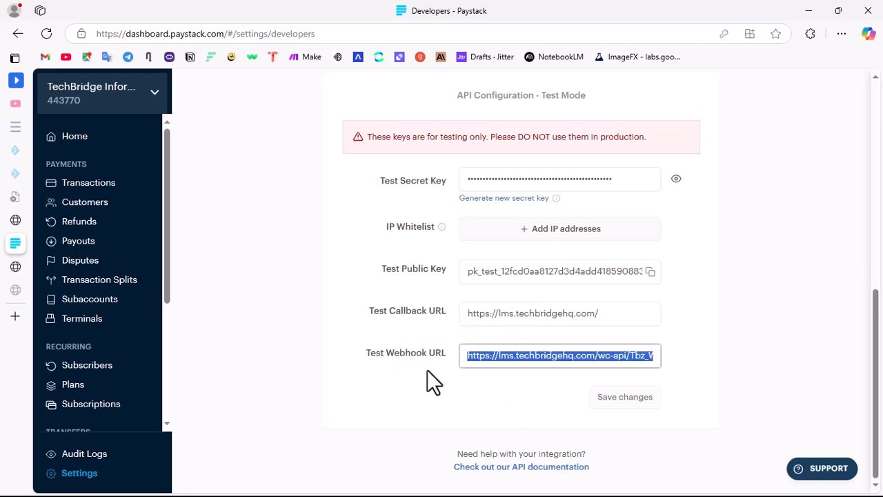
pyautogui.hotkey('ctrl', 'v')
pyautogui.click(645, 402)
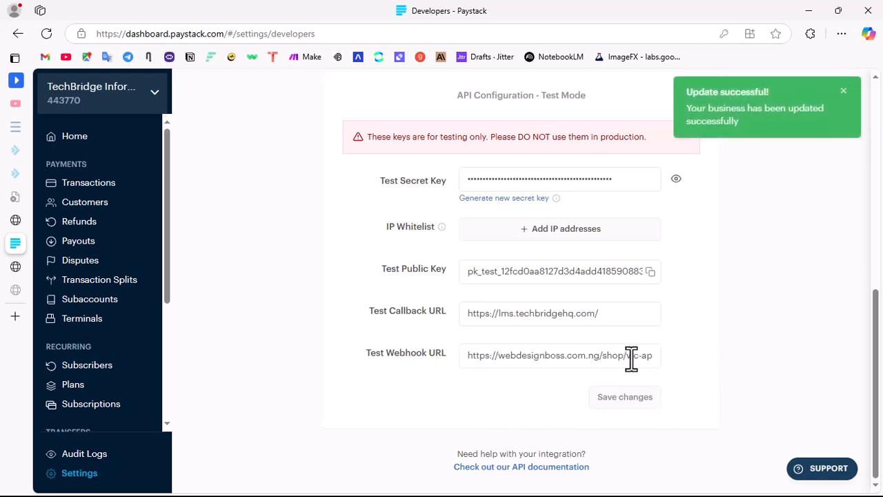
# Step: Return to the WooCommerce Paystack settings and save the changes
pyautogui.click(19, 223)
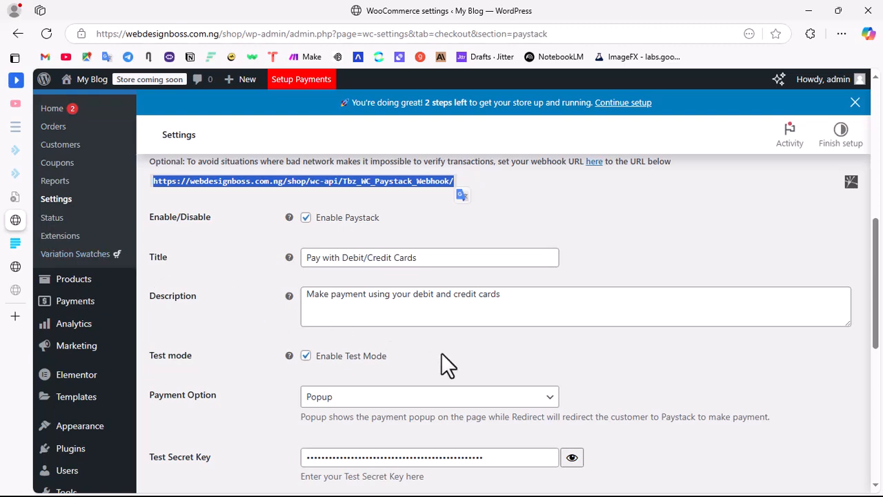
pyautogui.scroll(-10, 441, 353)
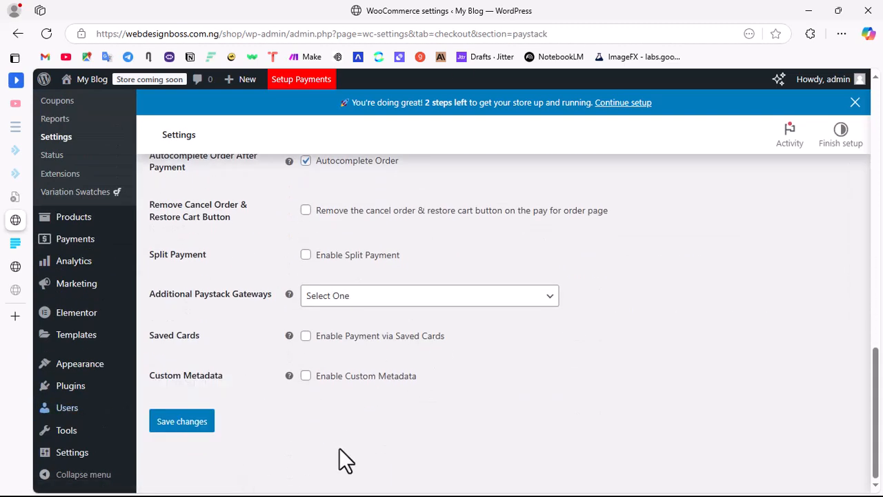
pyautogui.click(202, 429)
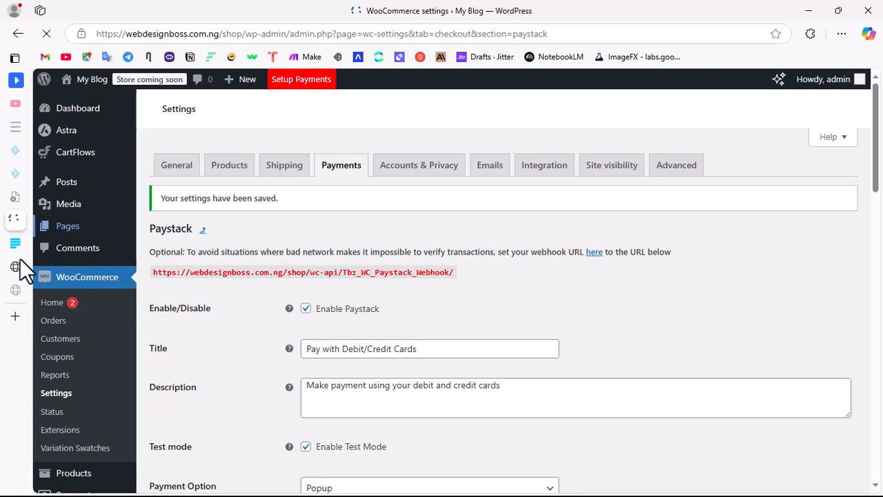
# Step: Switch to the store's home page and examine its layout, the Best Selling Products and the currency of their prices
pyautogui.moveTo(19, 249)
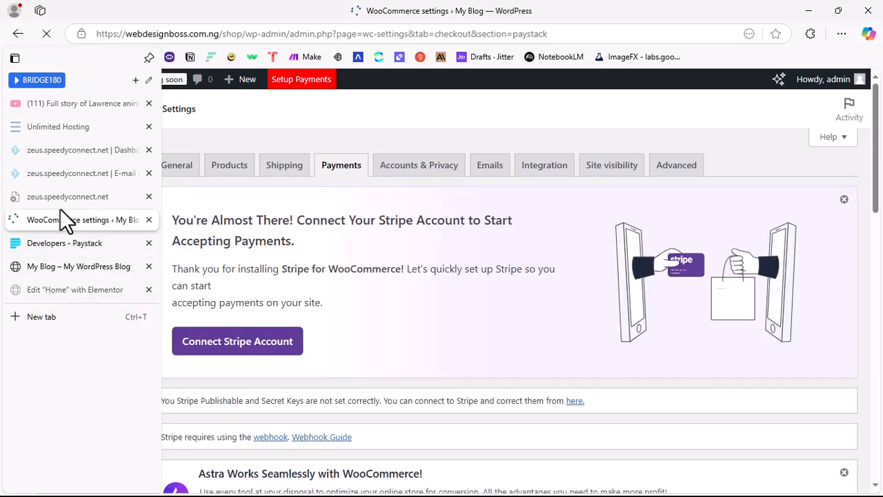
pyautogui.click(68, 270)
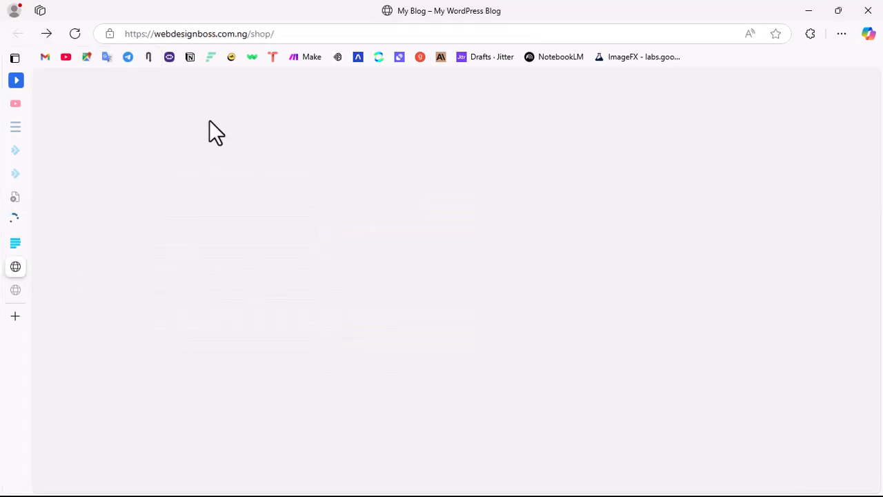
pyautogui.scroll(-5, 441, 258)
pyautogui.scroll(5, 490, 249)
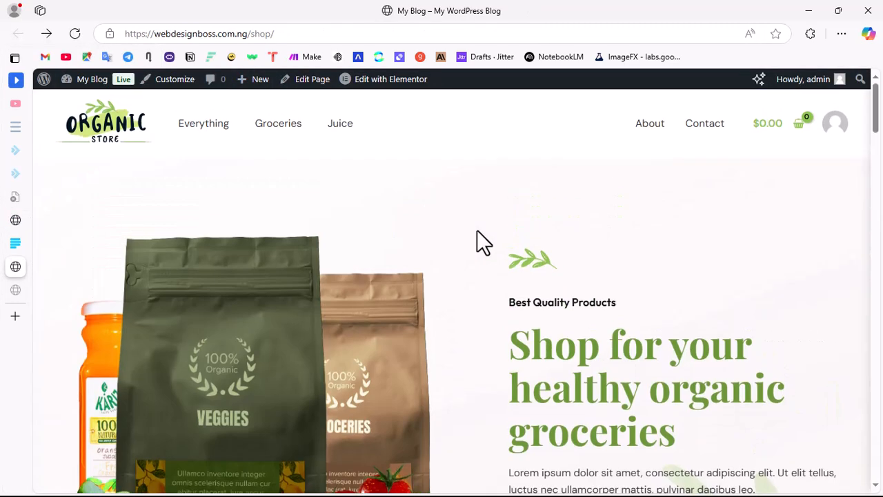
pyautogui.scroll(-10, 572, 272)
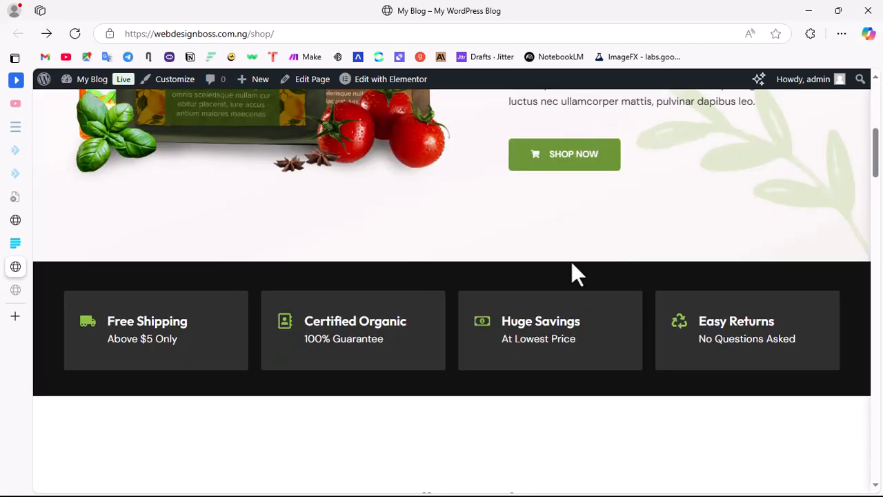
pyautogui.scroll(5, 426, 310)
pyautogui.scroll(-3, 420, 293)
pyautogui.scroll(-8, 421, 293)
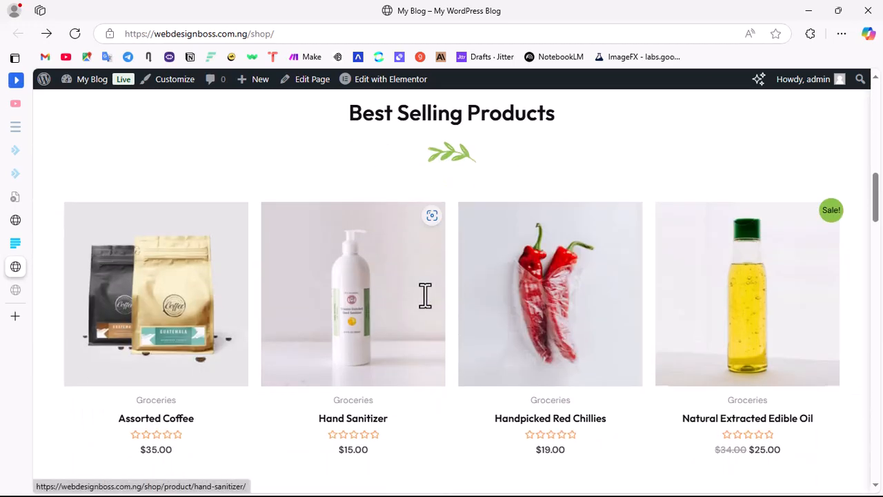
pyautogui.scroll(3, 365, 246)
pyautogui.scroll(3, 355, 262)
pyautogui.scroll(-3, 373, 351)
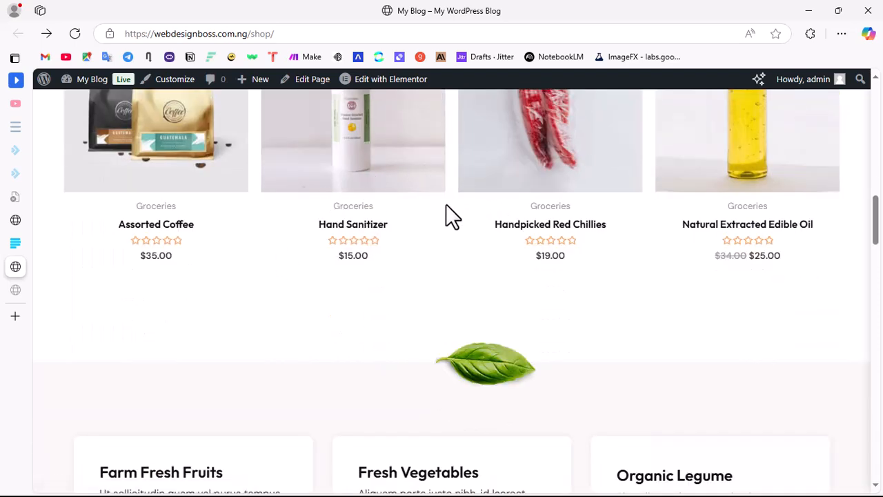
pyautogui.scroll(3, 445, 205)
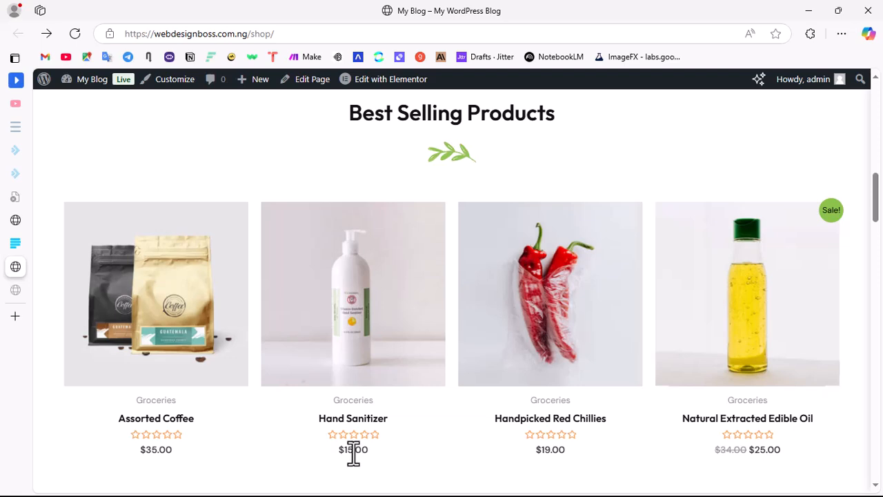
# Step: Go back to the WooCommerce settings and open the General settings
pyautogui.click(17, 221)
pyautogui.scroll(-3, 460, 264)
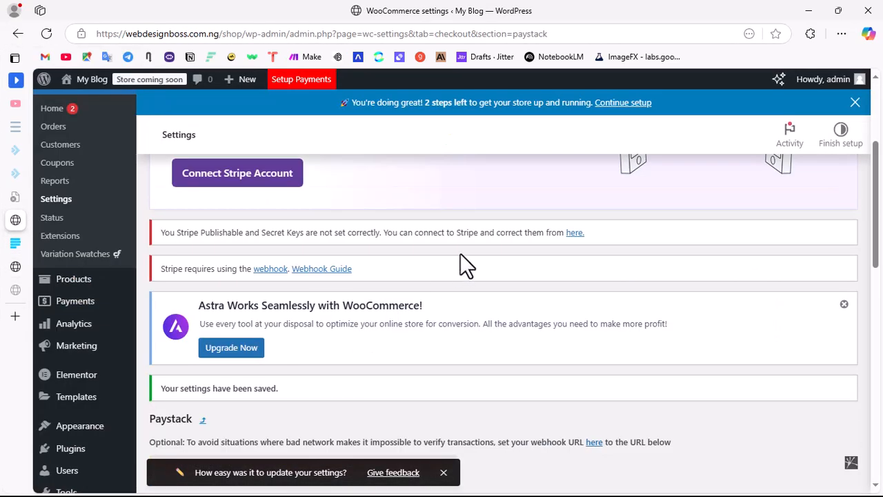
pyautogui.scroll(3, 414, 307)
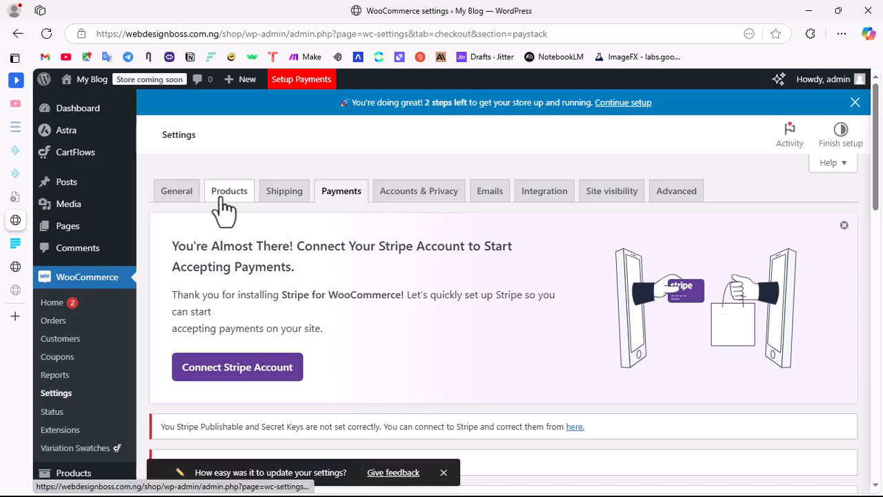
pyautogui.click(185, 196)
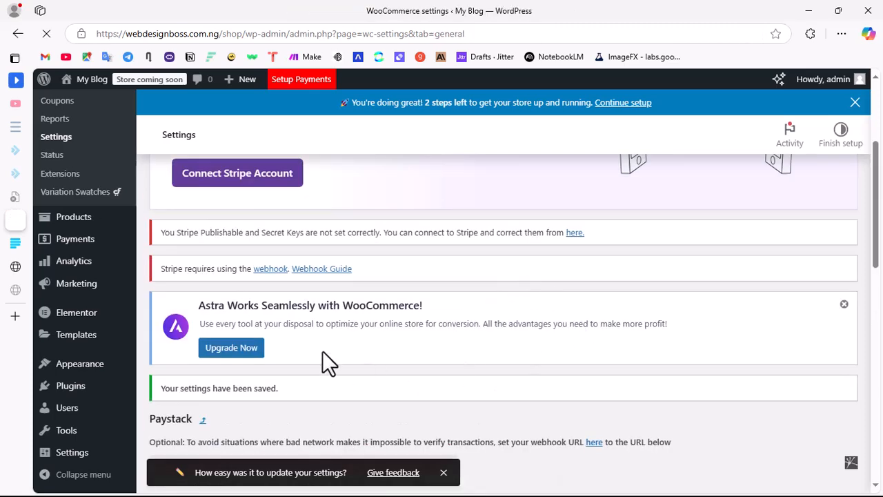
# Step: Fill the Store Address fields, including the city and postcode, from a saved address and clear address line 1
pyautogui.scroll(3, 351, 299)
pyautogui.scroll(-2, 385, 335)
pyautogui.scroll(2, 376, 320)
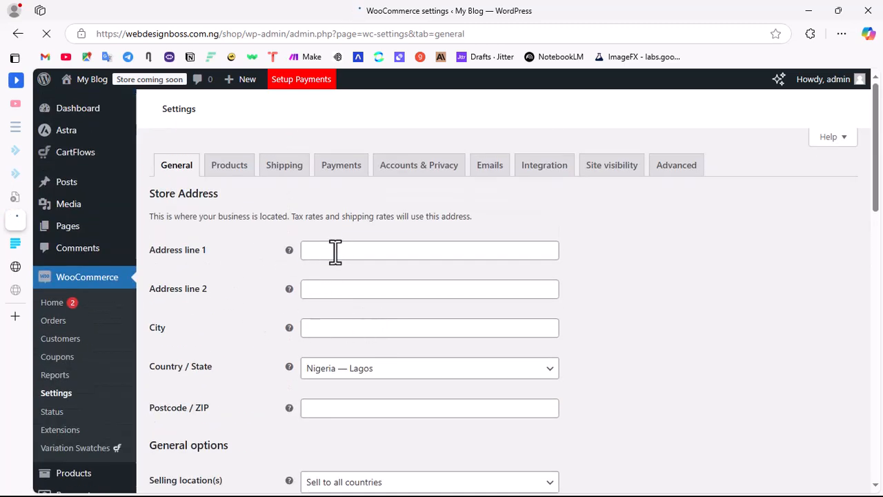
pyautogui.click(335, 251)
pyautogui.scroll(-3, 451, 346)
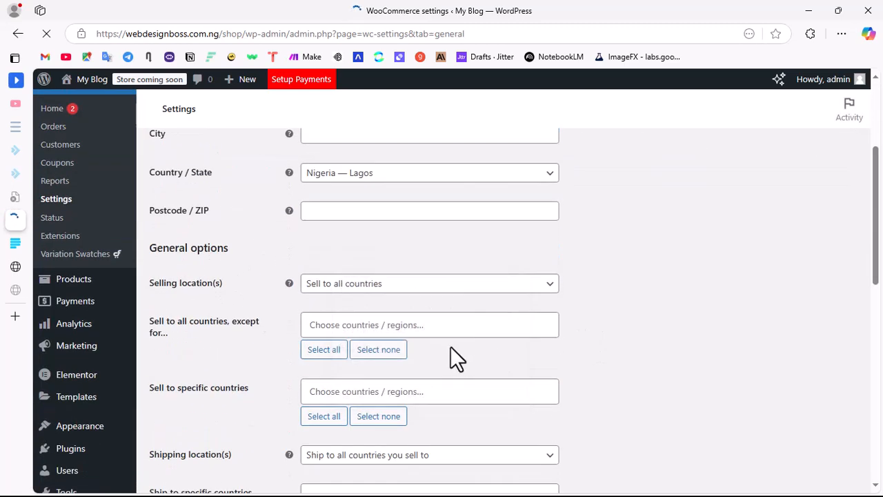
pyautogui.scroll(3, 331, 240)
pyautogui.scroll(-3, 350, 374)
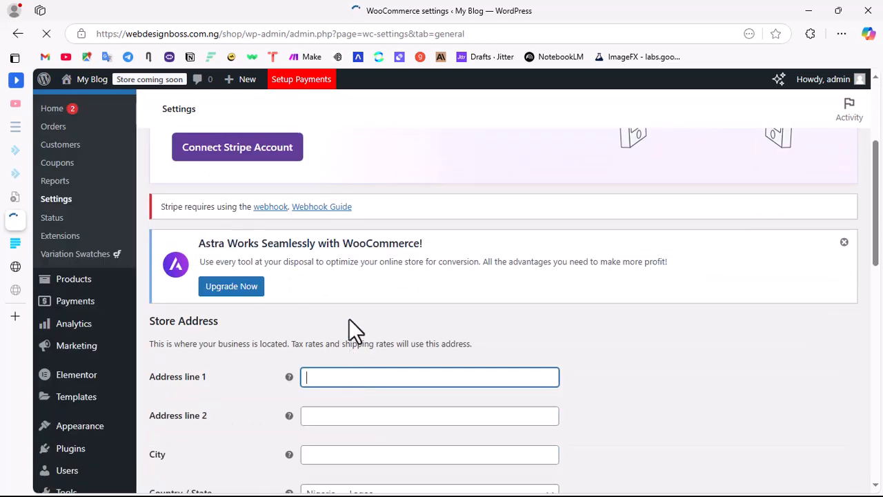
pyautogui.click(324, 378)
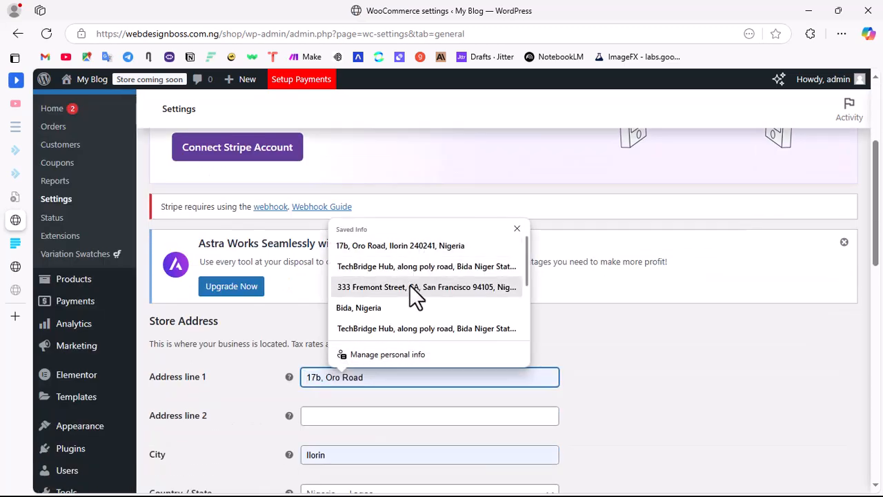
pyautogui.scroll(-1, 414, 304)
pyautogui.click(432, 327)
pyautogui.moveTo(387, 376); pyautogui.dragTo(266, 368)
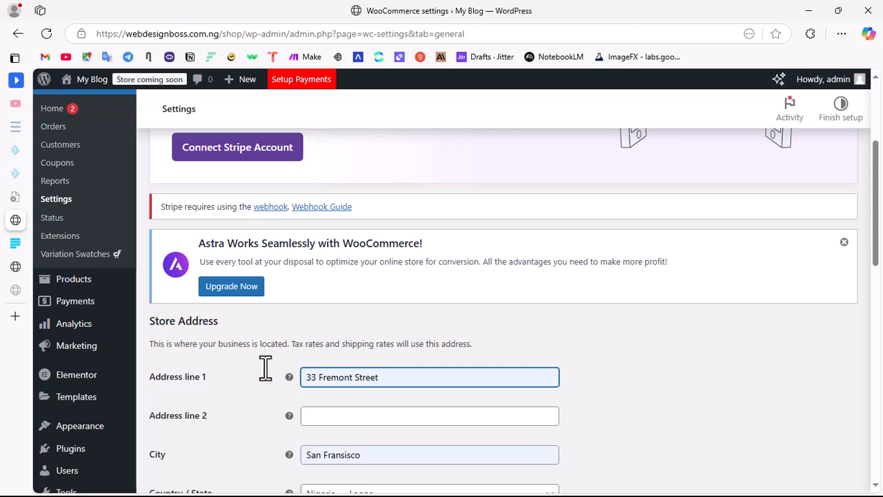
pyautogui.press('BackSpace')
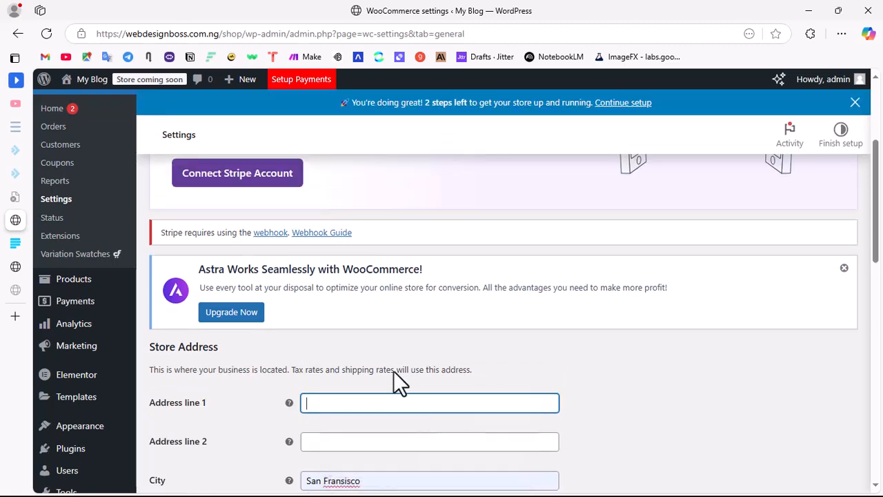
pyautogui.click(336, 401)
pyautogui.click(433, 294)
pyautogui.scroll(-3, 735, 389)
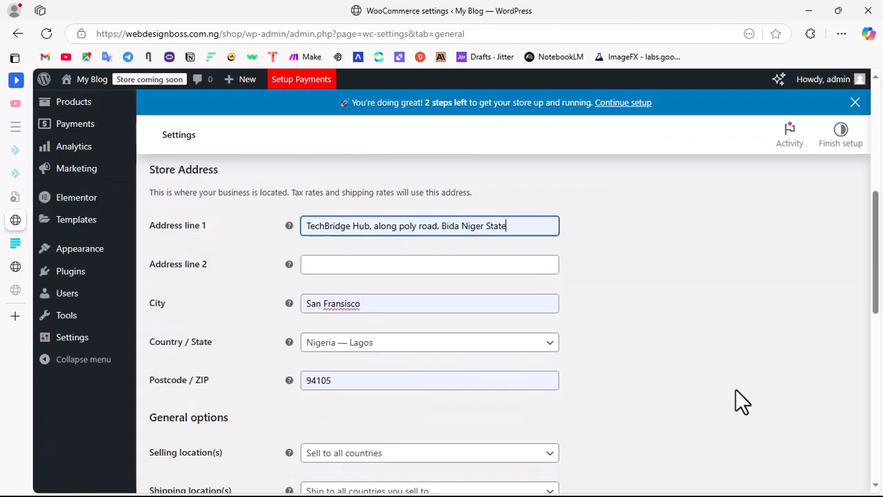
pyautogui.click(210, 276)
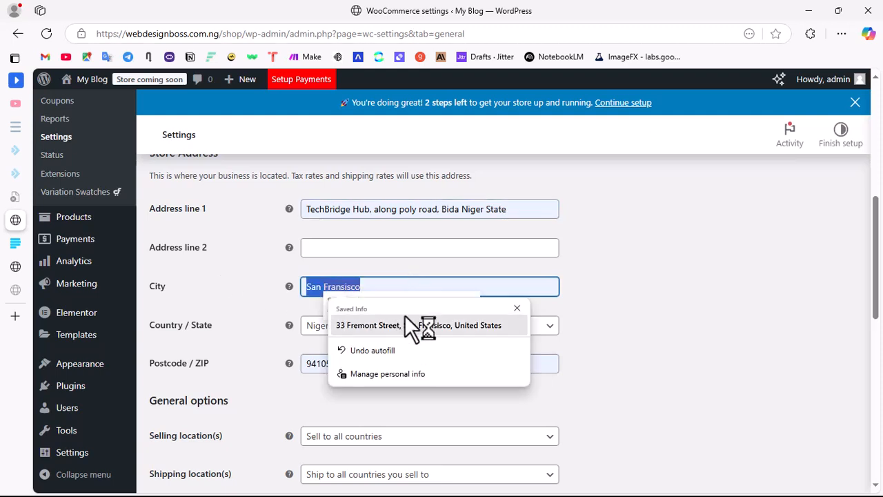
pyautogui.press('BackSpace')
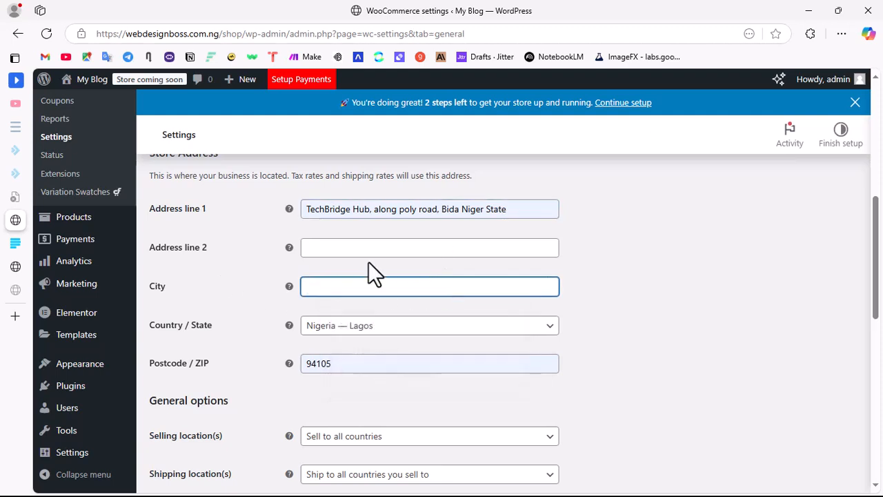
pyautogui.click(534, 209)
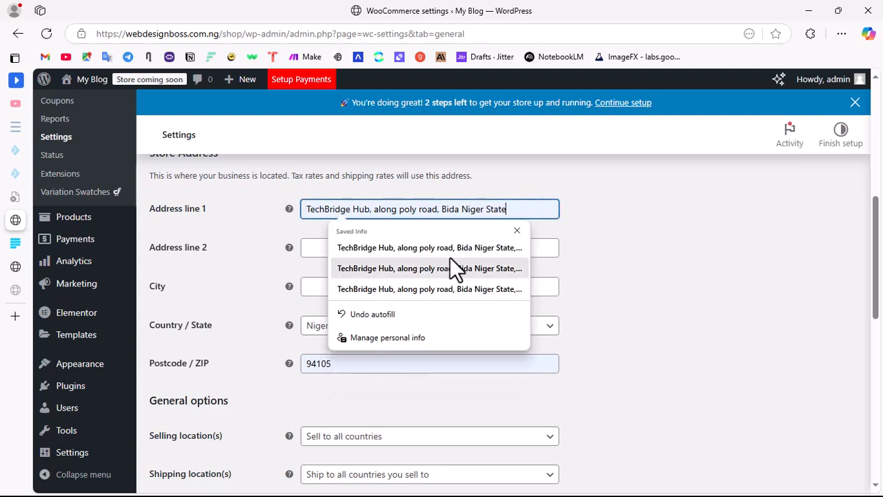
pyautogui.click(355, 313)
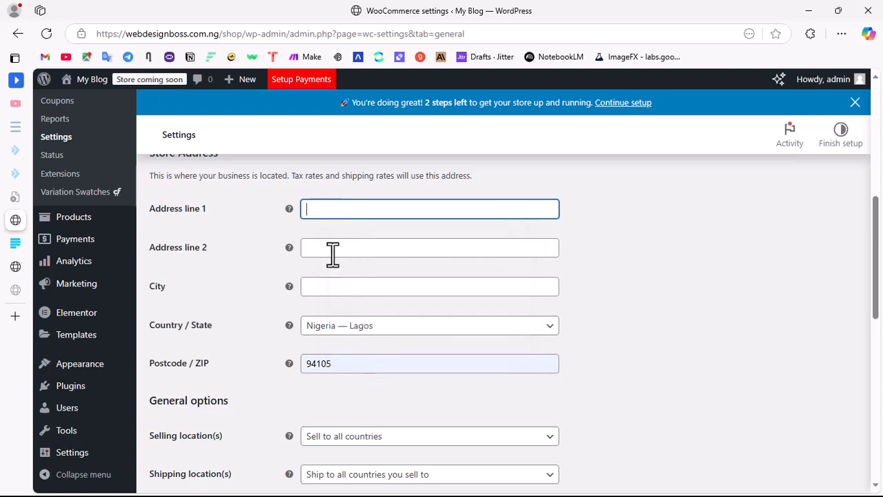
# Step: Fill address line 1 from the saved business address and replace the autofilled city with the store's own city
pyautogui.click(321, 207)
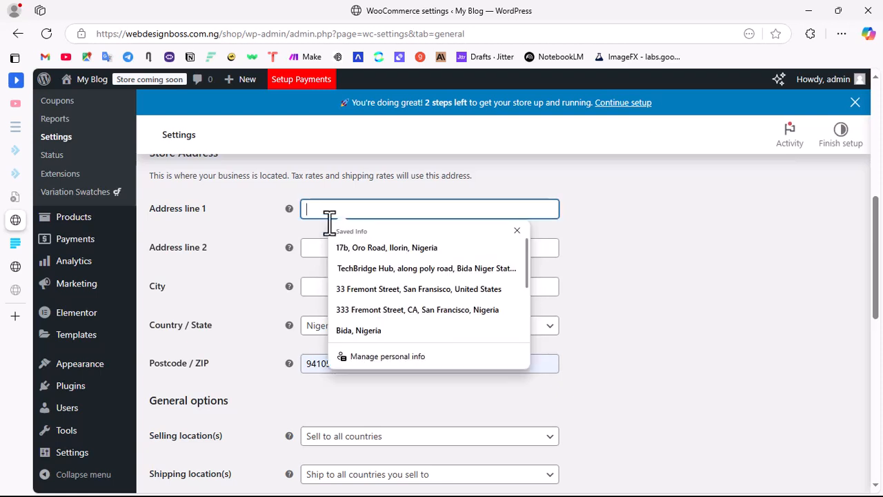
pyautogui.click(375, 269)
pyautogui.doubleClick(353, 290)
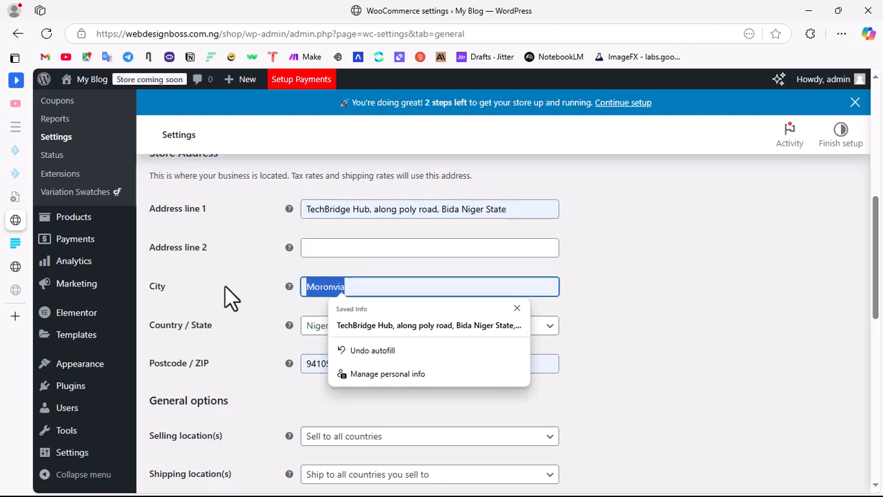
pyautogui.write('Bi')
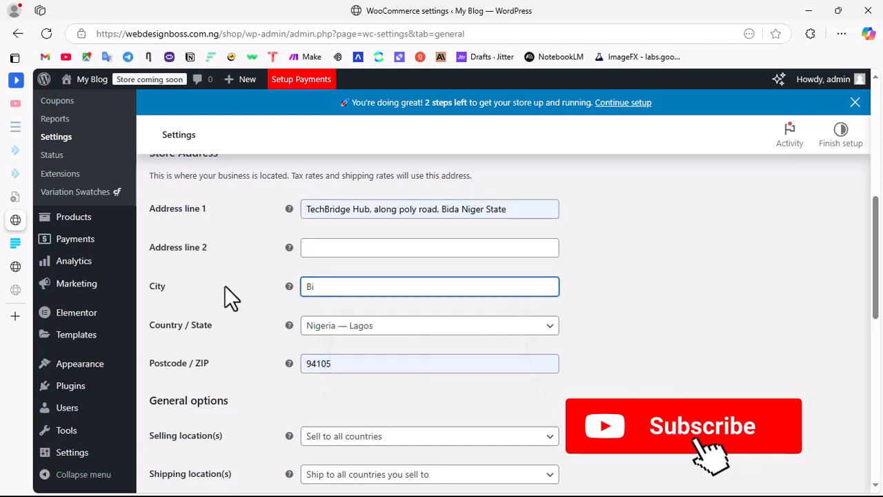
pyautogui.write('d')
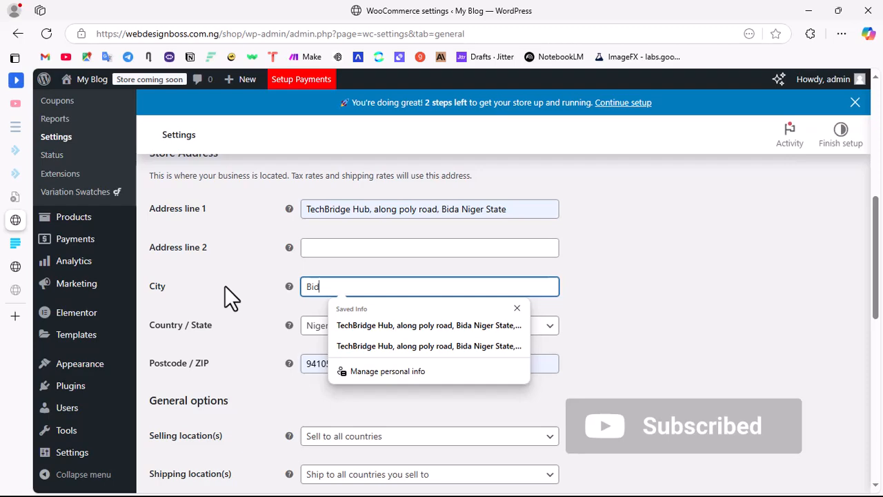
pyautogui.write('a')
# Step: Set the selling locations to Sell to specific countries and add Nigeria as the only country
pyautogui.scroll(-5, 621, 276)
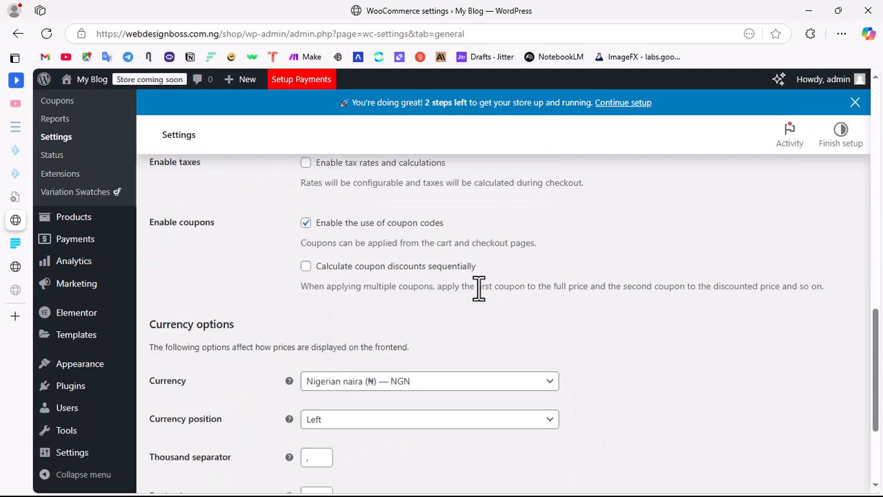
pyautogui.scroll(6, 476, 277)
pyautogui.scroll(-6, 538, 351)
pyautogui.scroll(6, 571, 369)
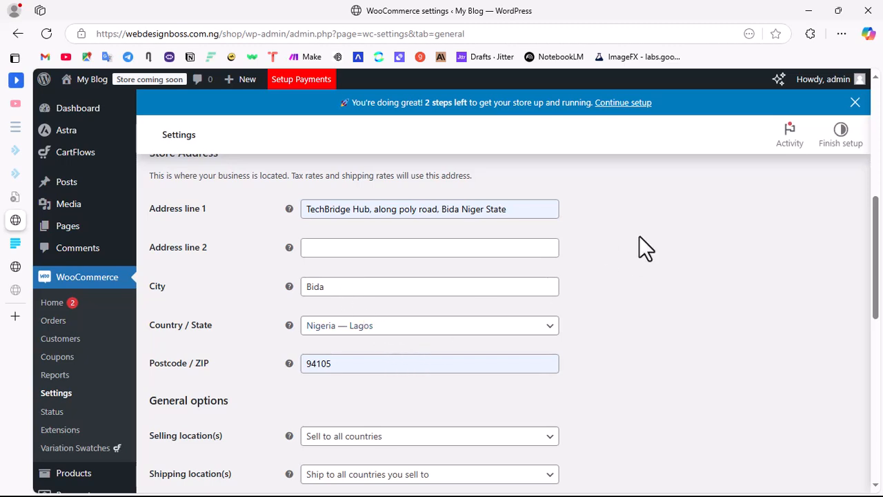
pyautogui.scroll(-3, 614, 312)
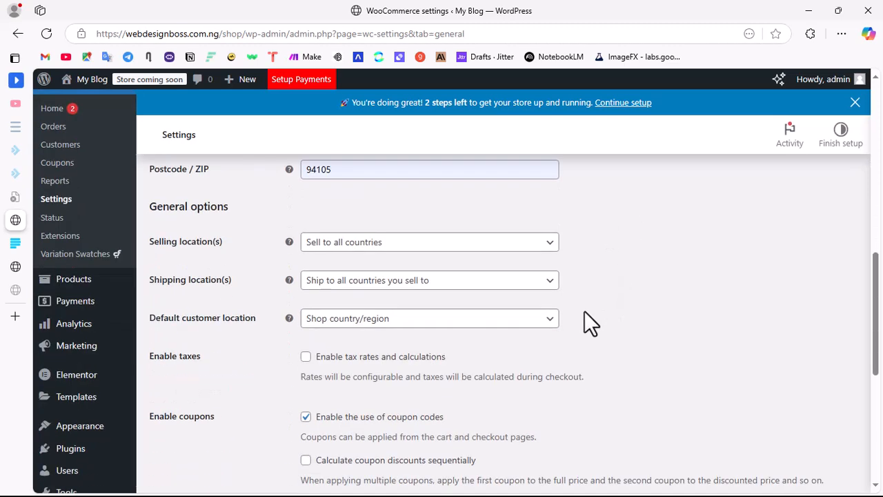
pyautogui.click(342, 249)
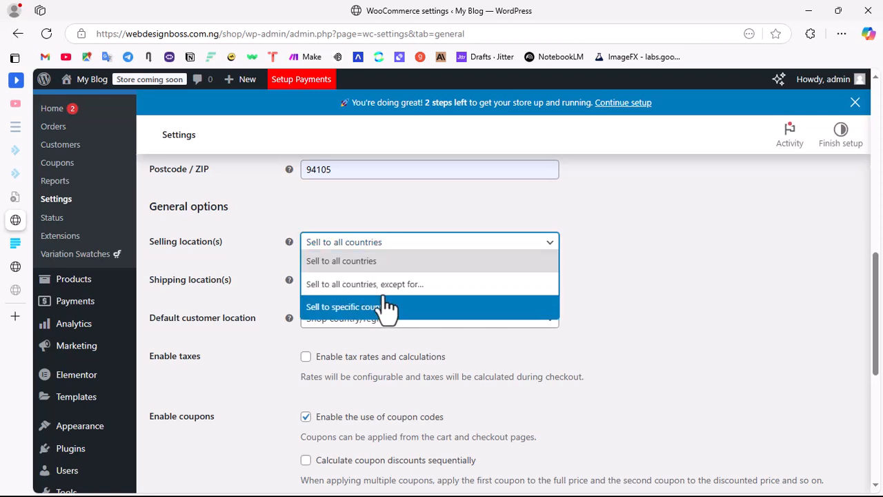
pyautogui.click(383, 307)
pyautogui.click(356, 284)
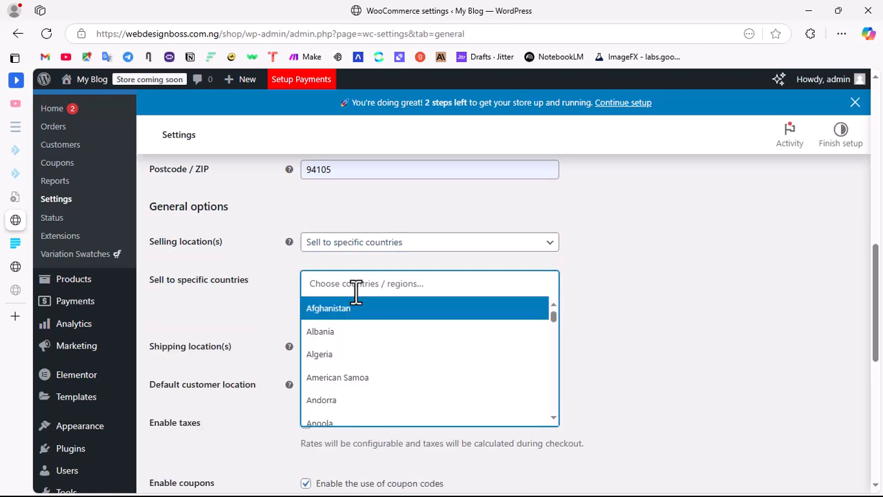
pyautogui.write('Niger')
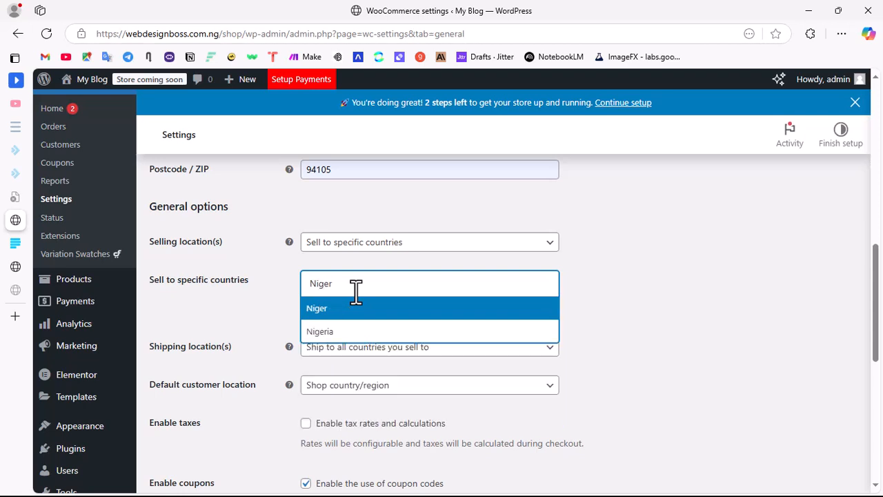
pyautogui.press('Down')
pyautogui.press('Return')
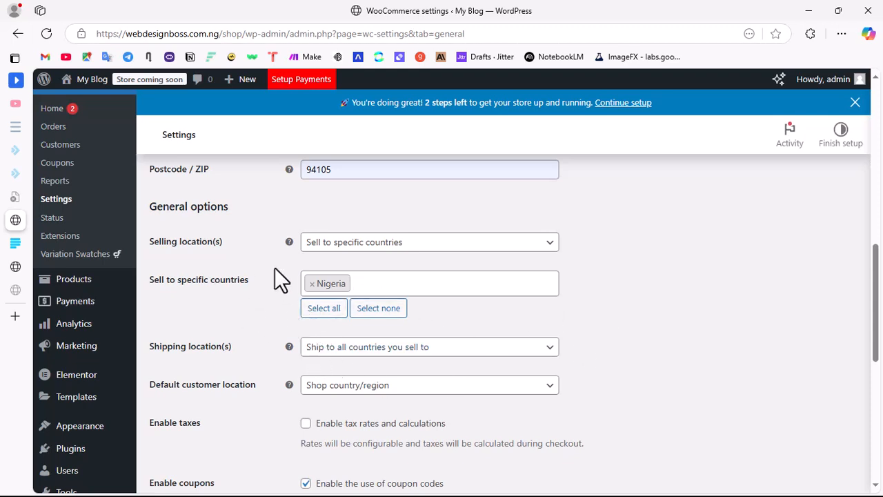
pyautogui.click(365, 248)
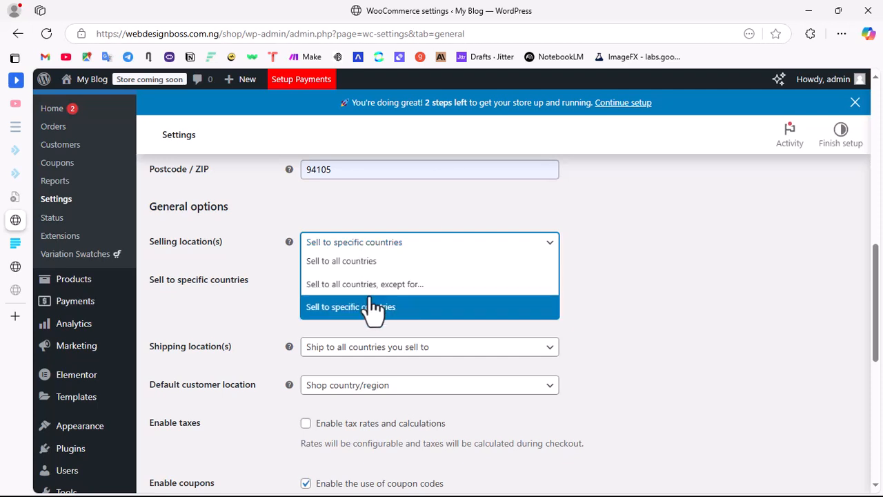
pyautogui.click(697, 266)
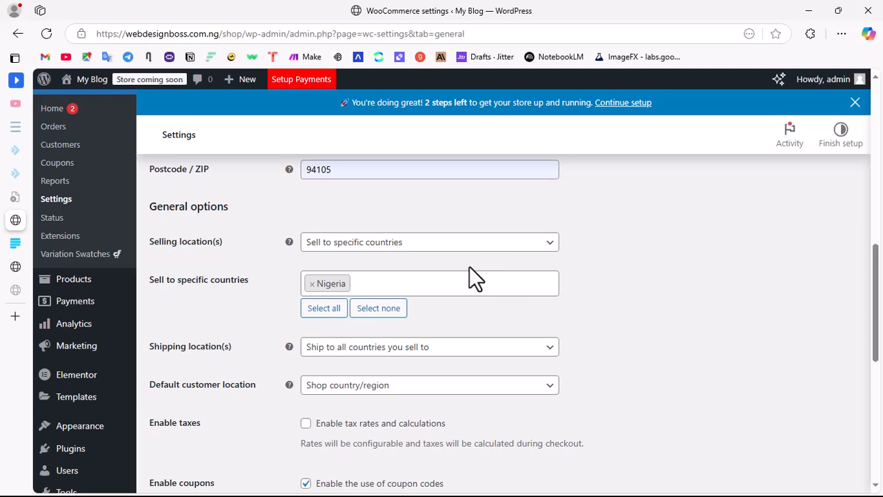
pyautogui.click(381, 243)
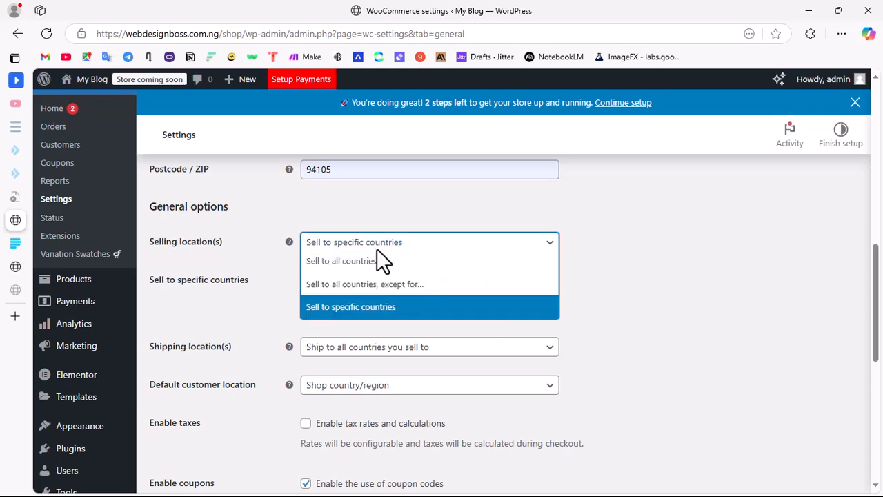
pyautogui.click(388, 306)
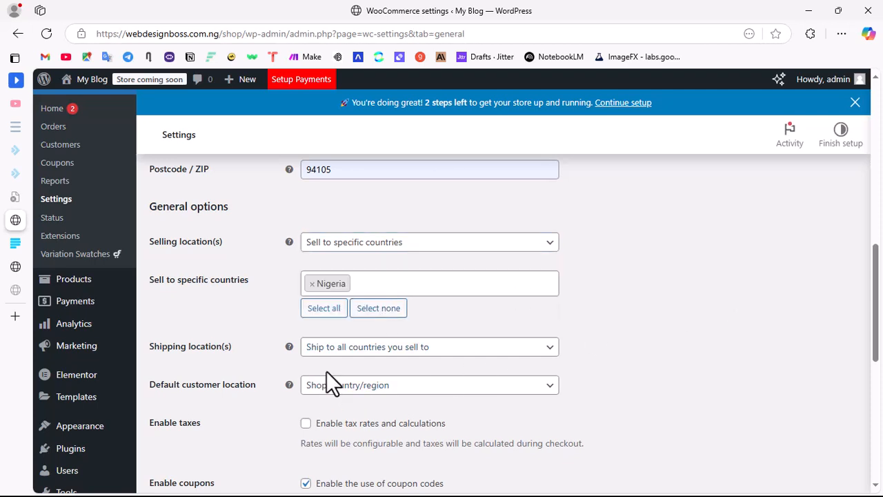
# Step: Set the shipping locations to Ship to specific countries only and add Nigeria as the only country
pyautogui.click(355, 349)
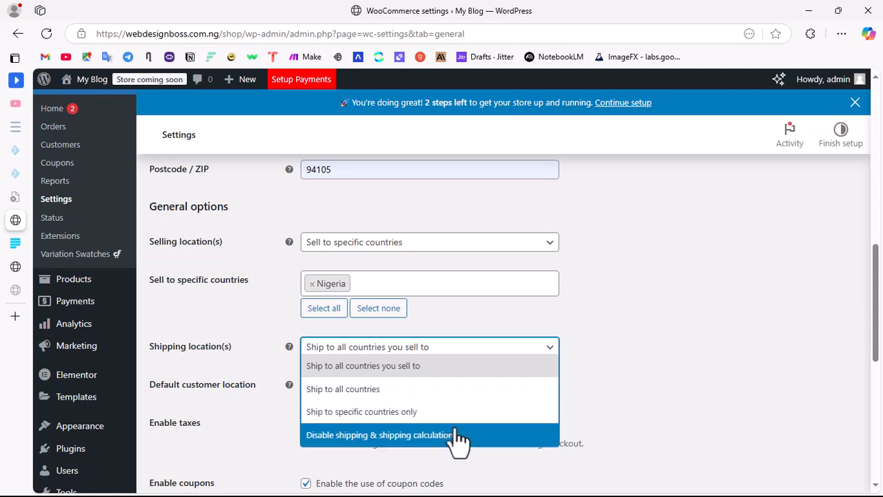
pyautogui.click(390, 418)
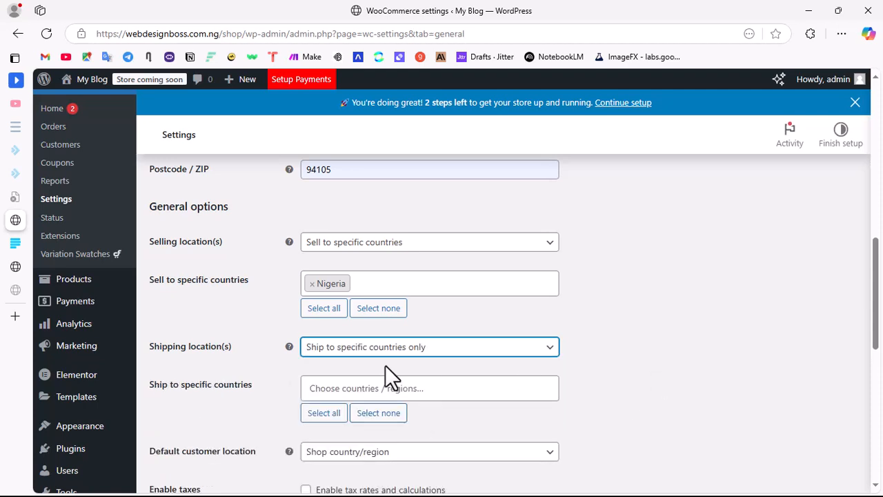
pyautogui.click(352, 388)
pyautogui.write('Nigeria')
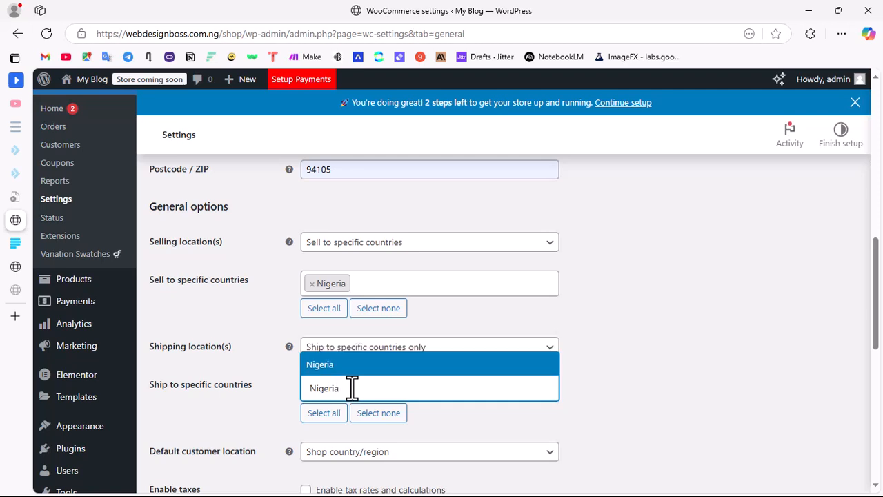
pyautogui.click(335, 371)
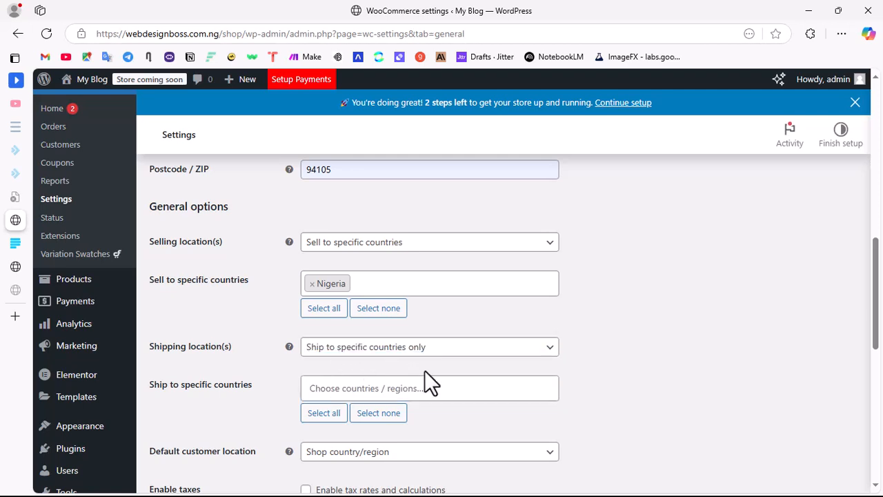
pyautogui.click(346, 397)
pyautogui.write('n')
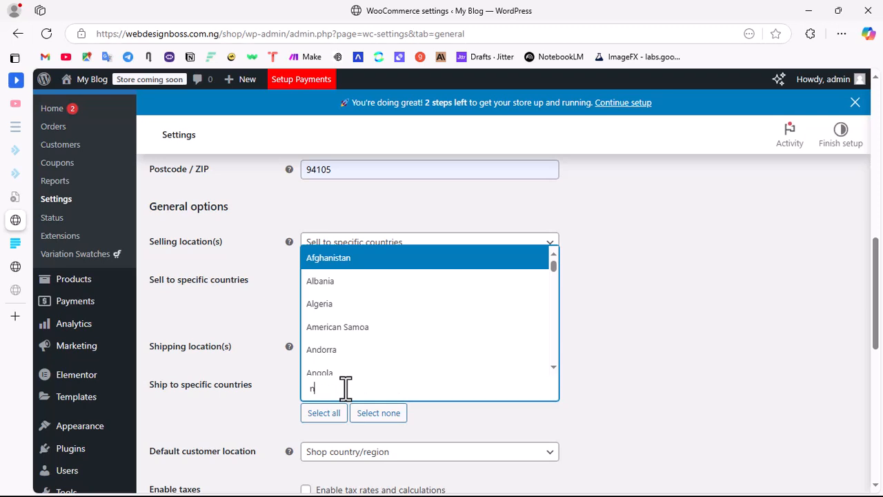
pyautogui.write('iger')
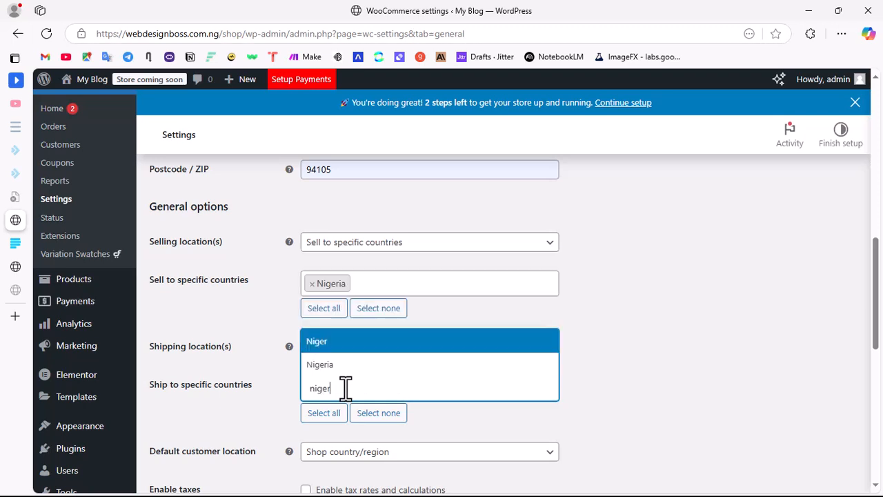
pyautogui.press('Down')
pyautogui.press('Return')
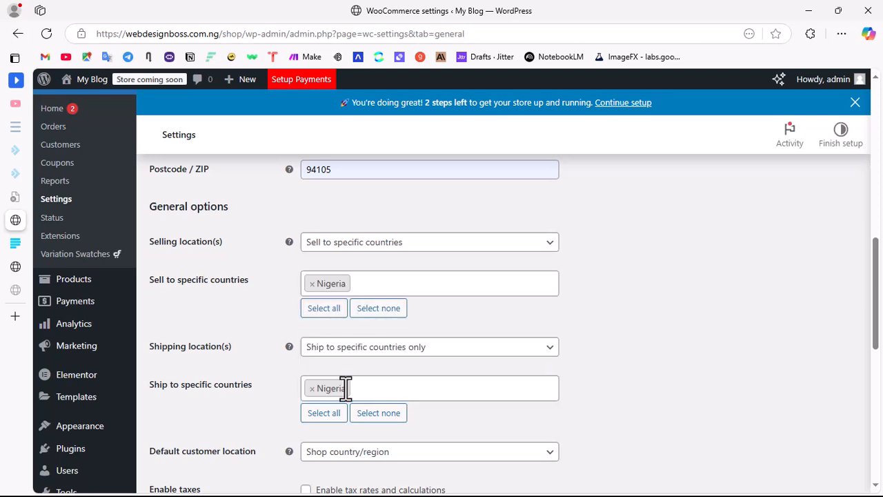
# Step: Choose Shop country/region as the default customer location in the WooCommerce general settings
pyautogui.scroll(-3, 720, 350)
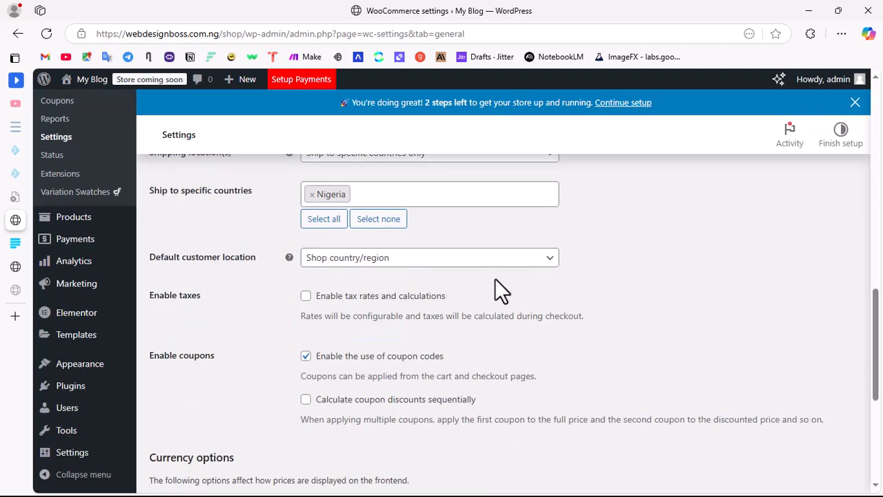
pyautogui.click(407, 260)
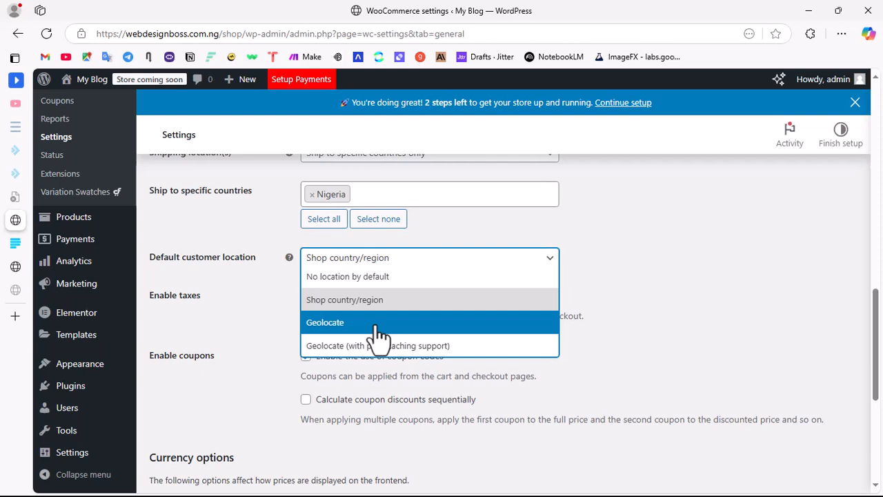
pyautogui.click(394, 302)
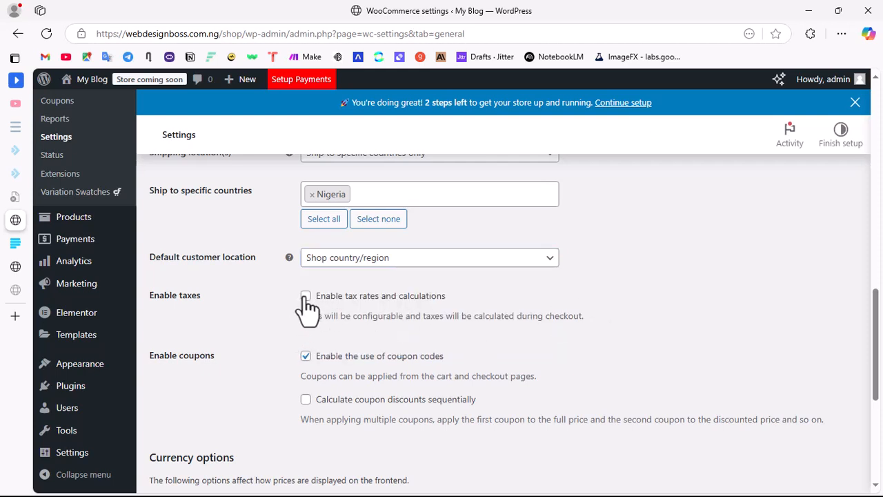
# Step: Review the currency options and the store address, then save the WooCommerce general settings
pyautogui.scroll(-4, 429, 341)
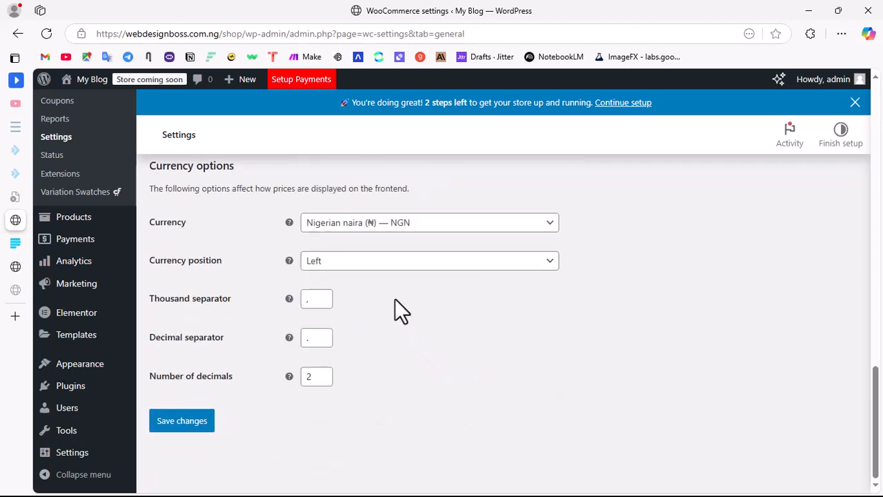
pyautogui.click(376, 240)
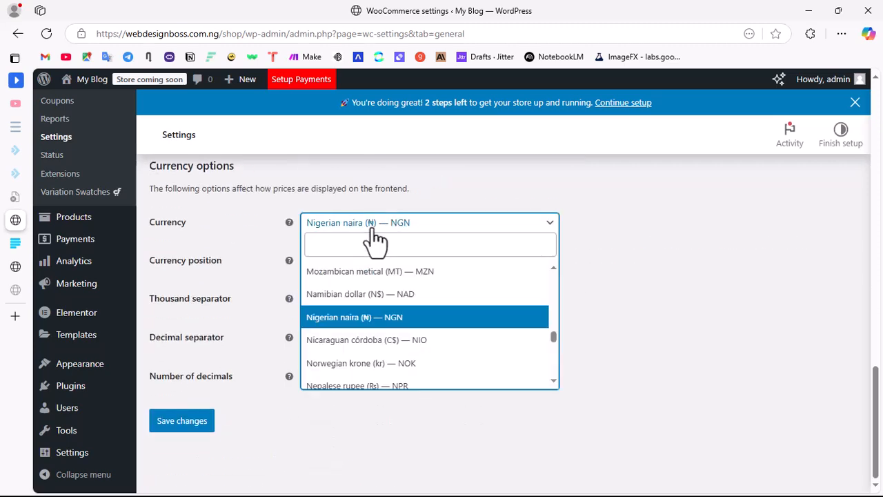
pyautogui.click(382, 227)
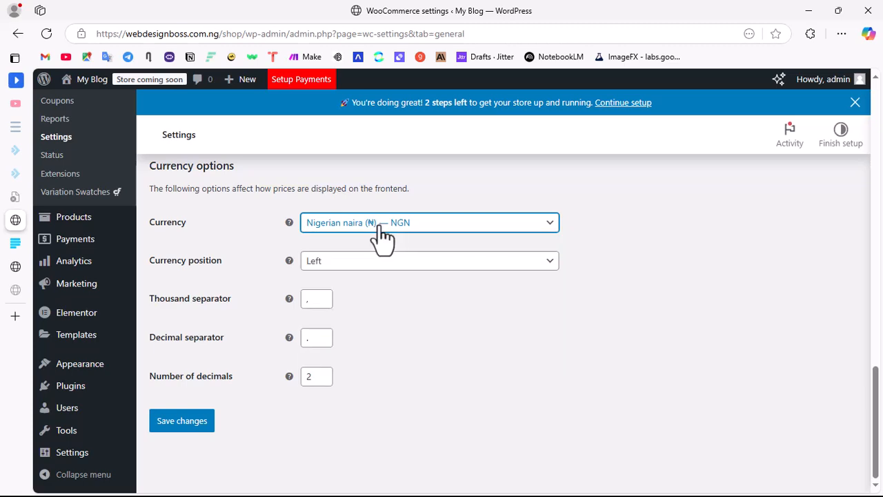
pyautogui.scroll(10, 502, 373)
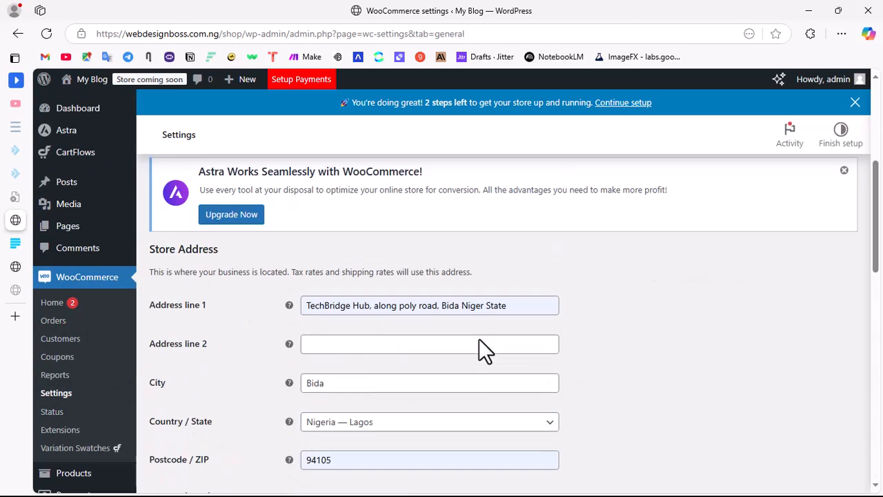
pyautogui.scroll(-10, 386, 386)
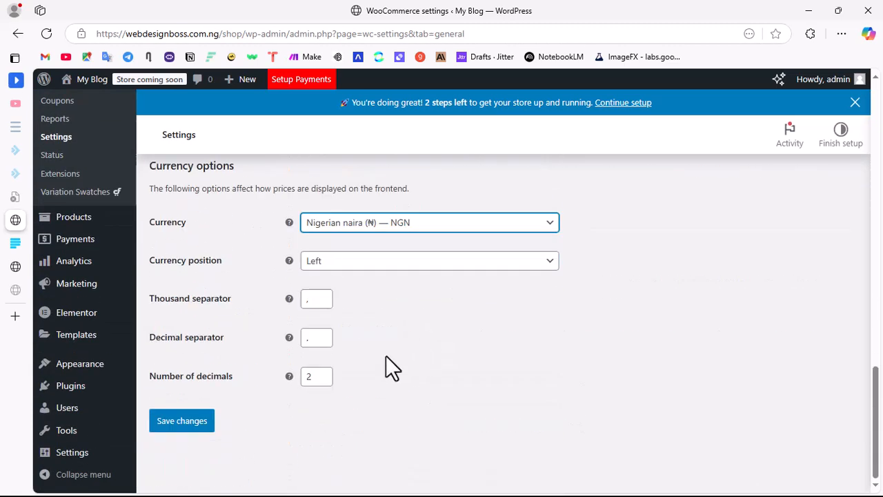
pyautogui.click(196, 418)
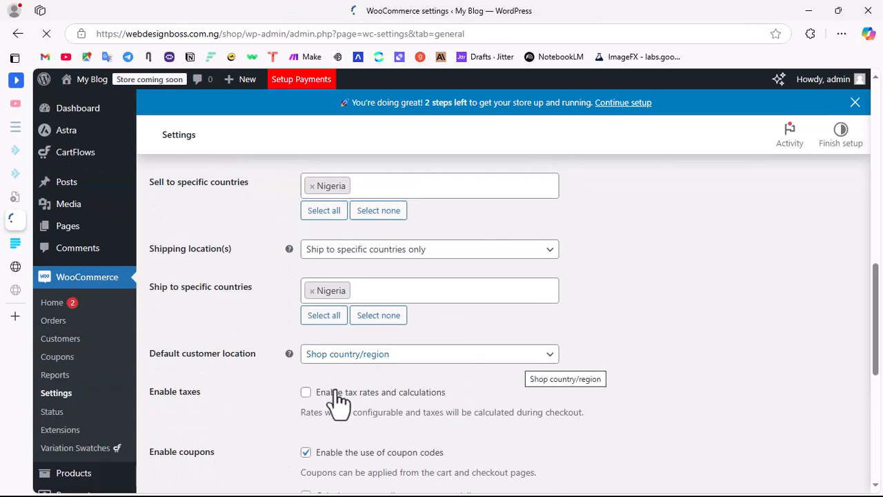
# Step: Reload the shop's home page and check the currency of the prices under Best Selling Products
pyautogui.moveTo(25, 265)
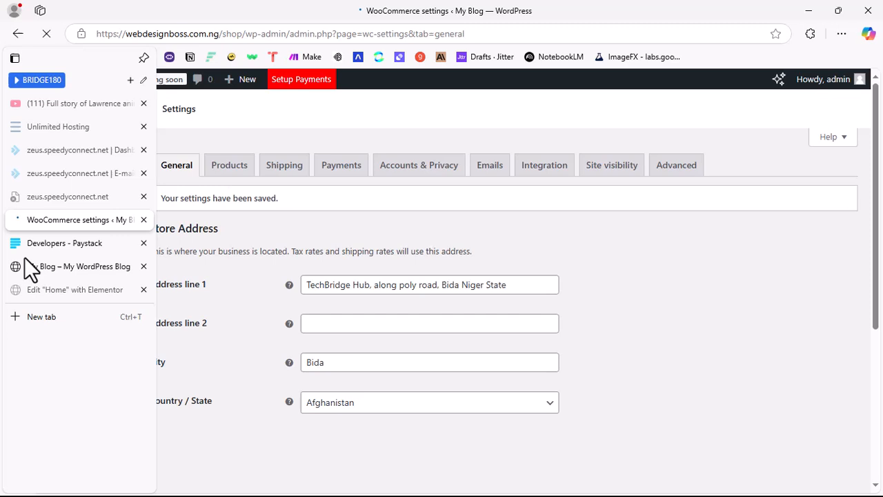
pyautogui.click(62, 269)
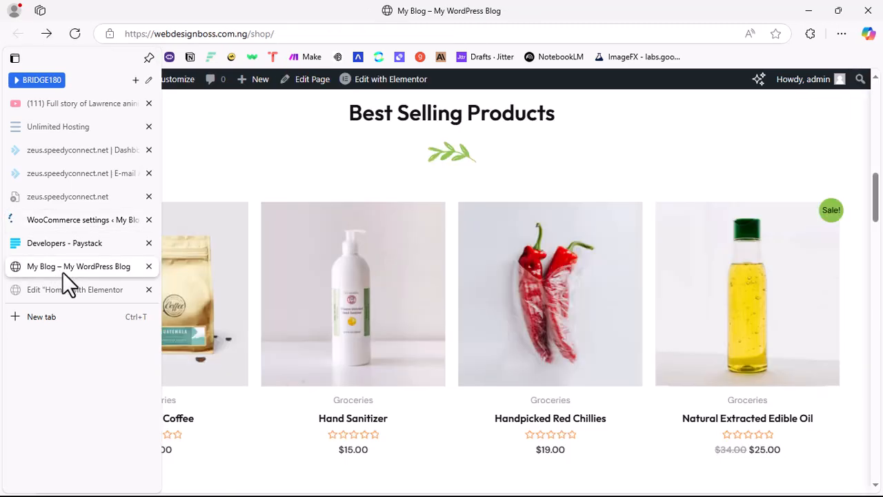
pyautogui.click(74, 33)
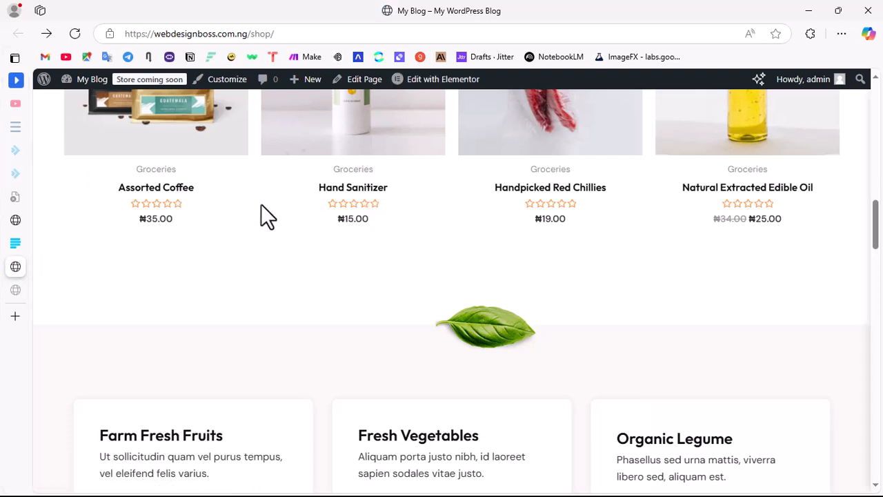
pyautogui.scroll(1, 319, 178)
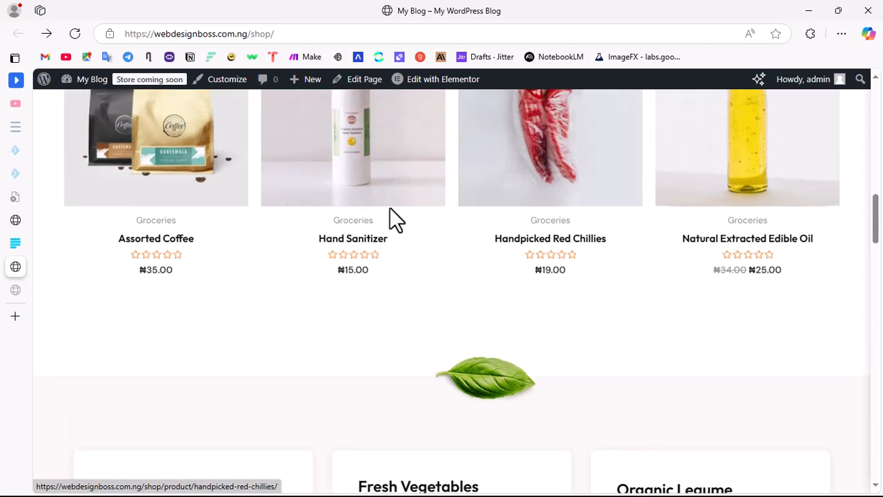
pyautogui.scroll(3, 327, 248)
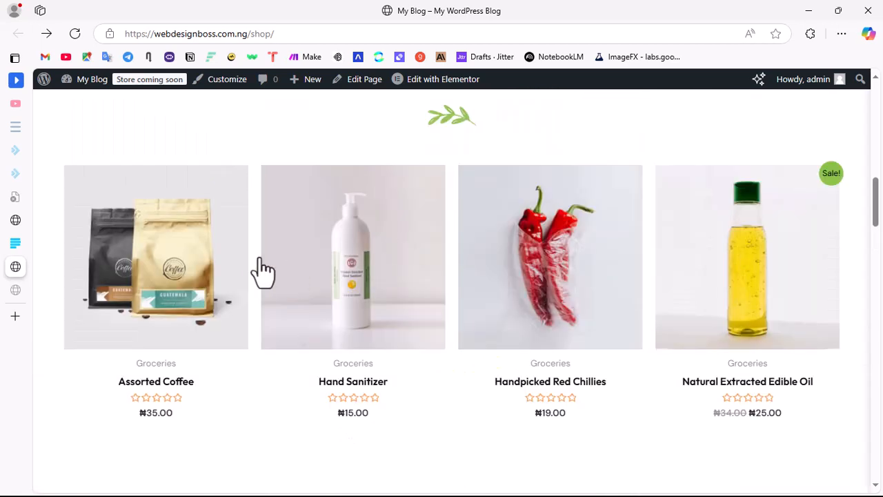
# Step: Return to the WordPress admin, open the list of all products and dismiss the Elementor AI notice
pyautogui.click(23, 220)
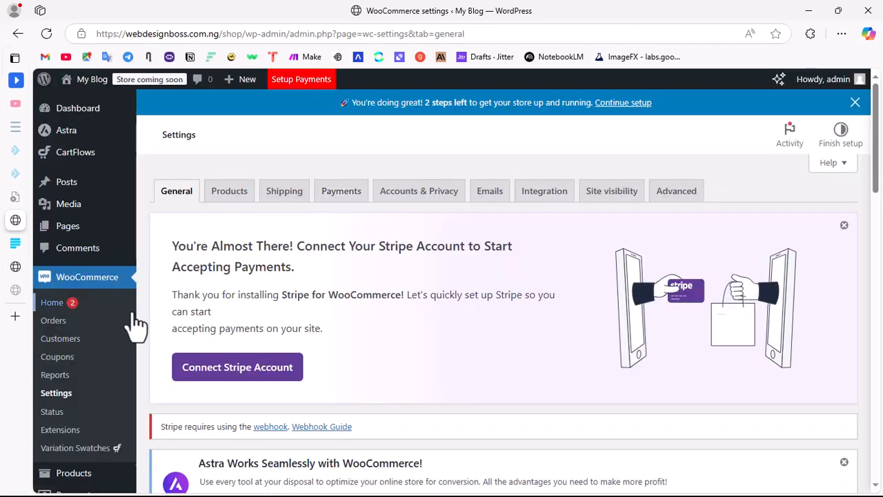
pyautogui.scroll(-4, 296, 317)
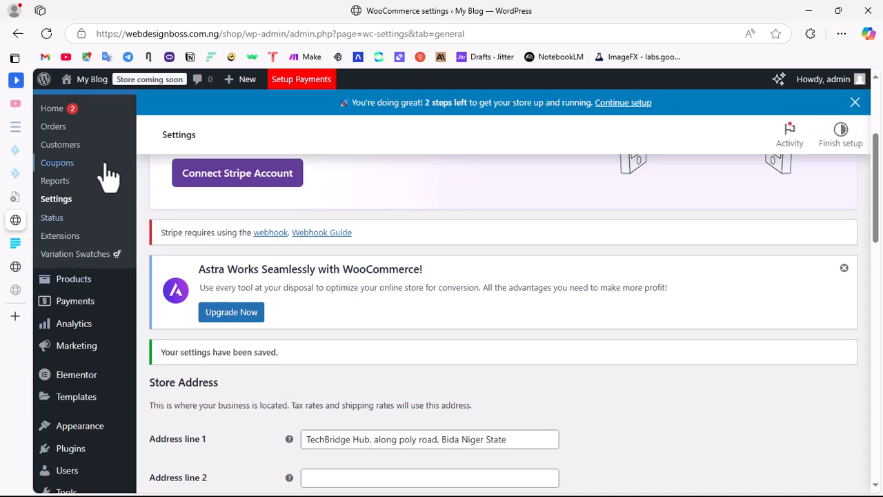
pyautogui.moveTo(72, 288)
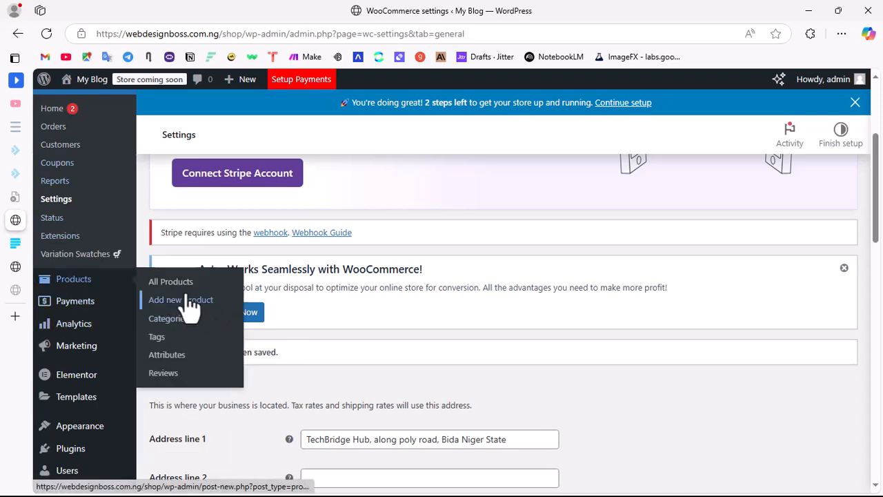
pyautogui.click(171, 283)
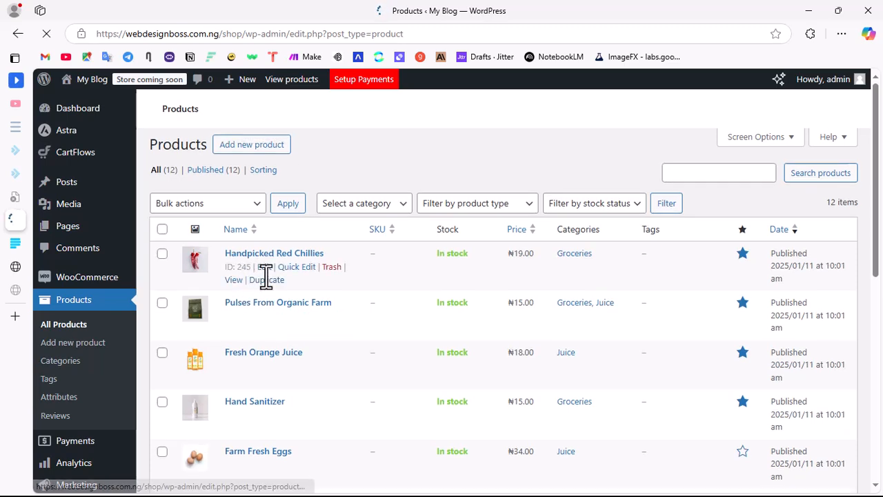
pyautogui.scroll(-3, 336, 332)
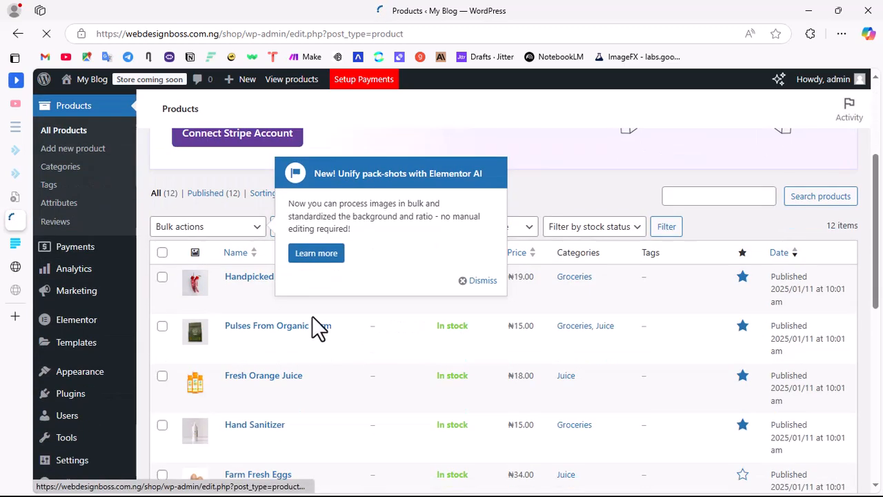
pyautogui.click(485, 281)
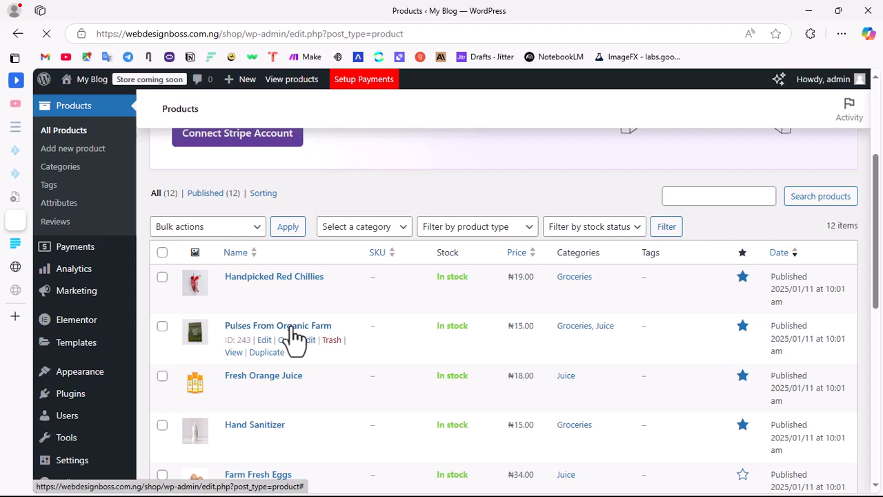
# Step: Open Quick Edit for the Handpicked Red Chillies product and set its price to 5000
pyautogui.click(296, 291)
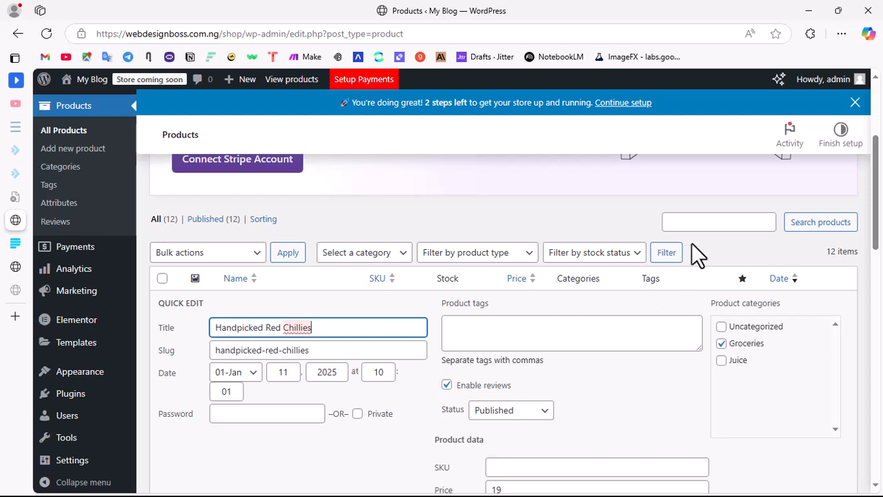
pyautogui.scroll(-3, 492, 437)
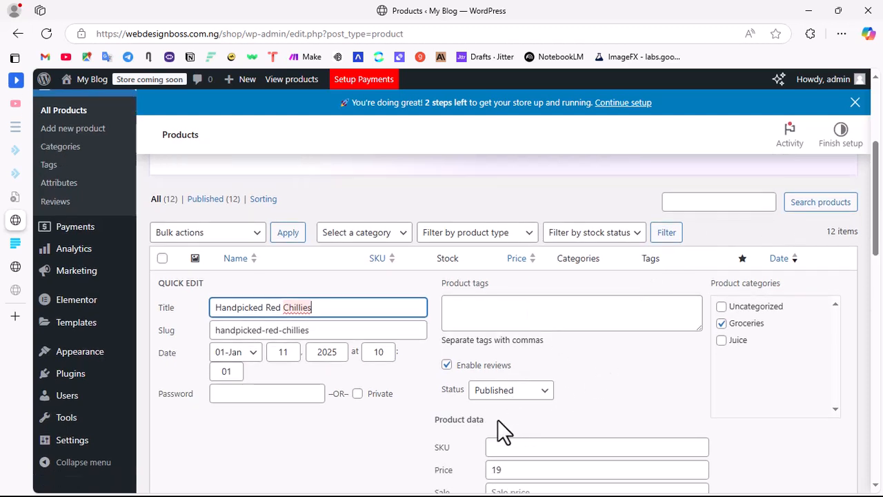
pyautogui.click(458, 275)
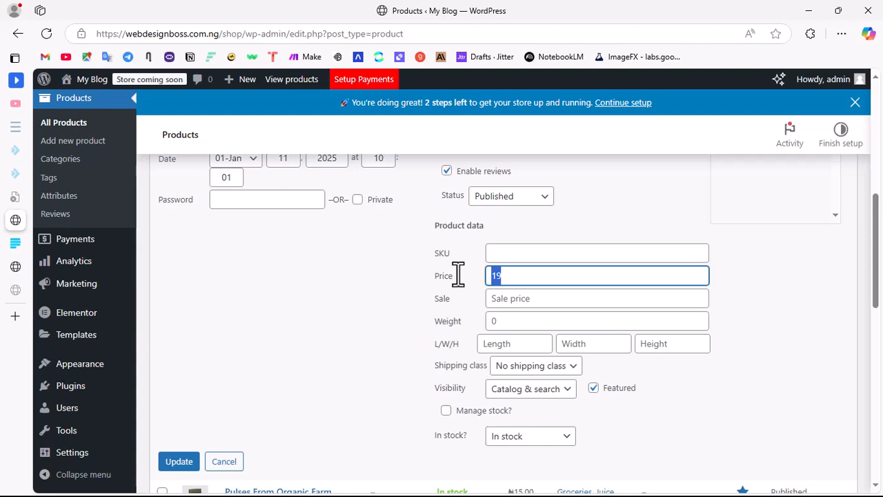
pyautogui.write('5')
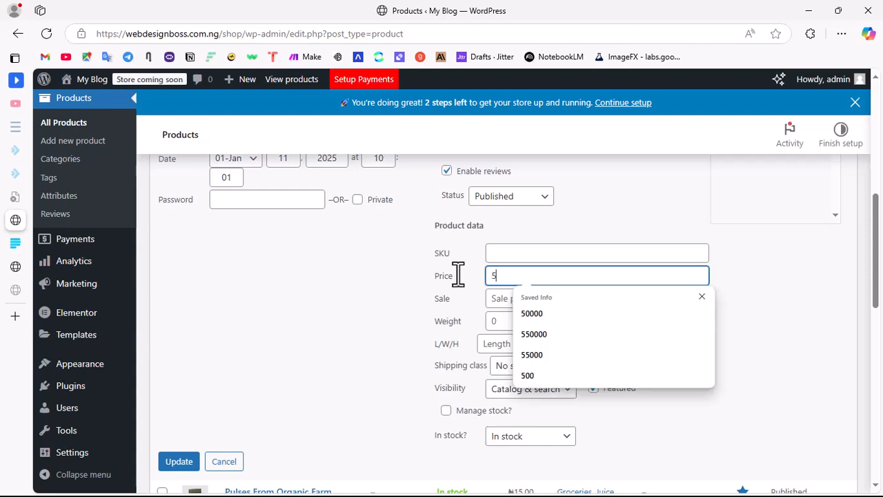
pyautogui.write('00000')
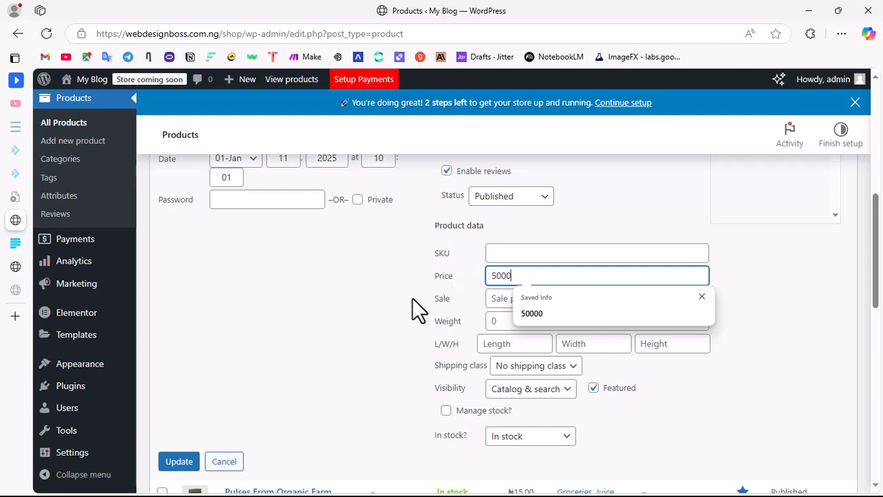
pyautogui.click(419, 310)
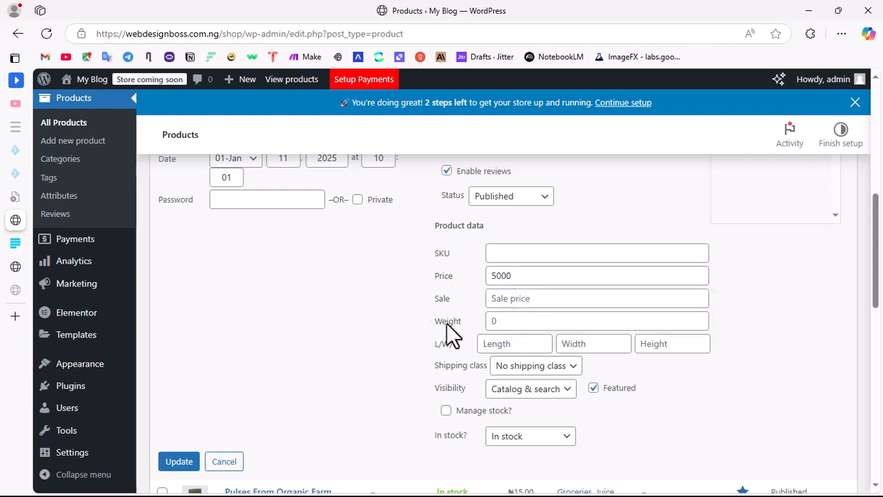
# Step: Set the weight of Handpicked Red Chillies to 1KG and update the product
pyautogui.click(504, 320)
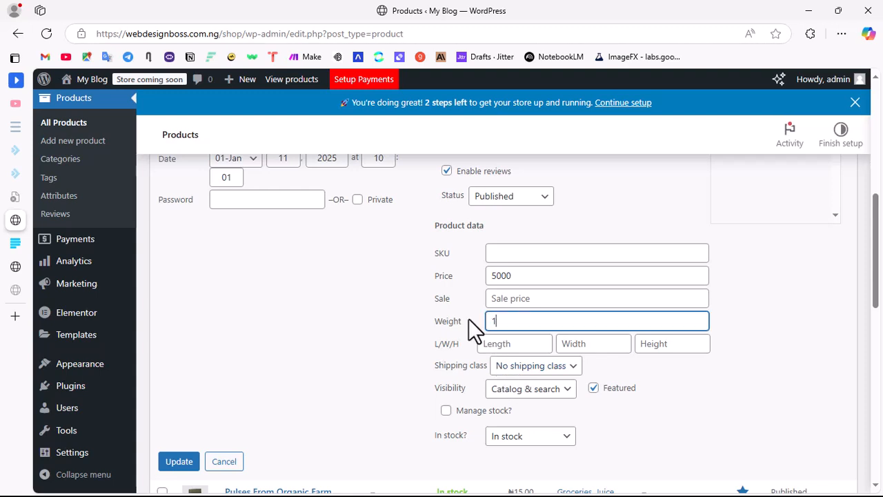
pyautogui.write('1KG')
pyautogui.scroll(-3, 544, 397)
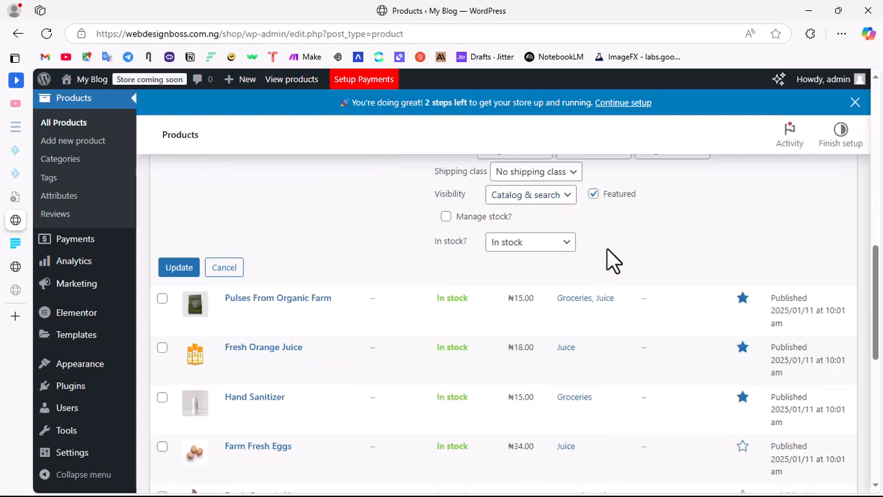
pyautogui.scroll(3, 641, 227)
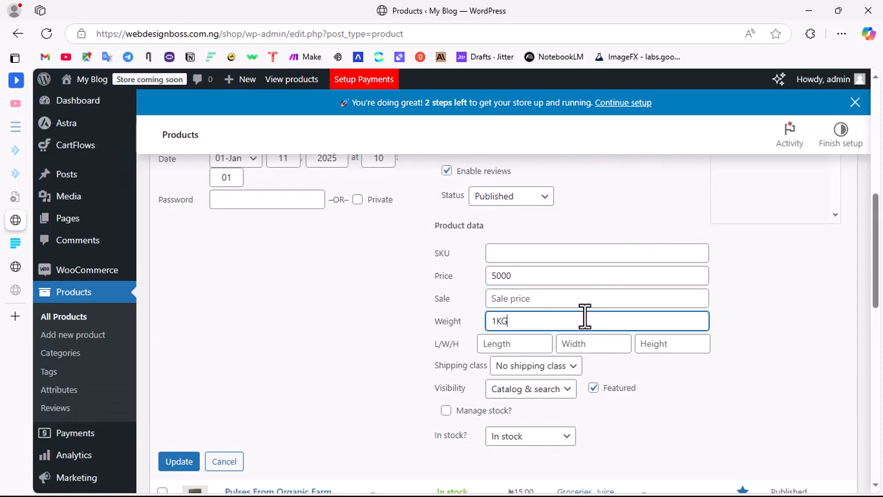
pyautogui.scroll(3, 428, 311)
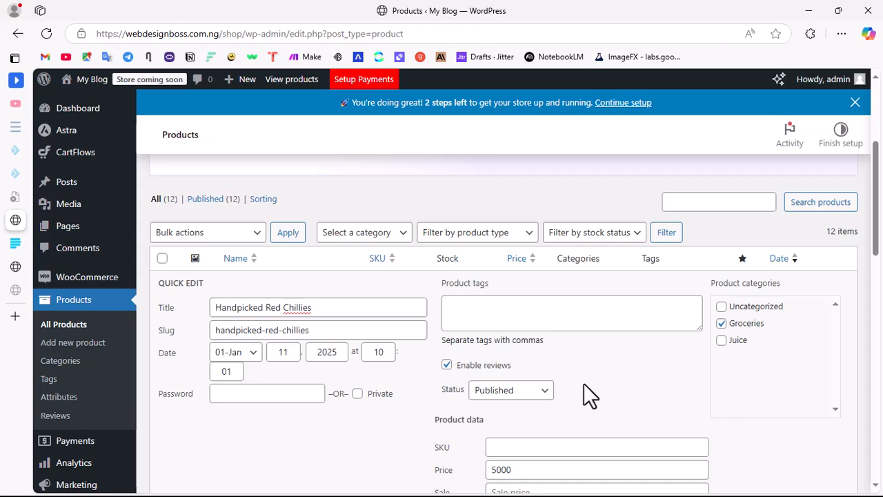
pyautogui.scroll(-6, 584, 383)
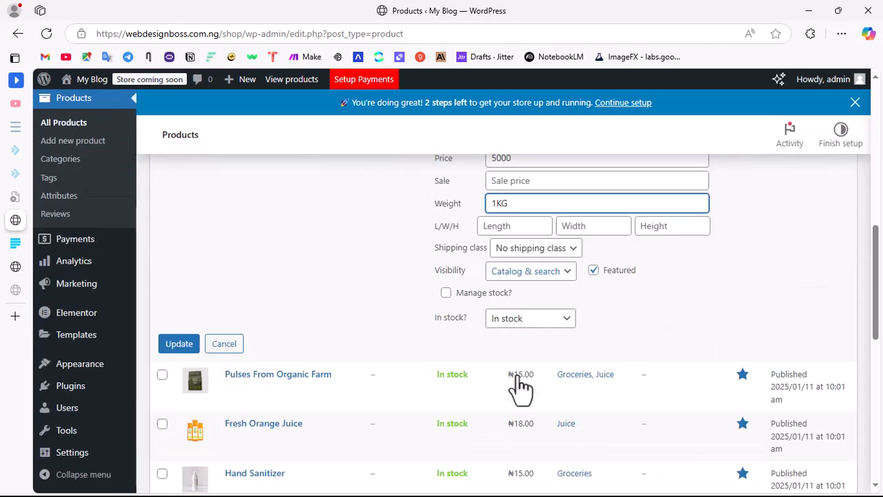
pyautogui.click(180, 269)
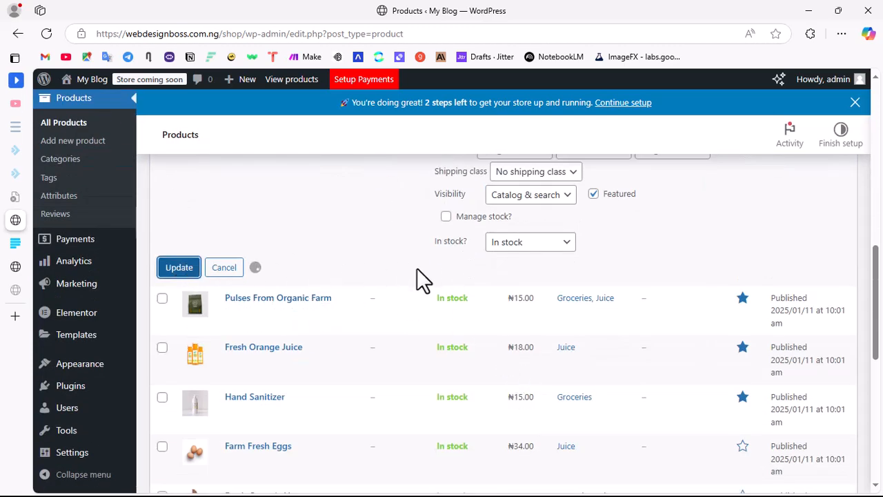
# Step: Open the bulk editor for the Pulses From Organic Farm, Fresh Orange Juice and Hand Sanitizer products
pyautogui.scroll(3, 444, 276)
pyautogui.scroll(5, 443, 276)
pyautogui.scroll(-8, 444, 275)
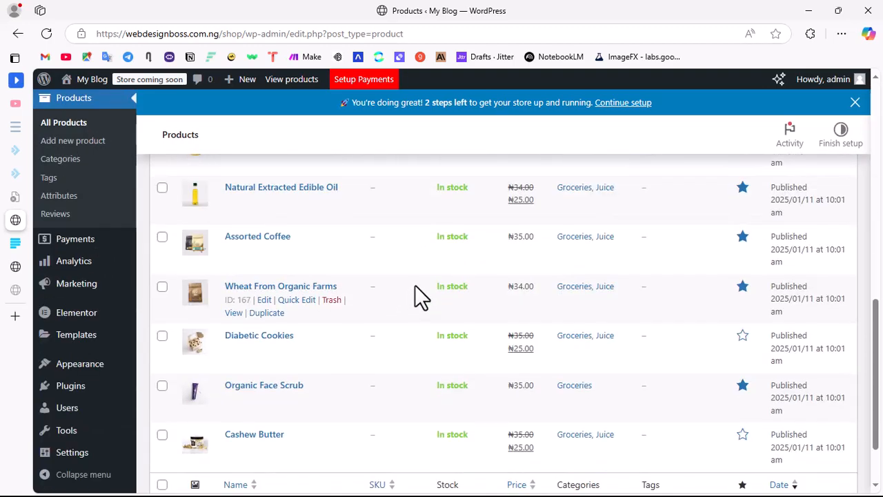
pyautogui.scroll(3, 418, 296)
pyautogui.scroll(3, 524, 214)
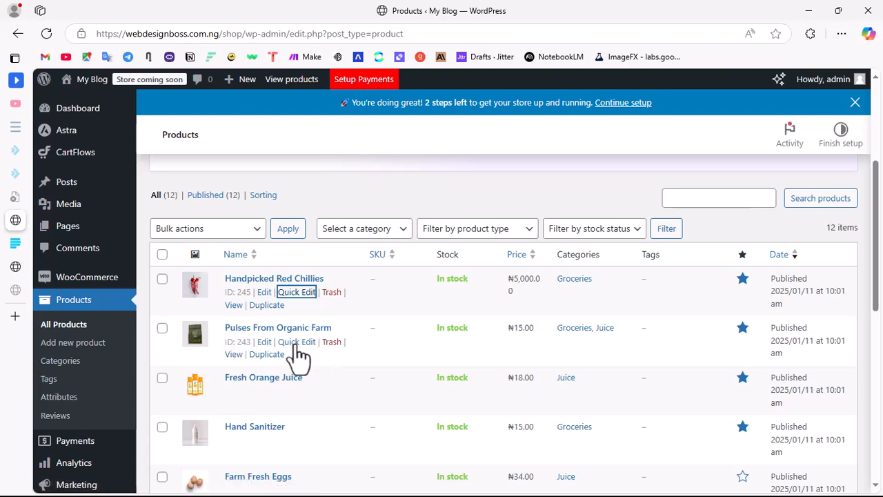
pyautogui.click(250, 231)
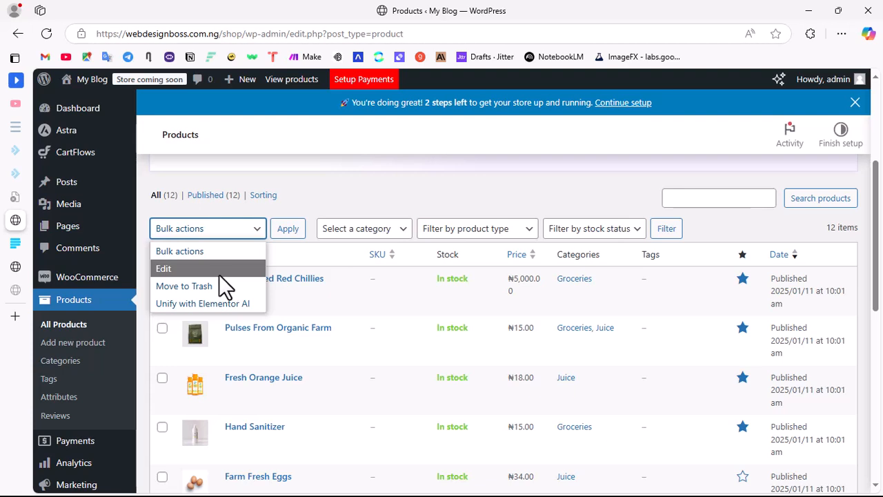
pyautogui.click(219, 274)
pyautogui.click(162, 329)
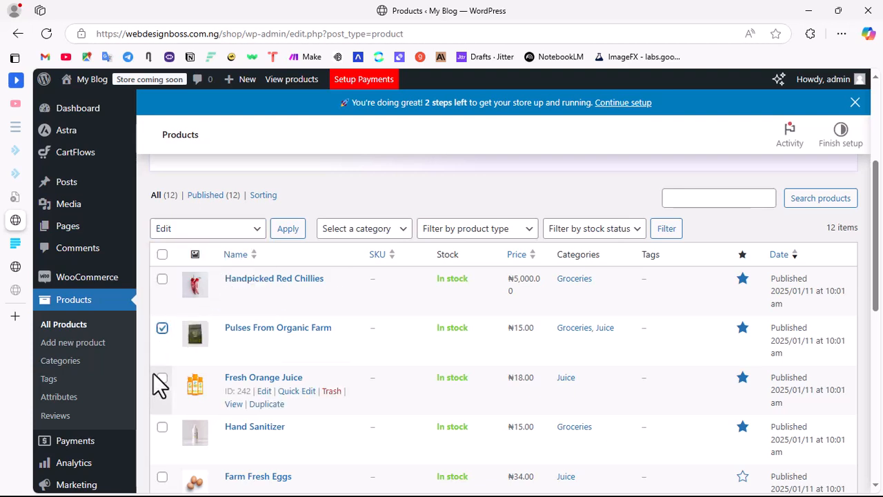
pyautogui.click(162, 378)
pyautogui.click(162, 427)
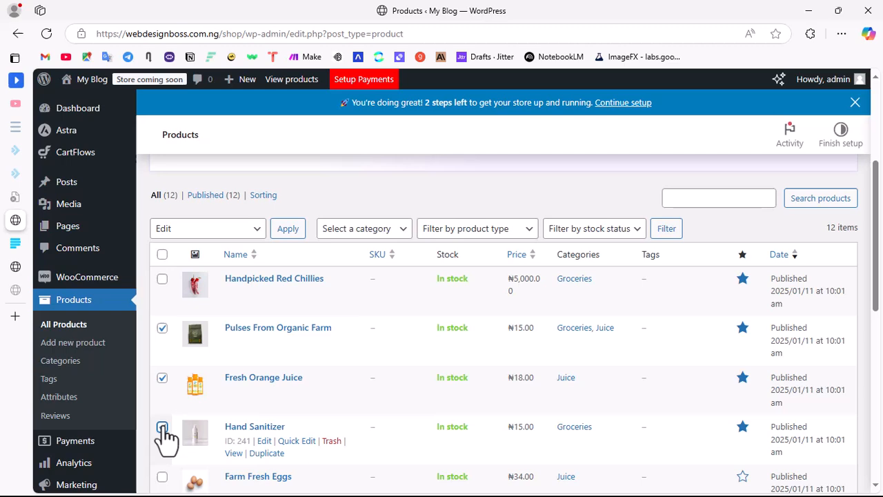
pyautogui.click(289, 232)
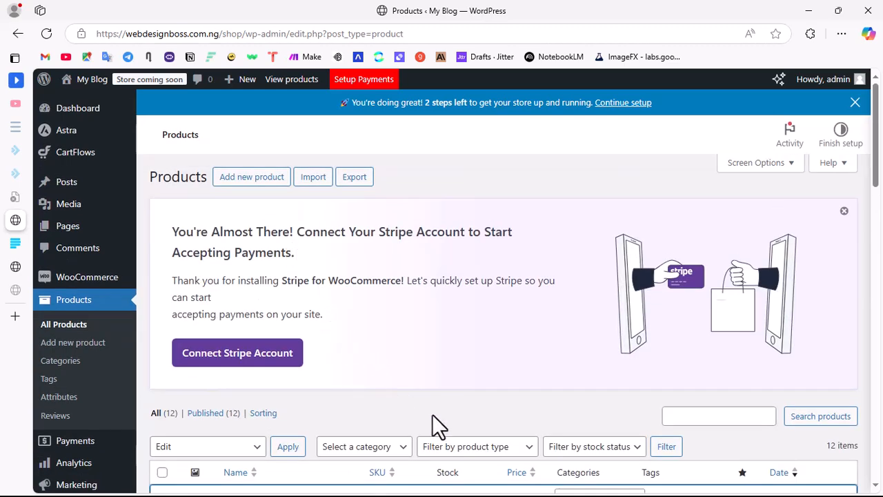
# Step: Change the regular price of the three bulk-edited products to 5000
pyautogui.scroll(-6, 432, 414)
pyautogui.scroll(3, 495, 305)
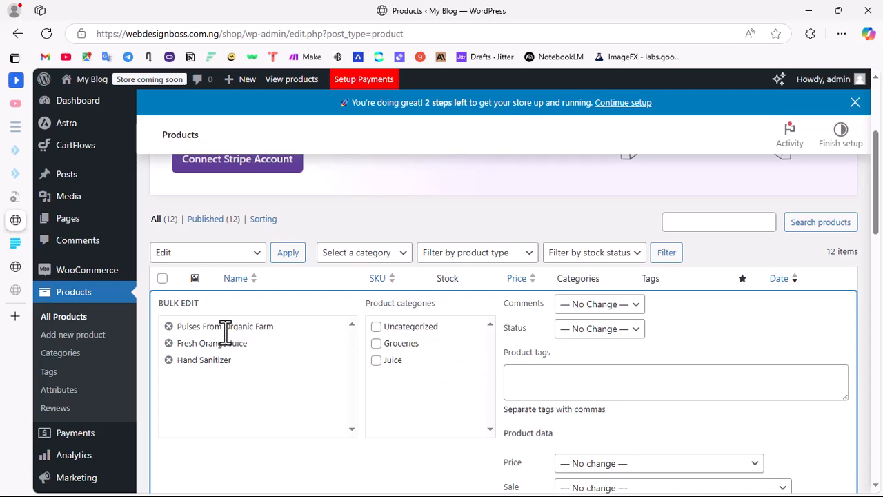
pyautogui.scroll(-8, 487, 354)
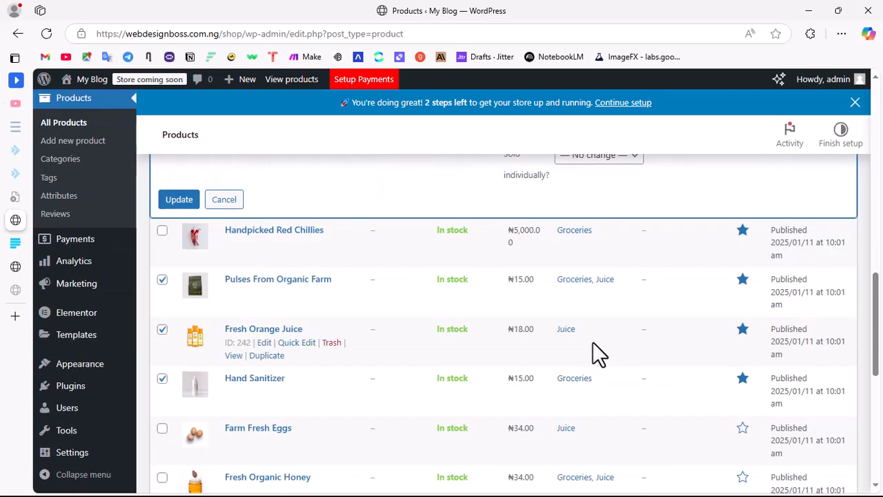
pyautogui.scroll(3, 599, 354)
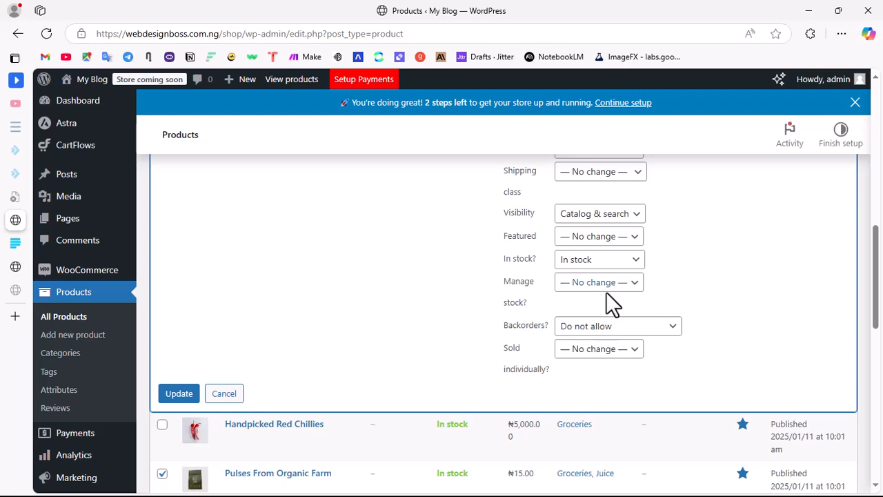
pyautogui.scroll(3, 614, 268)
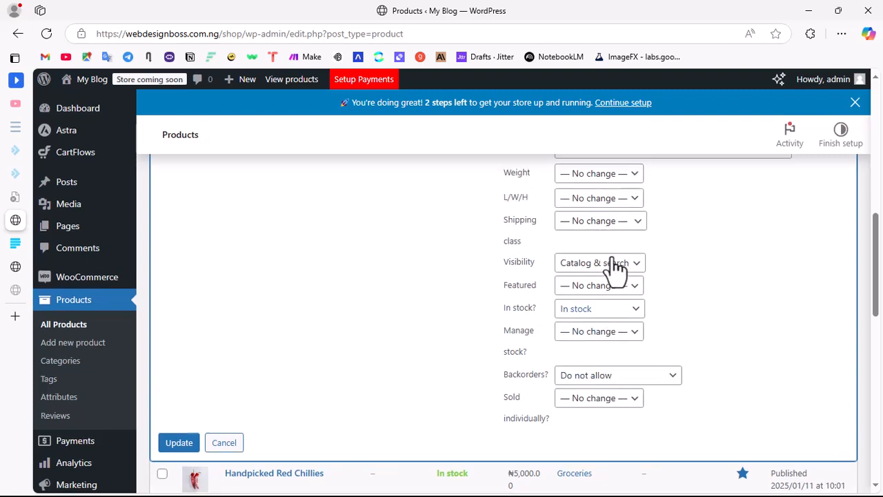
pyautogui.click(613, 271)
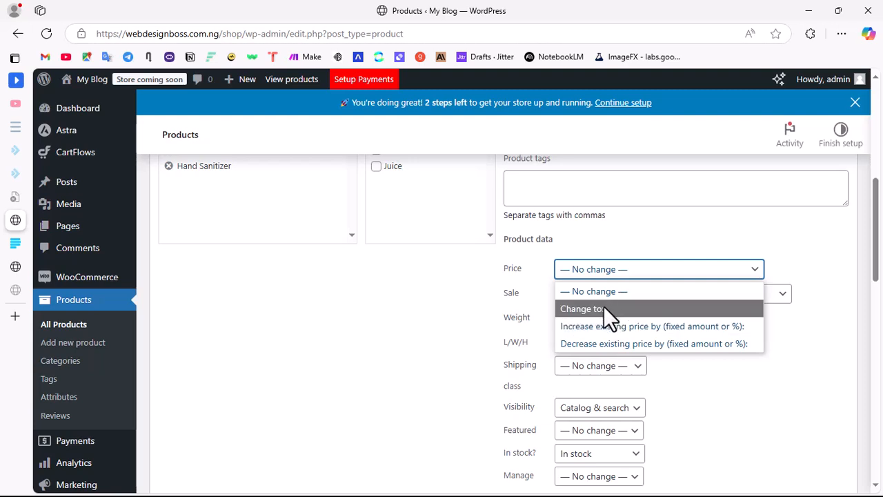
pyautogui.click(603, 307)
pyautogui.click(567, 291)
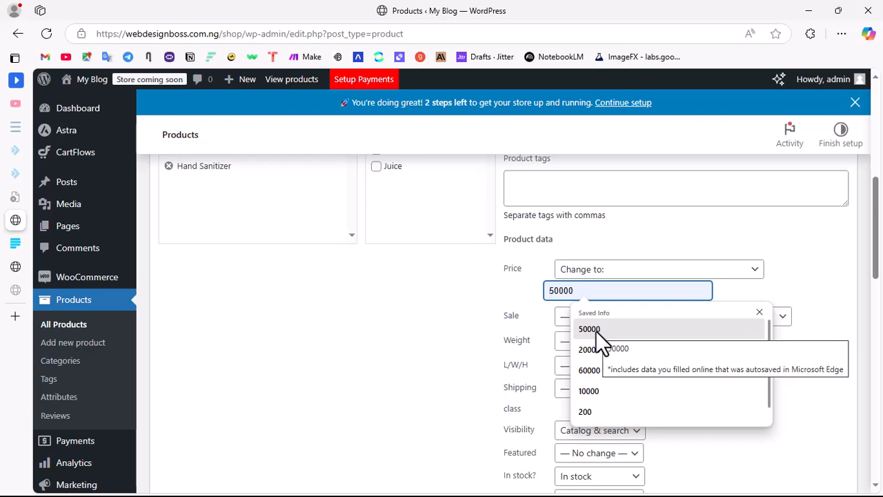
pyautogui.click(592, 330)
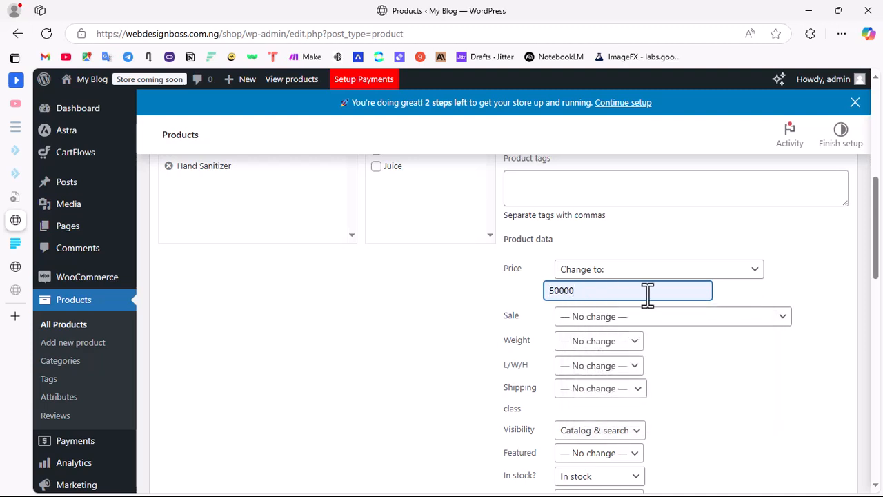
pyautogui.press('BackSpace')
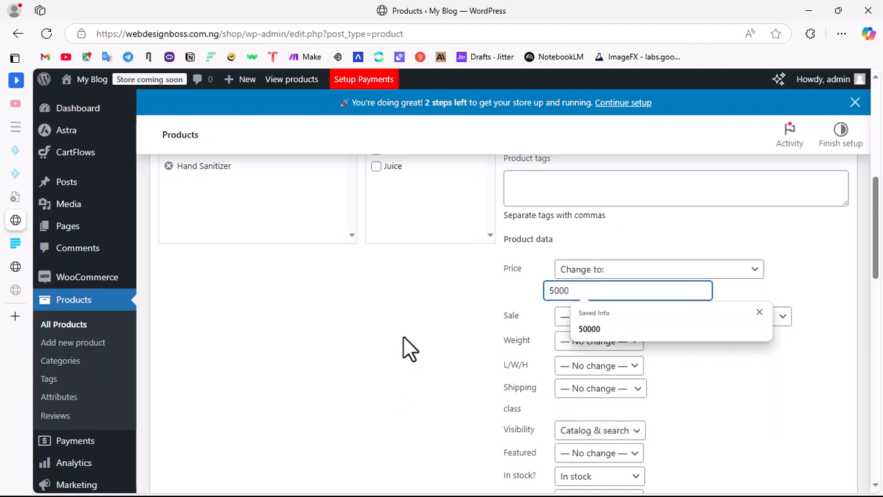
pyautogui.click(404, 338)
# Step: Leave the sale price without change, change the weight to 1 kg and update the three products
pyautogui.click(630, 317)
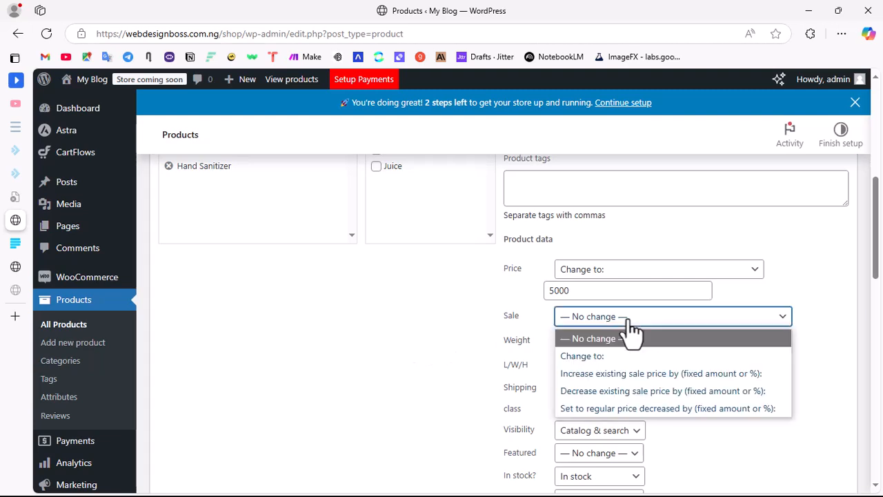
pyautogui.click(631, 332)
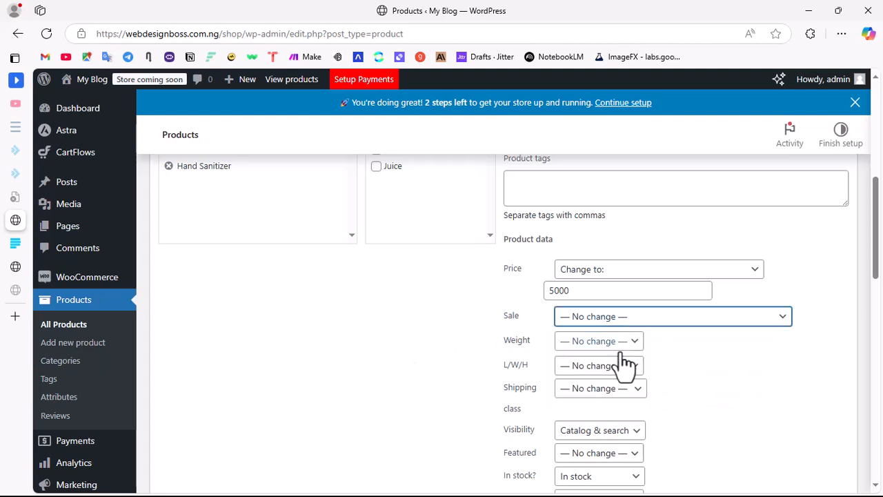
pyautogui.click(597, 344)
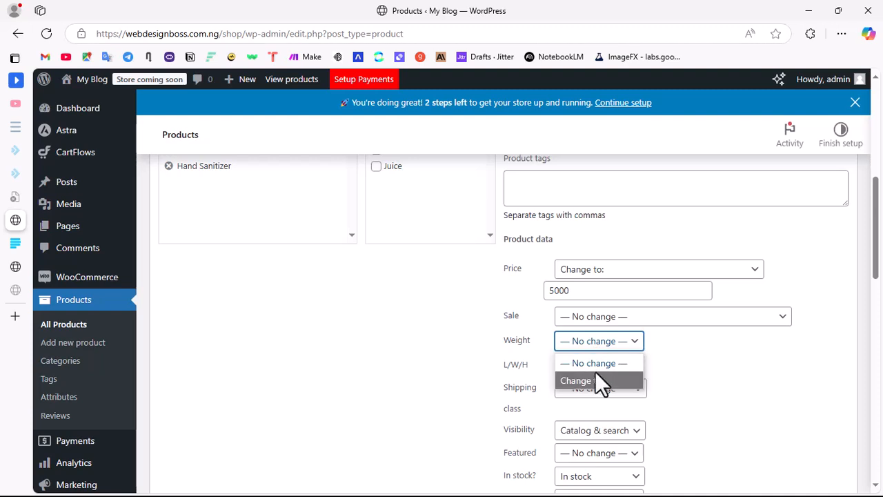
pyautogui.click(598, 380)
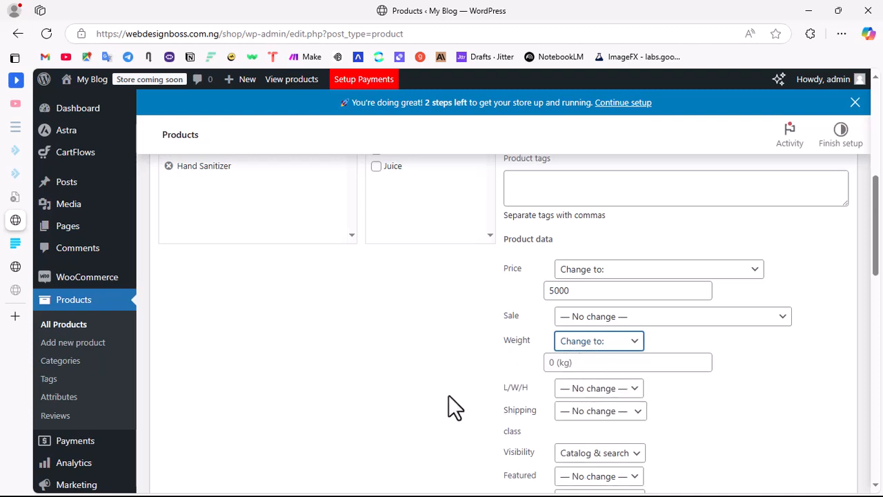
pyautogui.click(548, 363)
pyautogui.write('1')
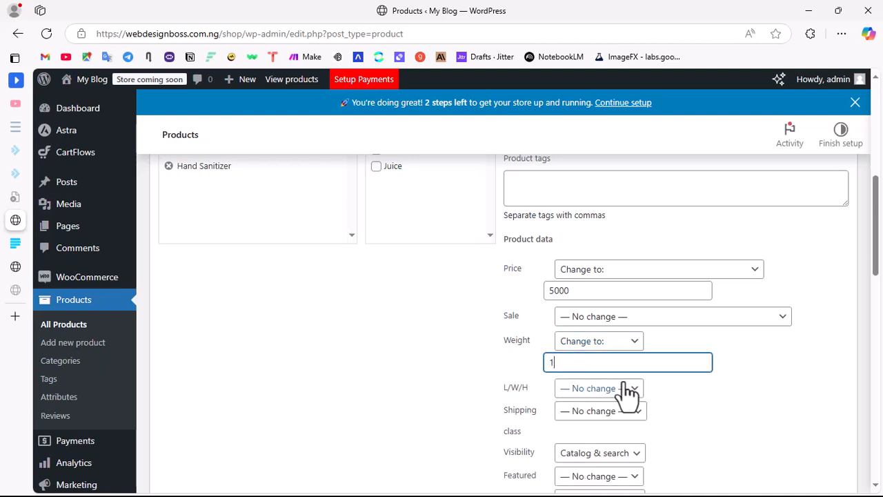
pyautogui.scroll(-3, 641, 366)
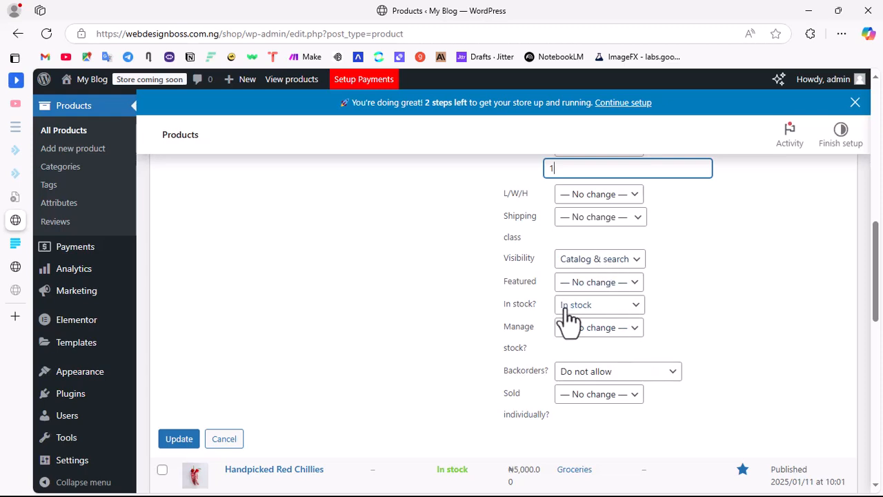
pyautogui.scroll(-3, 528, 358)
pyautogui.click(188, 246)
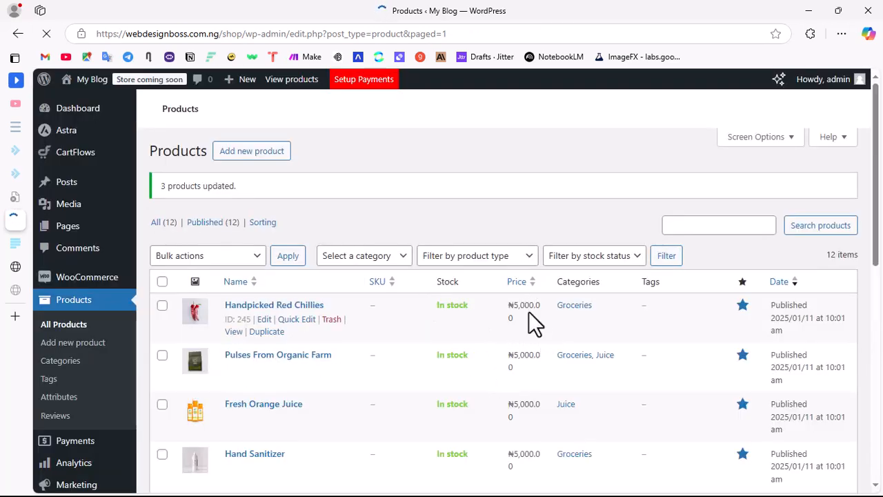
# Step: Review the prices in the product list, then reload the shop's home page and check the prices there
pyautogui.scroll(-3, 505, 359)
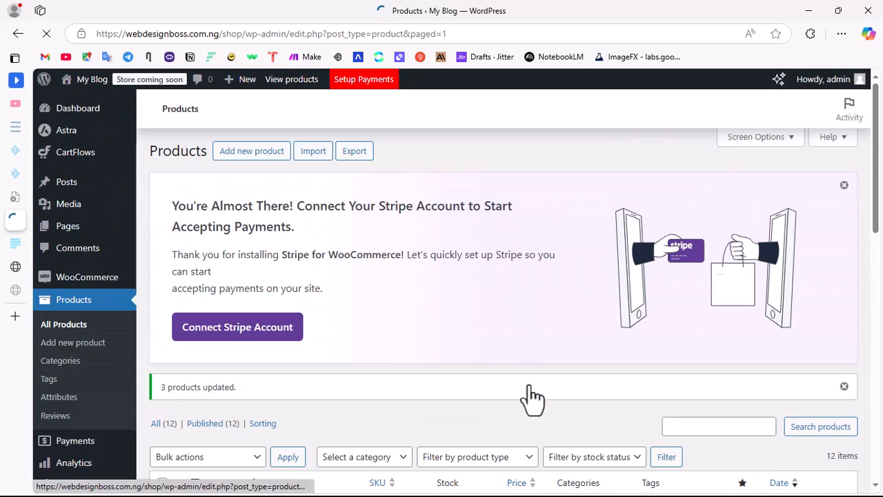
pyautogui.scroll(-3, 529, 398)
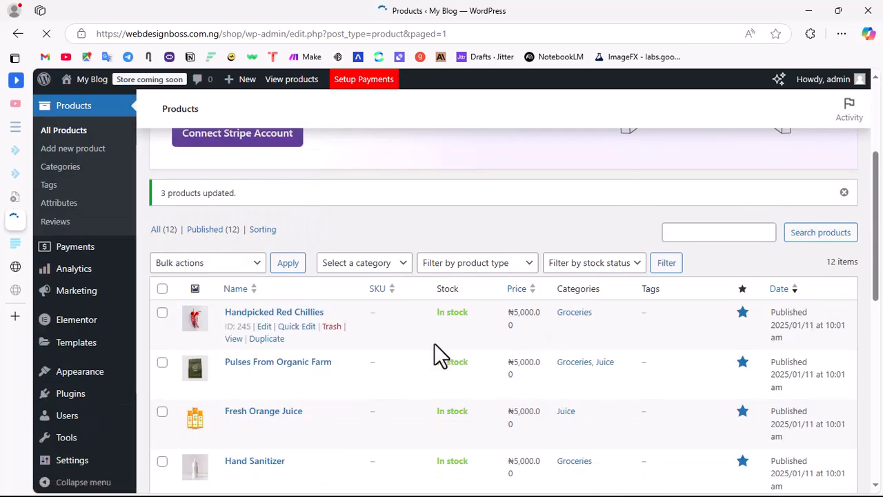
pyautogui.click(24, 267)
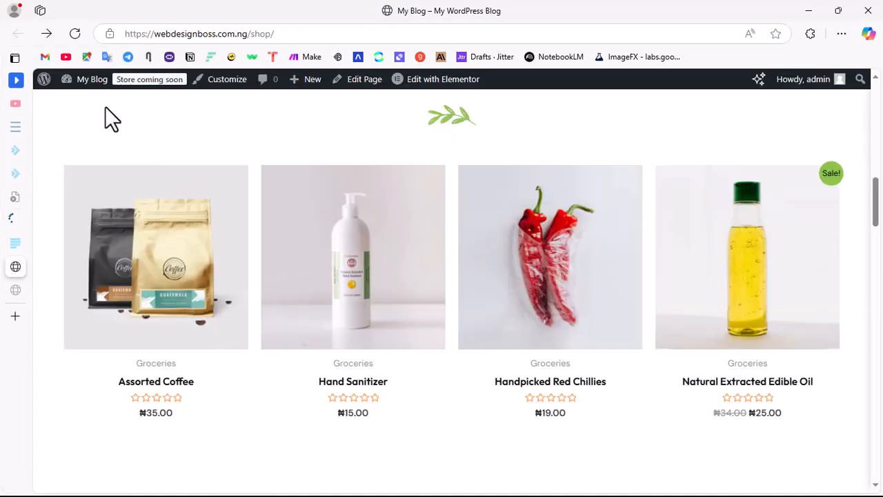
pyautogui.click(82, 34)
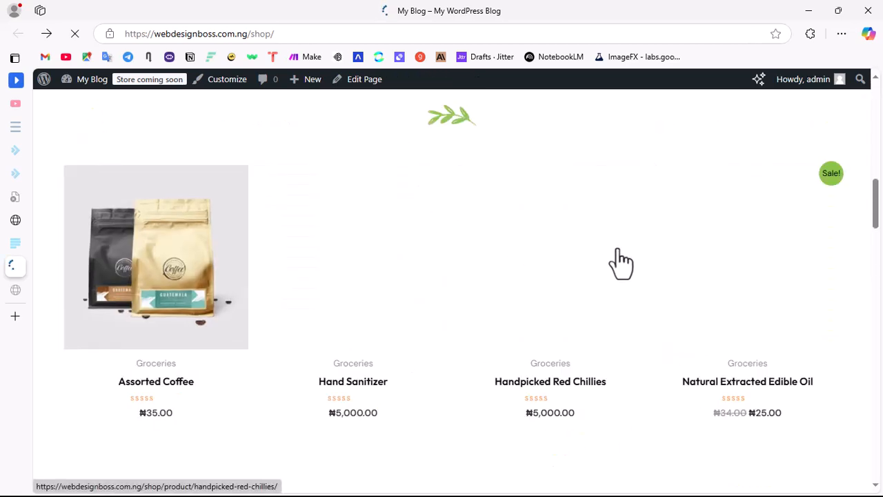
pyautogui.scroll(-5, 374, 300)
pyautogui.scroll(5, 238, 262)
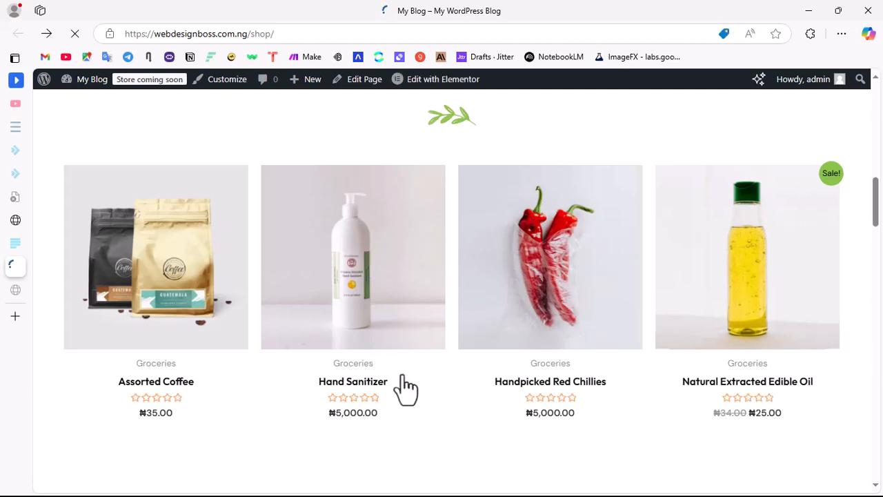
pyautogui.scroll(-4, 404, 388)
pyautogui.scroll(4, 420, 366)
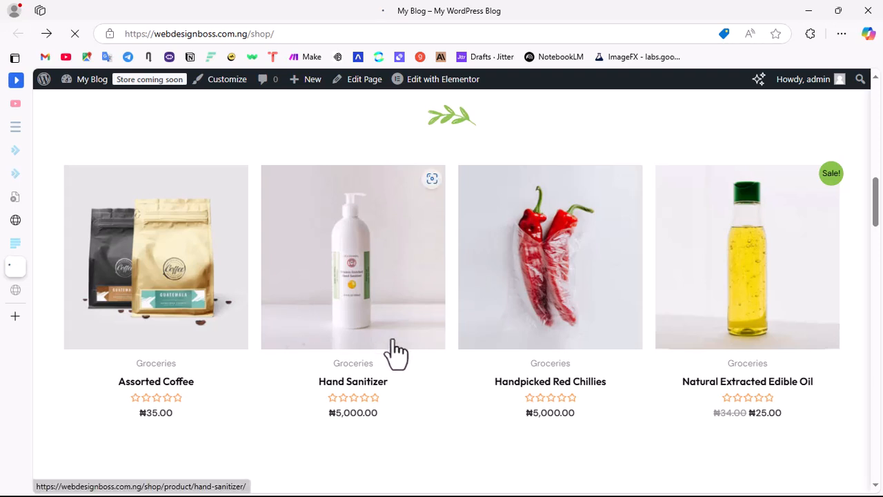
# Step: Open the Hand Sanitizer product page from the shop's home page and add one unit to the cart
pyautogui.click(388, 321)
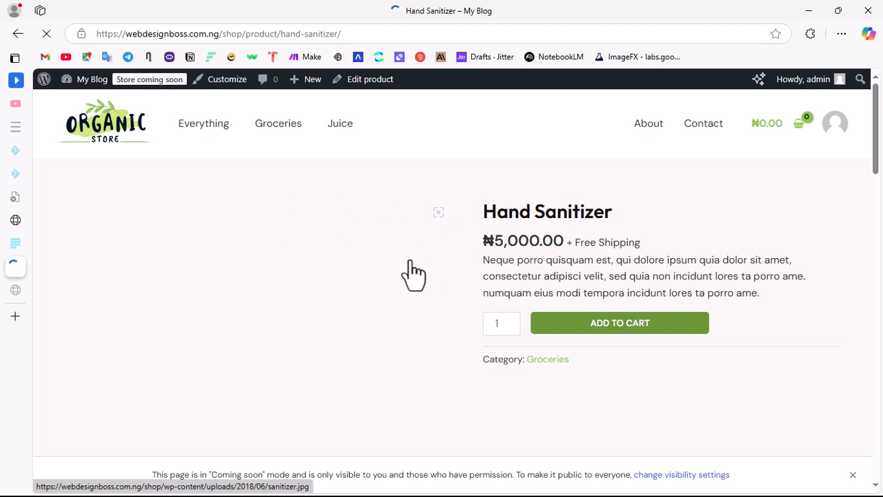
pyautogui.scroll(-2, 545, 262)
pyautogui.scroll(2, 414, 269)
pyautogui.scroll(-3, 335, 308)
pyautogui.scroll(3, 390, 305)
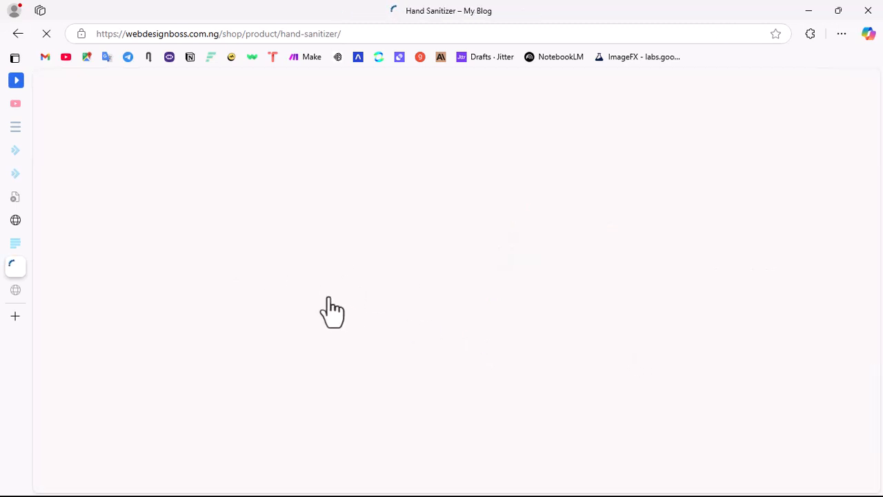
pyautogui.scroll(-3, 564, 237)
pyautogui.scroll(3, 561, 227)
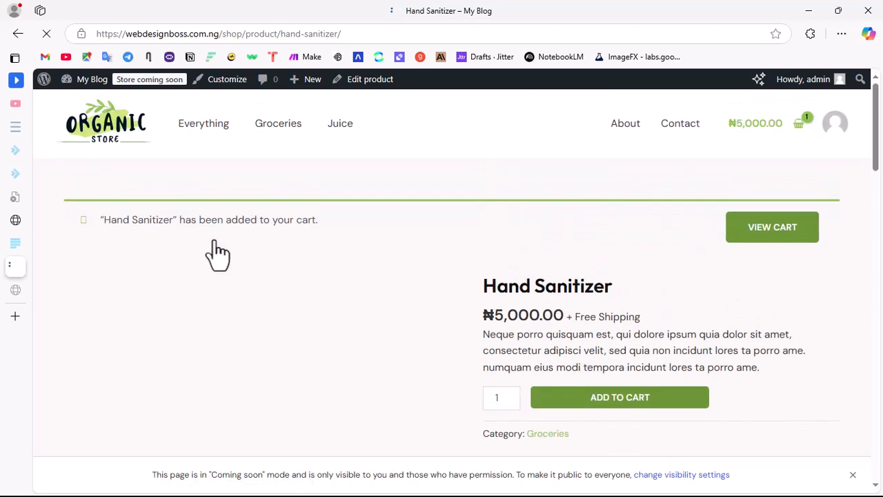
# Step: View the cart, review the Hand Sanitizer item and cart totals, and proceed to checkout
pyautogui.click(796, 234)
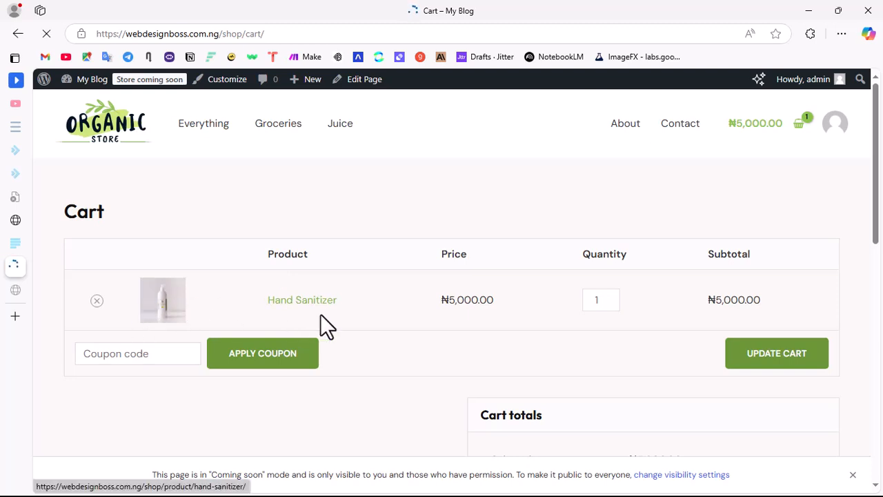
pyautogui.click(84, 355)
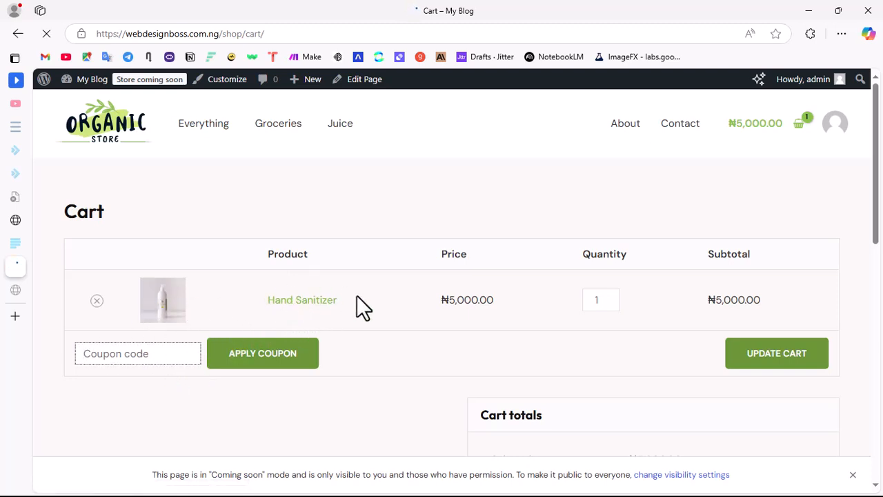
pyautogui.click(441, 338)
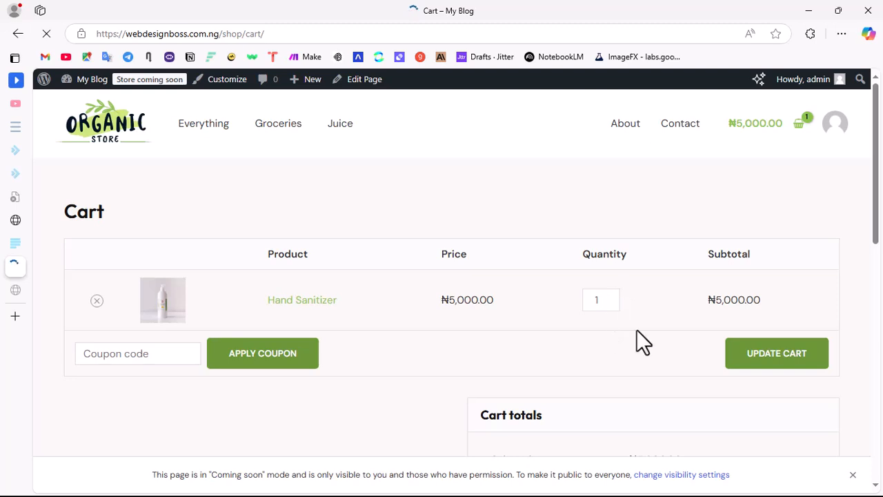
pyautogui.scroll(-3, 636, 330)
pyautogui.scroll(3, 573, 244)
pyautogui.scroll(-3, 482, 393)
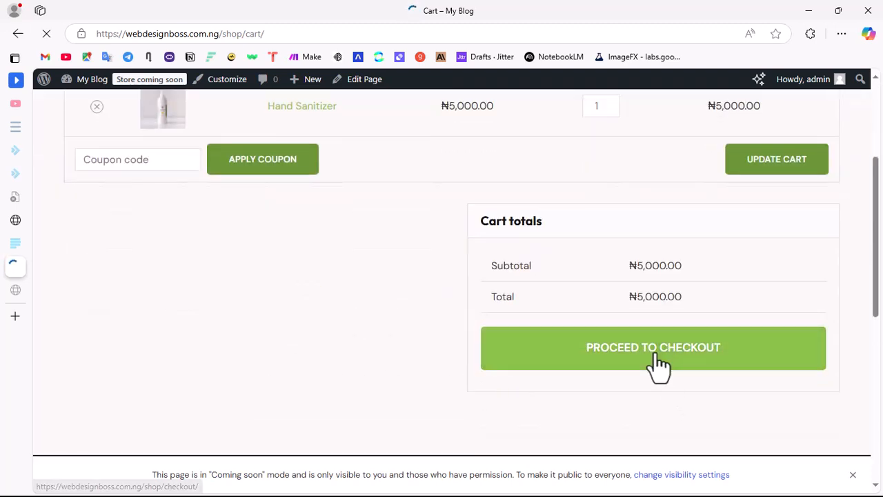
pyautogui.click(657, 360)
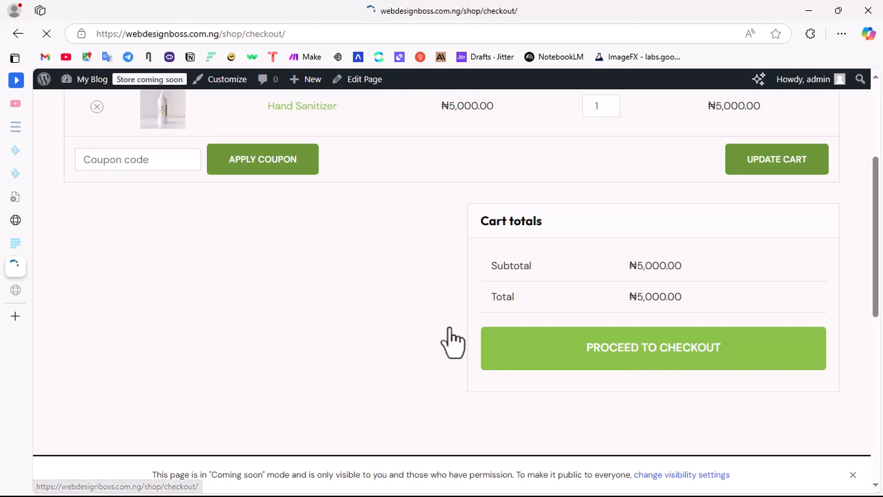
# Step: Fill in the billing name, company and address on the checkout form from a saved contact entry
pyautogui.scroll(-3, 430, 311)
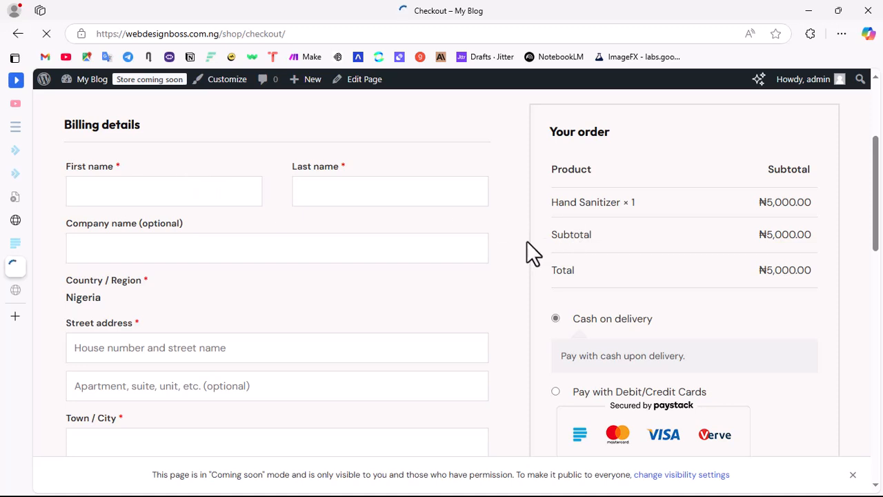
pyautogui.click(112, 200)
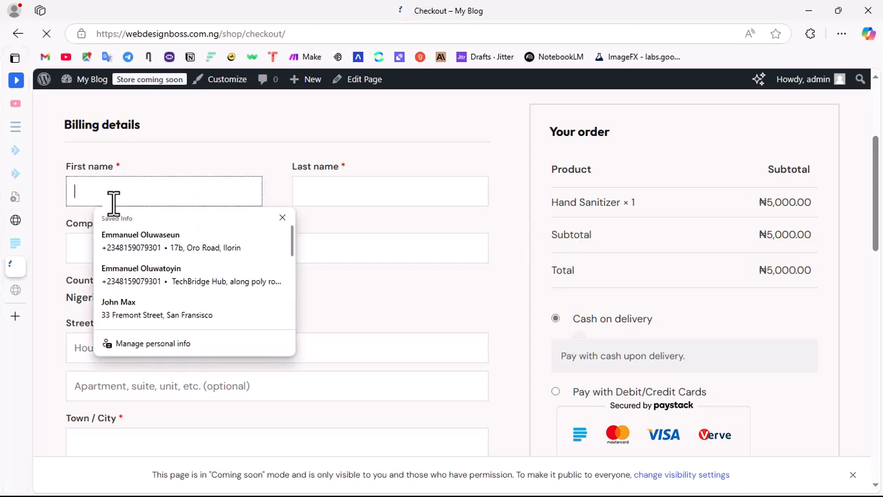
pyautogui.click(158, 250)
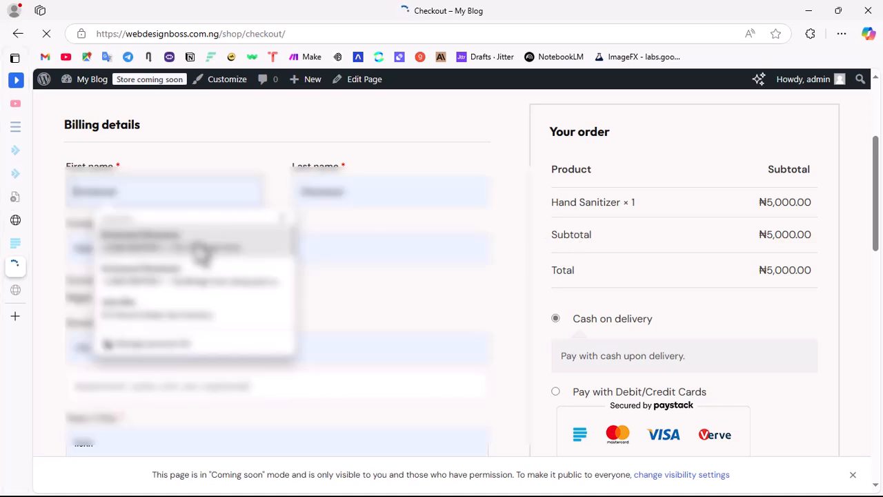
pyautogui.click(199, 312)
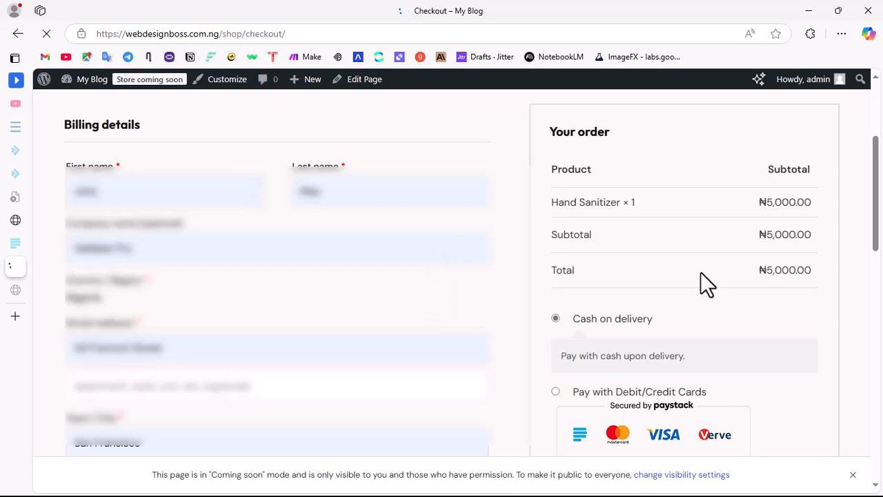
# Step: Review the order summary and payment options, and choose Pay with Debit/Credit Cards as the payment method
pyautogui.scroll(-5, 677, 209)
pyautogui.scroll(5, 690, 211)
pyautogui.scroll(-3, 662, 400)
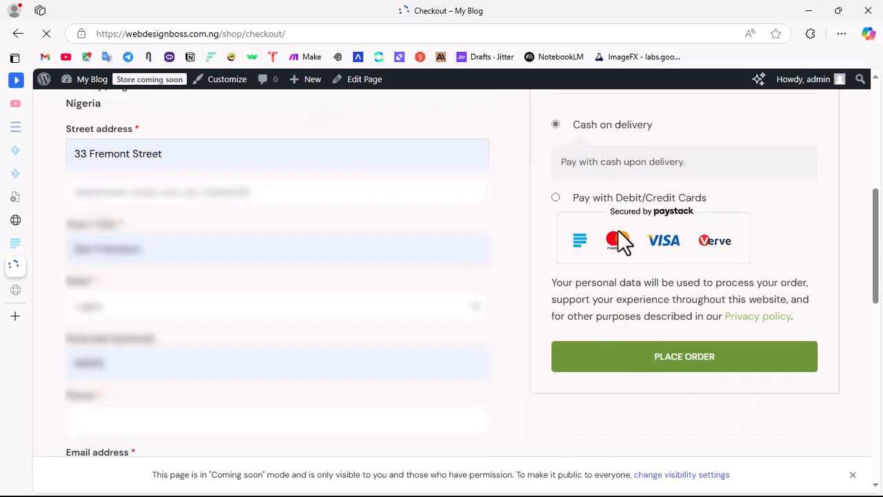
pyautogui.scroll(3, 662, 245)
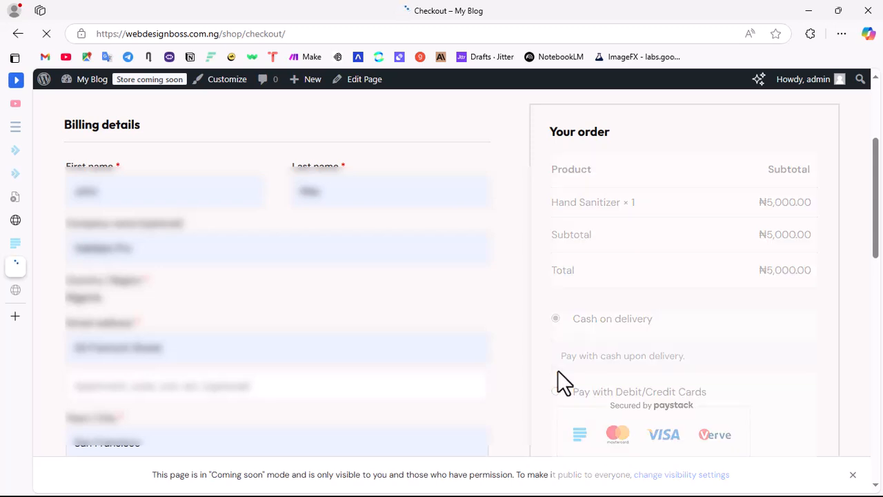
pyautogui.scroll(-3, 638, 304)
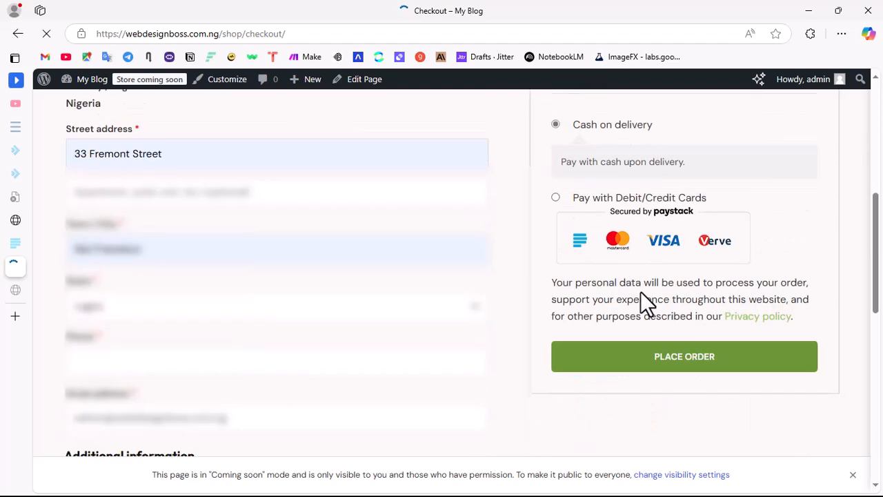
pyautogui.scroll(3, 566, 267)
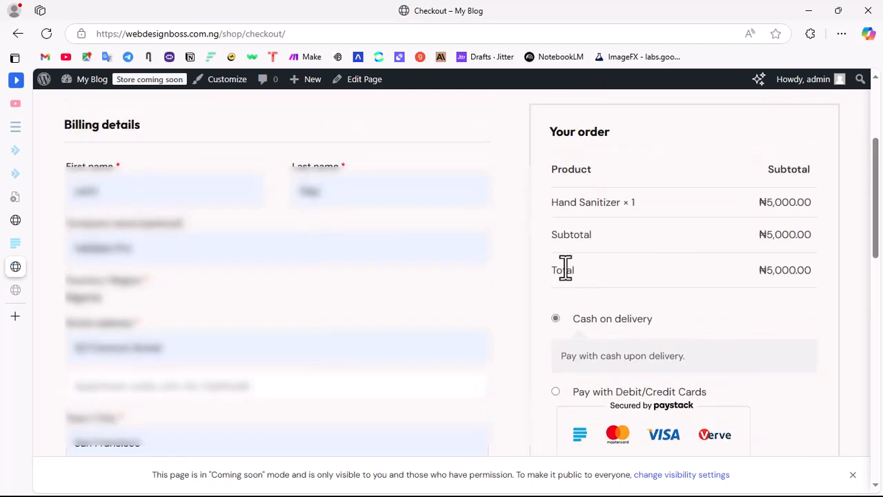
pyautogui.scroll(-7, 572, 270)
pyautogui.scroll(3, 603, 233)
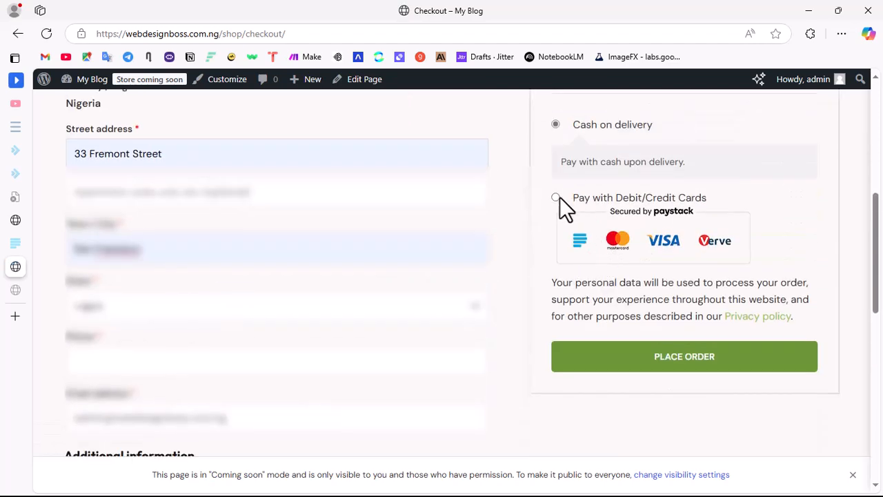
pyautogui.click(558, 197)
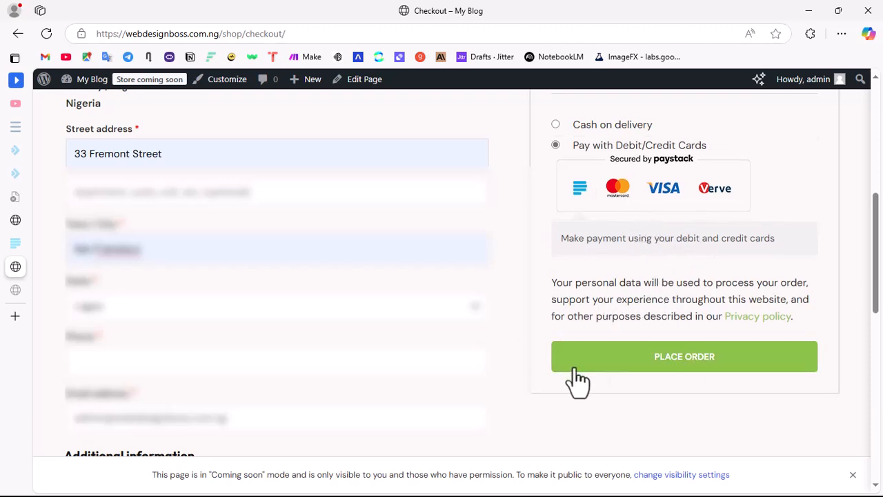
# Step: Fill in the customer's phone number and e-mail address in the billing details from saved entries
pyautogui.click(123, 362)
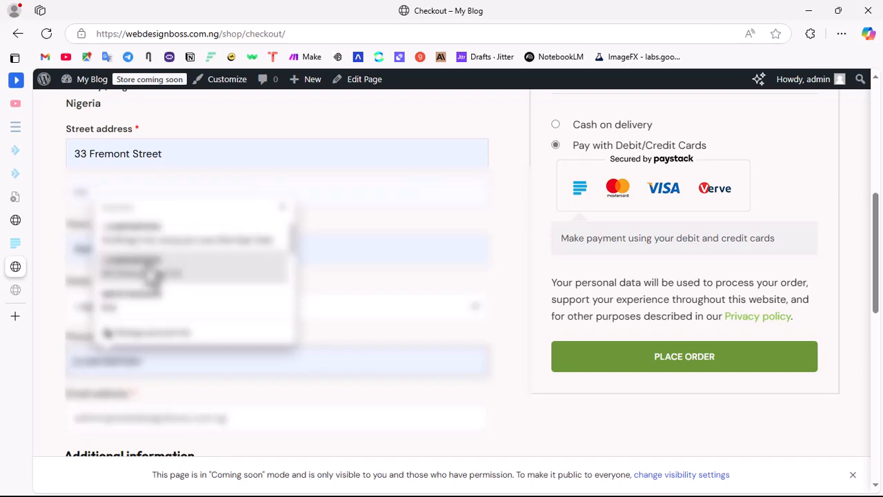
pyautogui.click(162, 238)
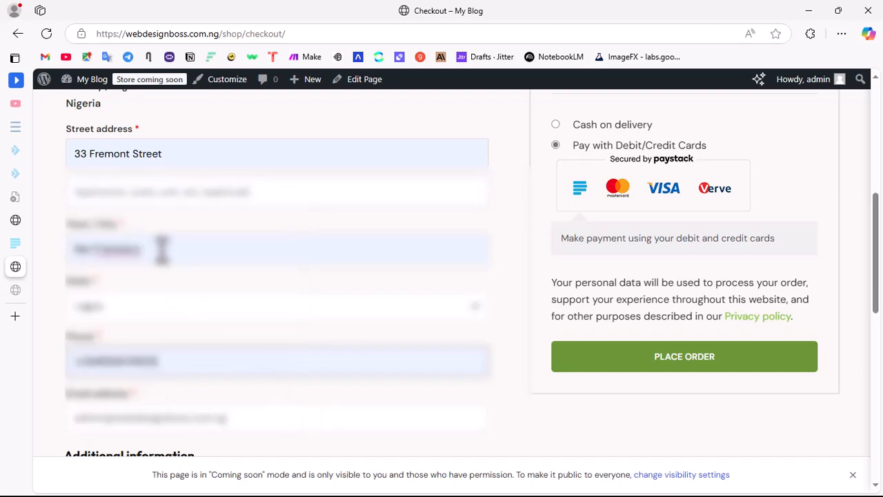
pyautogui.scroll(-5, 221, 345)
pyautogui.scroll(3, 218, 329)
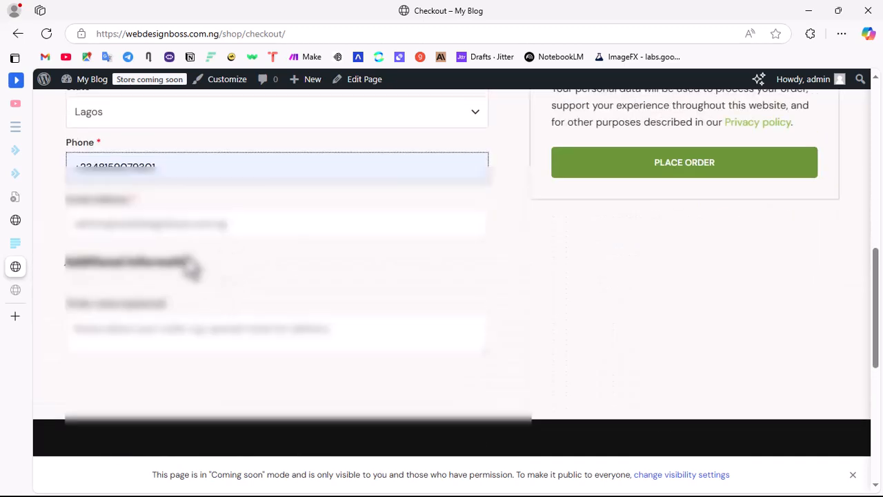
pyautogui.moveTo(4, 224)
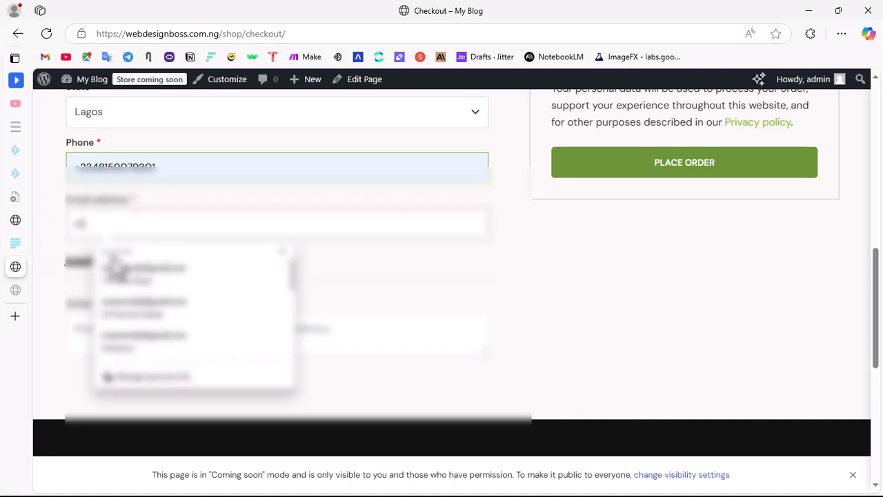
pyautogui.click(151, 280)
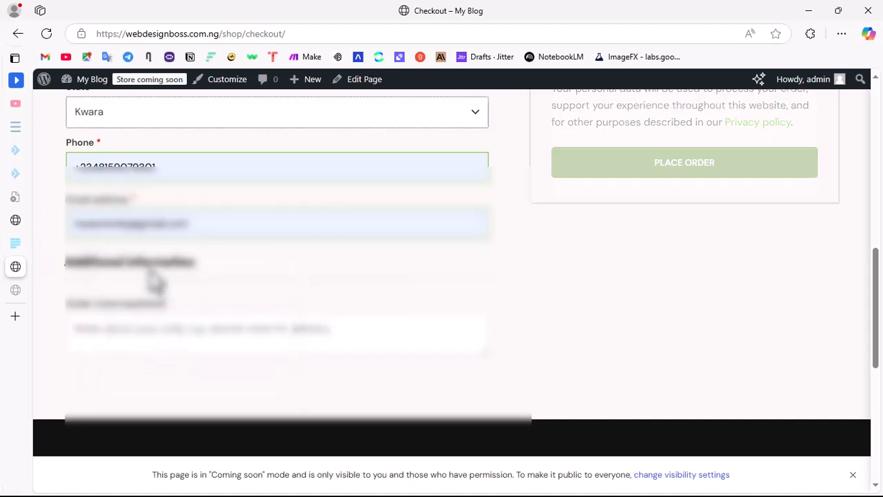
# Step: Check the completed billing details and place the Hand Sanitizer order with card payment
pyautogui.scroll(10, 597, 138)
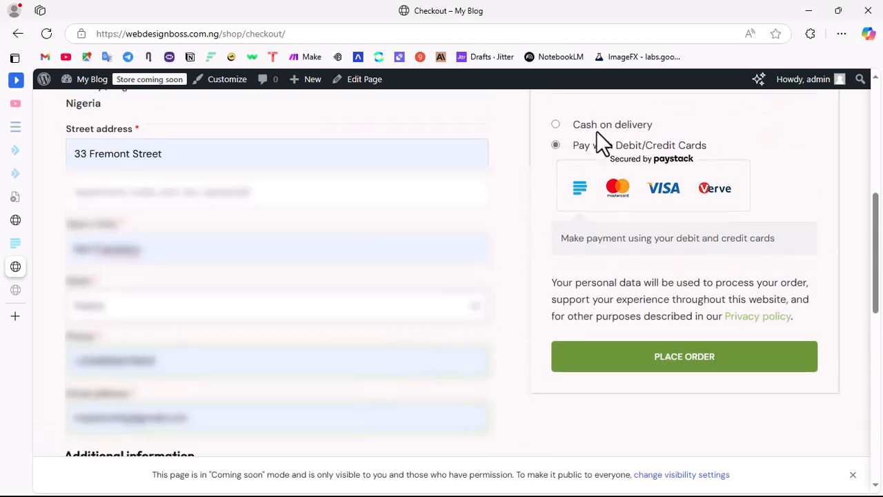
pyautogui.scroll(-10, 596, 221)
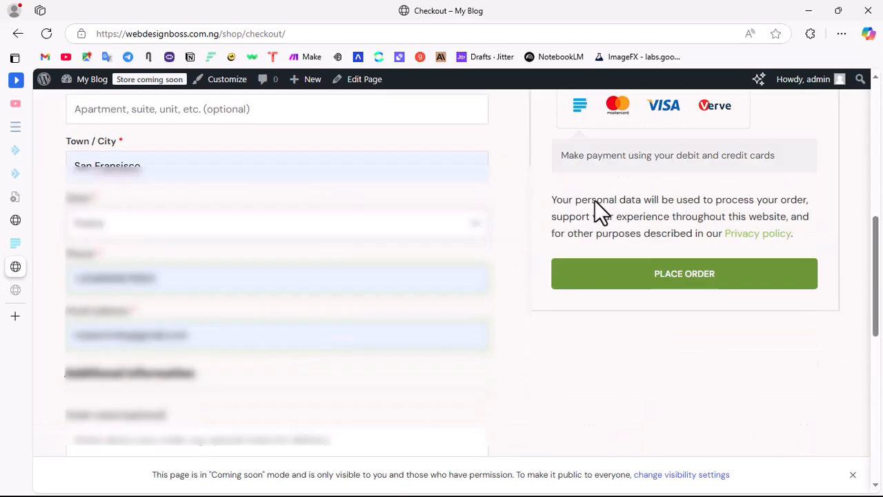
pyautogui.click(635, 165)
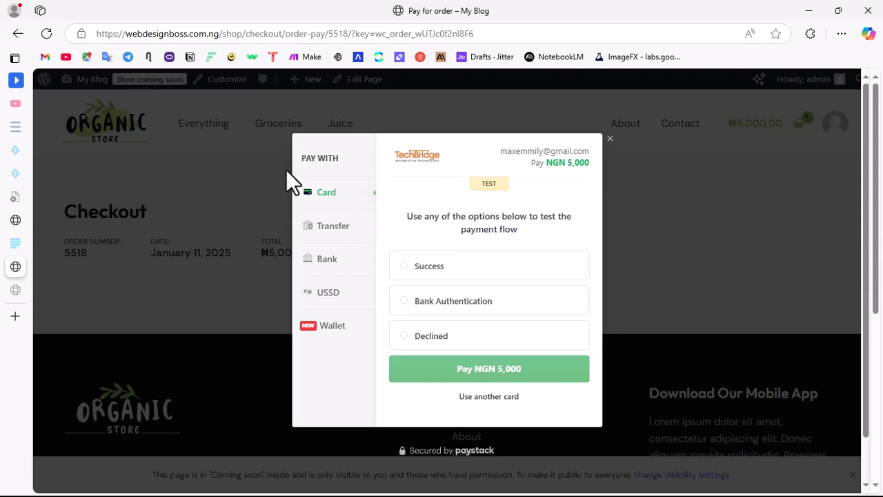
# Step: Look through the Transfer, Bank and USSD payment options in the Paystack test checkout
pyautogui.click(338, 227)
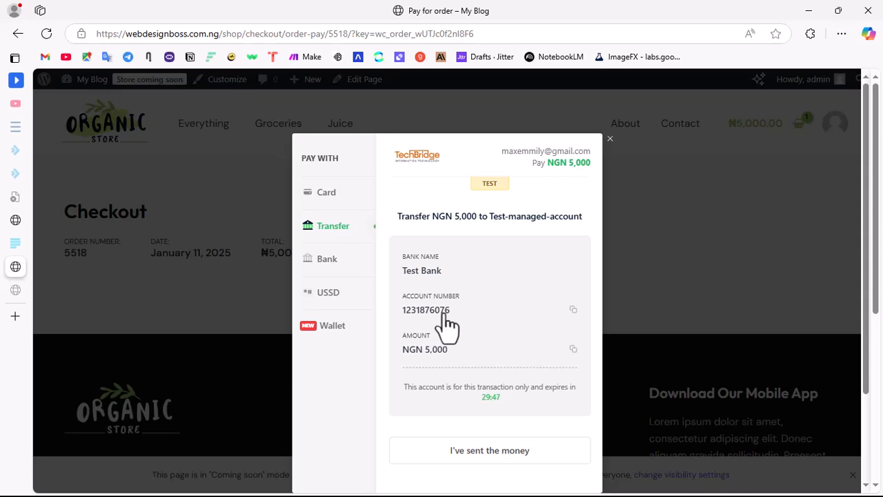
pyautogui.click(325, 262)
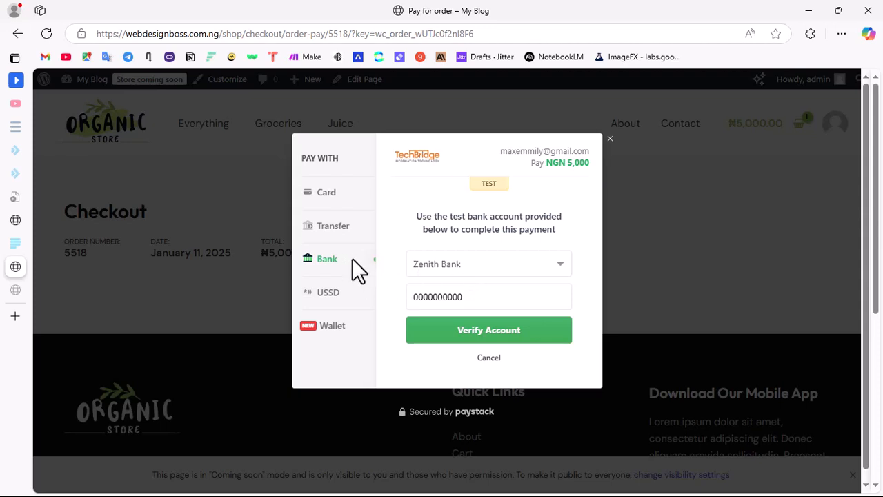
pyautogui.click(339, 292)
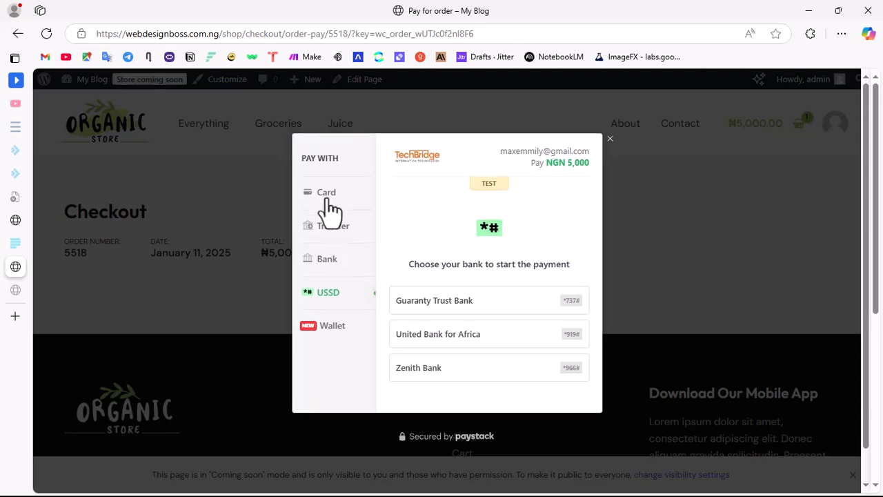
# Step: Pay NGN 5,000 by card with the Bank Authentication test option and authenticate with the bank
pyautogui.click(330, 200)
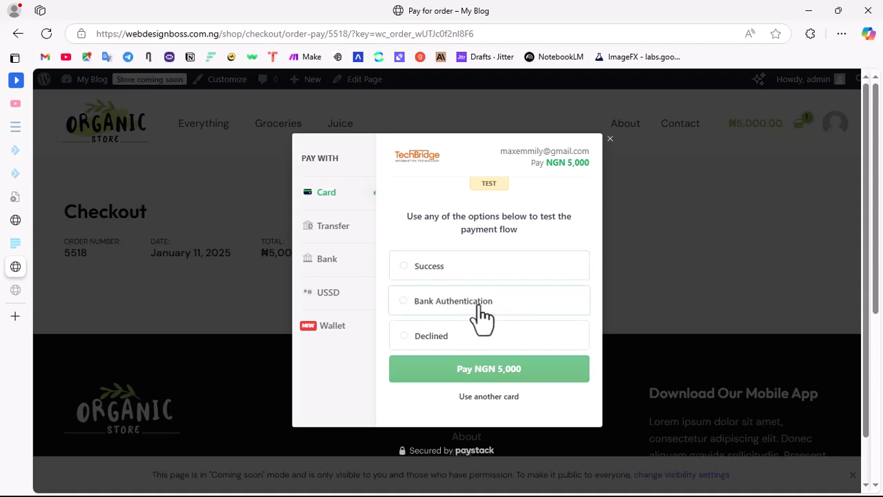
pyautogui.click(423, 305)
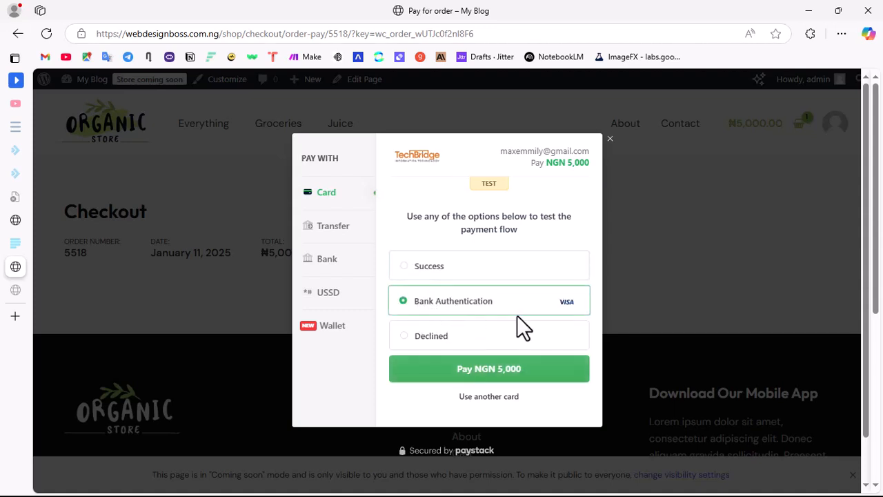
pyautogui.click(453, 377)
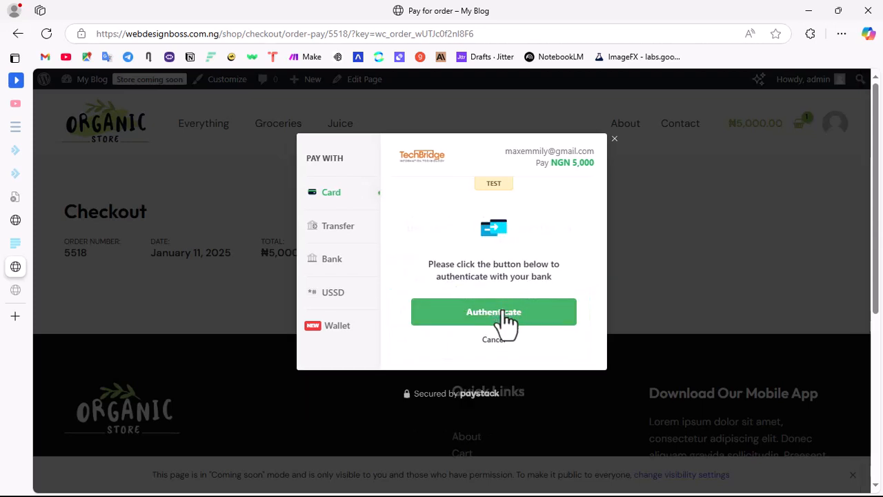
pyautogui.click(511, 316)
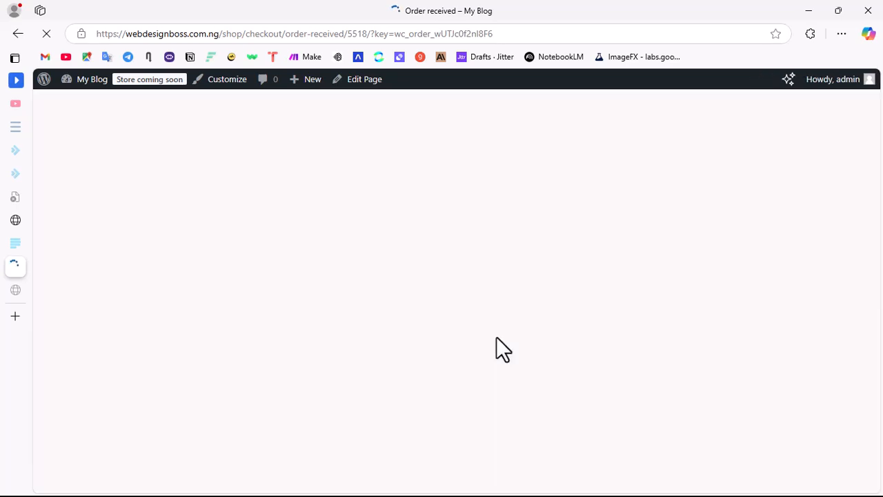
# Step: Review the order received page, including the thank-you message, order number, order details and billing address
pyautogui.scroll(-1, 552, 262)
pyautogui.scroll(-4, 467, 270)
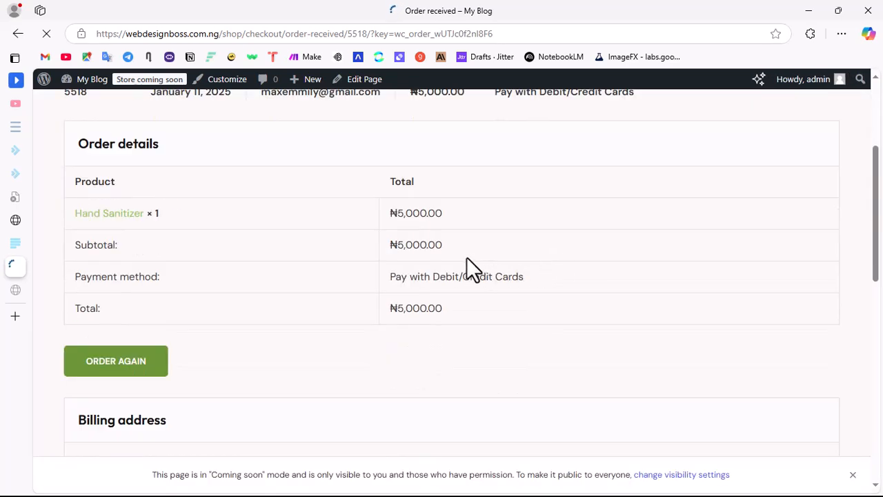
pyautogui.scroll(3, 423, 255)
pyautogui.scroll(3, 552, 282)
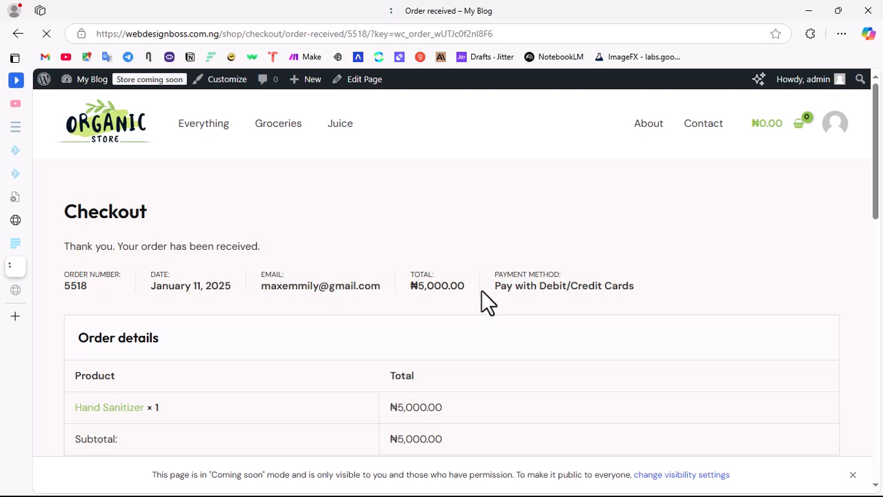
pyautogui.scroll(-3, 487, 301)
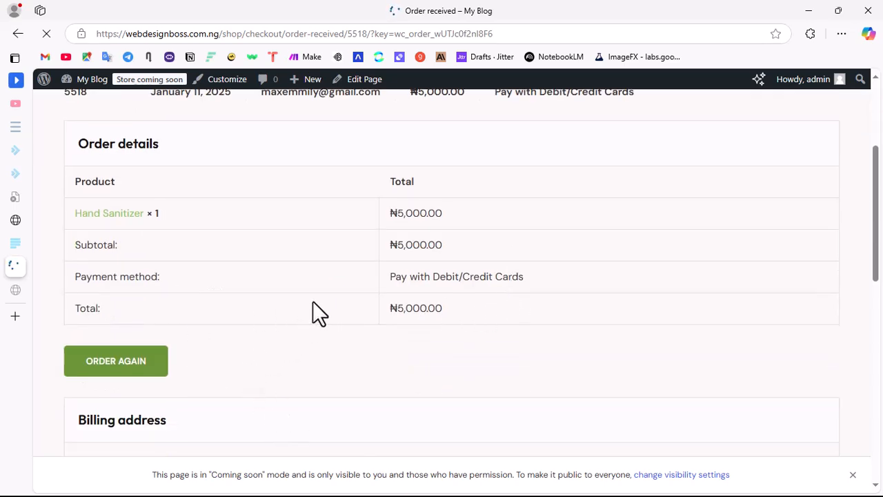
pyautogui.scroll(3, 270, 294)
pyautogui.scroll(-3, 218, 270)
pyautogui.scroll(2, 214, 233)
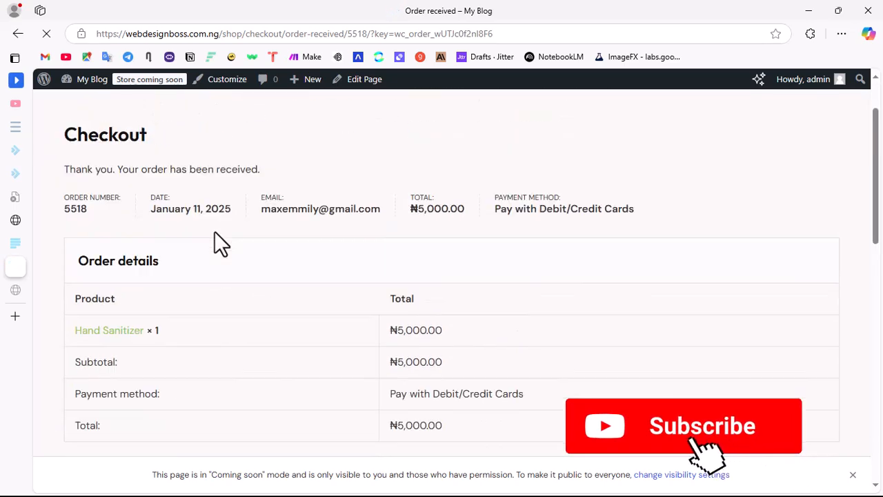
pyautogui.scroll(1, 215, 234)
pyautogui.moveTo(64, 246); pyautogui.dragTo(293, 238)
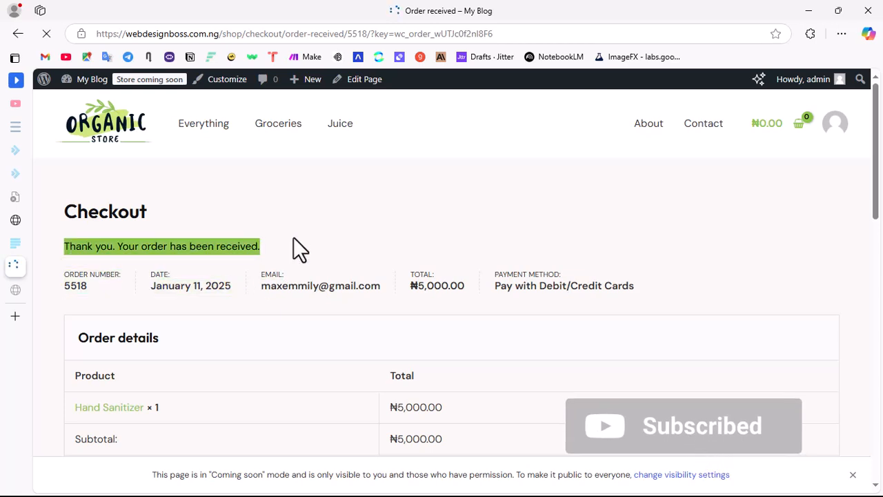
pyautogui.moveTo(99, 289); pyautogui.dragTo(64, 287)
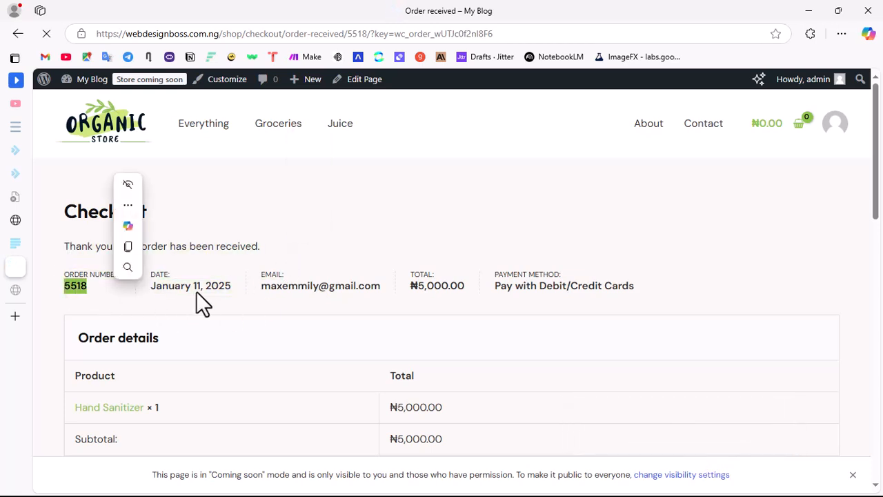
pyautogui.scroll(-3, 566, 304)
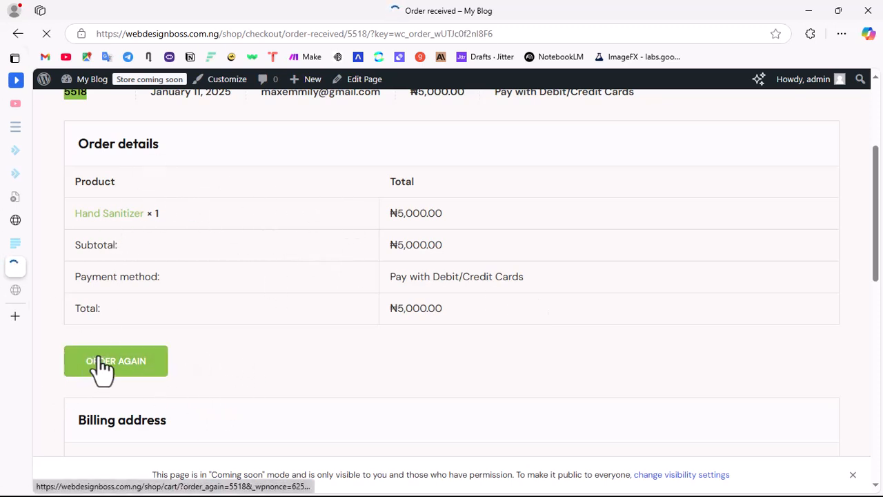
pyautogui.scroll(-3, 303, 366)
pyautogui.scroll(-3, 366, 318)
pyautogui.scroll(10, 446, 282)
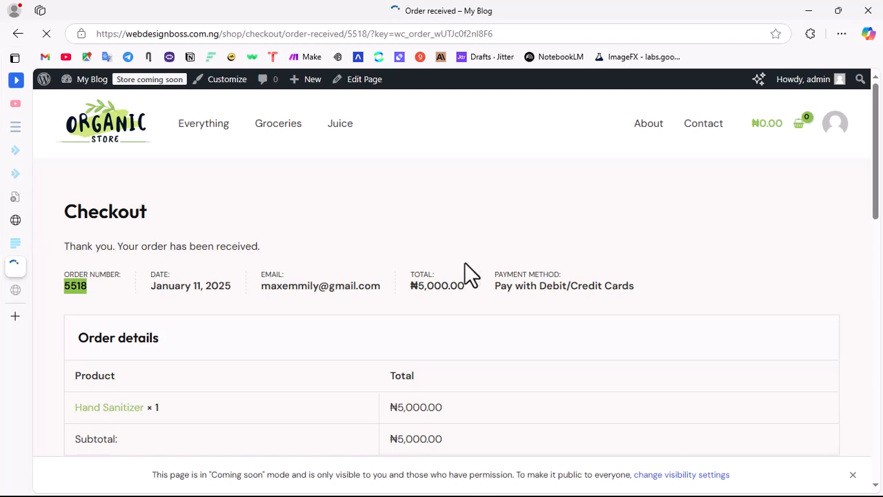
pyautogui.scroll(-5, 476, 262)
pyautogui.scroll(5, 482, 255)
# Step: Return to the WordPress admin's Products page and open the WooCommerce home page
pyautogui.moveTo(20, 231)
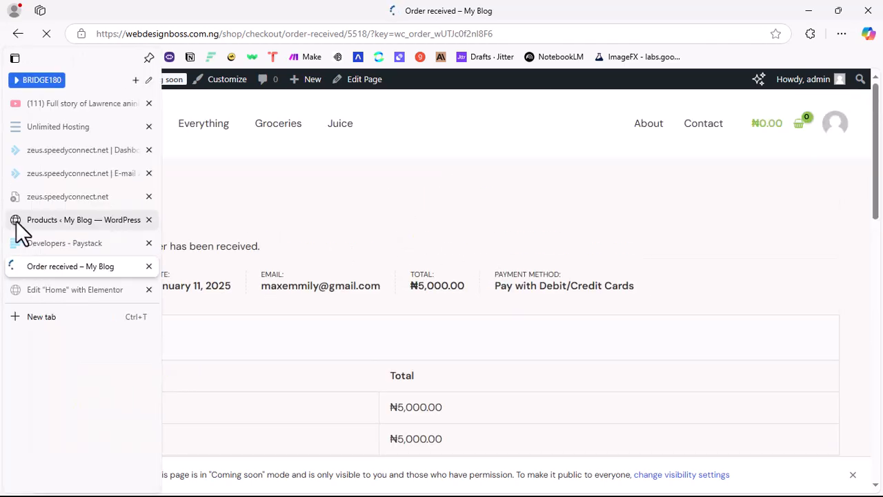
pyautogui.click(60, 218)
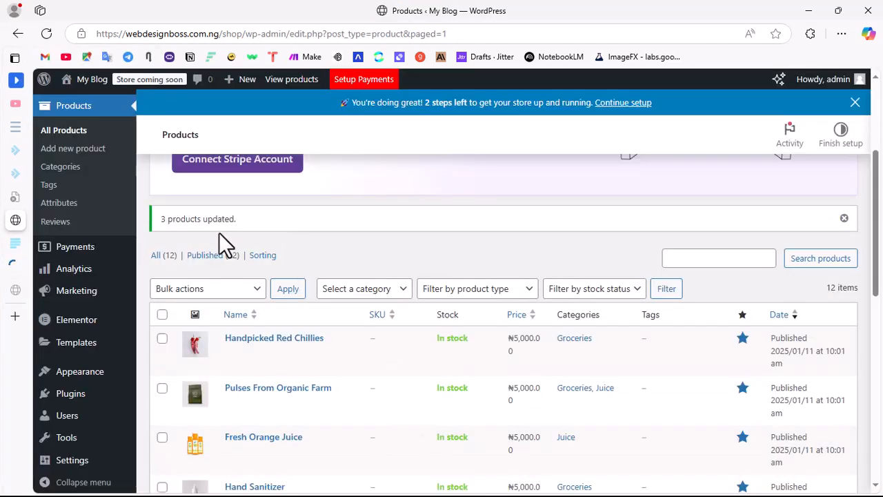
pyautogui.scroll(3, 376, 337)
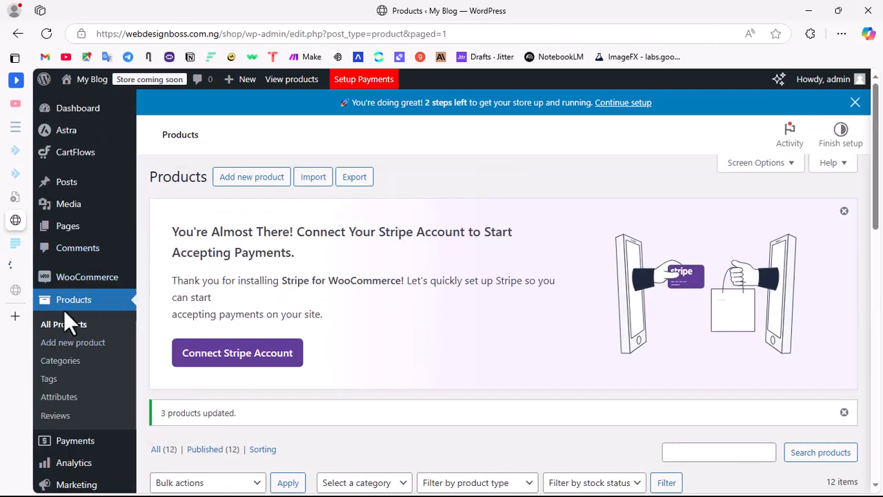
pyautogui.moveTo(82, 283)
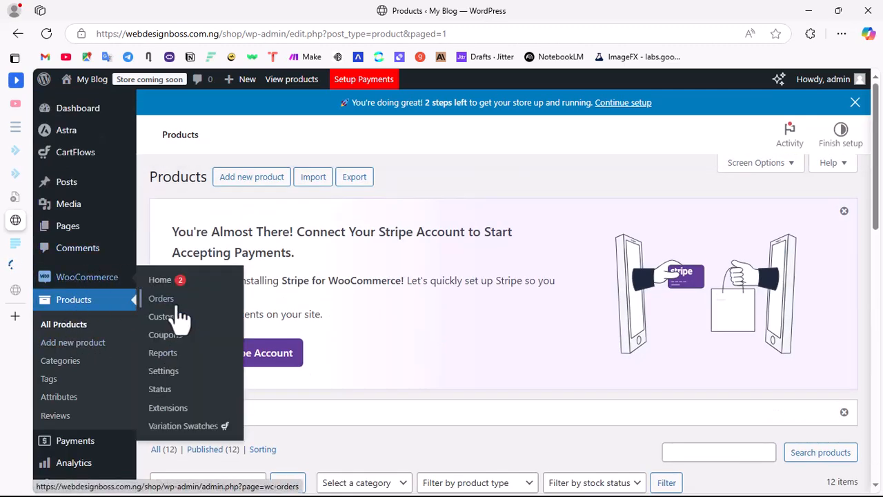
pyautogui.click(89, 277)
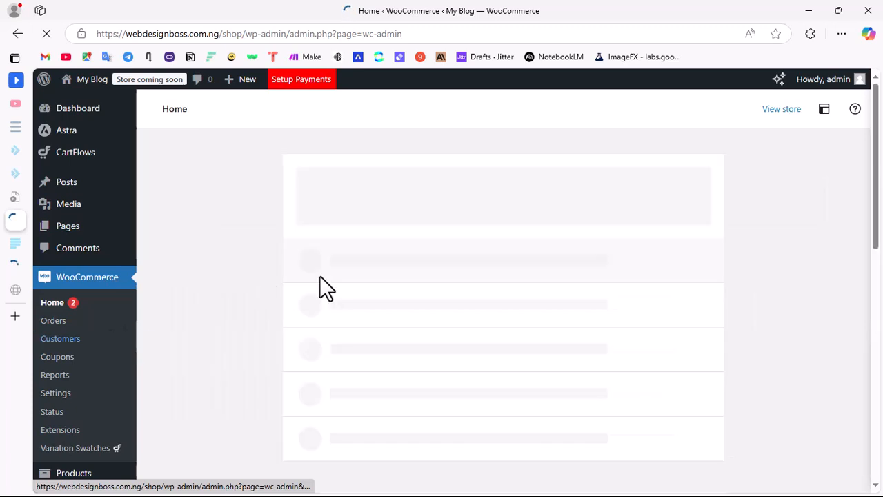
# Step: Open the WooCommerce orders list and check the test order's status and total, glancing at the home stats overview meanwhile
pyautogui.click(55, 319)
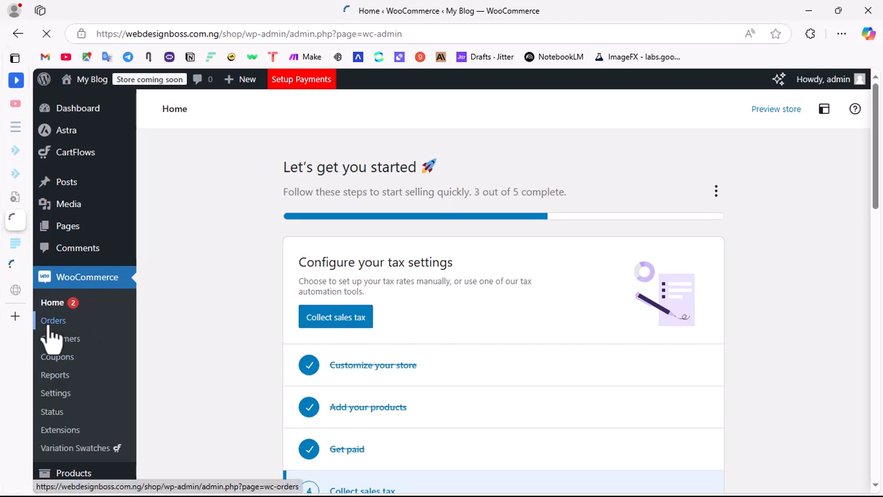
pyautogui.scroll(-8, 489, 314)
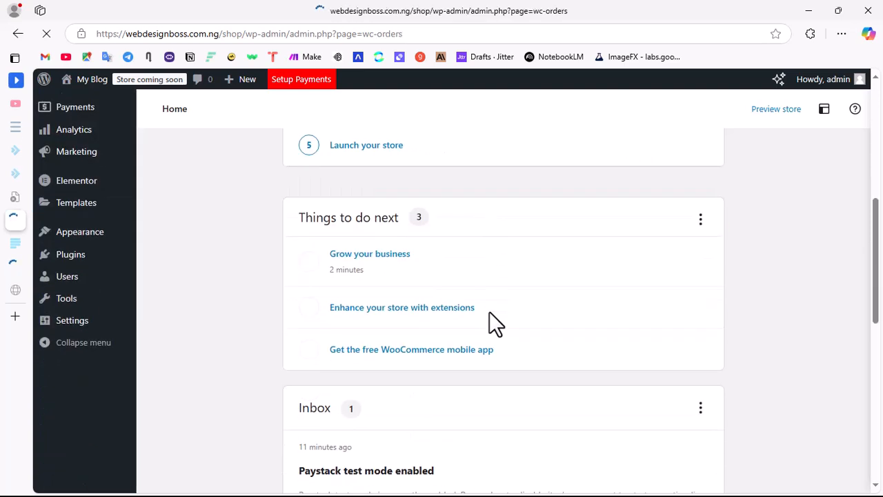
pyautogui.scroll(-3, 489, 311)
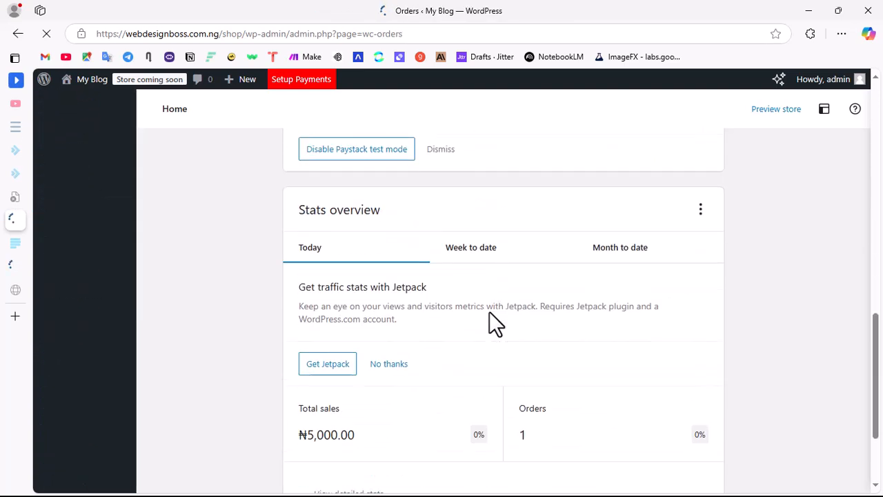
pyautogui.scroll(3, 489, 311)
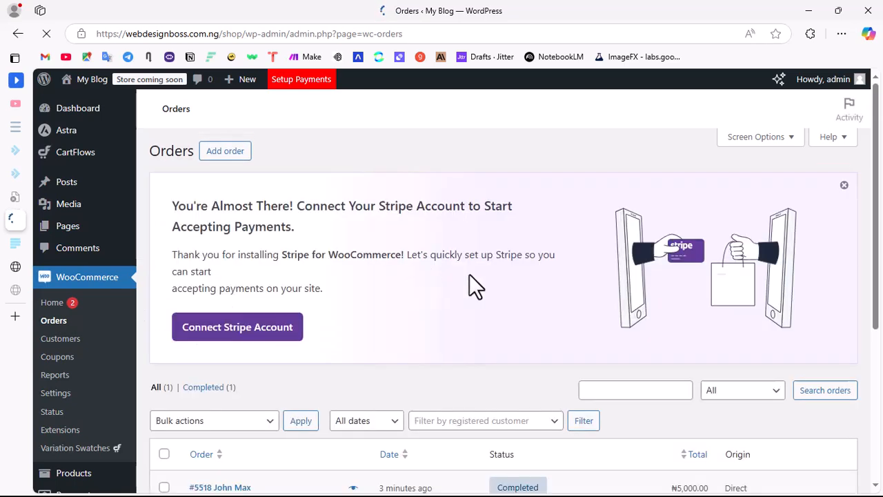
pyautogui.scroll(-3, 482, 317)
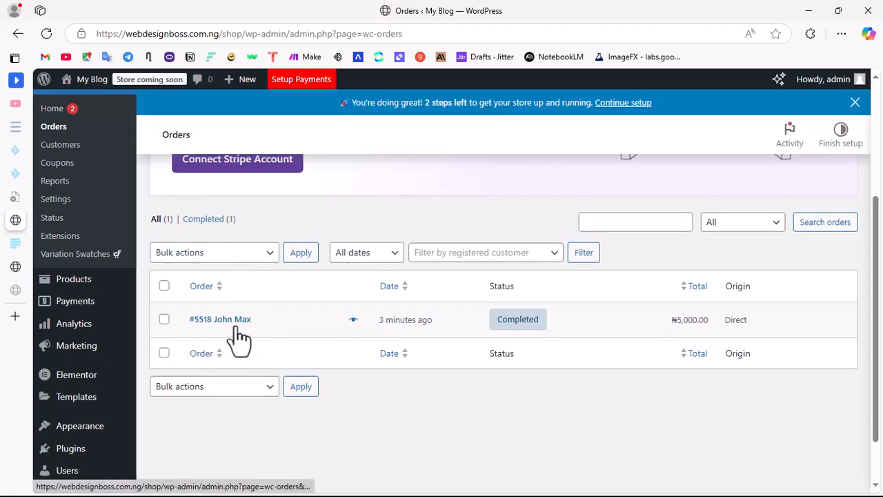
# Step: Open the customer's Gmail inbox in a new browser tab
pyautogui.moveTo(19, 253)
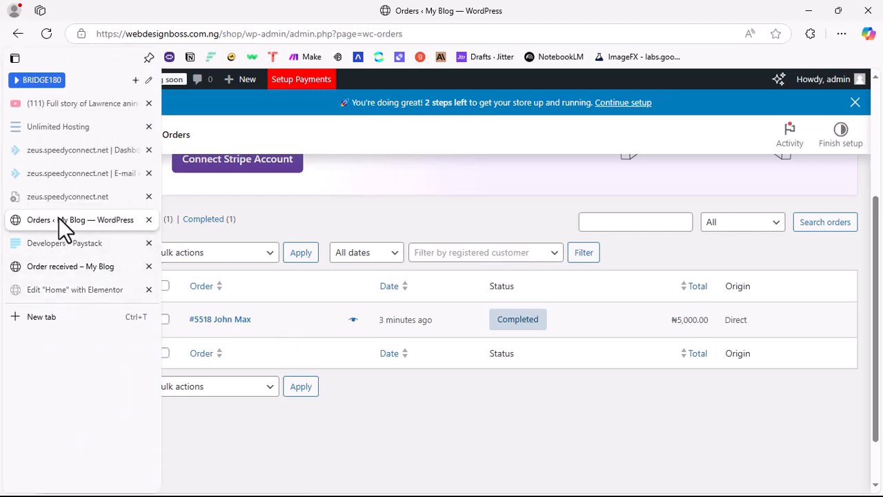
pyautogui.click(64, 317)
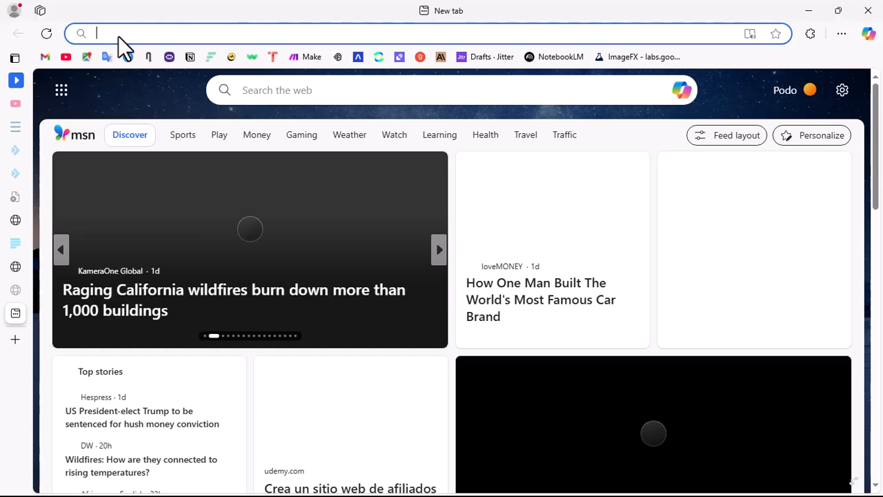
pyautogui.write('mail.google.com/mail/u/2/#inbox')
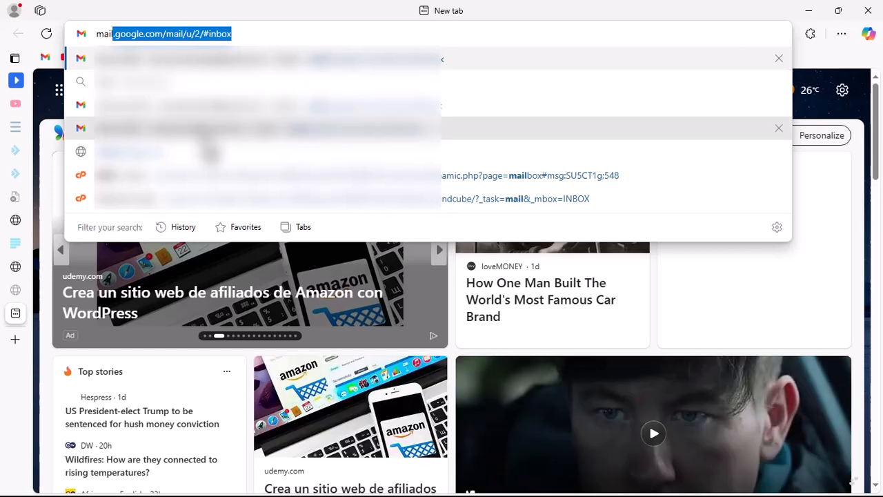
pyautogui.click(414, 132)
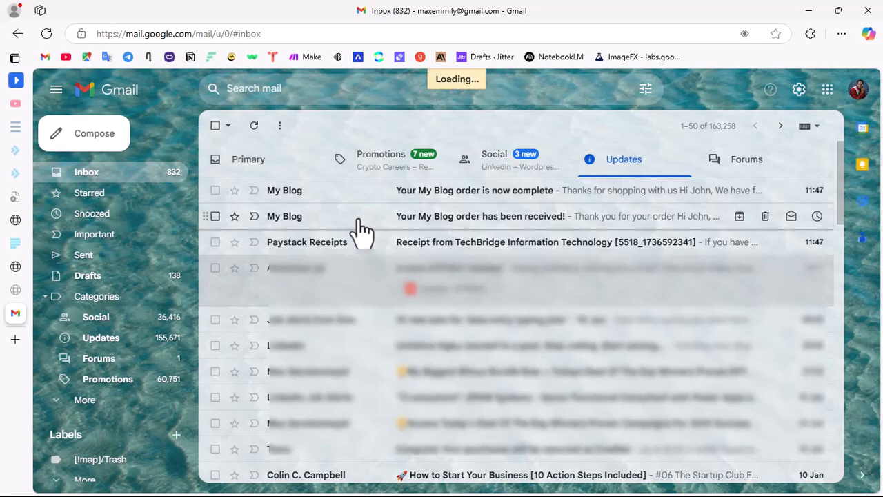
# Step: Read the "Your My Blog order has been received!" email with its order table and billing address, and return to the inbox
pyautogui.click(358, 220)
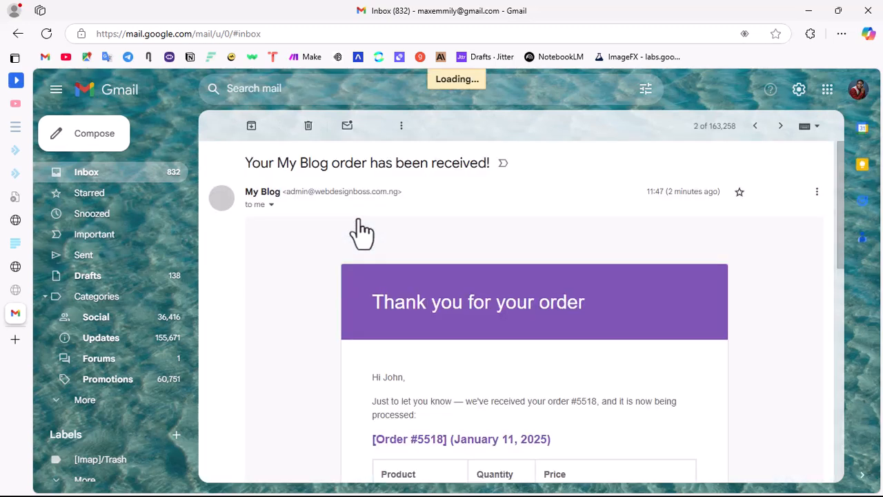
pyautogui.scroll(-3, 552, 314)
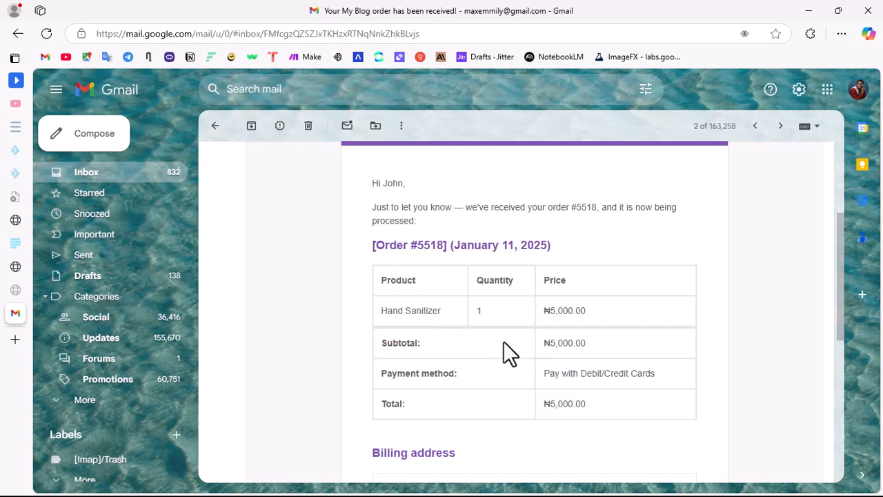
pyautogui.scroll(-10, 502, 340)
pyautogui.scroll(10, 433, 262)
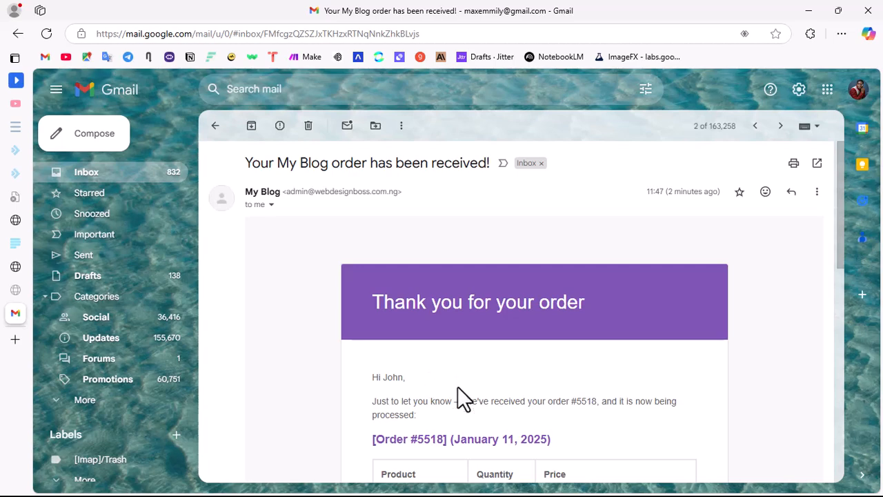
pyautogui.click(215, 126)
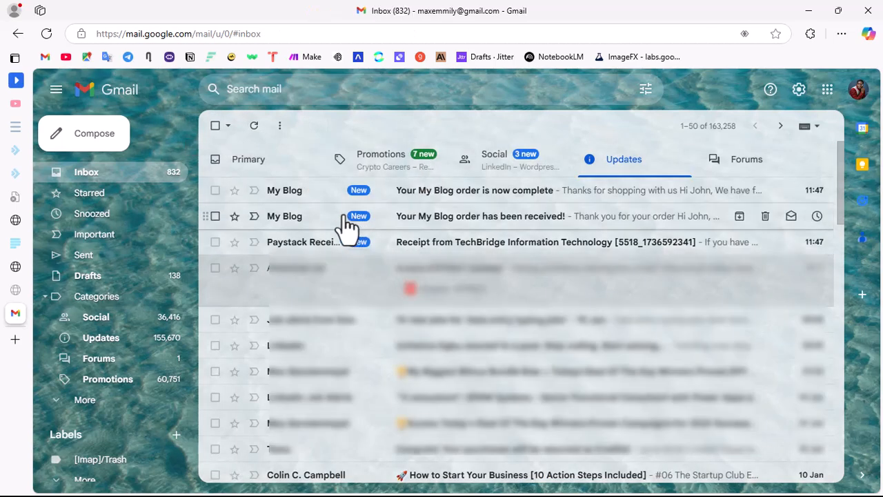
# Step: Read the "Your My Blog order is now complete" email, minimize the Claude window covering it, and return to the inbox
pyautogui.click(449, 203)
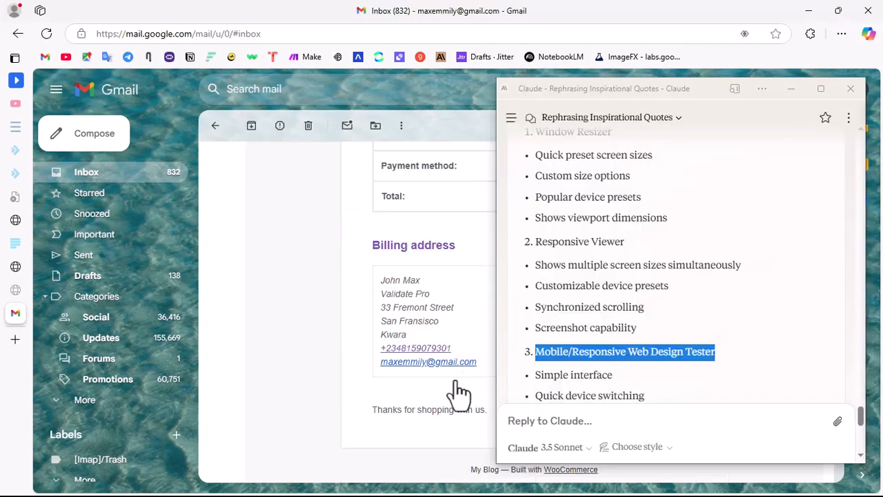
pyautogui.click(791, 89)
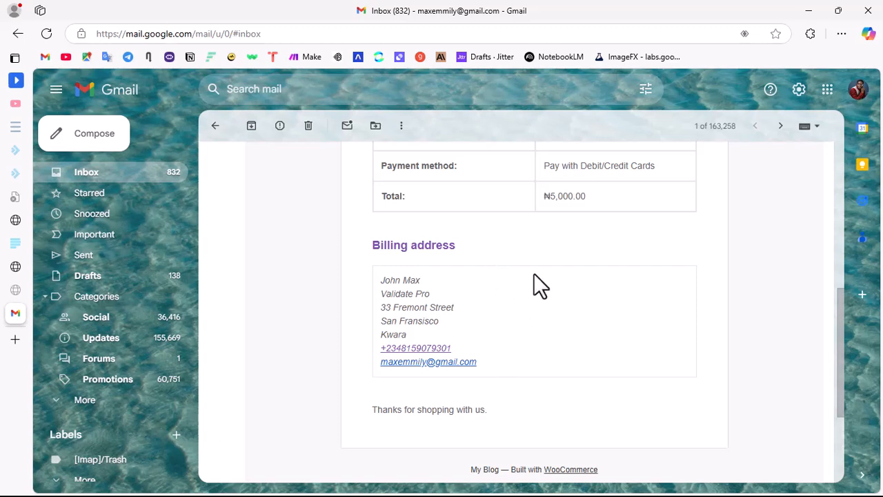
pyautogui.scroll(5, 351, 343)
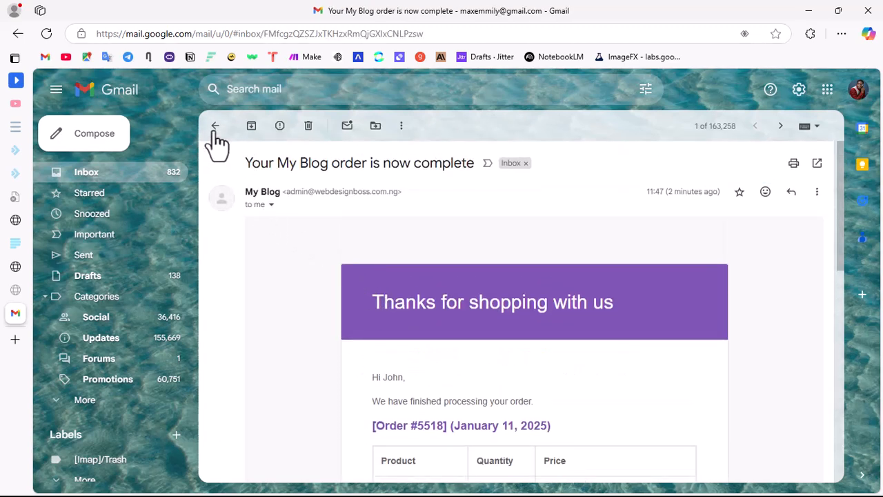
pyautogui.click(215, 130)
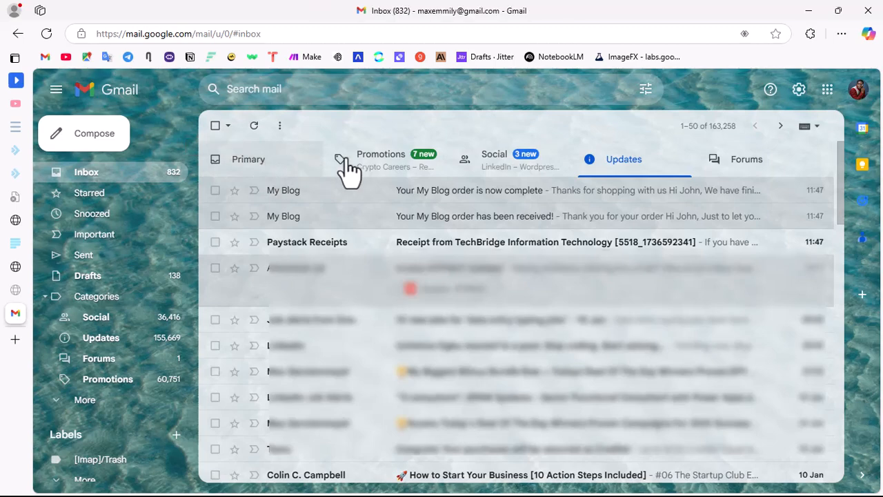
# Step: Leave the WooCommerce orders list for the storefront's order received page and open the Organic Store home page from there
pyautogui.moveTo(38, 269)
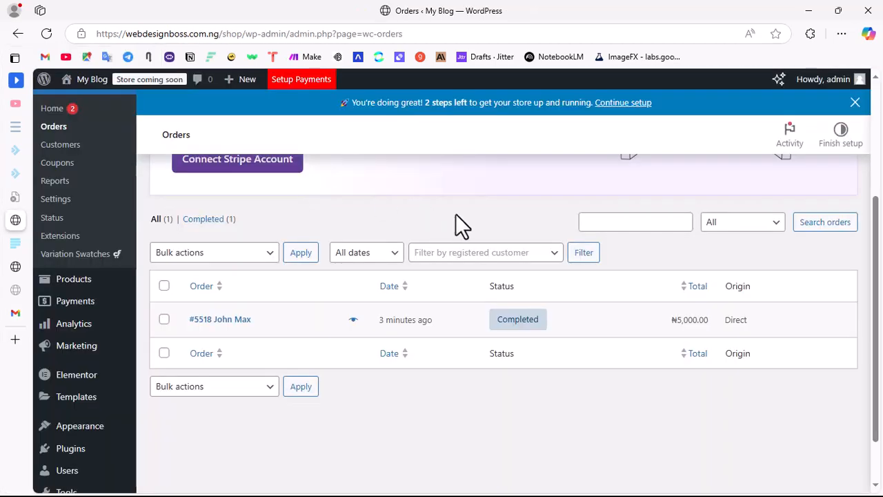
pyautogui.scroll(3, 376, 267)
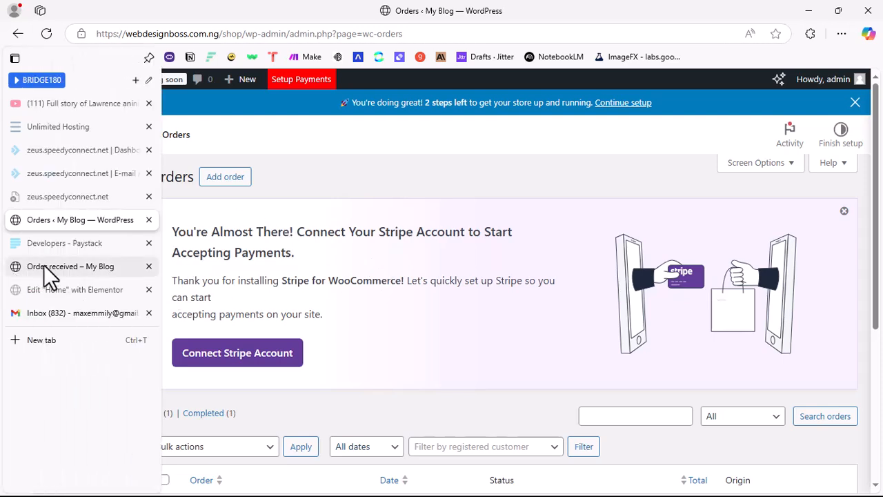
pyautogui.click(59, 271)
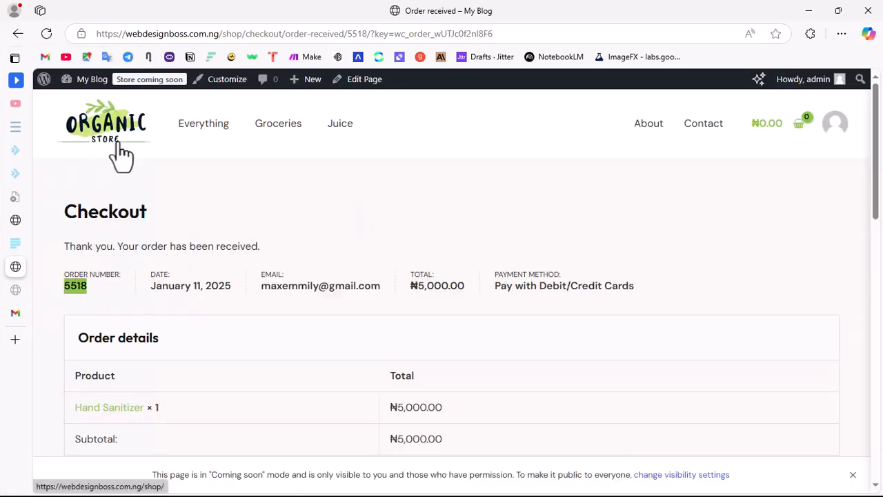
pyautogui.click(119, 146)
# Step: Look over the whole Organic Store home page, including the hero banner, best-selling and trending products, customer reviews and footer
pyautogui.scroll(-10, 473, 276)
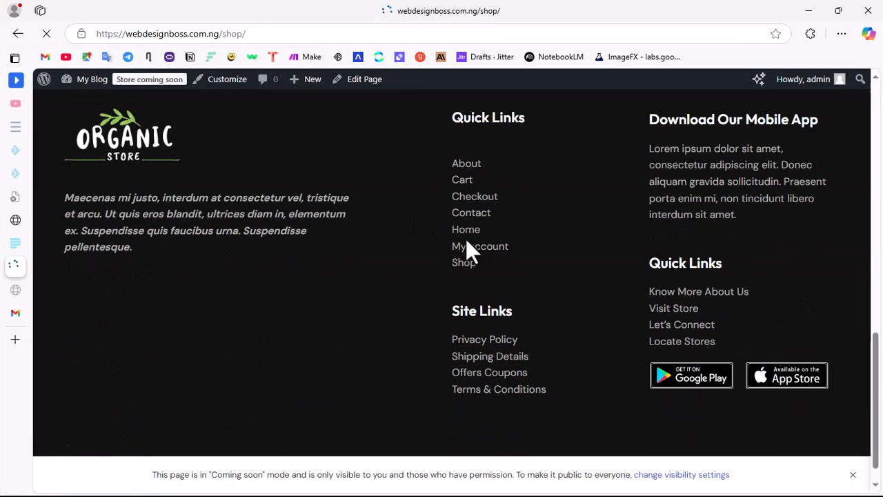
pyautogui.scroll(10, 441, 228)
pyautogui.scroll(-6, 363, 249)
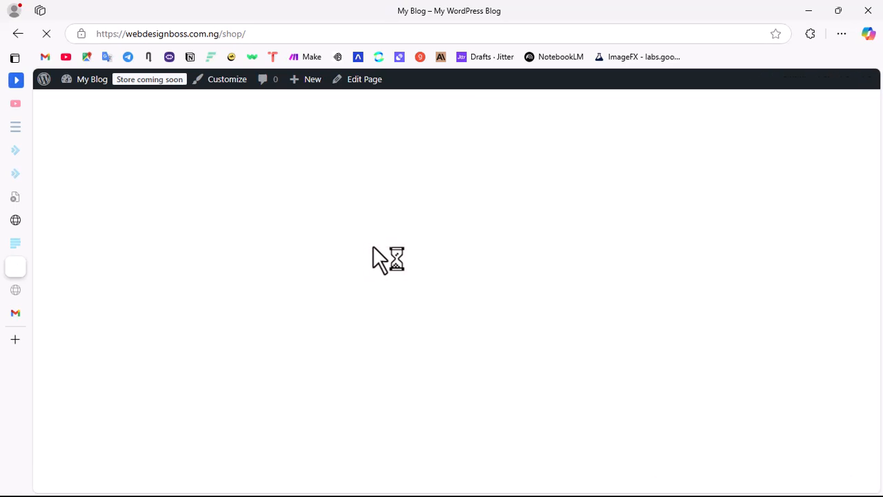
pyautogui.scroll(-10, 483, 256)
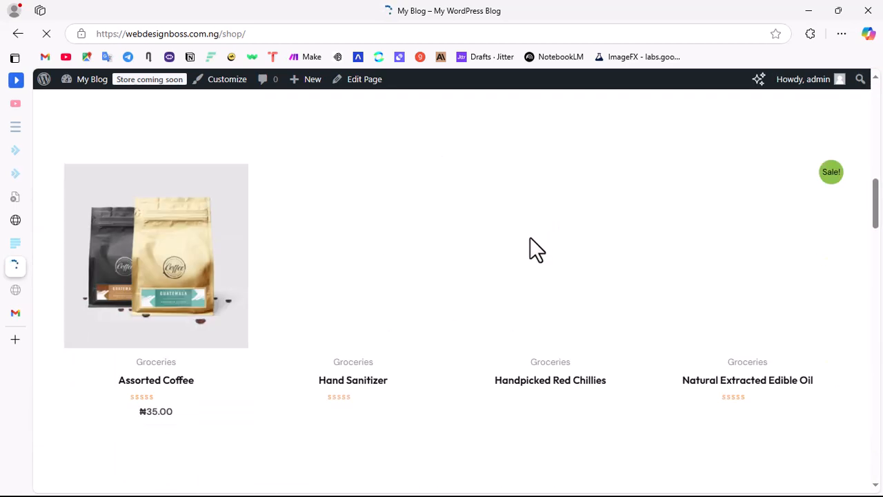
pyautogui.scroll(-8, 529, 238)
pyautogui.scroll(-4, 526, 223)
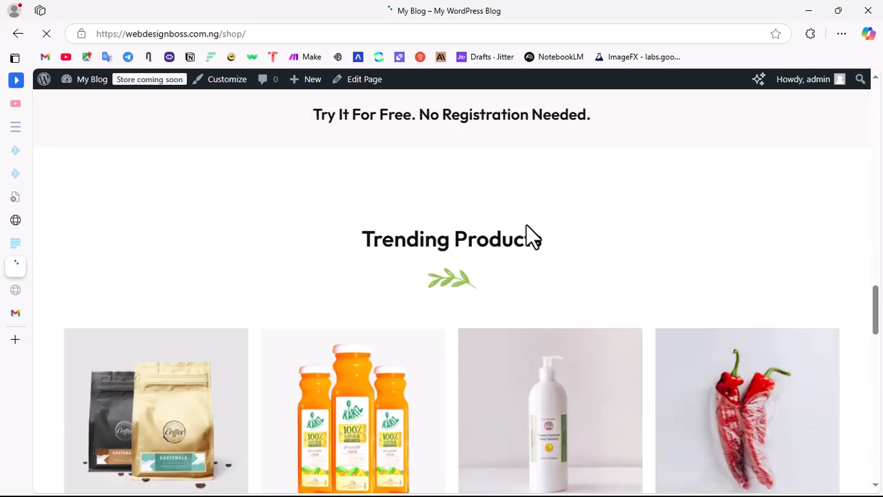
pyautogui.scroll(15, 531, 233)
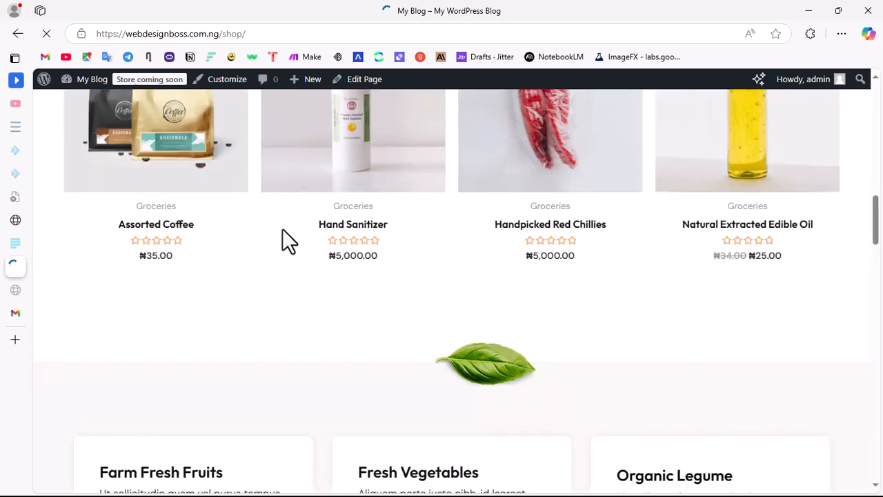
pyautogui.scroll(-5, 493, 234)
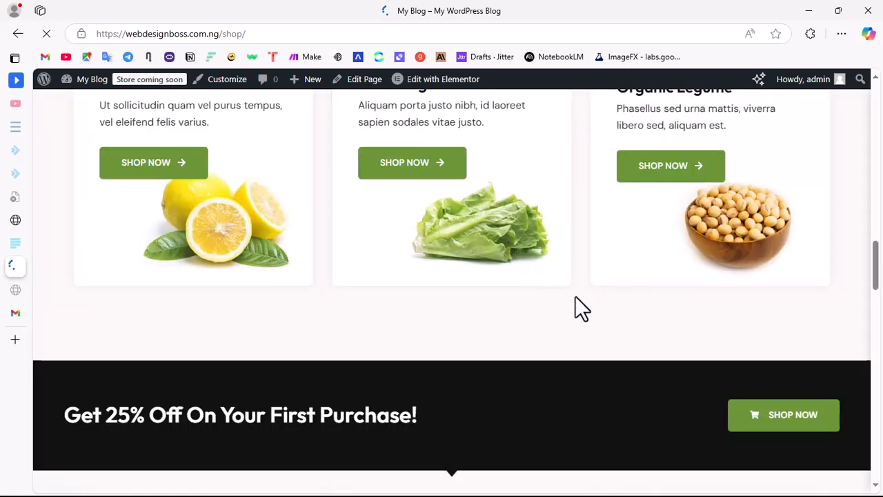
pyautogui.scroll(-5, 489, 404)
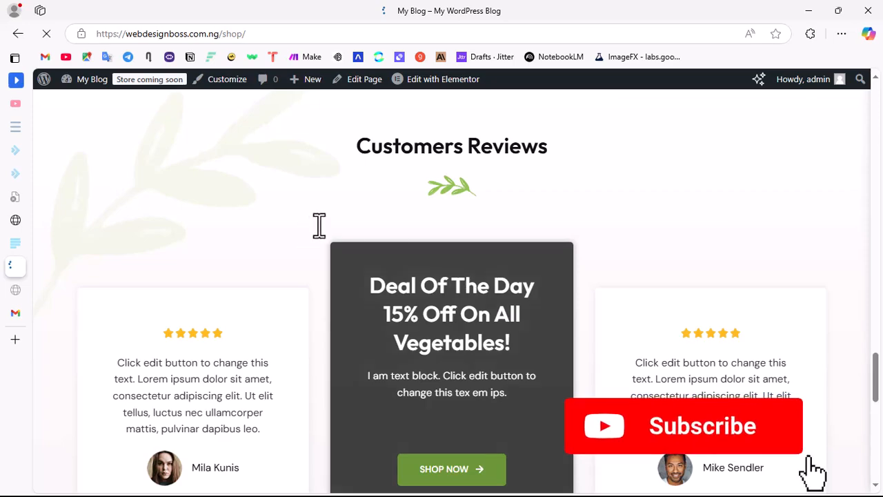
pyautogui.scroll(-3, 432, 232)
pyautogui.scroll(-5, 475, 337)
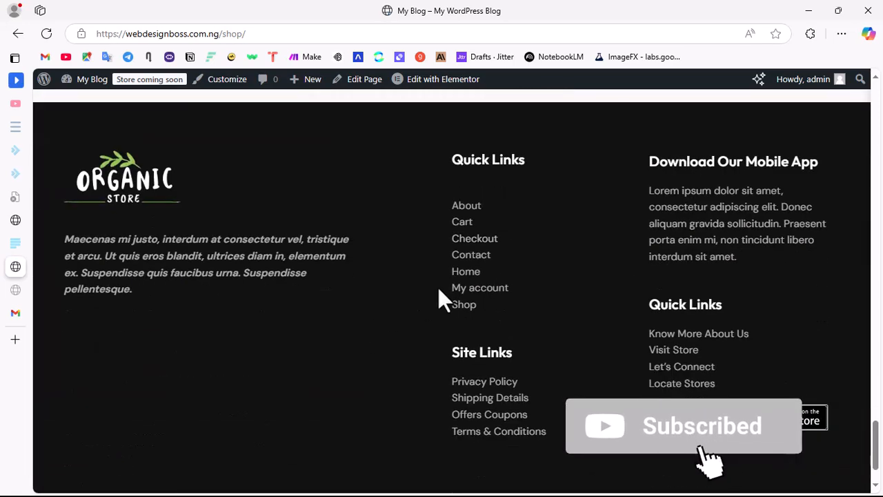
pyautogui.scroll(15, 449, 283)
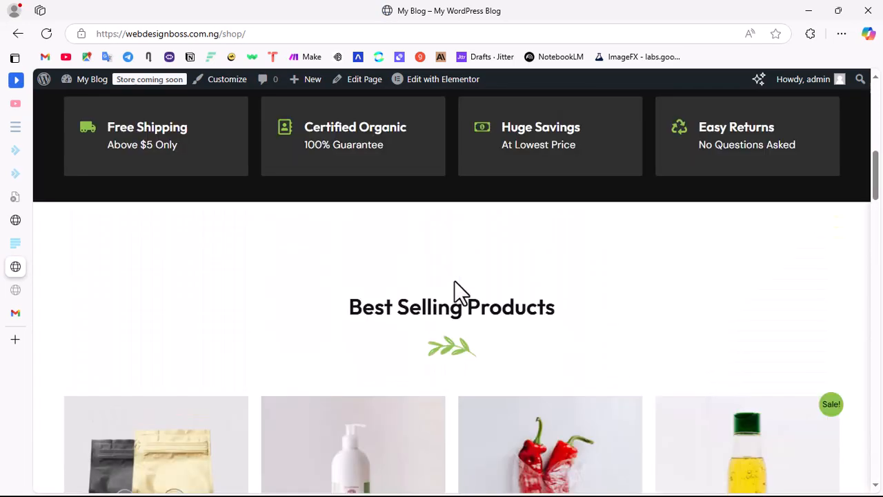
pyautogui.scroll(5, 454, 280)
pyautogui.scroll(-5, 488, 228)
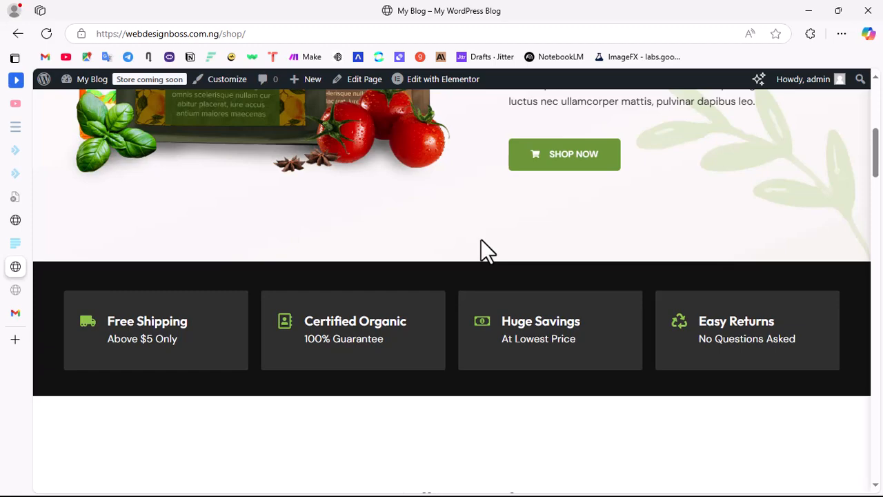
pyautogui.scroll(-3, 481, 239)
pyautogui.scroll(7, 479, 234)
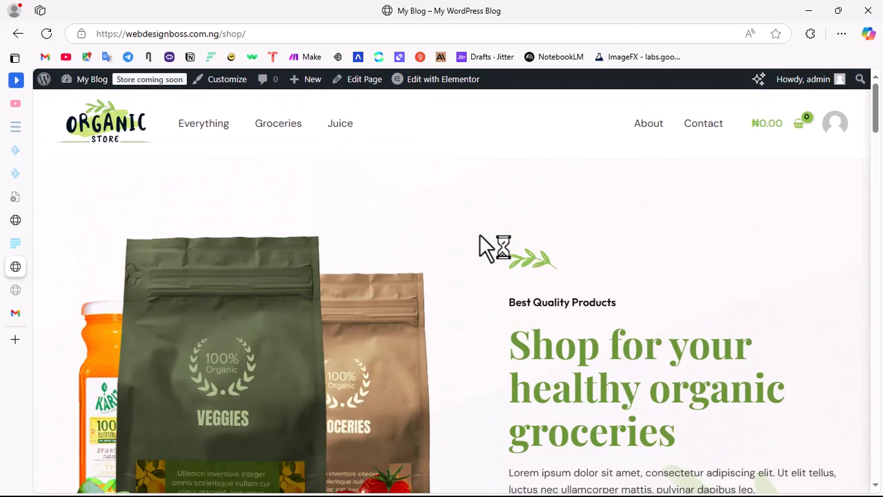
pyautogui.scroll(-7, 476, 279)
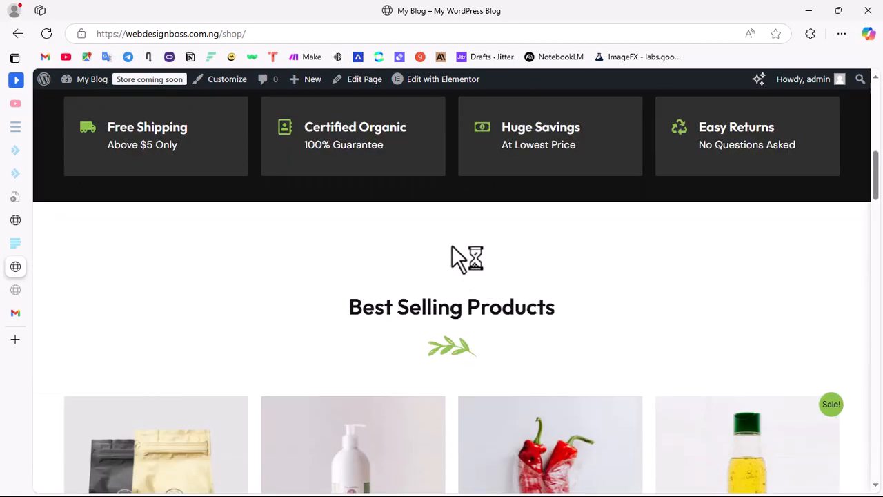
pyautogui.scroll(7, 460, 219)
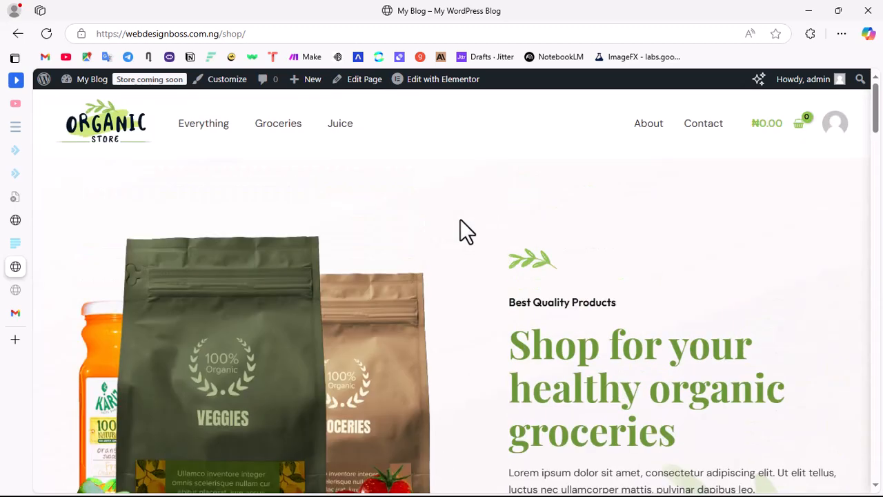